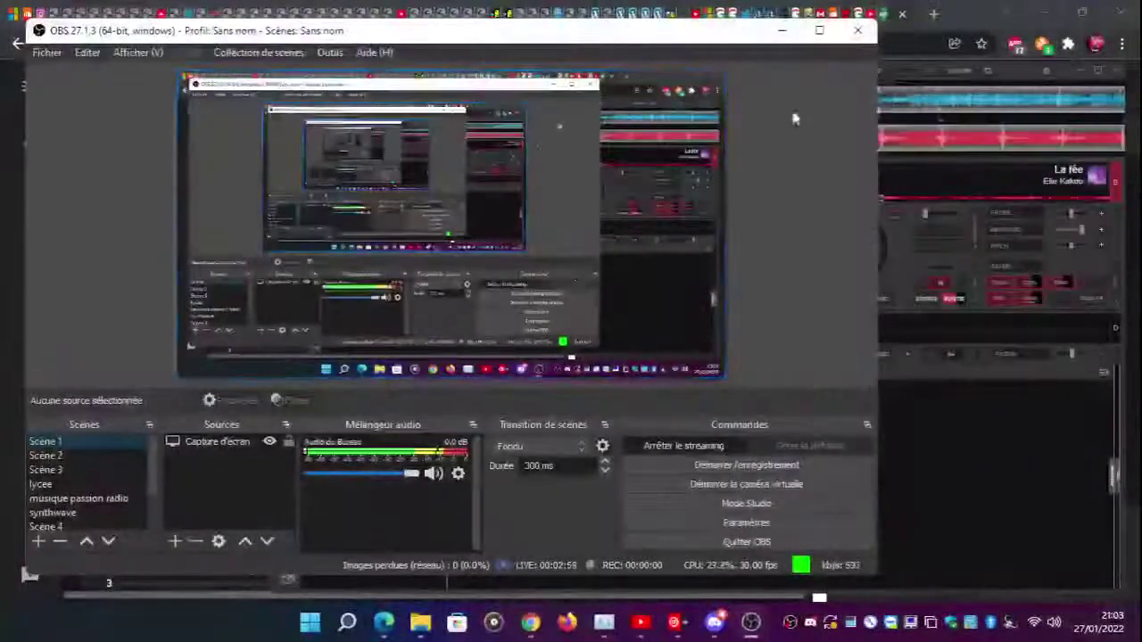
- Move the OBS window aside to uncover the DJ decks and place the empty Notepad window over the music browser area
{"action": "left_click_drag", "start_coordinate": [733, 33], "coordinate": [28, 41]}
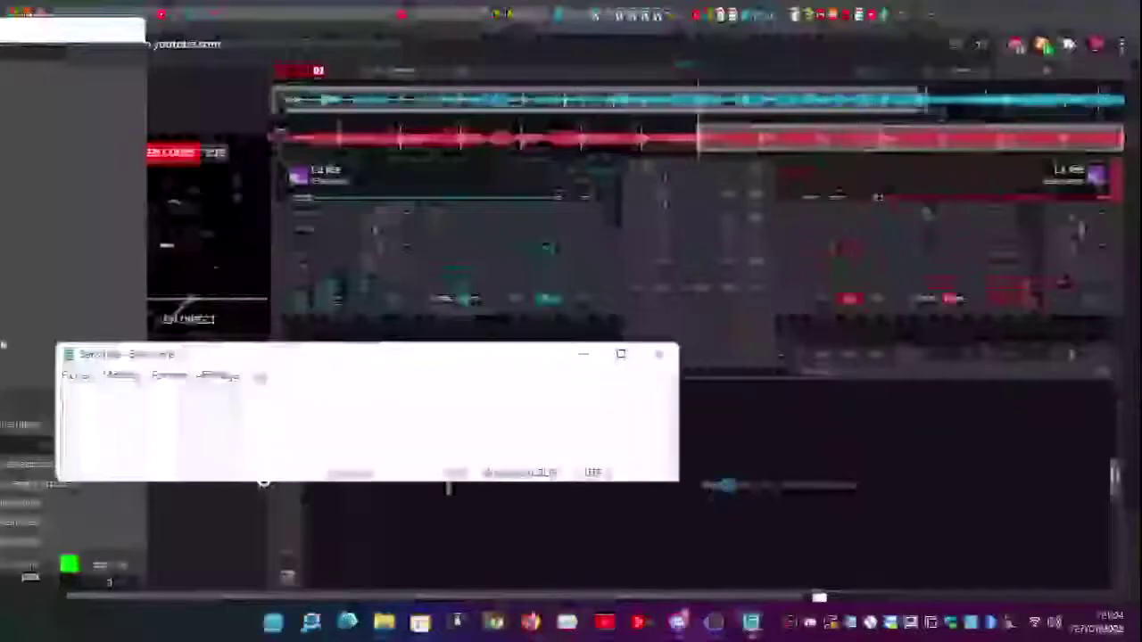
{"action": "left_click_drag", "start_coordinate": [268, 354], "coordinate": [462, 406]}
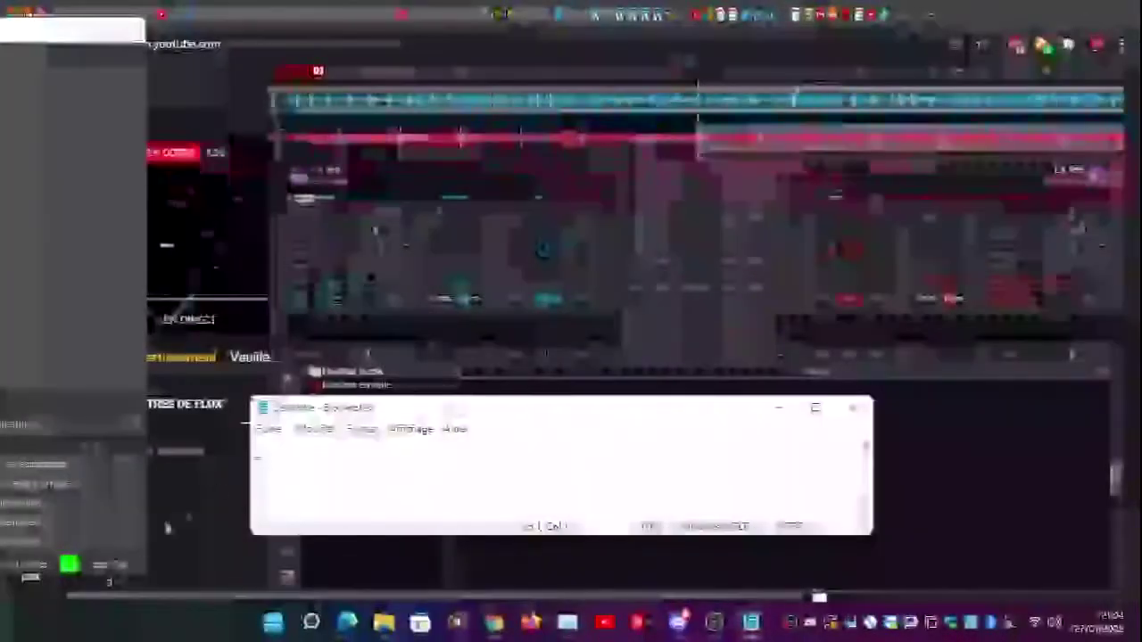
- Switch to YouTube Studio, toggle playback of the livestream preview, and bring OBS and the other windows back to the front
{"action": "left_click", "coordinate": [192, 420]}
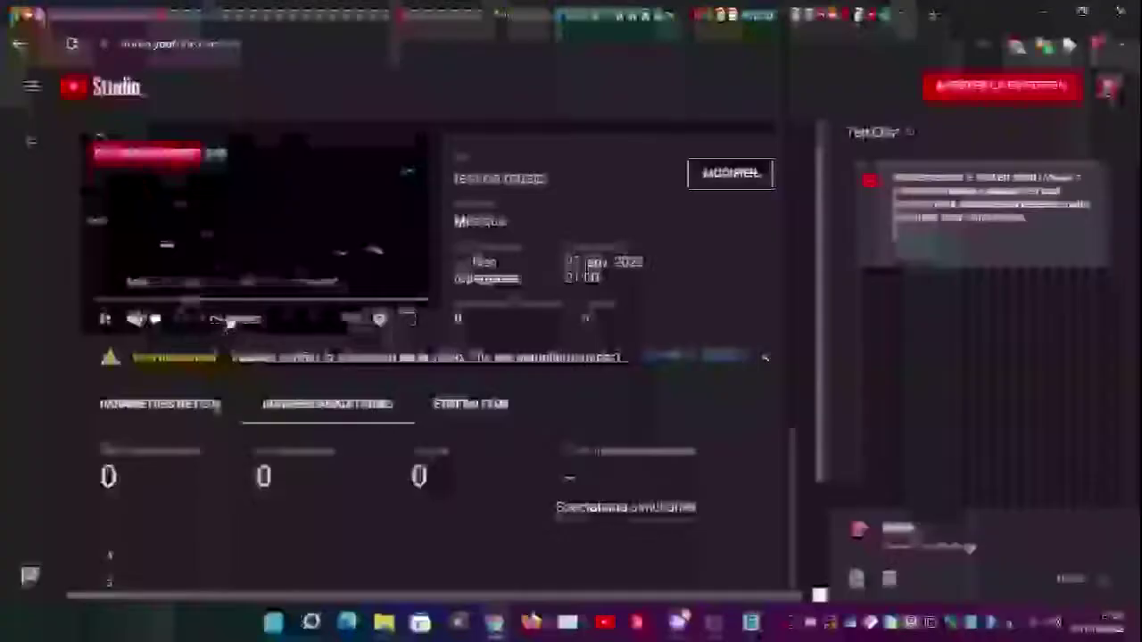
{"action": "left_click", "coordinate": [105, 321]}
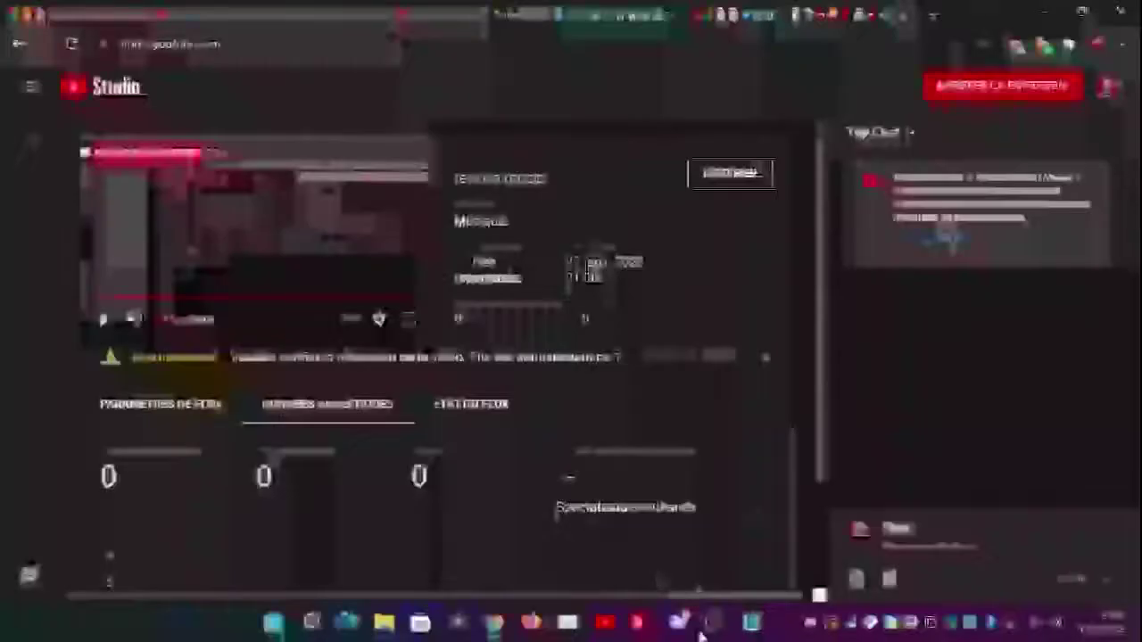
{"action": "left_click", "coordinate": [656, 635]}
{"action": "left_click", "coordinate": [713, 622]}
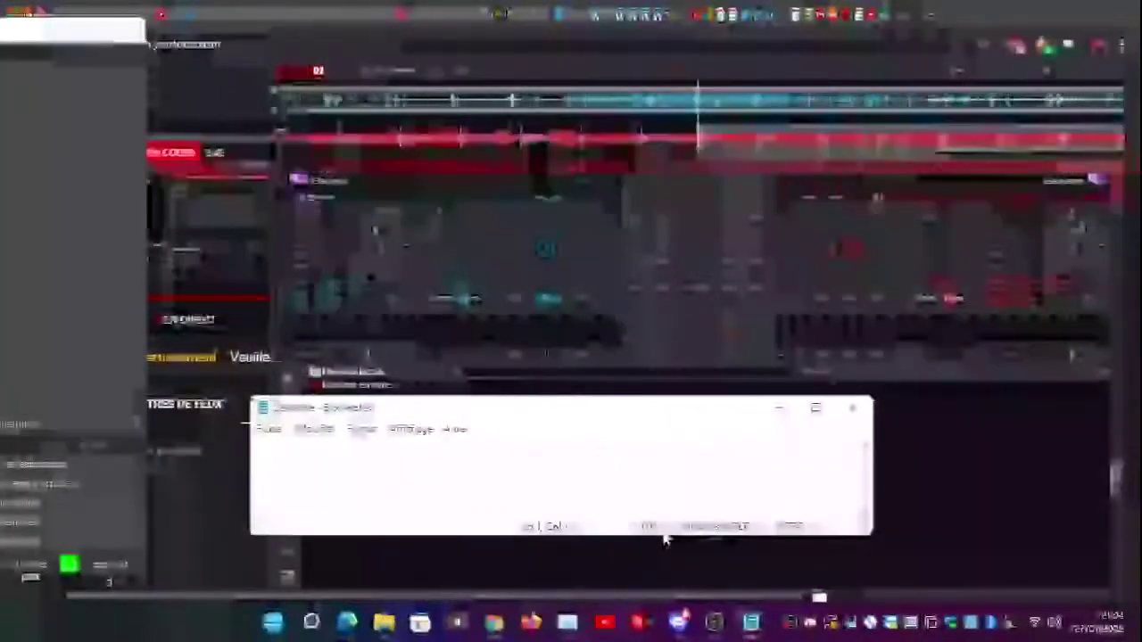
- Write "une musique copyright?" in the empty note
{"action": "type", "text": "une"}
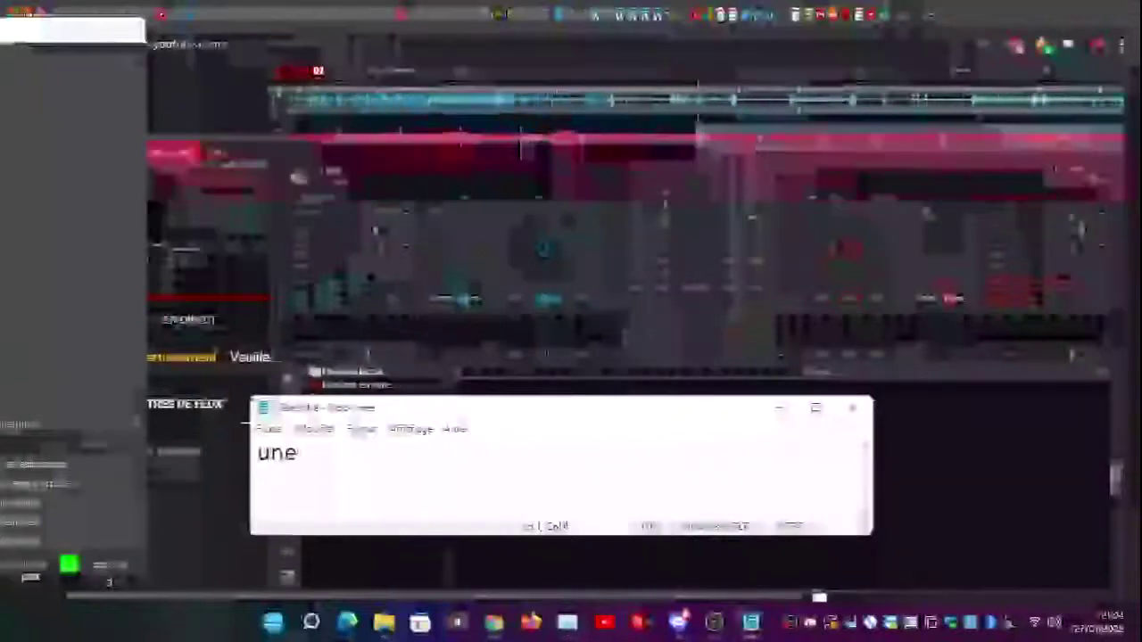
{"action": "type", "text": " mus"}
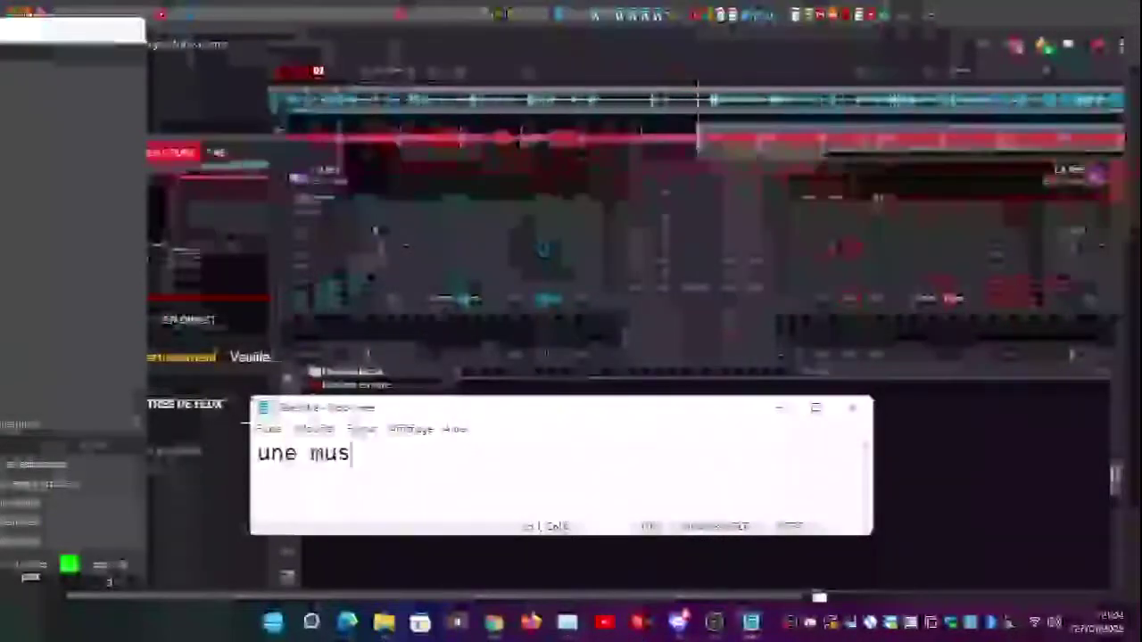
{"action": "type", "text": "ique co"}
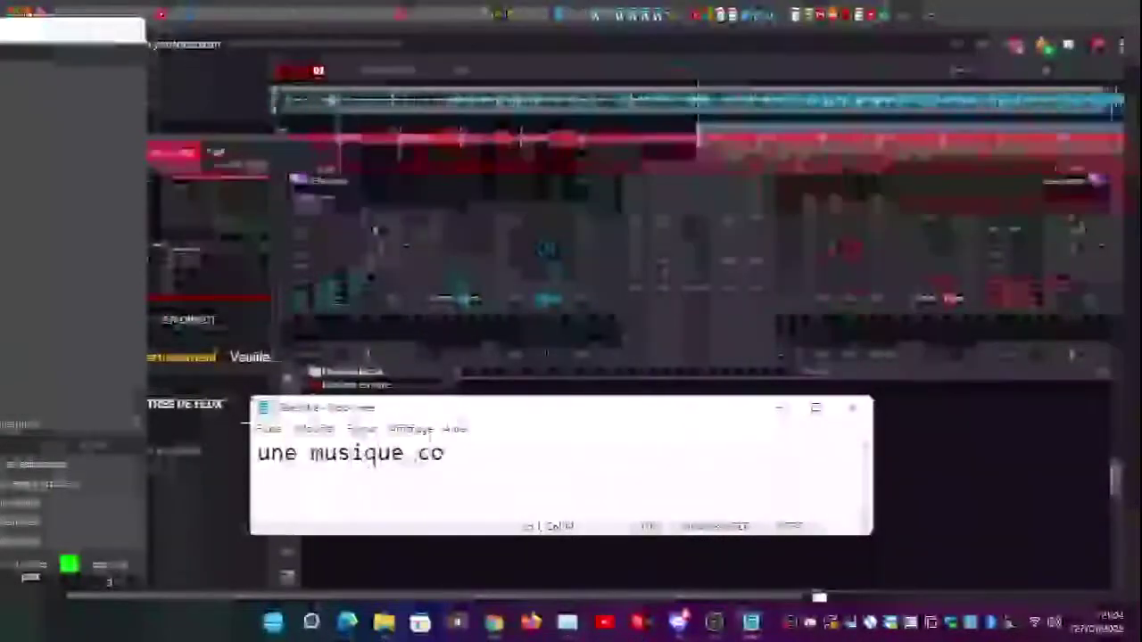
{"action": "type", "text": "pyrig"}
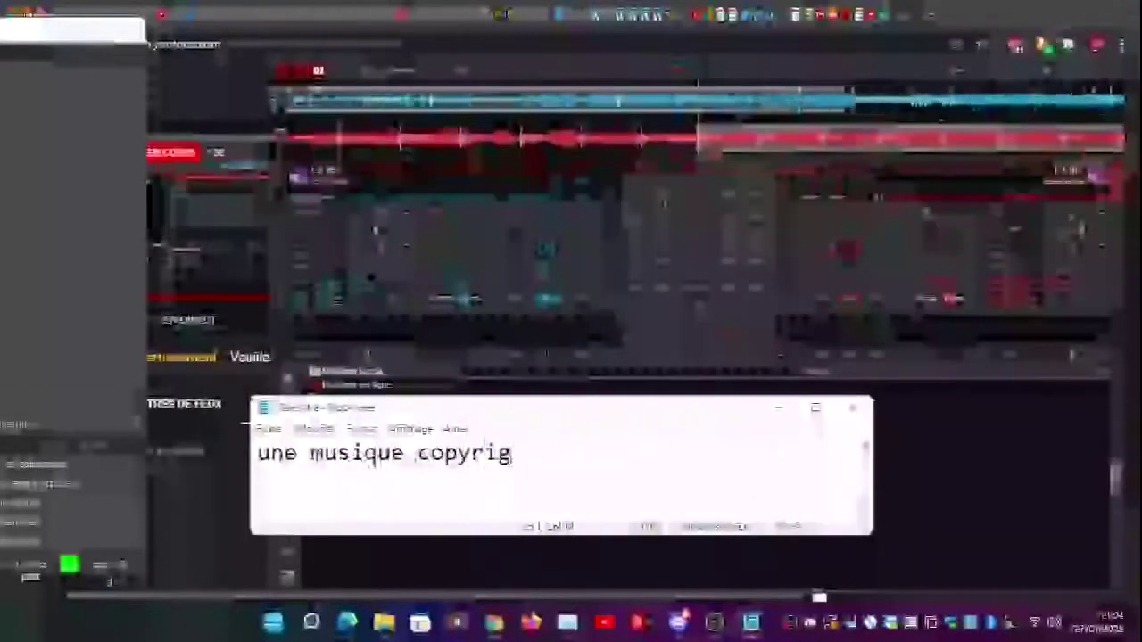
{"action": "type", "text": "ht?"}
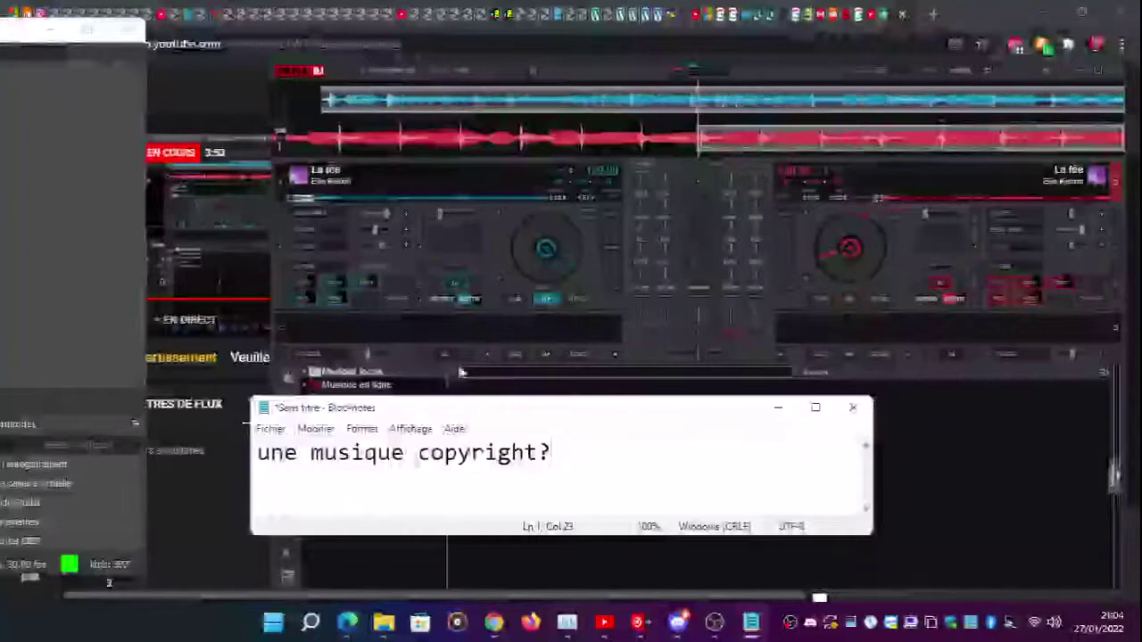
- Shift the Notepad window aside and minimize it, and adjust the amount of deck A's Pitch effect in VirtualDJ
{"action": "left_click_drag", "start_coordinate": [468, 412], "coordinate": [379, 419]}
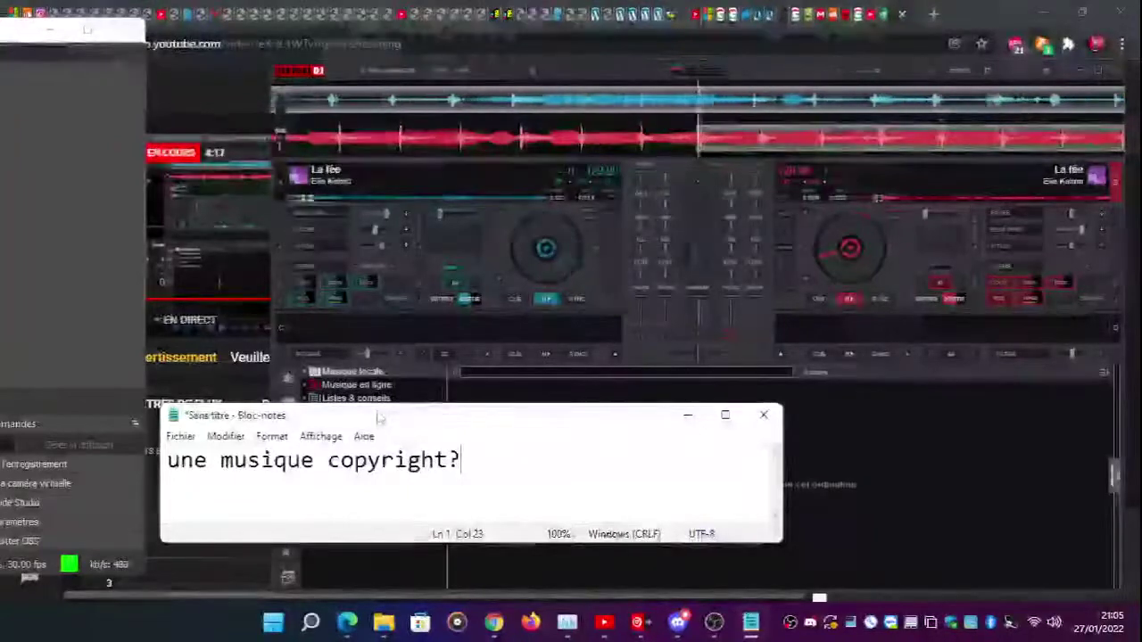
{"action": "left_click", "coordinate": [686, 414]}
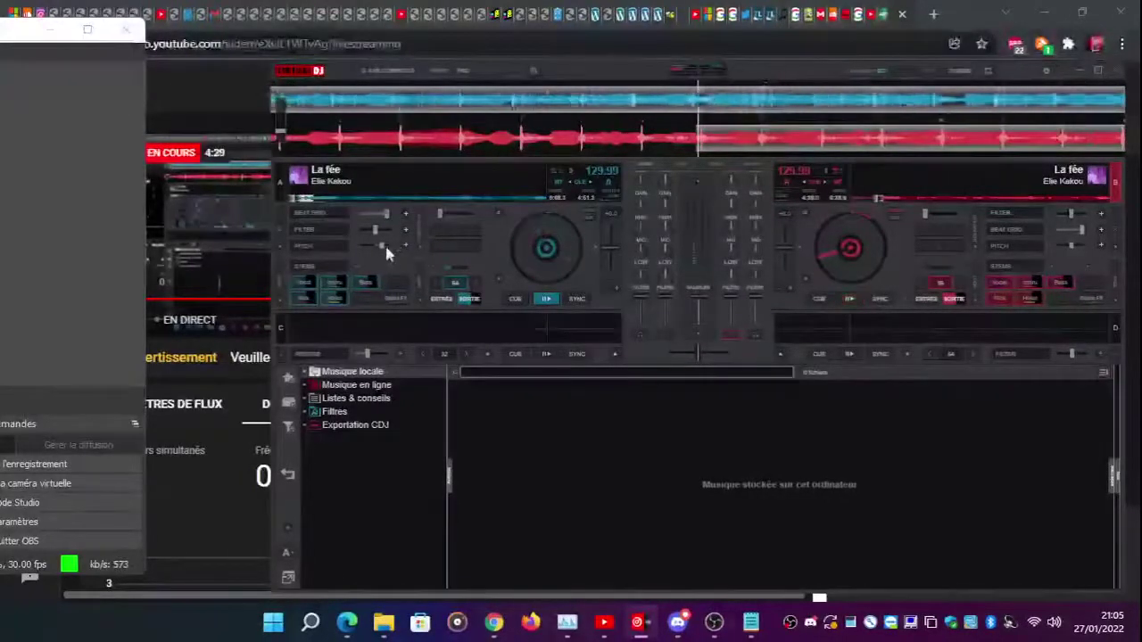
{"action": "mouse_move", "coordinate": [386, 252]}
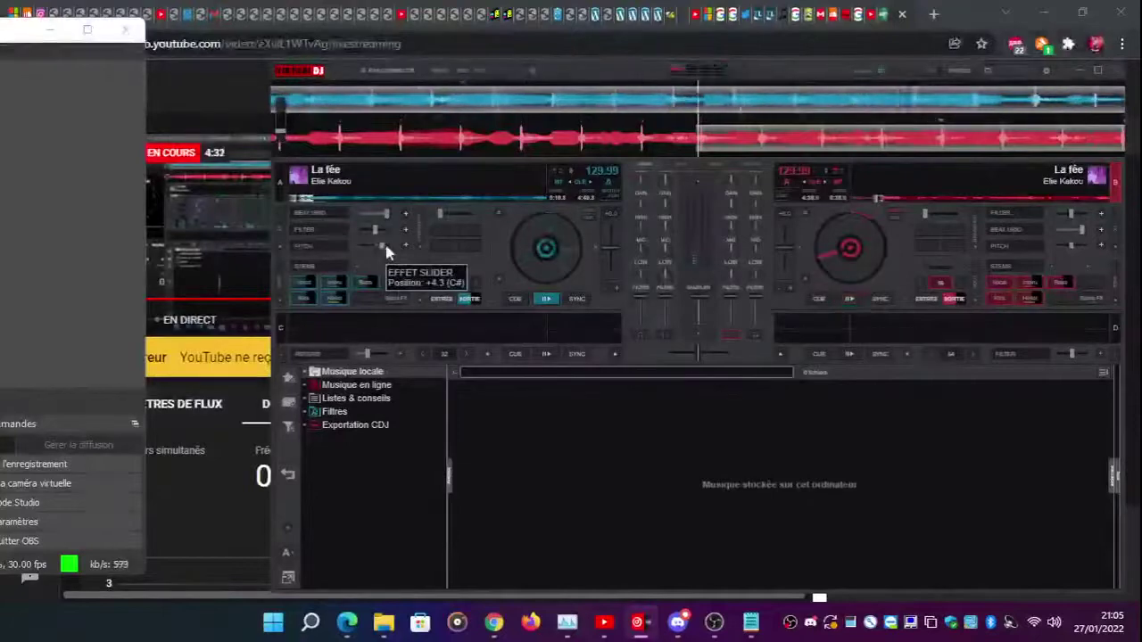
{"action": "scroll", "coordinate": [386, 253], "scroll_direction": "up", "scroll_amount": 3}
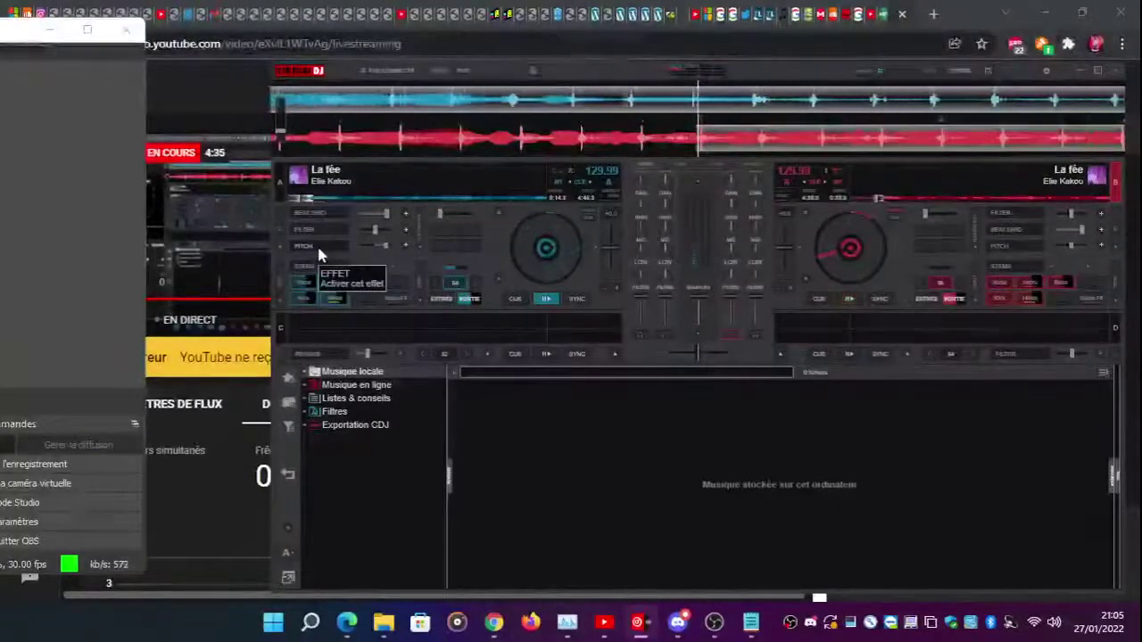
- Reopen the note and add "au cas ou" after the question mark
{"action": "left_click", "coordinate": [756, 626]}
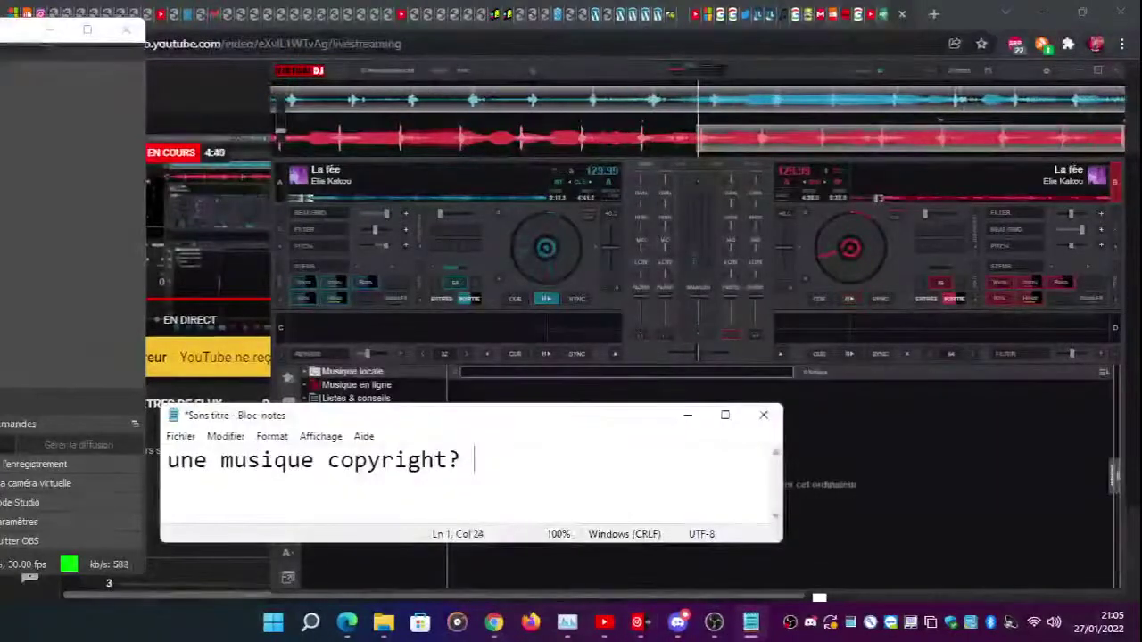
{"action": "type", "text": "u cas ou"}
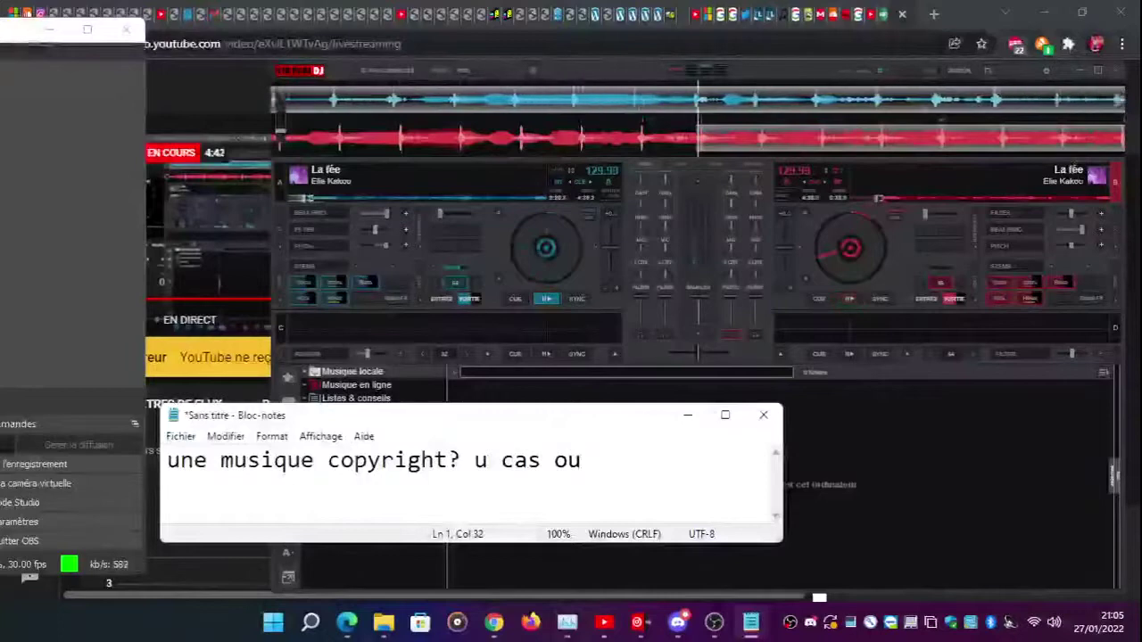
{"action": "left_click", "coordinate": [474, 459]}
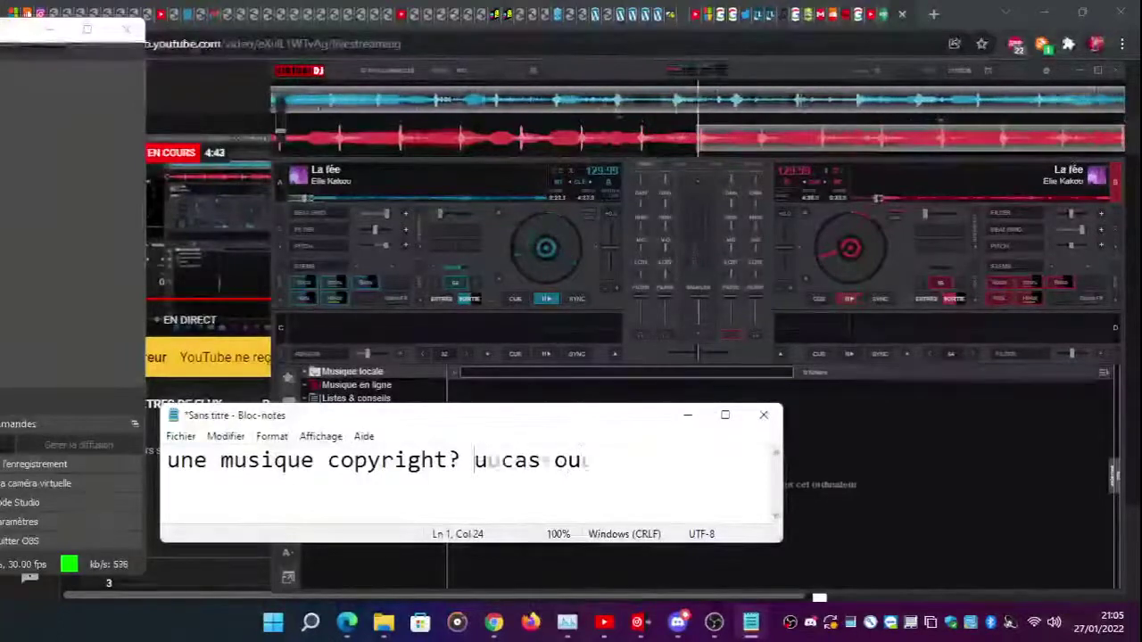
{"action": "type", "text": "a"}
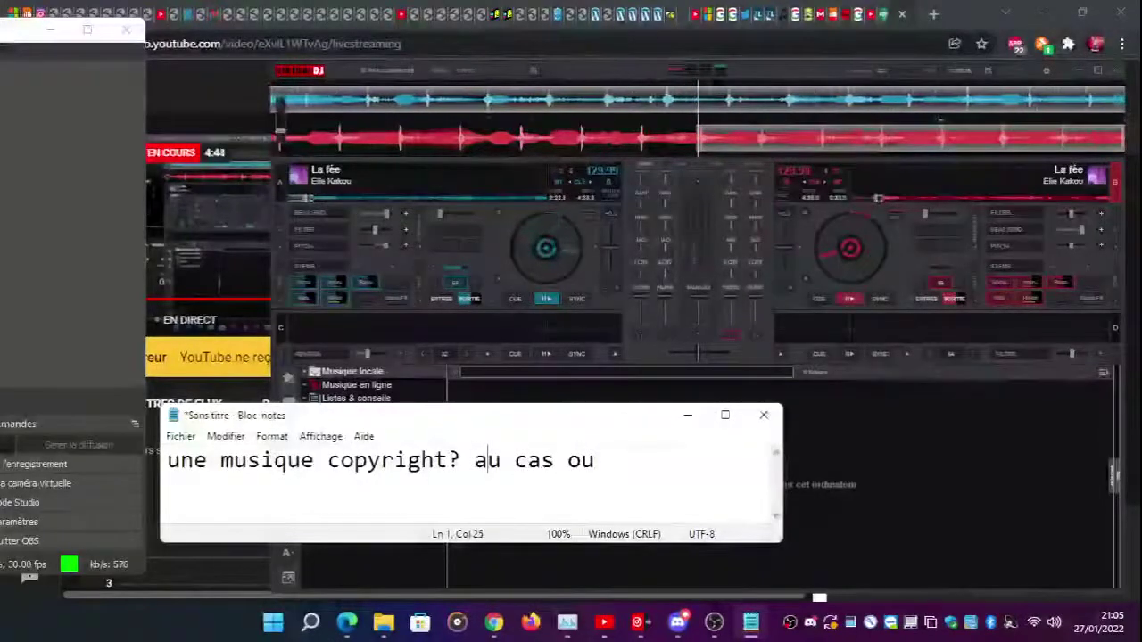
- Turn on the Pitch effect on deck A and bring the note back in front of VirtualDJ
{"action": "left_click", "coordinate": [314, 253]}
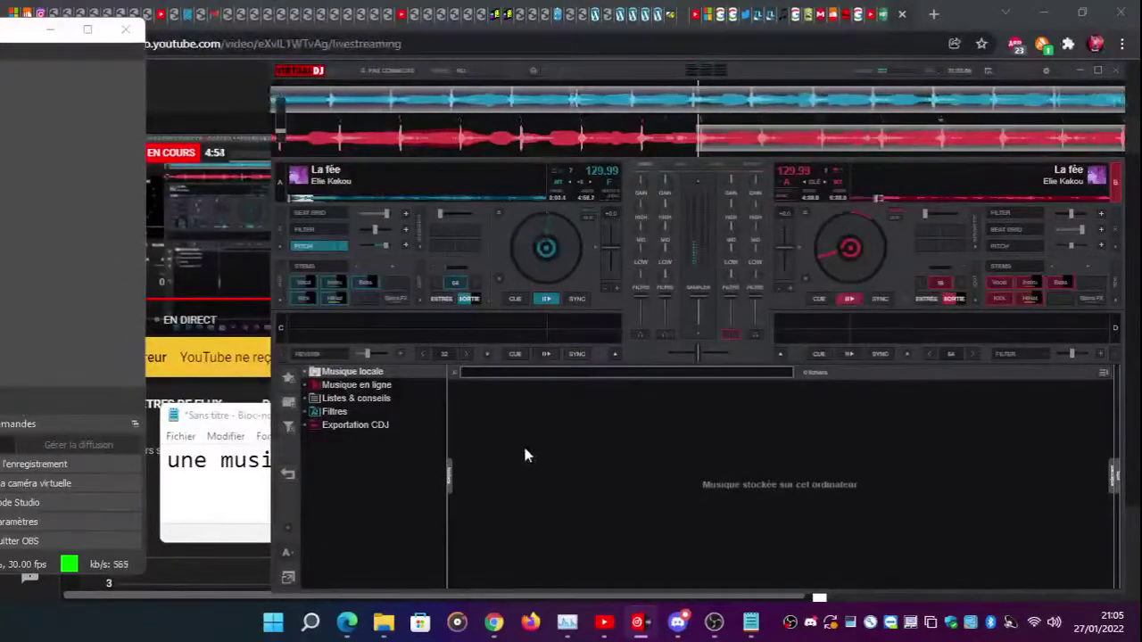
{"action": "left_click", "coordinate": [748, 627]}
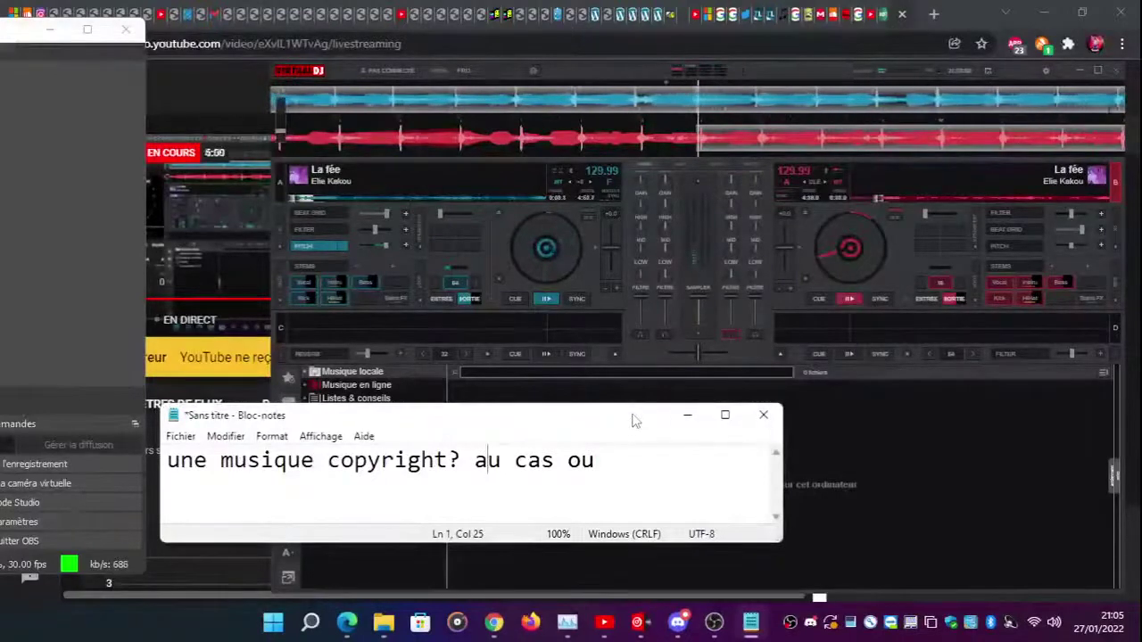
- Rearrange the OBS, Notepad and VirtualDJ windows so the note sits below the decks and the deck controls are uncovered
{"action": "left_click_drag", "start_coordinate": [14, 38], "coordinate": [48, 46]}
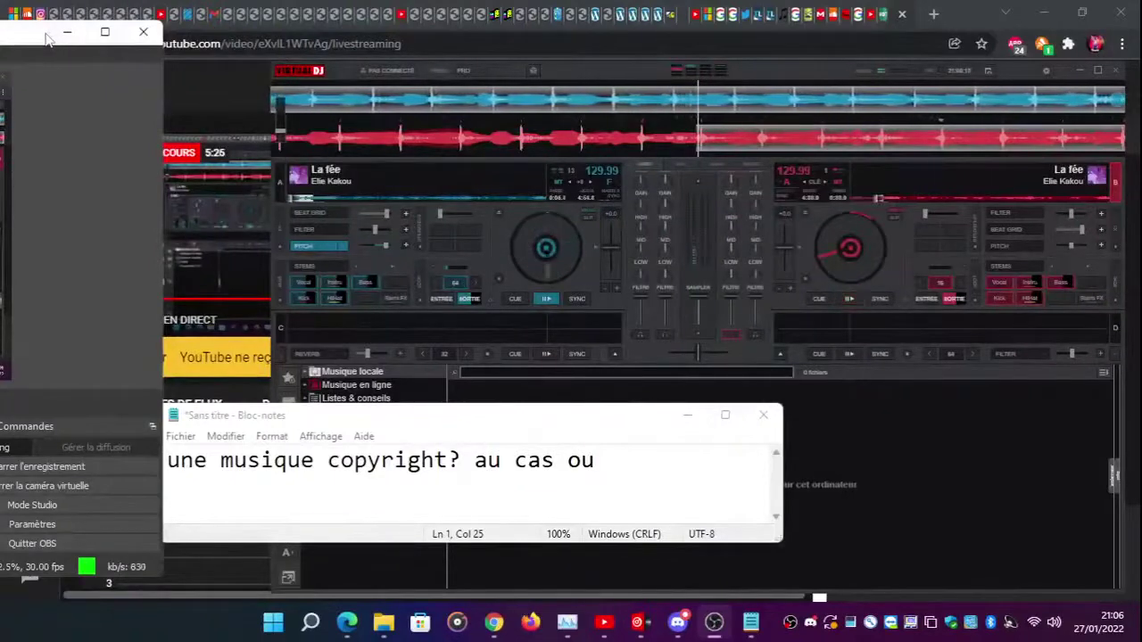
{"action": "left_click_drag", "start_coordinate": [49, 41], "coordinate": [25, 37]}
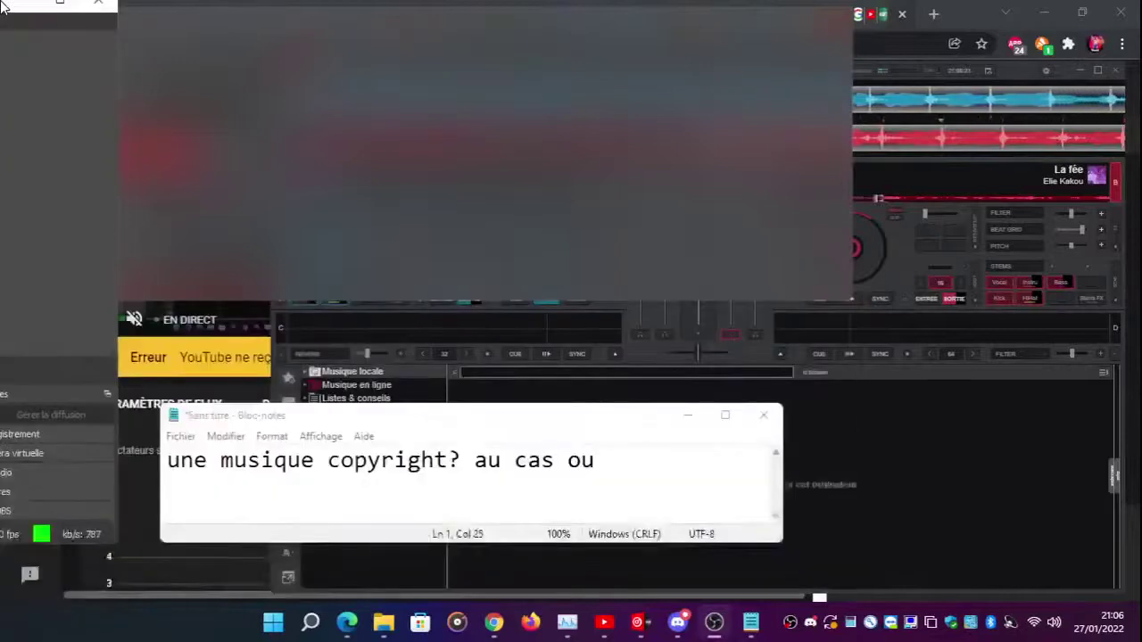
{"action": "left_click_drag", "start_coordinate": [3, 7], "coordinate": [33, 33]}
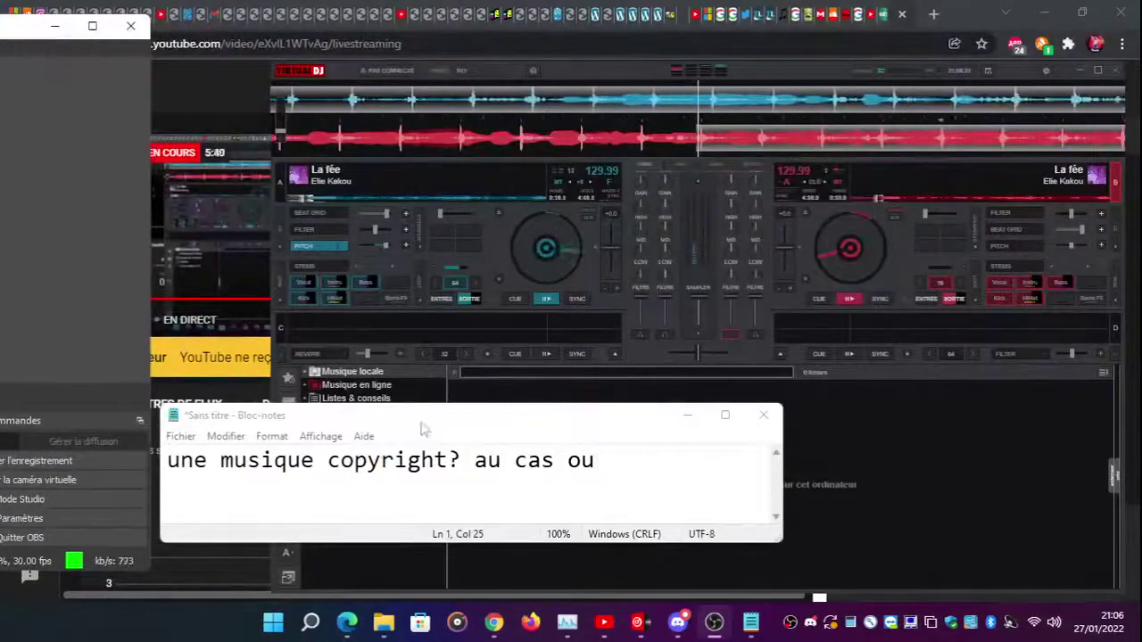
{"action": "left_click_drag", "start_coordinate": [423, 426], "coordinate": [264, 552]}
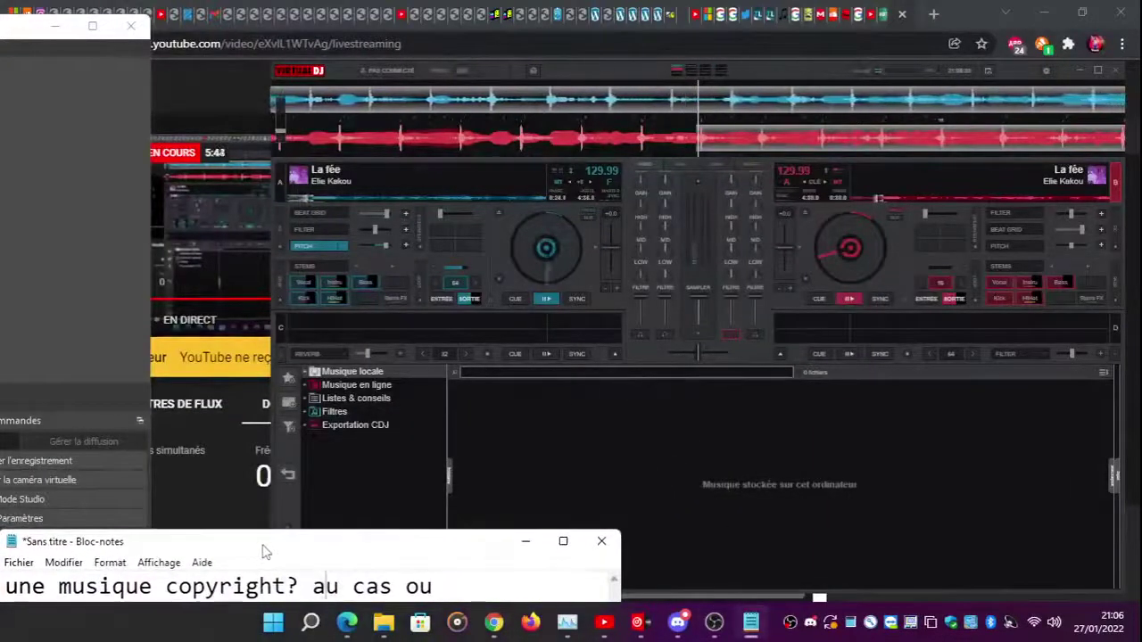
{"action": "left_click_drag", "start_coordinate": [779, 79], "coordinate": [785, 42]}
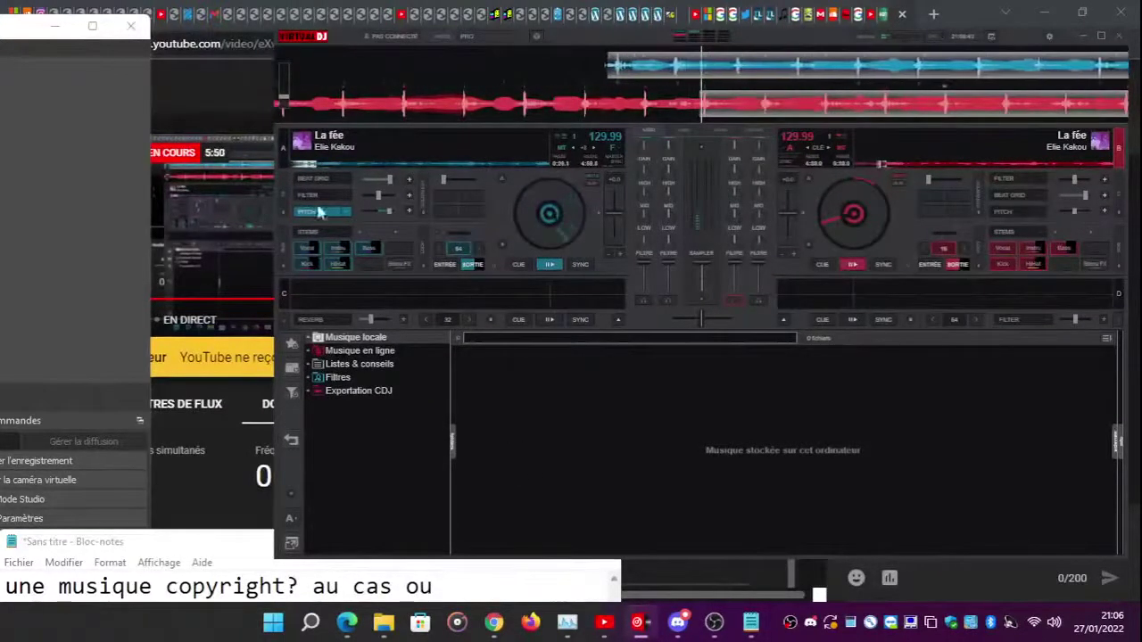
- Lower the Filter effect amount on deck A, switch from Pitch to Filter, and try sweeping the filter amount
{"action": "left_click", "coordinate": [366, 196]}
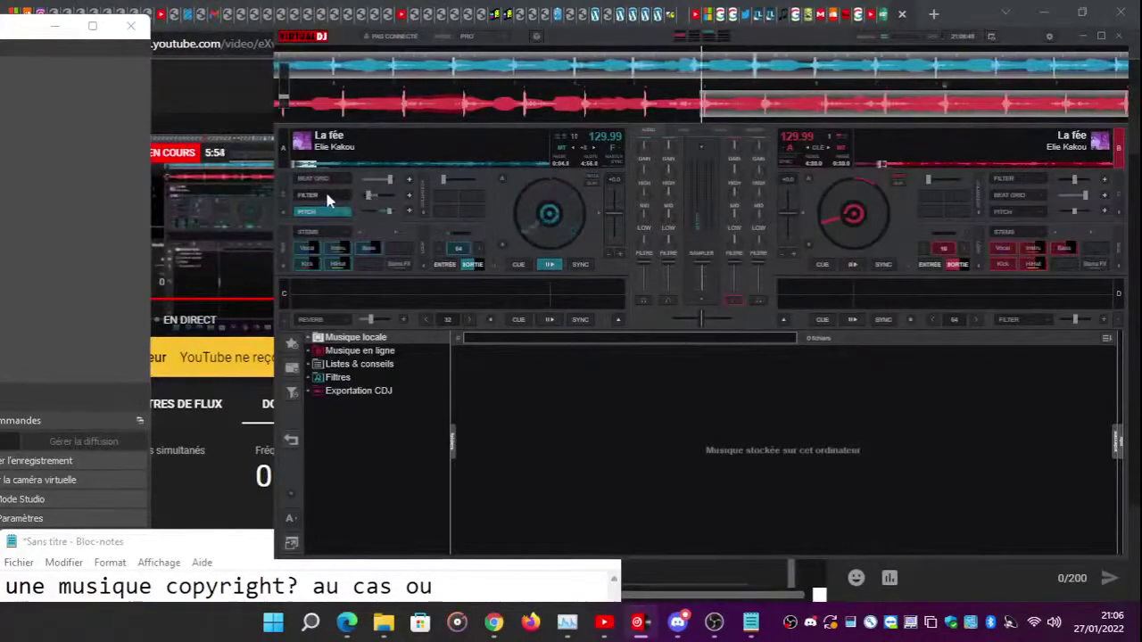
{"action": "left_click", "coordinate": [323, 195]}
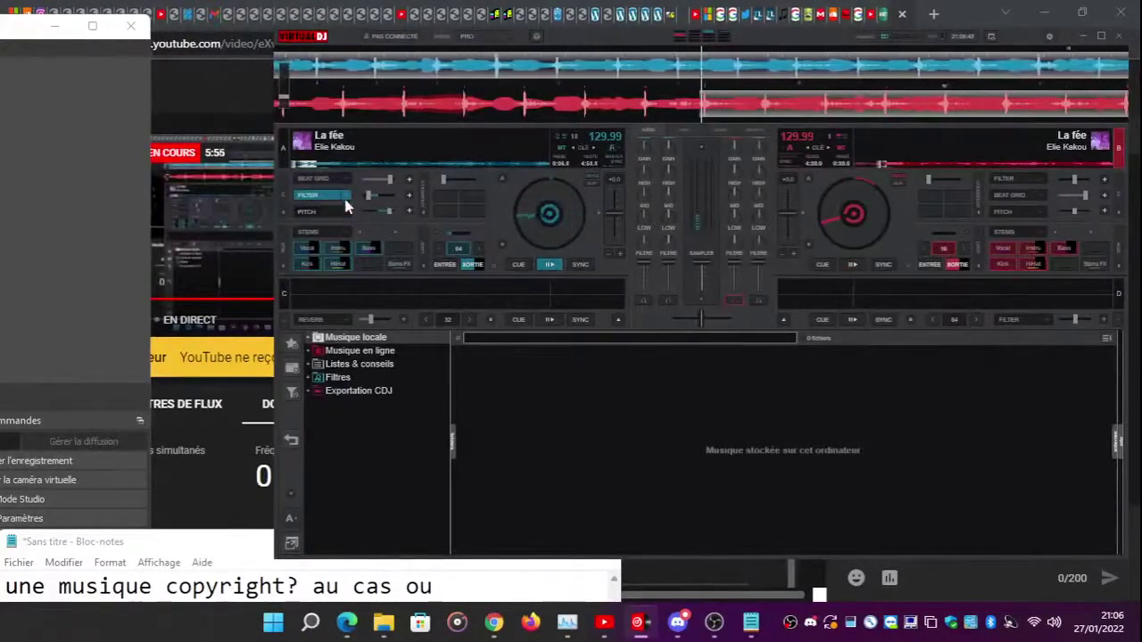
{"action": "left_click_drag", "start_coordinate": [368, 194], "coordinate": [393, 195]}
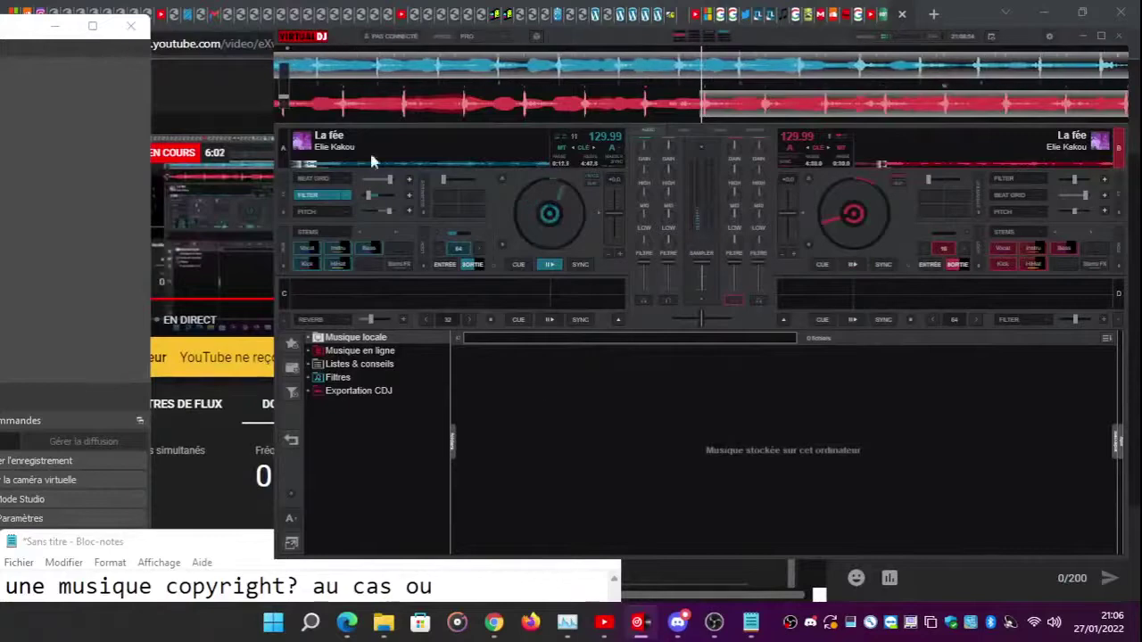
- Assign Filter to deck A's first effect slot and Beat Grid to its second, and switch the active effect to Pitch
{"action": "left_click", "coordinate": [346, 194]}
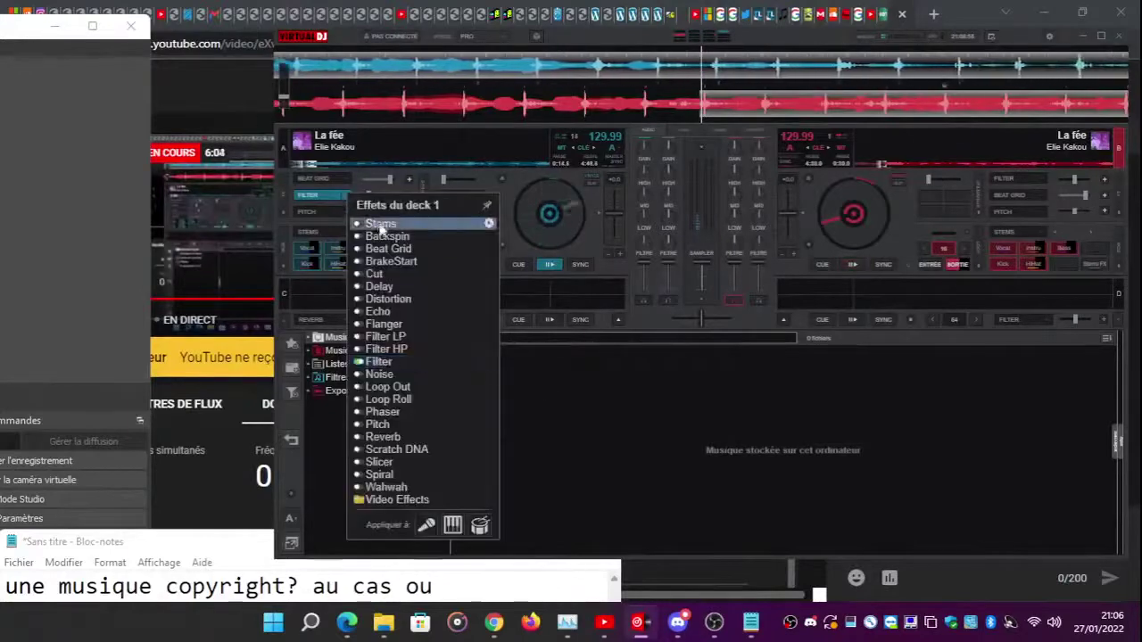
{"action": "left_click", "coordinate": [388, 247]}
{"action": "left_click", "coordinate": [345, 179]}
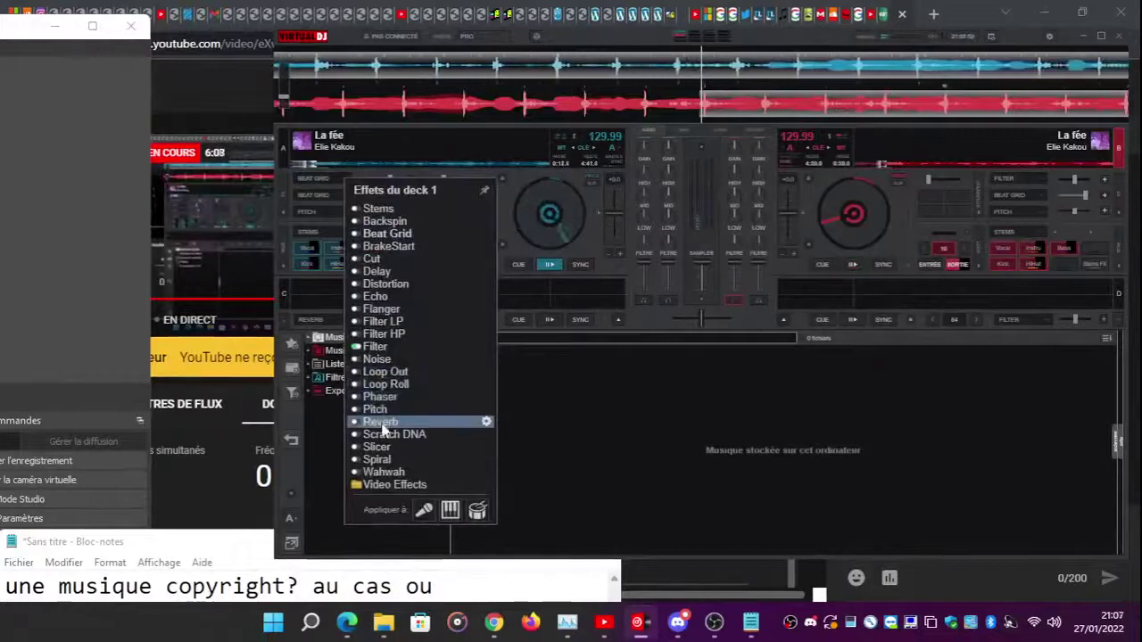
{"action": "left_click", "coordinate": [387, 347]}
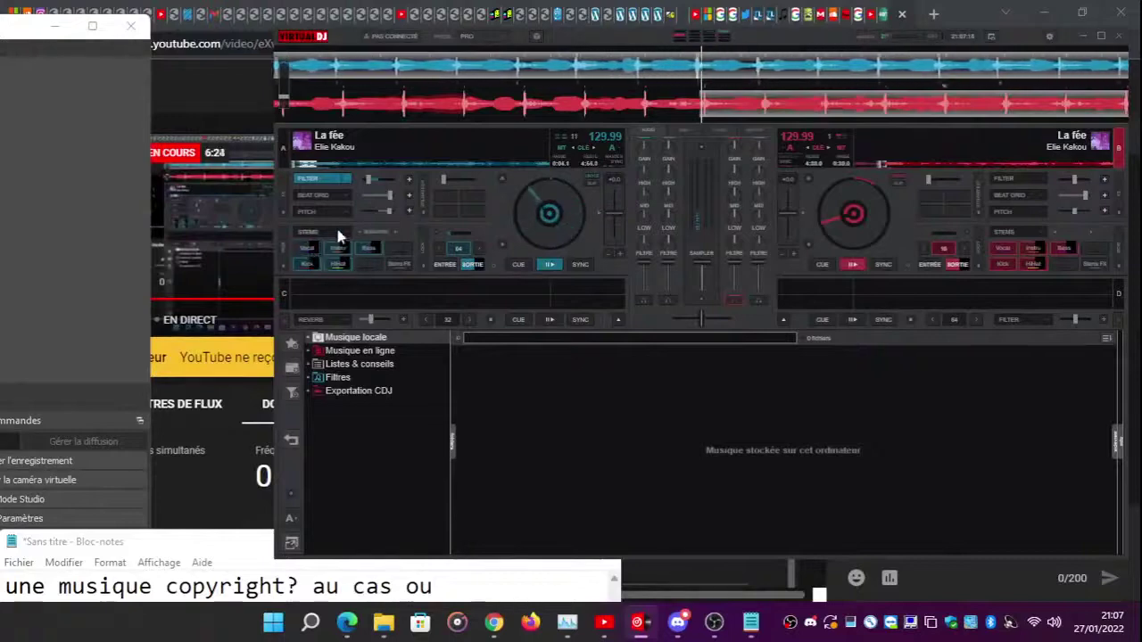
{"action": "left_click", "coordinate": [315, 211]}
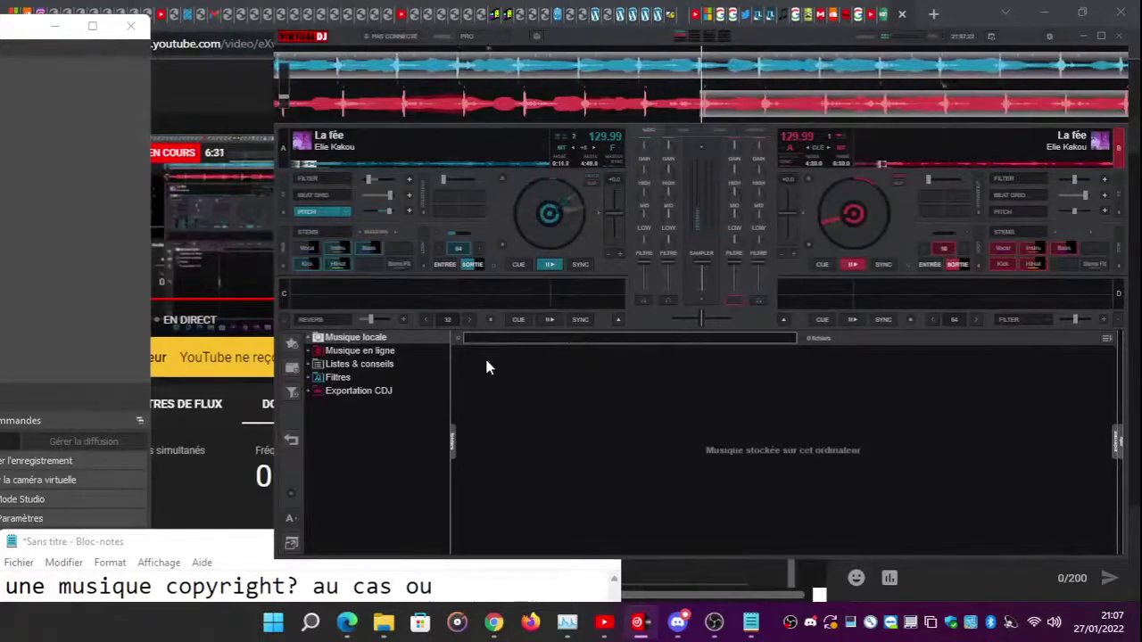
- Check the livestream preview in YouTube Studio and bring OBS, VirtualDJ and the note back to the front
{"action": "left_click", "coordinate": [228, 332]}
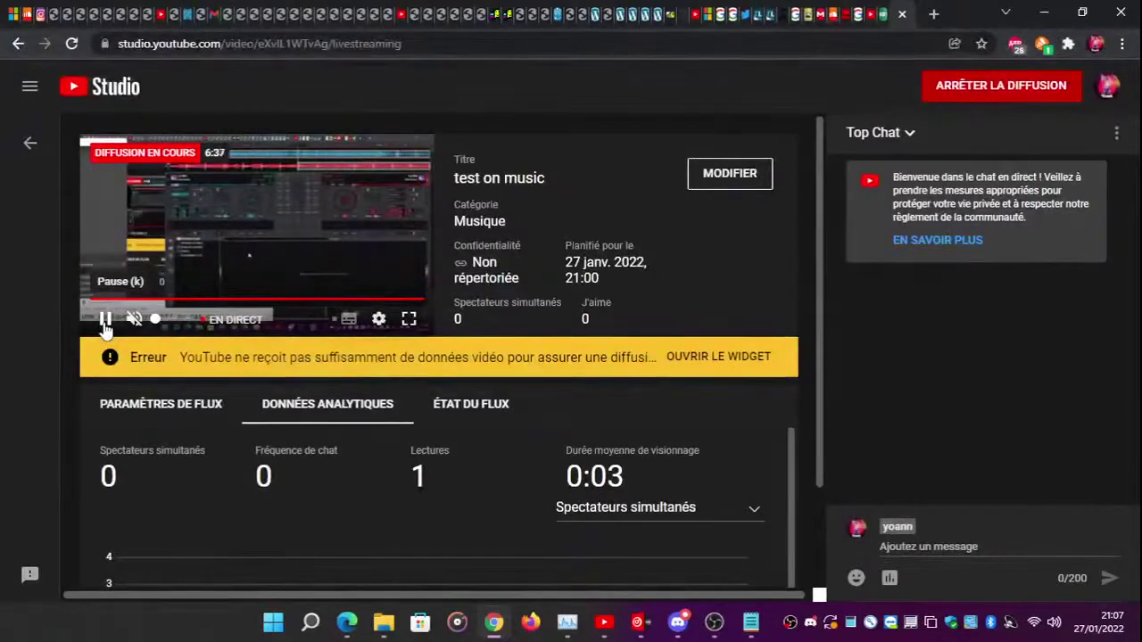
{"action": "left_click", "coordinate": [713, 622]}
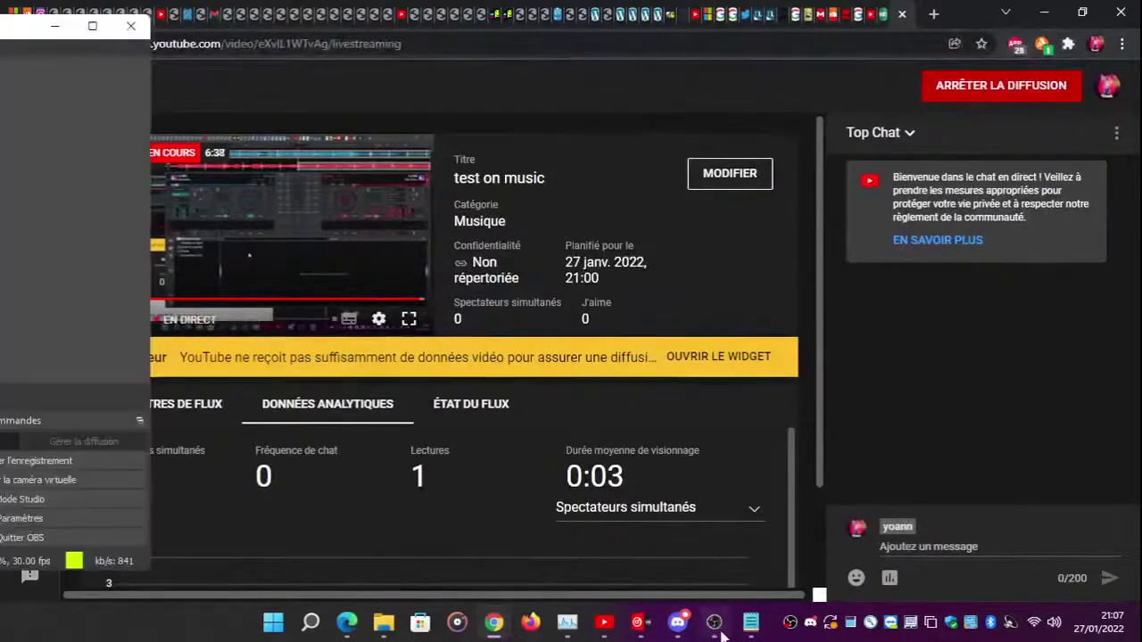
{"action": "left_click", "coordinate": [636, 627]}
{"action": "left_click", "coordinate": [750, 621]}
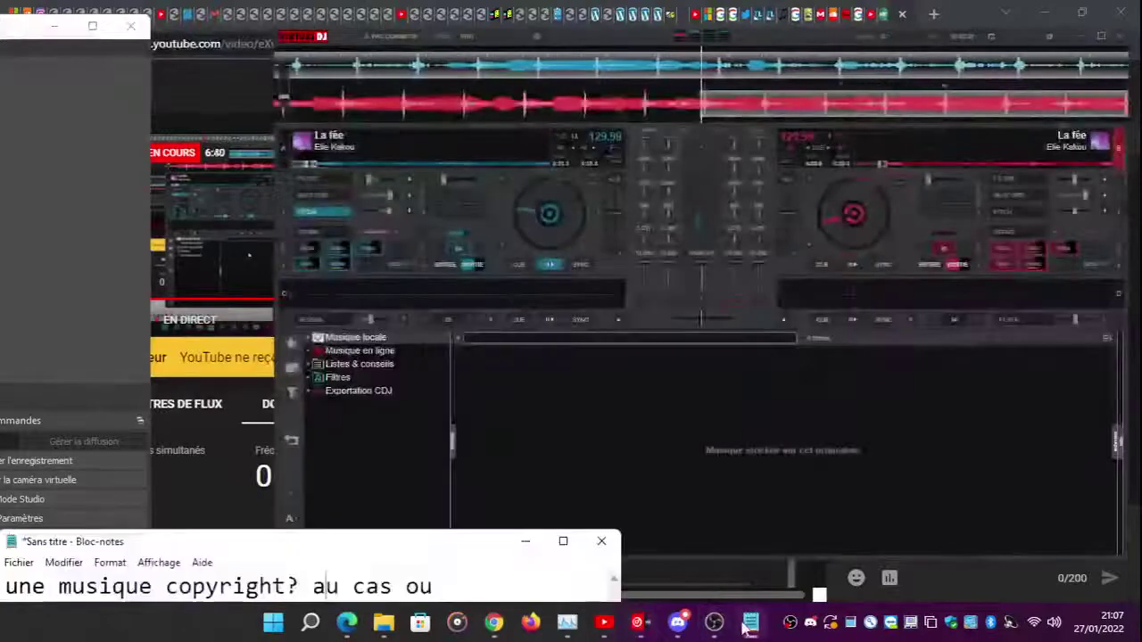
- Minimize the Notepad note so the VirtualDJ window is fully uncovered
{"action": "left_click", "coordinate": [524, 461]}
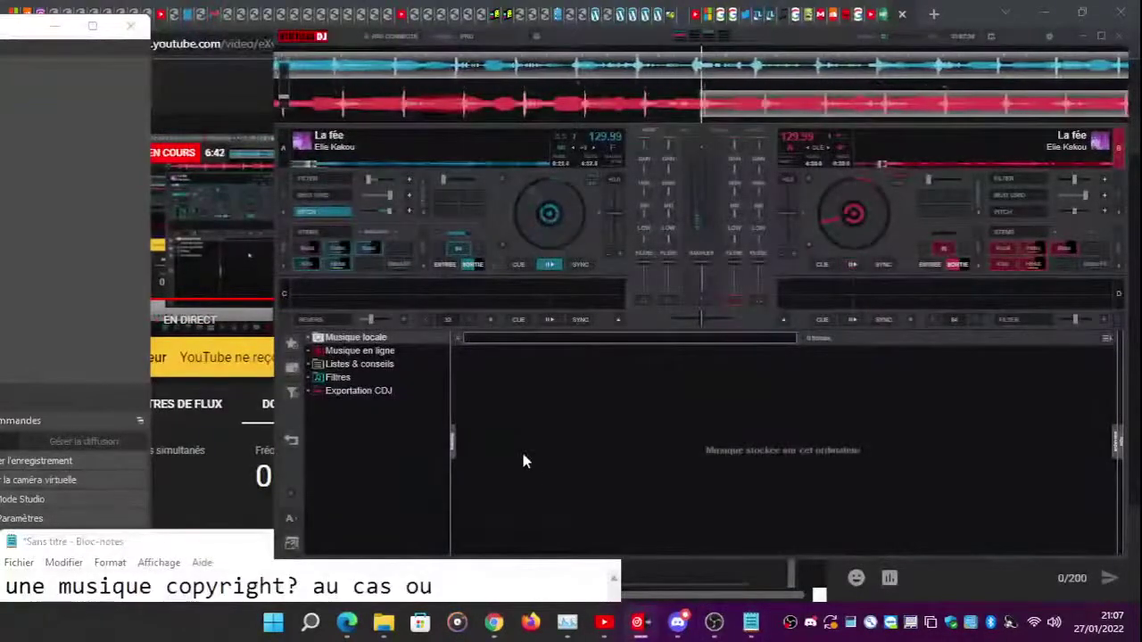
{"action": "left_click", "coordinate": [243, 532]}
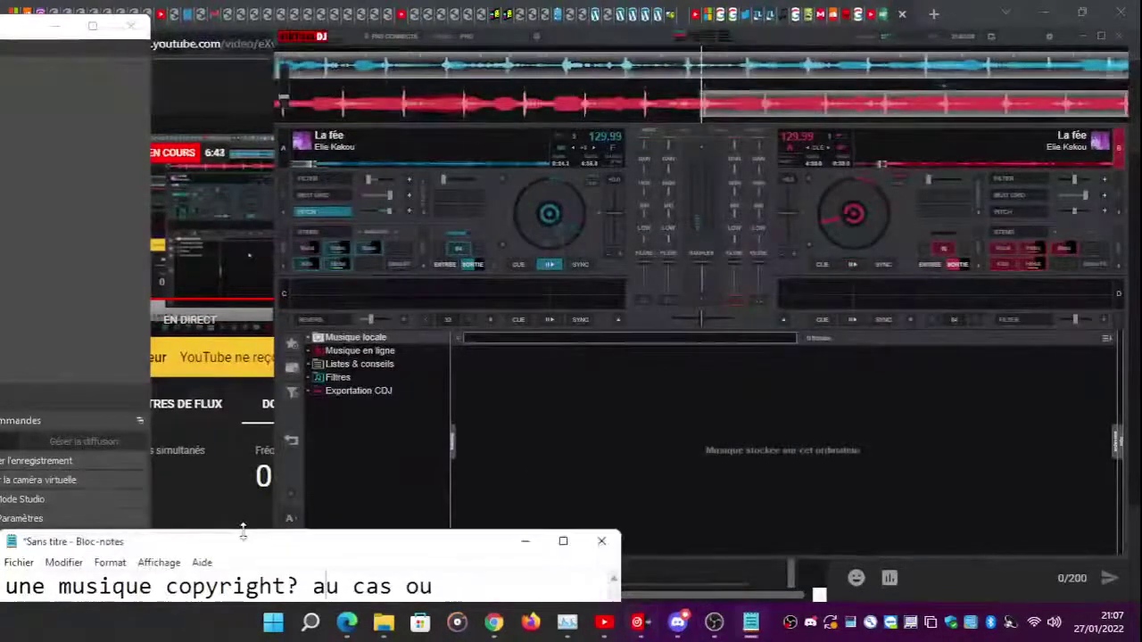
{"action": "left_click", "coordinate": [522, 542]}
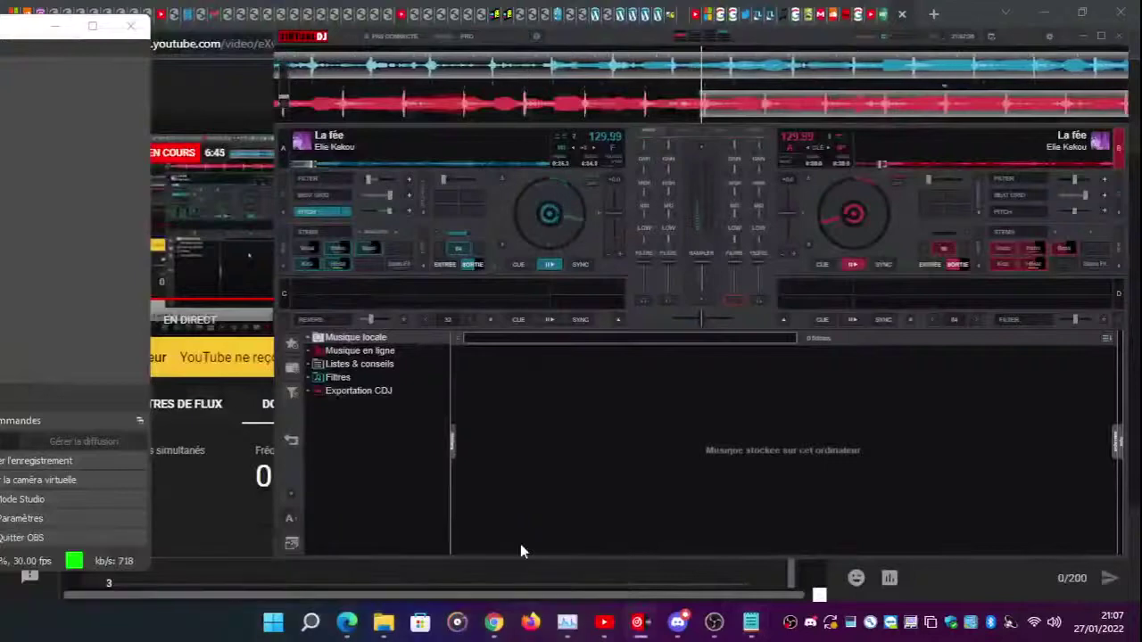
- Try Beat Grid on deck A, open its settings and select pattern slot 6
{"action": "left_click", "coordinate": [331, 197]}
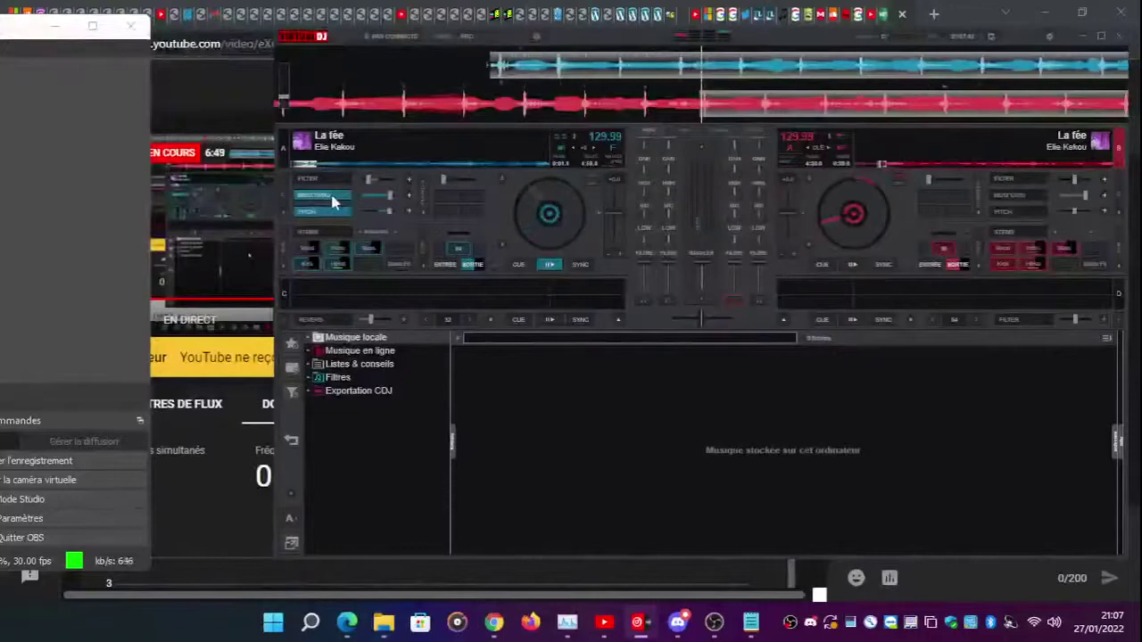
{"action": "left_click", "coordinate": [344, 196]}
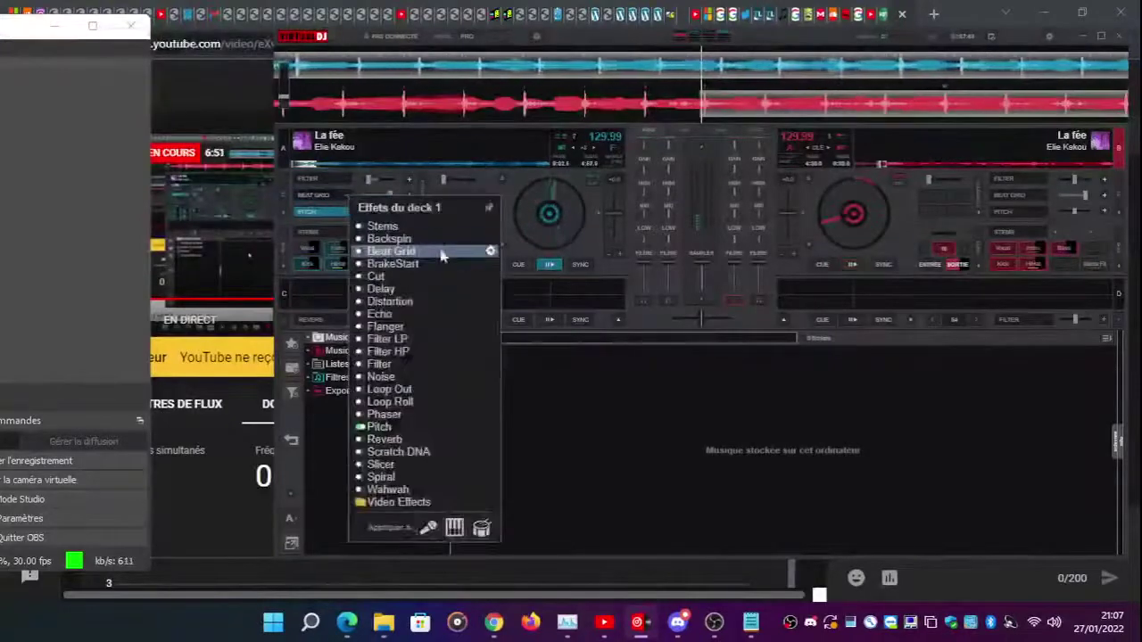
{"action": "left_click", "coordinate": [491, 251]}
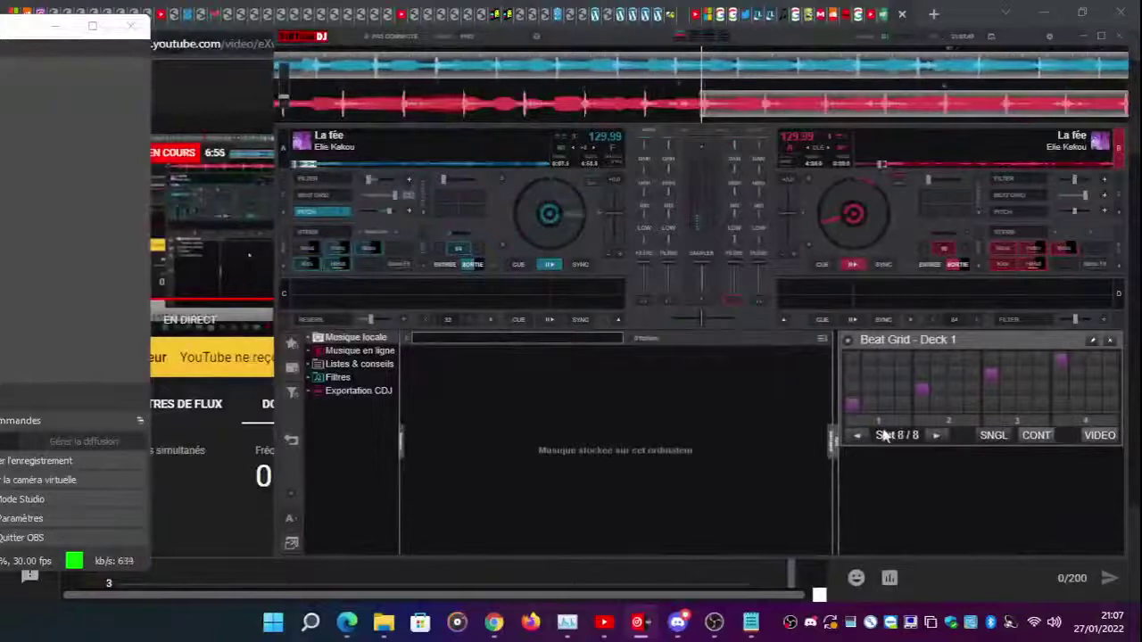
{"action": "left_click", "coordinate": [857, 435]}
{"action": "left_click", "coordinate": [857, 436]}
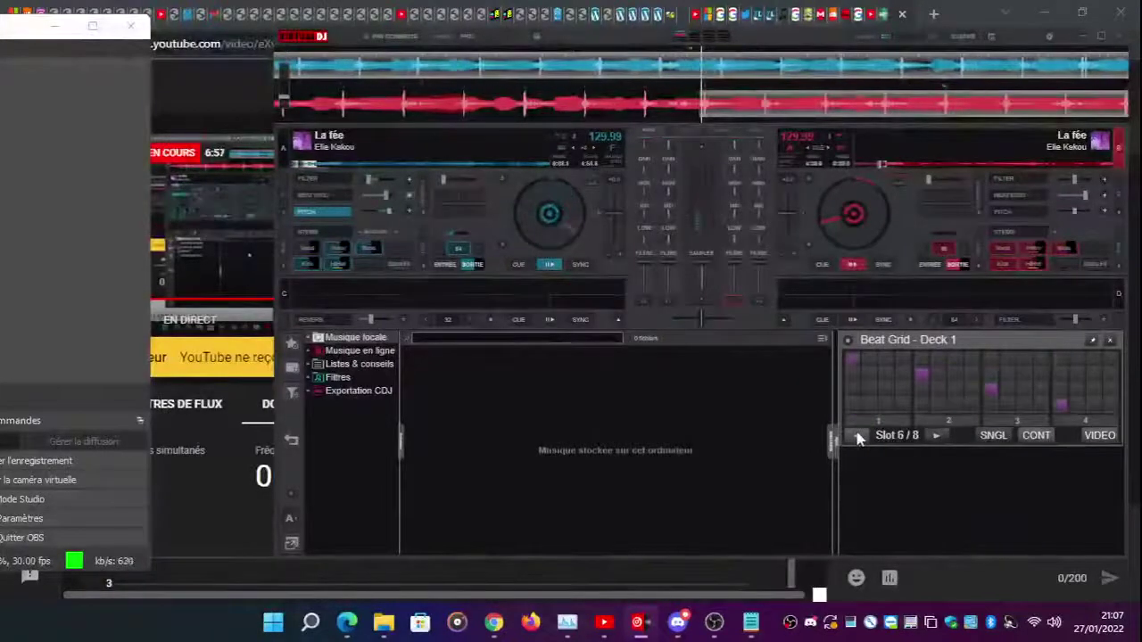
- Turn on Beat Grid on deck A with pattern slot 7 and switch off Pitch
{"action": "left_click", "coordinate": [321, 198]}
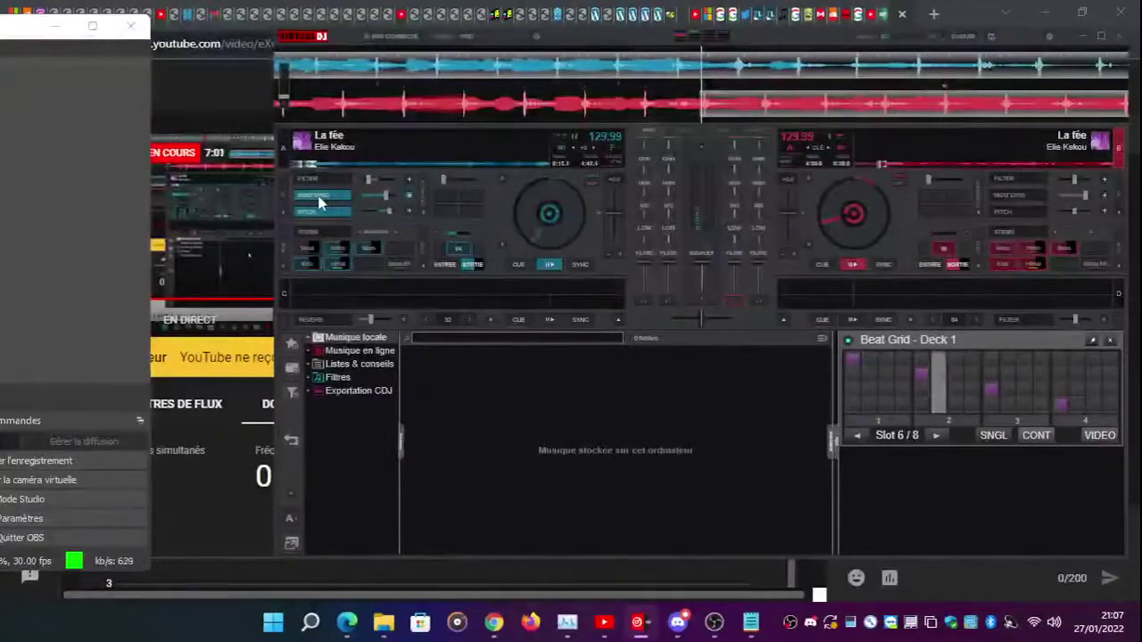
{"action": "left_click", "coordinate": [936, 435]}
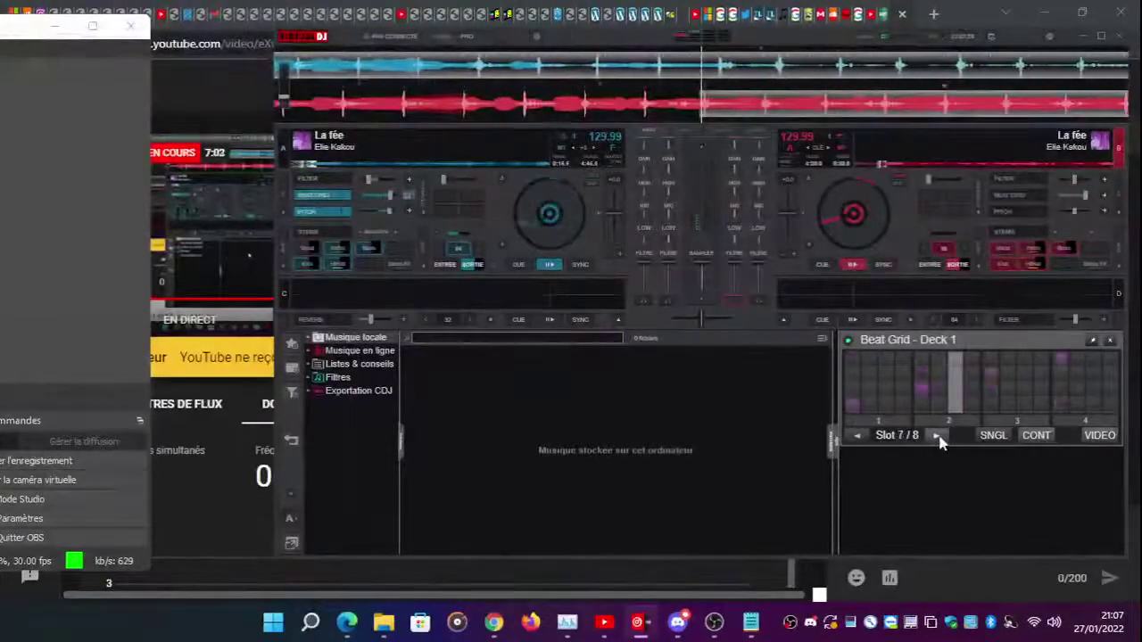
{"action": "left_click", "coordinate": [328, 213]}
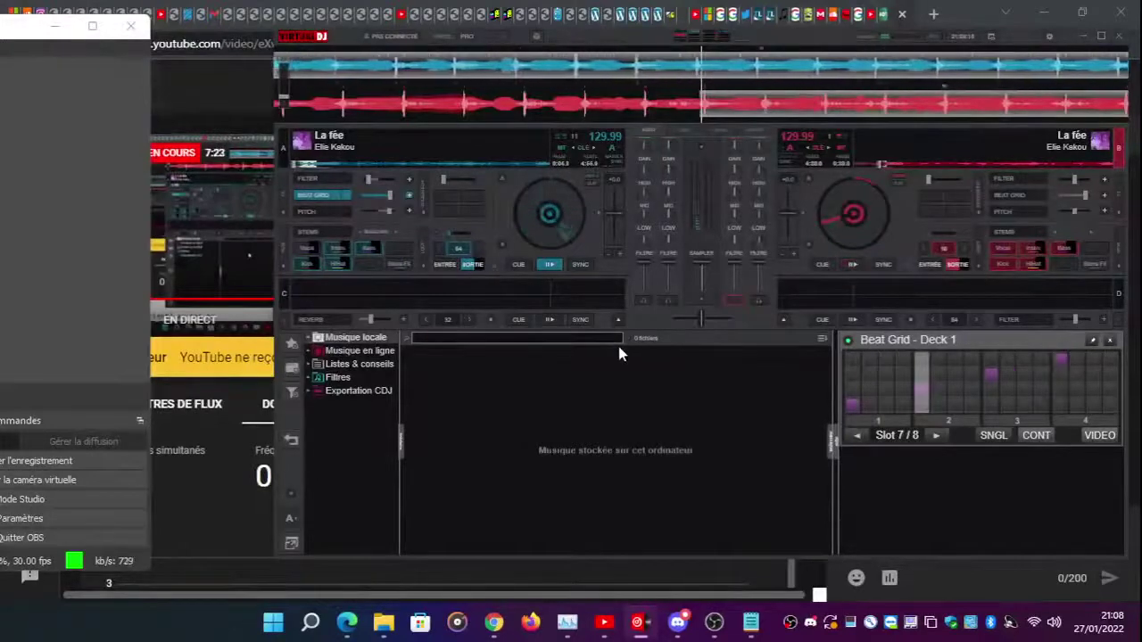
- Bring back the Notepad note and replace its visible line with "???"
{"action": "left_click", "coordinate": [759, 627]}
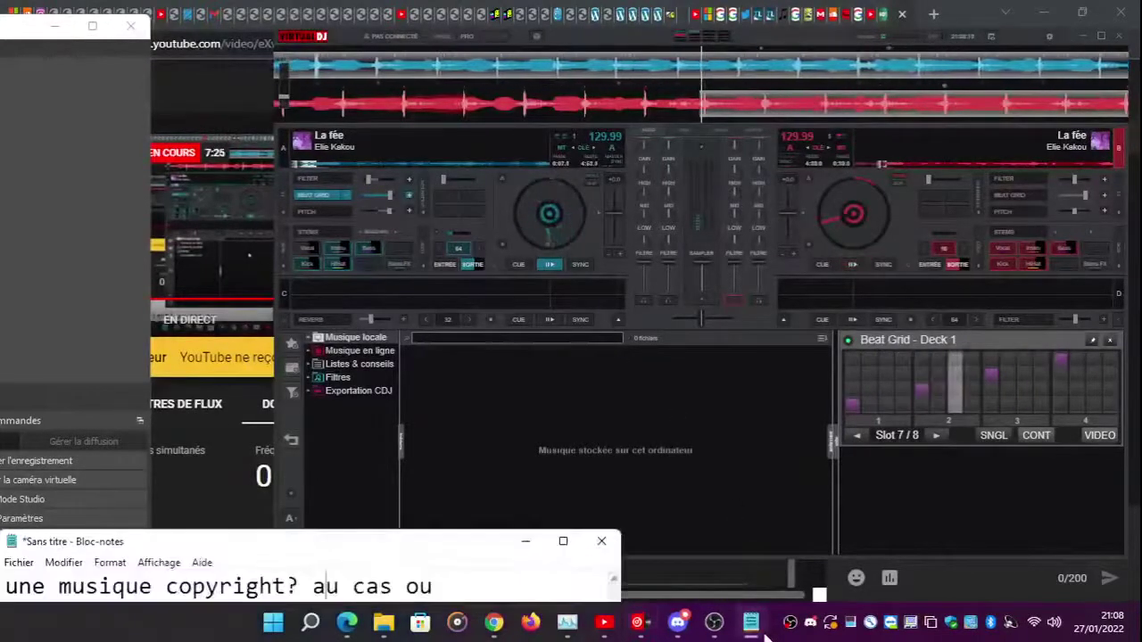
{"action": "left_click_drag", "start_coordinate": [510, 579], "coordinate": [2, 578]}
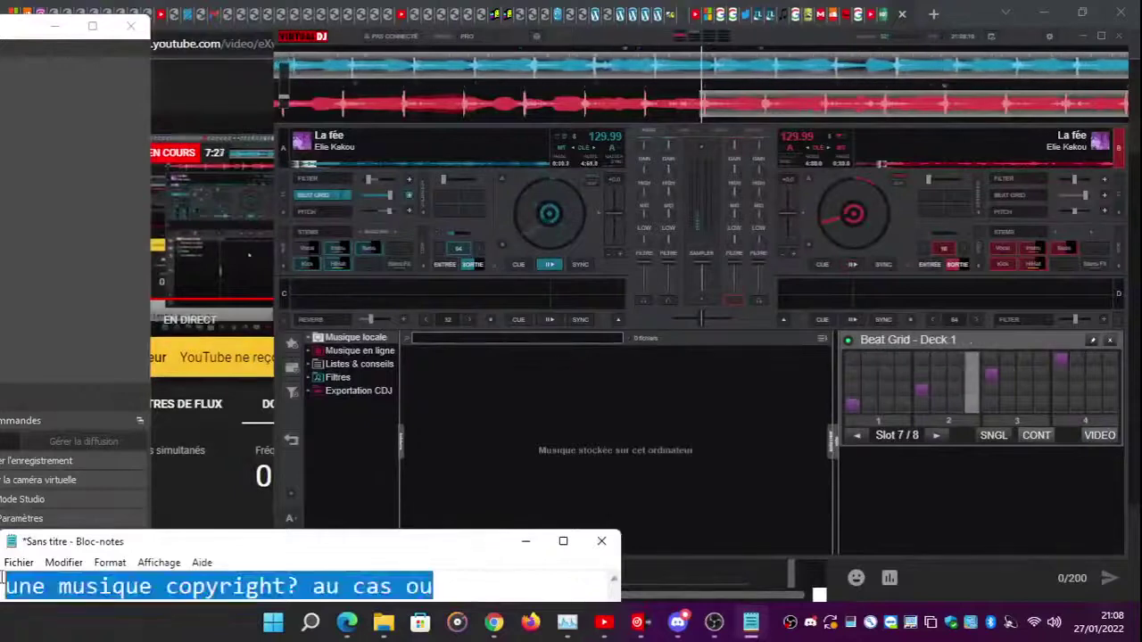
{"action": "type", "text": "???"}
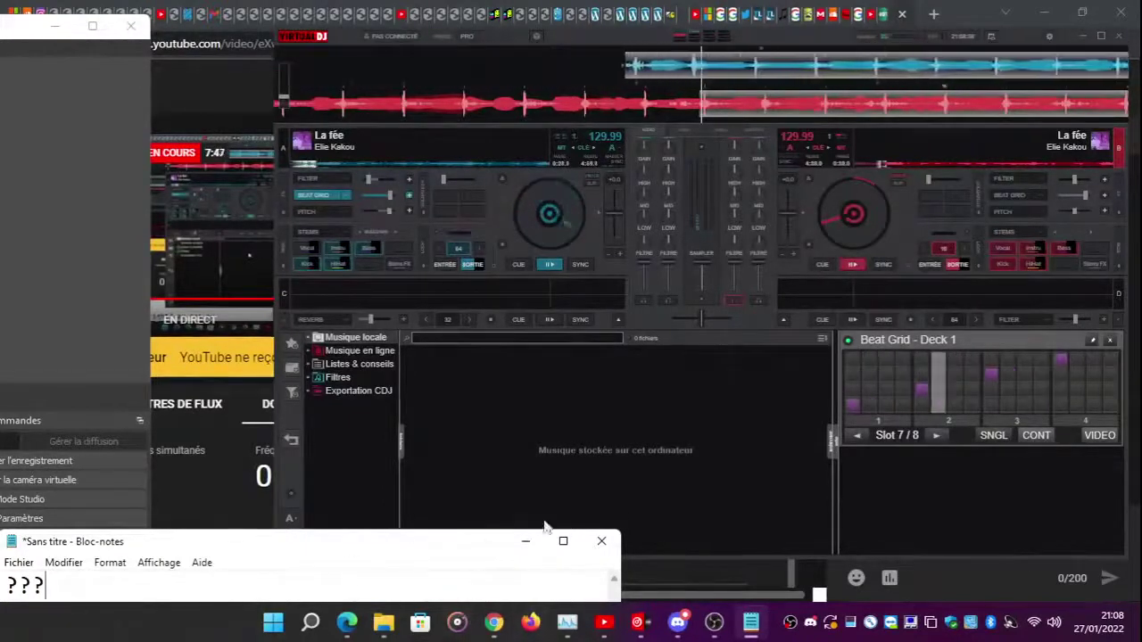
- Set Beat Grid to pattern slot 6 and assign Echo to deck A's third effect slot with its settings open
{"action": "left_click", "coordinate": [855, 436]}
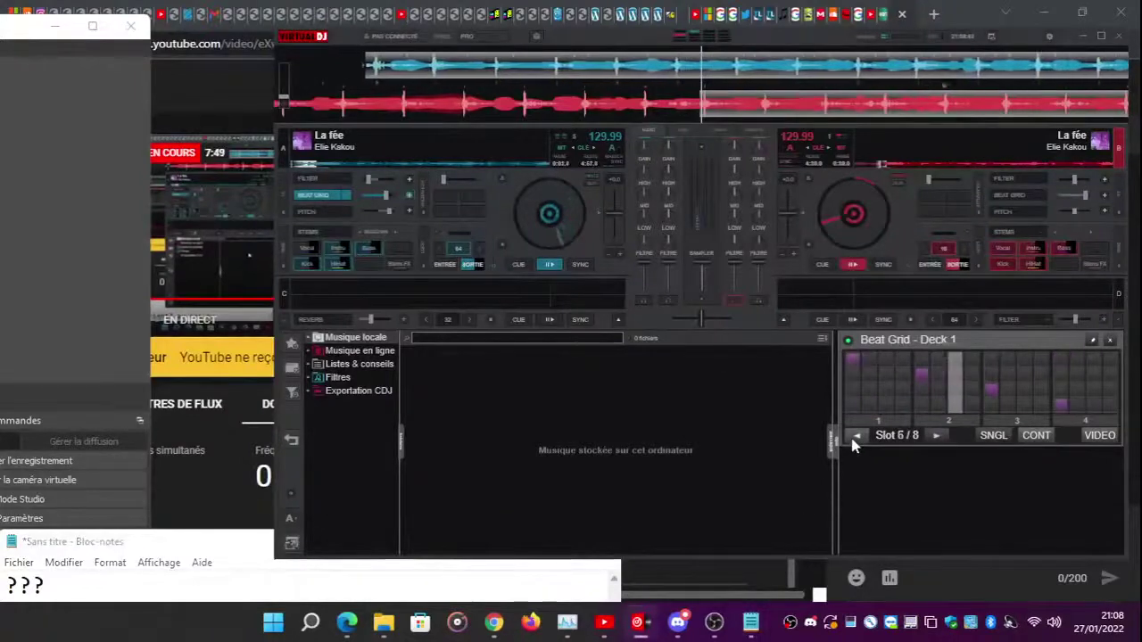
{"action": "left_click", "coordinate": [344, 218]}
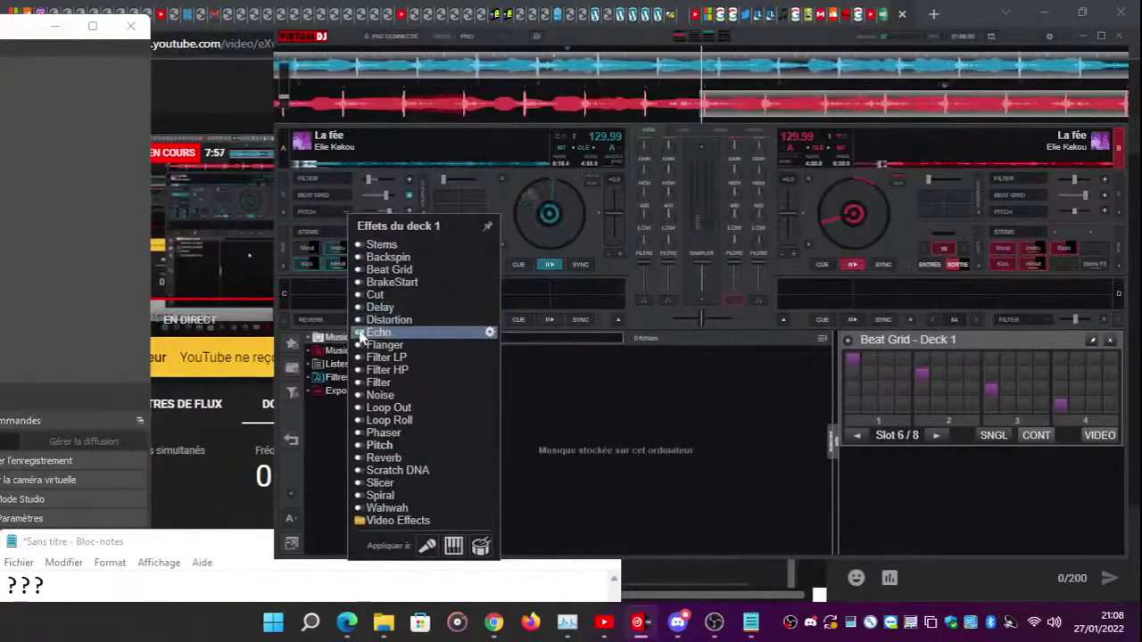
{"action": "left_click", "coordinate": [493, 337]}
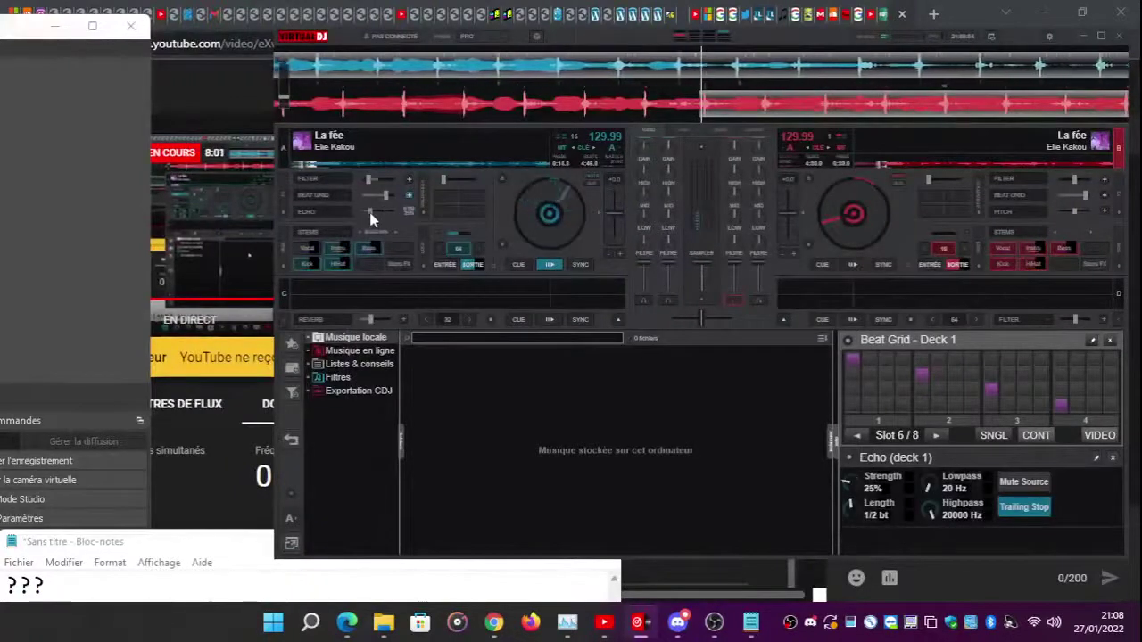
- Turn on Echo on deck A, close the Beat Grid settings and raise the Echo strength to 38%
{"action": "left_click", "coordinate": [319, 212]}
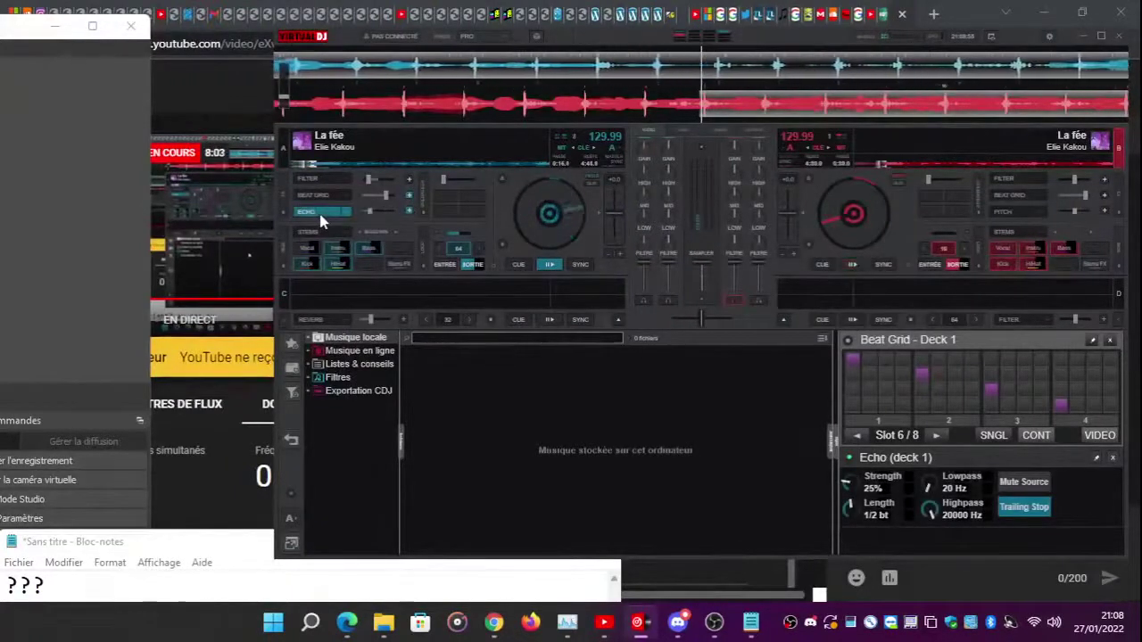
{"action": "left_click", "coordinate": [1111, 341]}
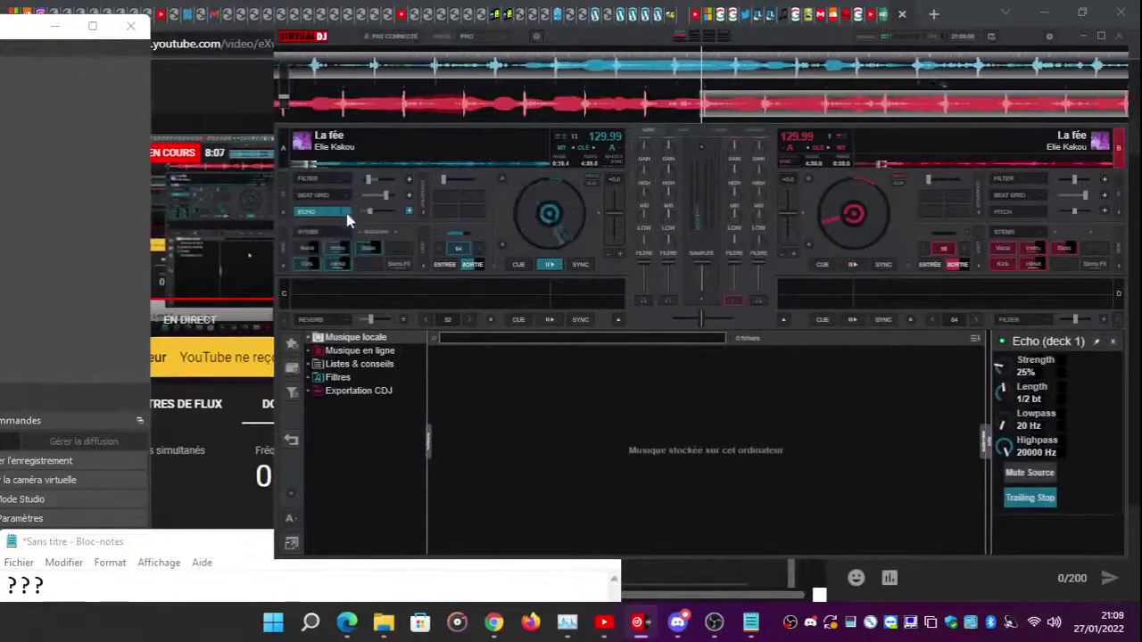
{"action": "scroll", "coordinate": [375, 217], "scroll_direction": "up", "scroll_amount": 3}
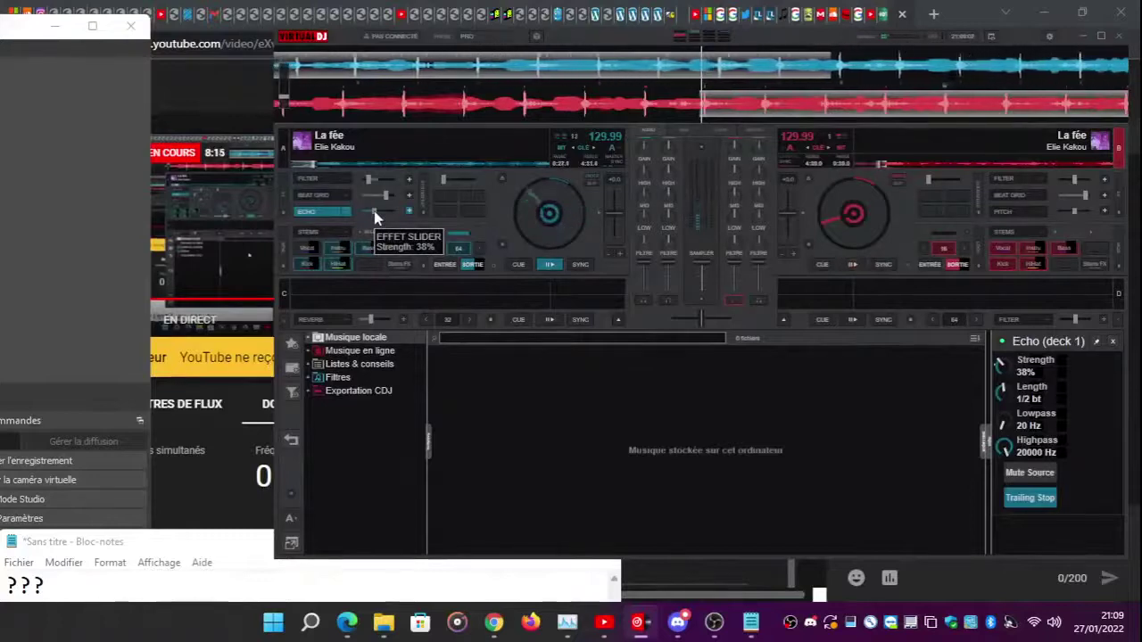
- Increase the MaxxBass level in Dell Audio's speaker/headphone settings and move that window off deck A's effect controls
{"action": "left_click", "coordinate": [1008, 627]}
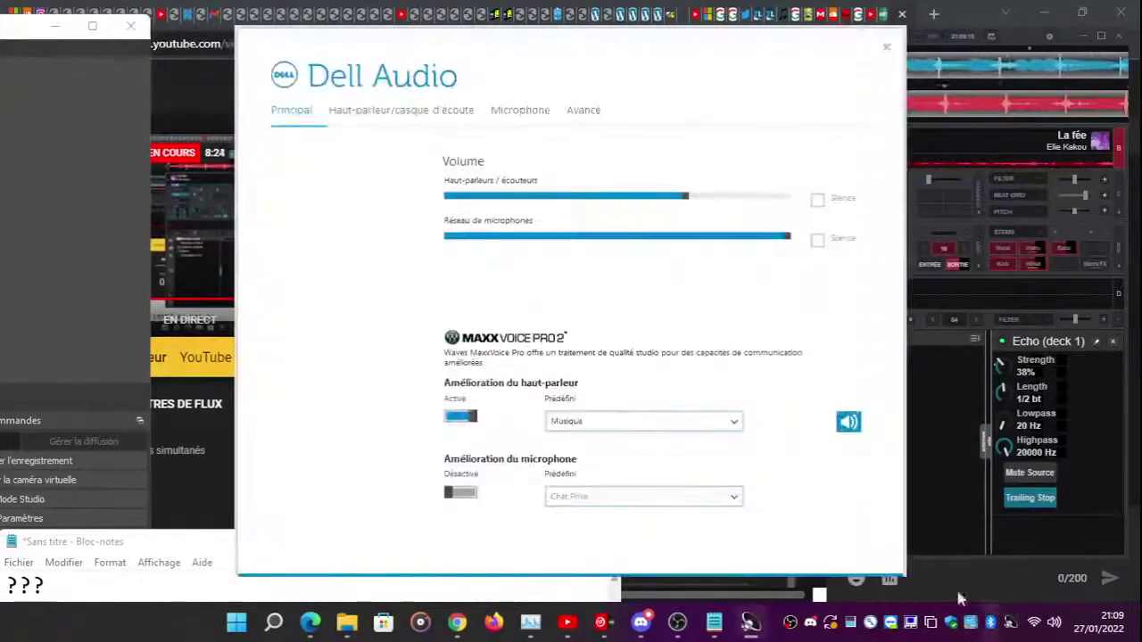
{"action": "left_click", "coordinate": [402, 111]}
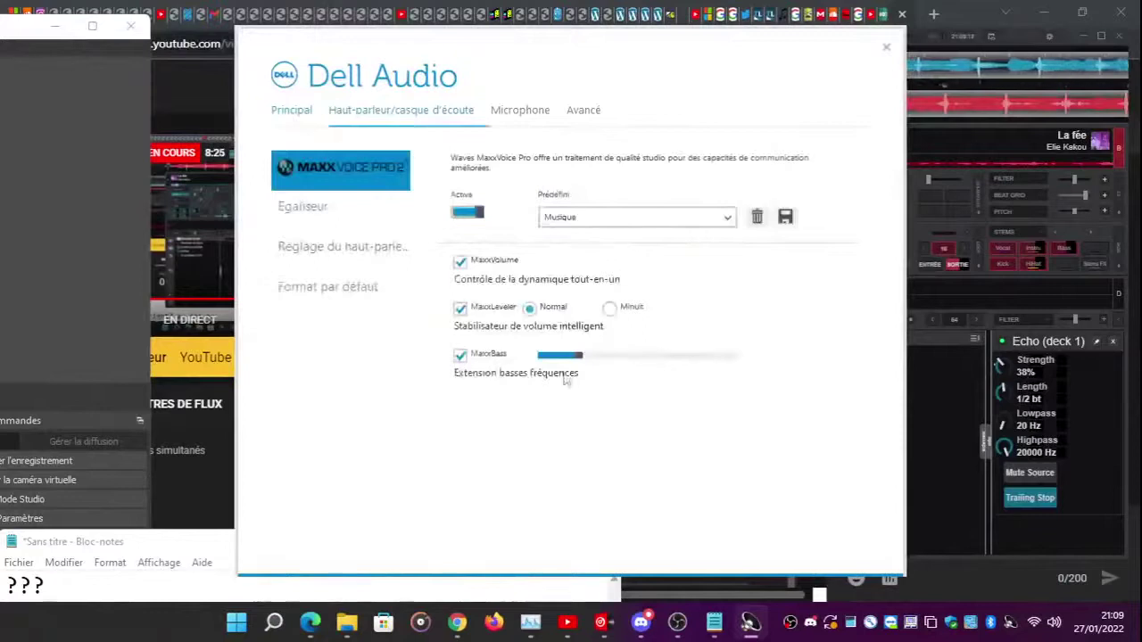
{"action": "left_click", "coordinate": [637, 357]}
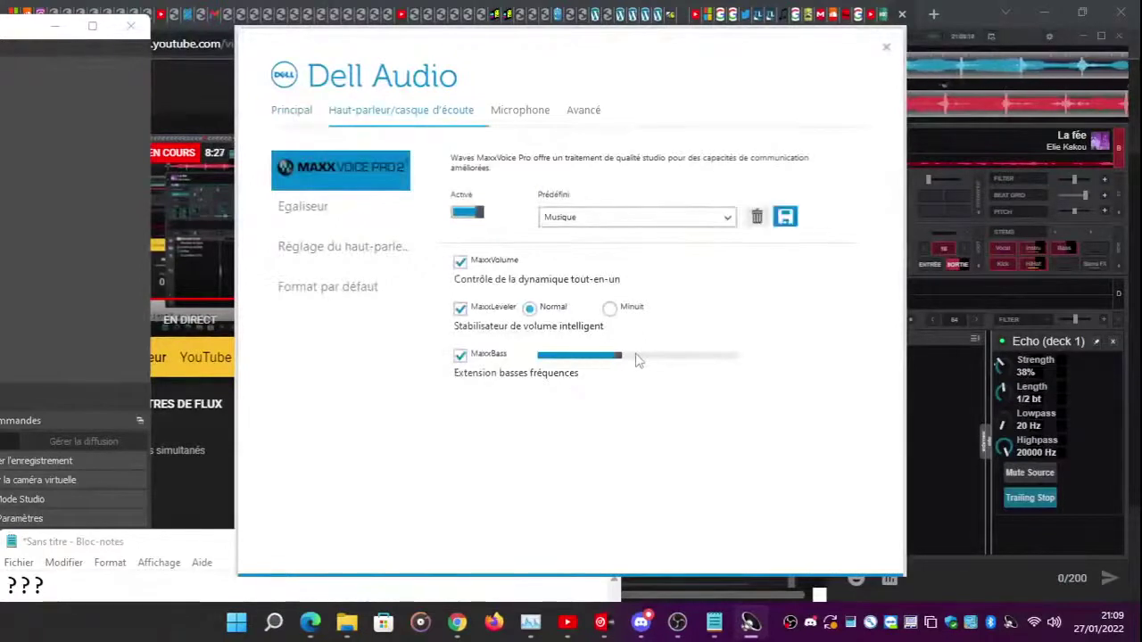
{"action": "left_click_drag", "start_coordinate": [476, 61], "coordinate": [703, 80]}
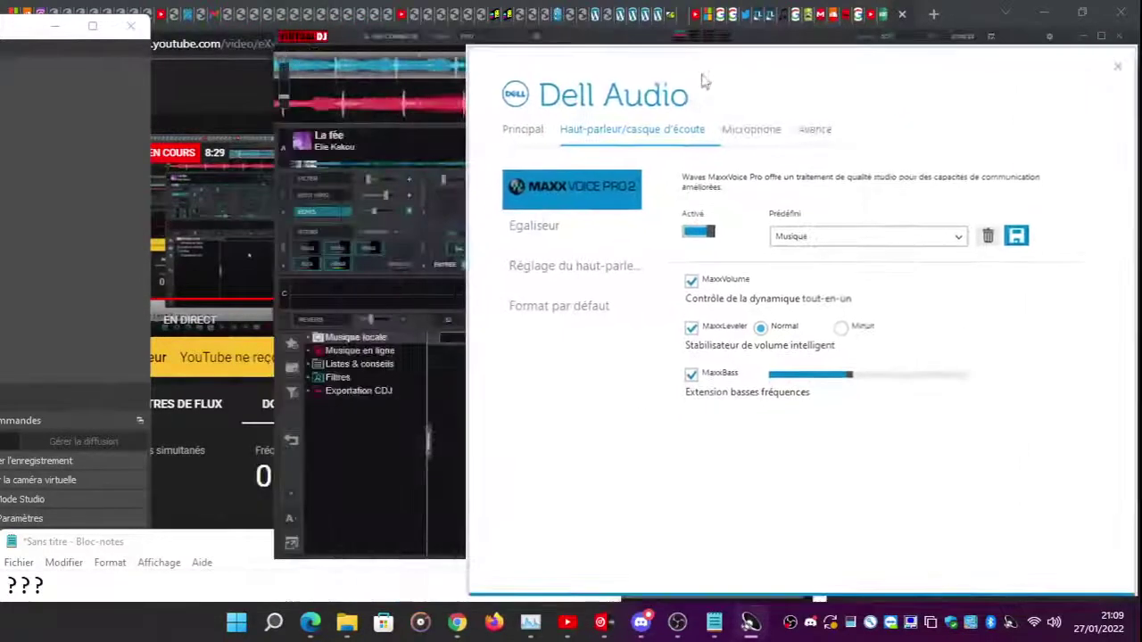
- Set deck A's Echo strength to 30%, load Reverb into the second effect slot, and switch from Echo to Reverb at 30% strength
{"action": "left_click", "coordinate": [373, 216]}
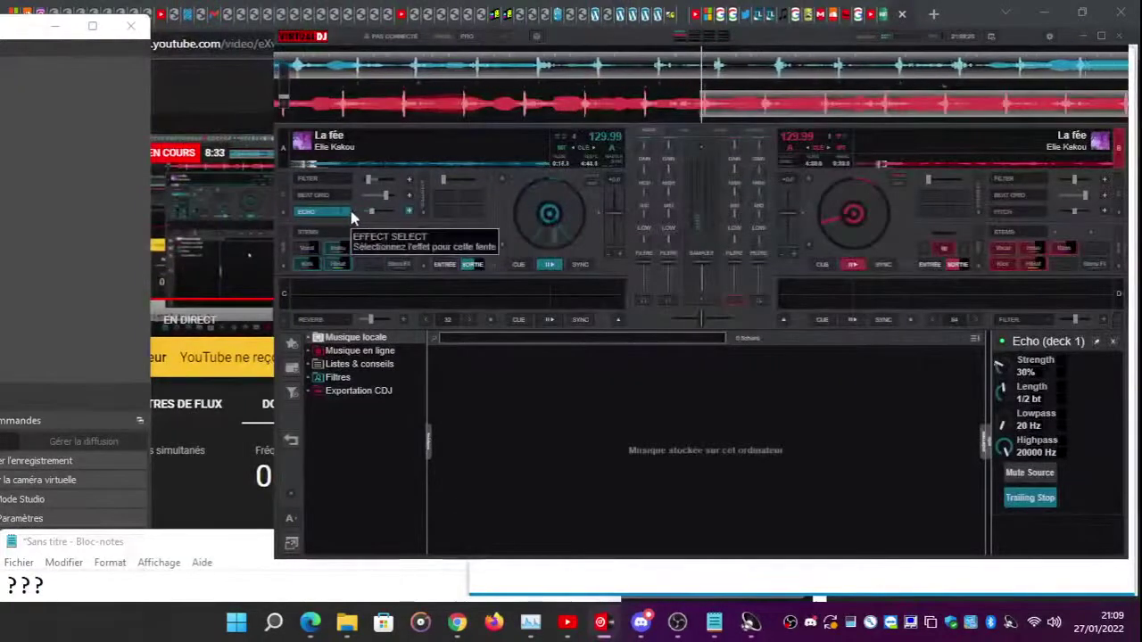
{"action": "left_click", "coordinate": [348, 202]}
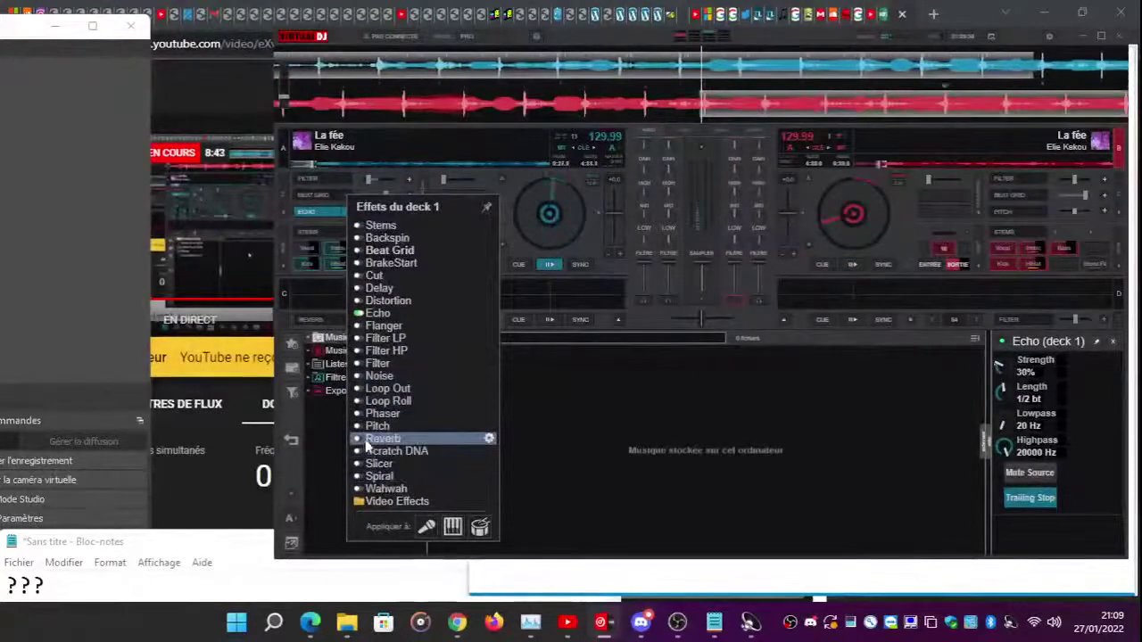
{"action": "left_click", "coordinate": [487, 440]}
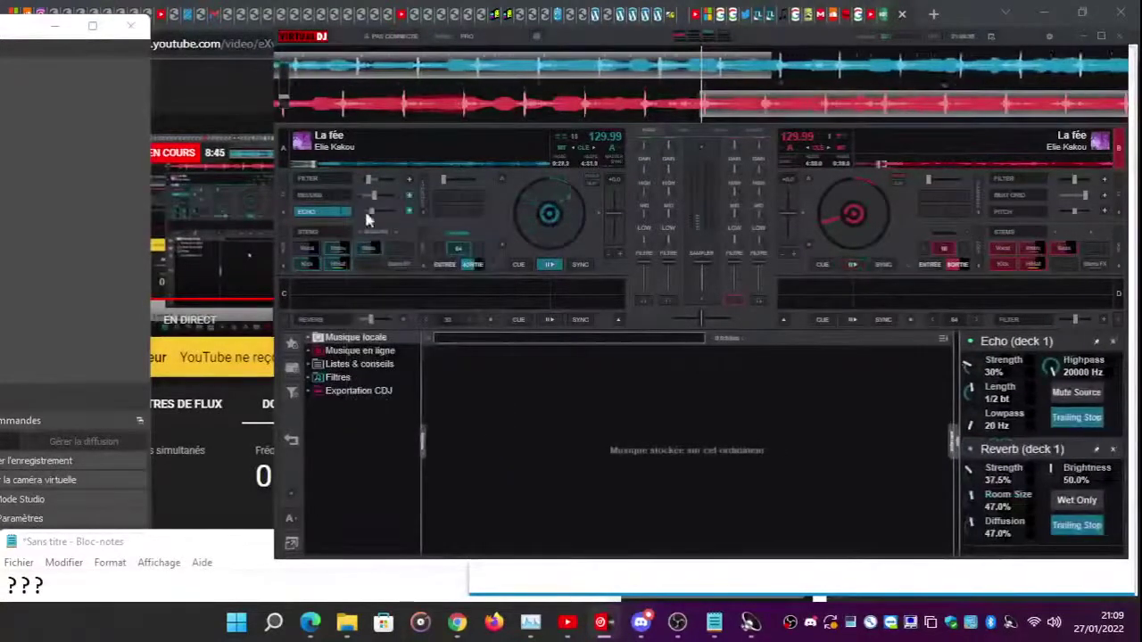
{"action": "left_click", "coordinate": [321, 195]}
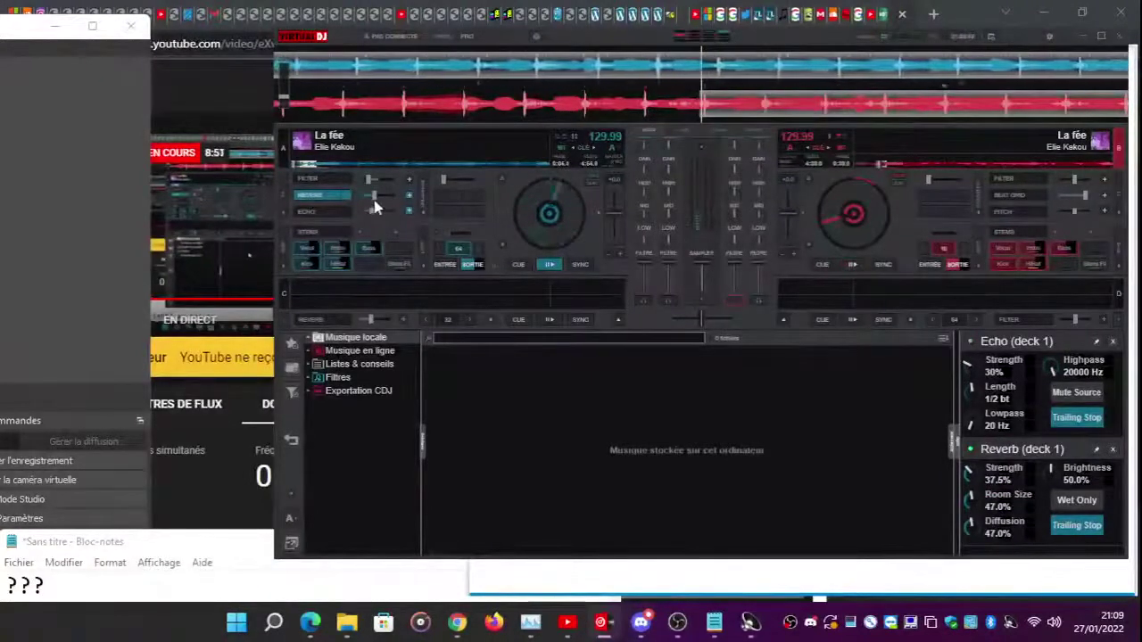
{"action": "left_click_drag", "start_coordinate": [374, 206], "coordinate": [373, 206]}
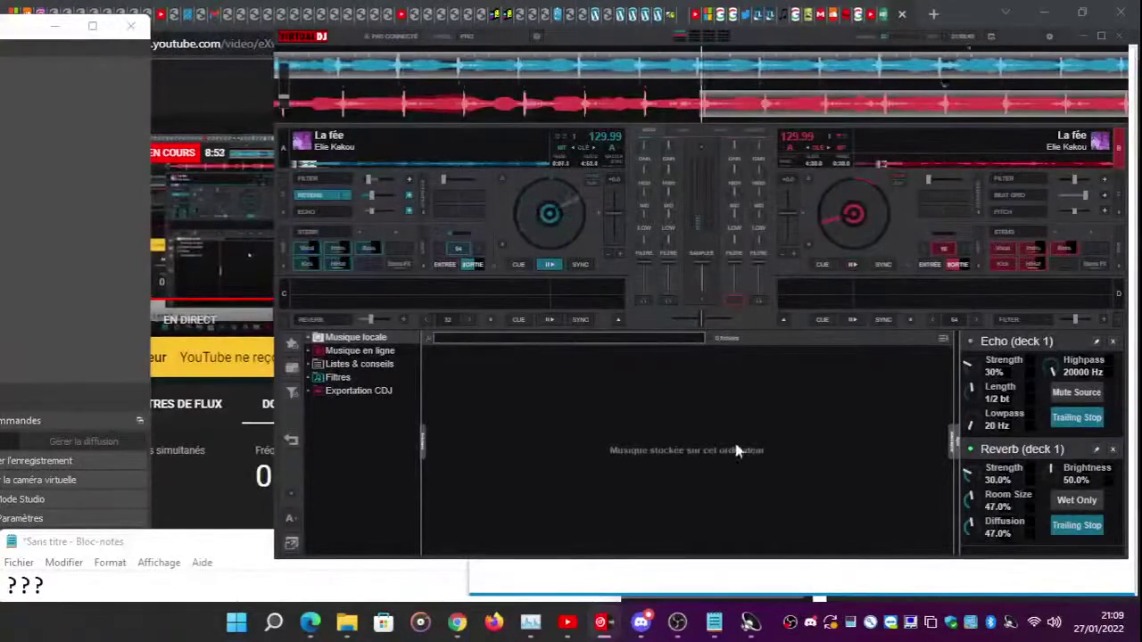
- Rearrange the windows by moving Dell Audio down and aside, minimizing the note, and shifting VirtualDJ to the left
{"action": "left_click", "coordinate": [731, 578]}
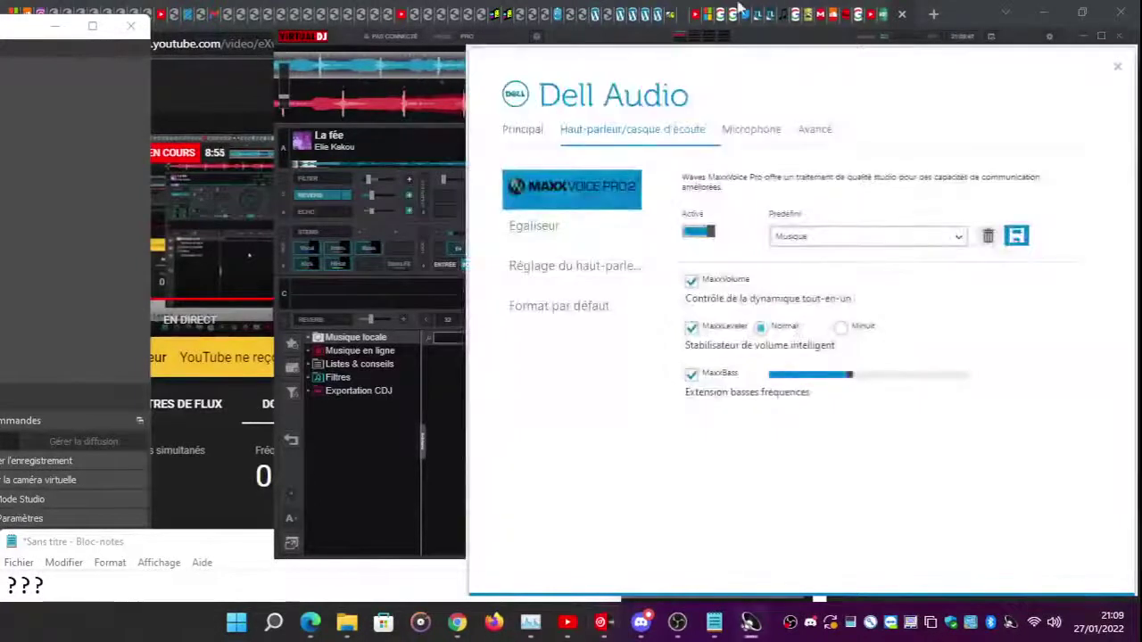
{"action": "left_click_drag", "start_coordinate": [794, 82], "coordinate": [959, 275]}
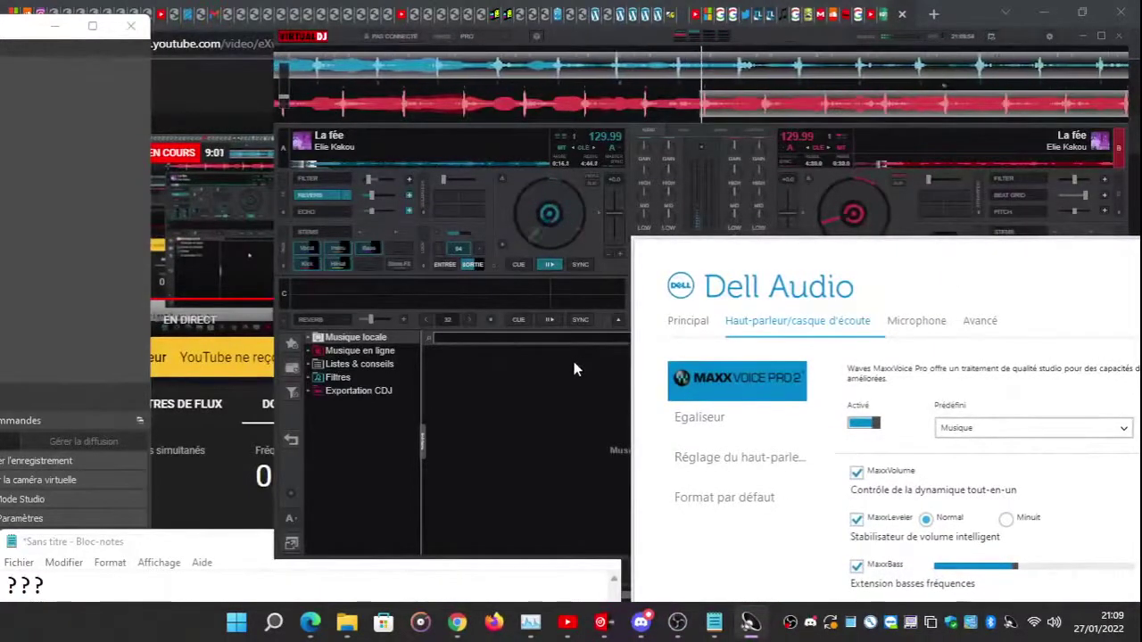
{"action": "left_click", "coordinate": [398, 221]}
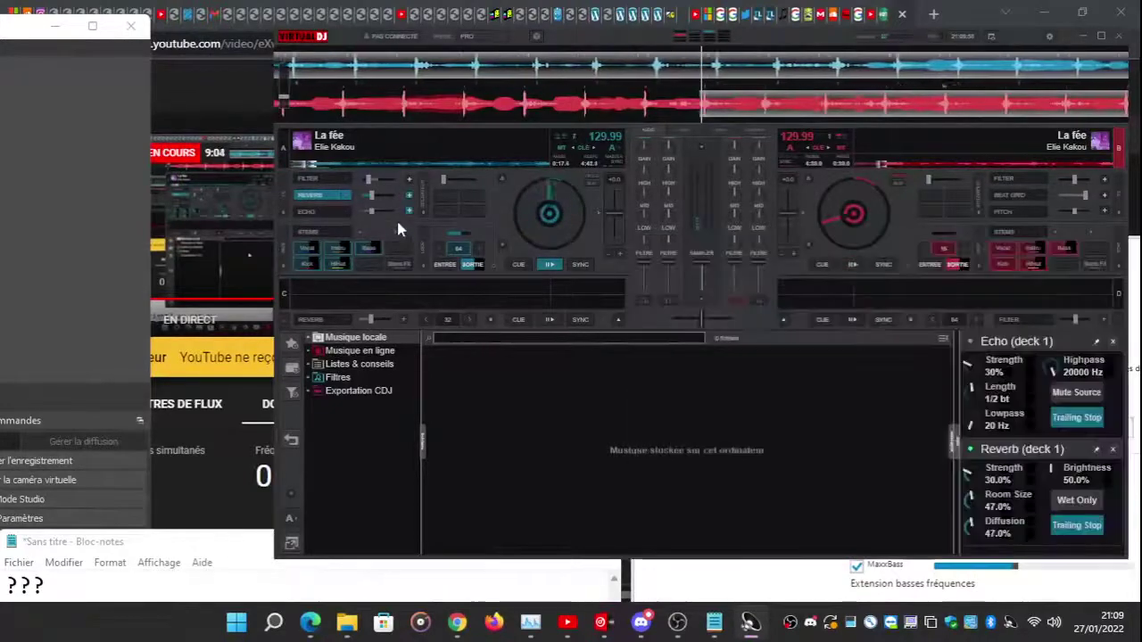
{"action": "left_click", "coordinate": [212, 551]}
{"action": "left_click", "coordinate": [524, 543]}
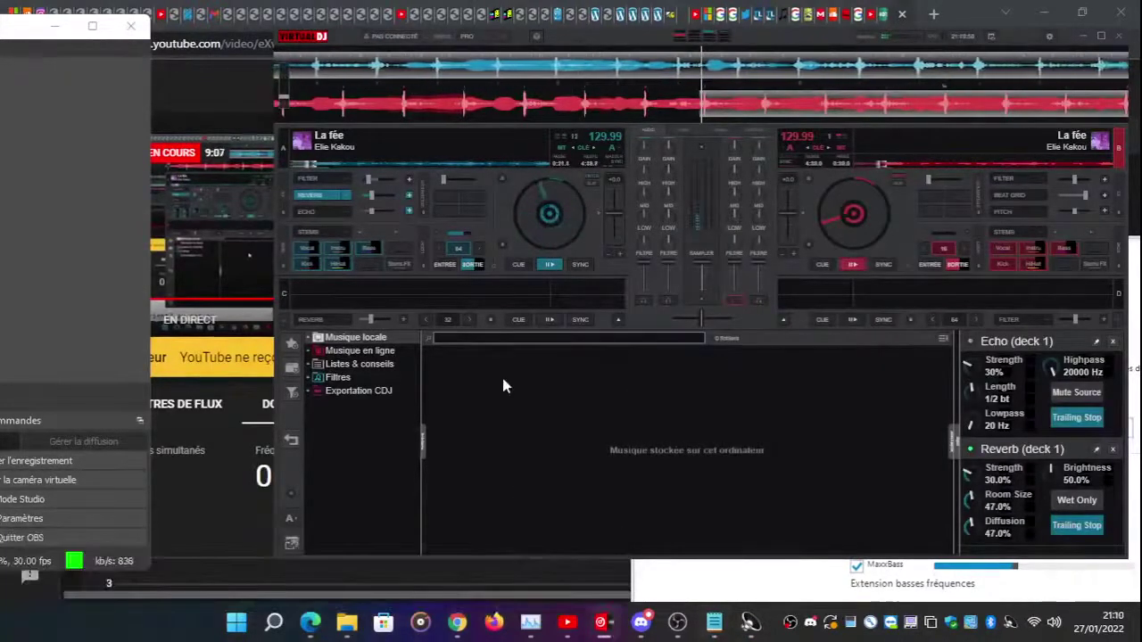
{"action": "left_click_drag", "start_coordinate": [646, 36], "coordinate": [467, 30]}
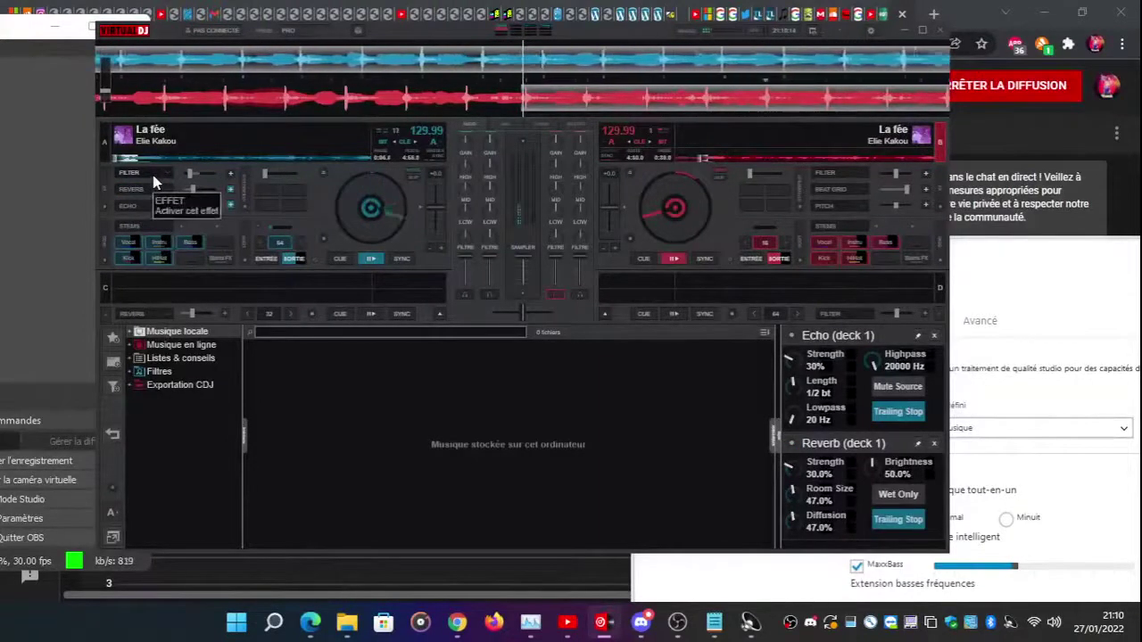
- Turn on Filter on deck A and replace Echo with Pitch in its third effect slot
{"action": "left_click", "coordinate": [154, 178]}
{"action": "right_click", "coordinate": [173, 208]}
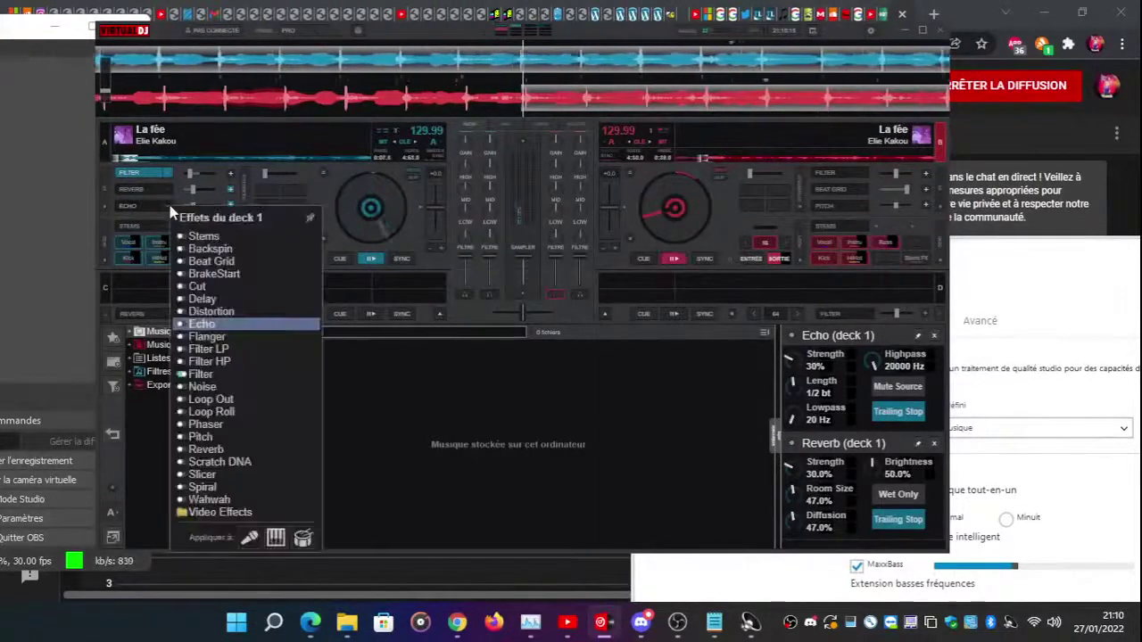
{"action": "left_click", "coordinate": [210, 438]}
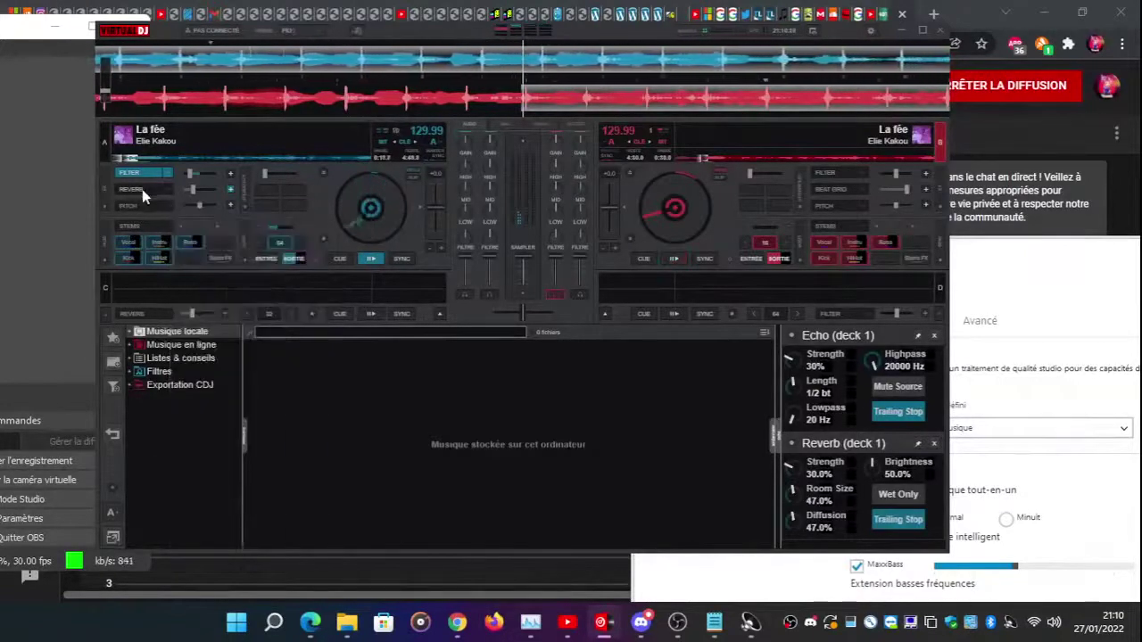
- Replace Reverb with Beat Grid in deck A's second effect slot and switch the active effect from Filter to Pitch
{"action": "right_click", "coordinate": [169, 191]}
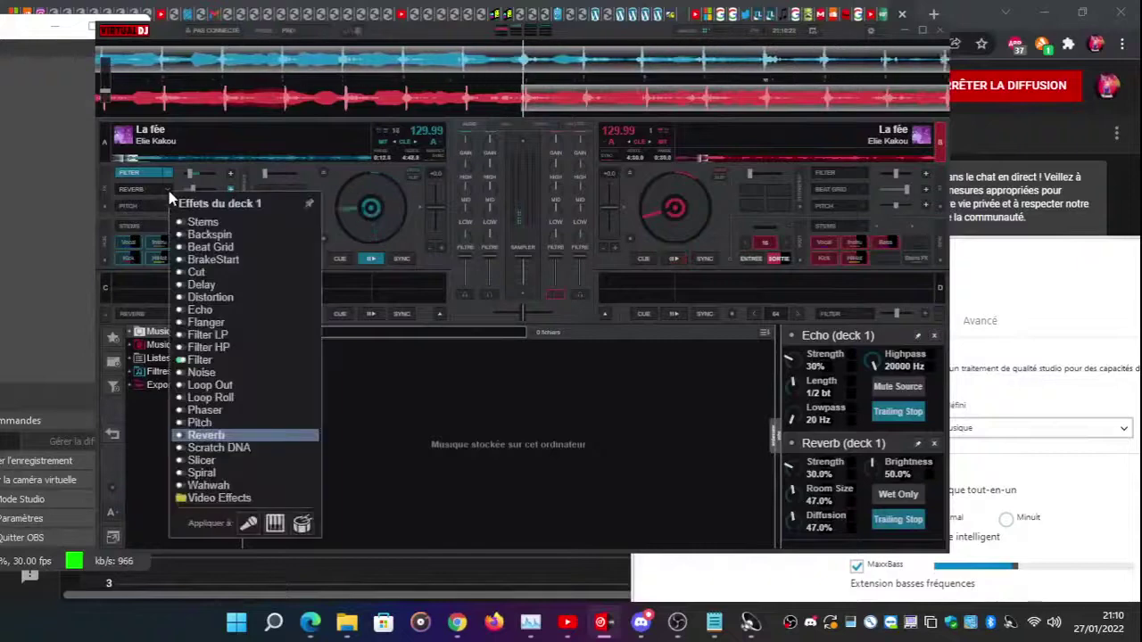
{"action": "left_click", "coordinate": [212, 247]}
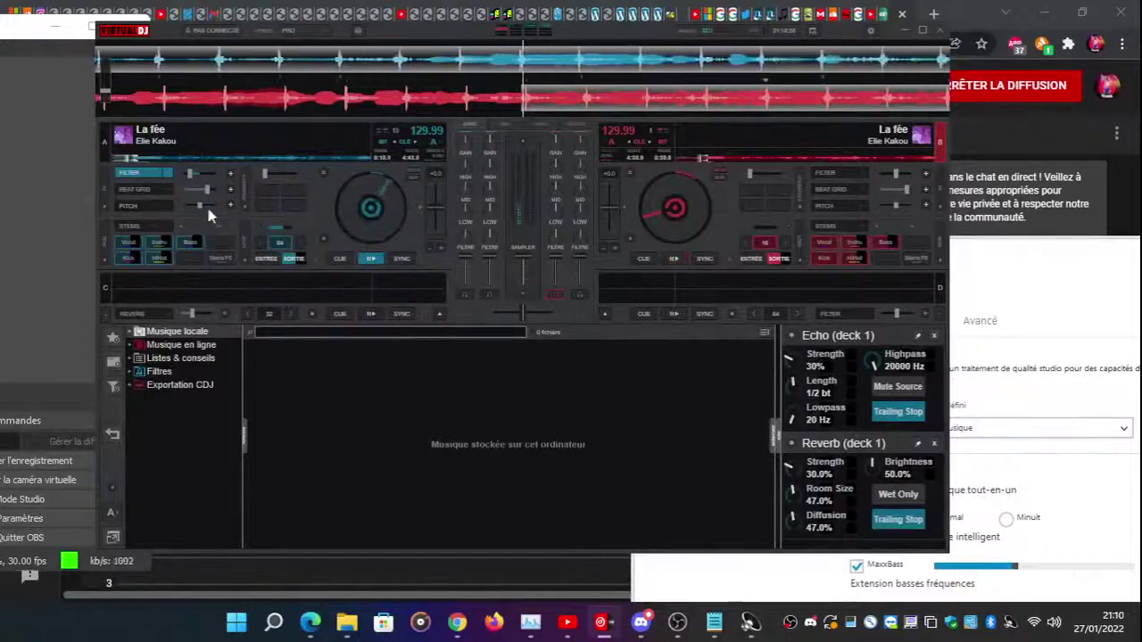
{"action": "left_click", "coordinate": [153, 207]}
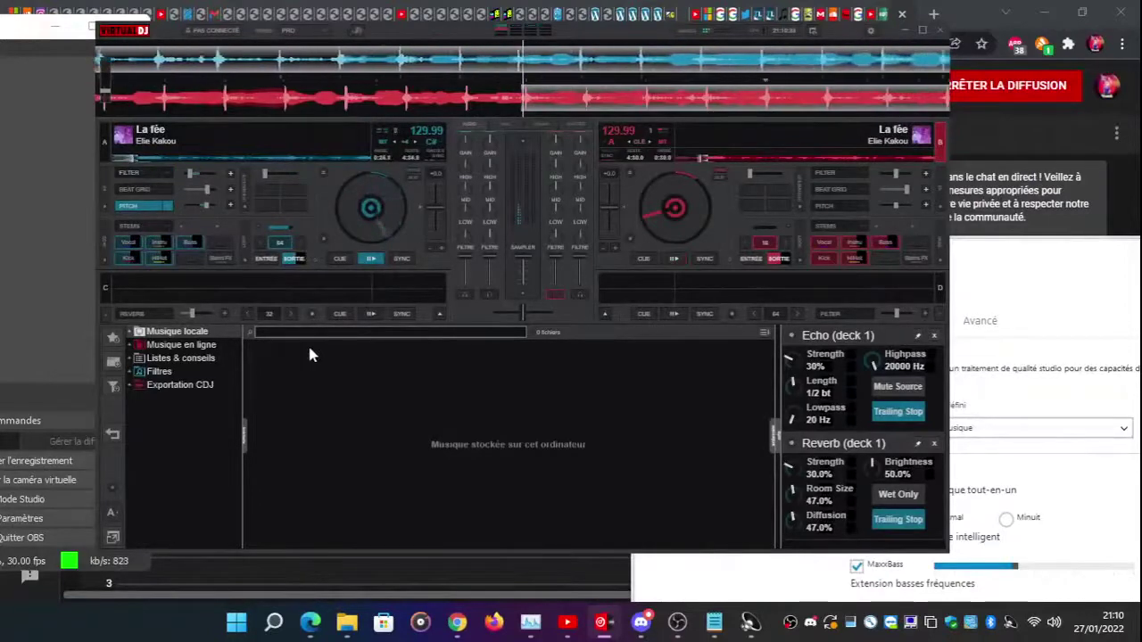
{"action": "left_click", "coordinate": [375, 261]}
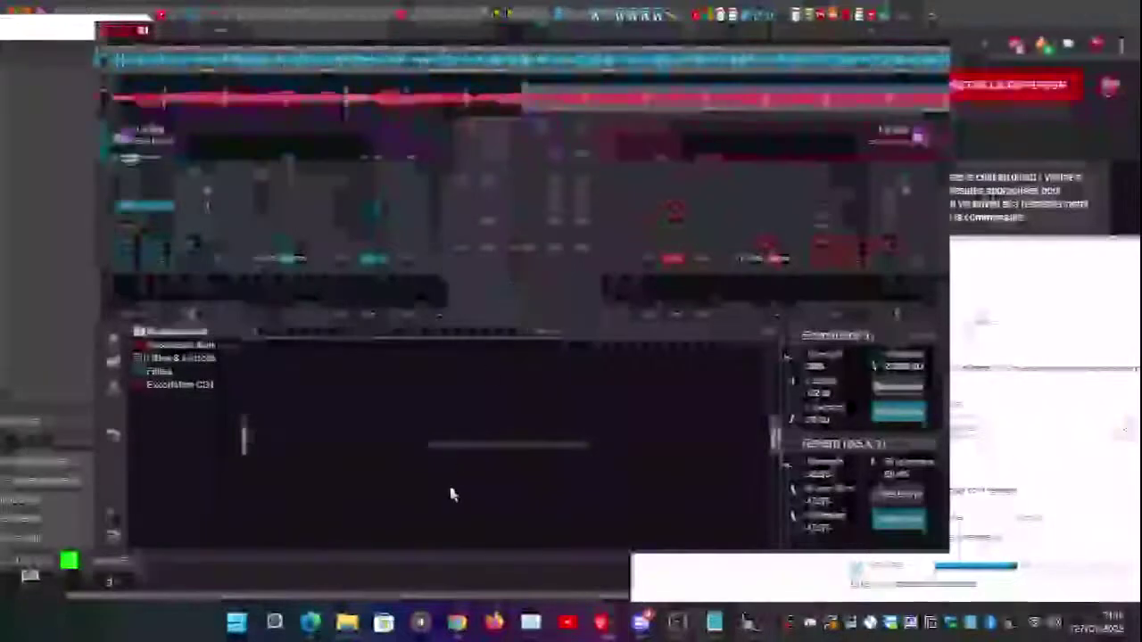
- Bring the YouTube Studio live page forward and resume playback of the stream preview
{"action": "left_click", "coordinate": [360, 568]}
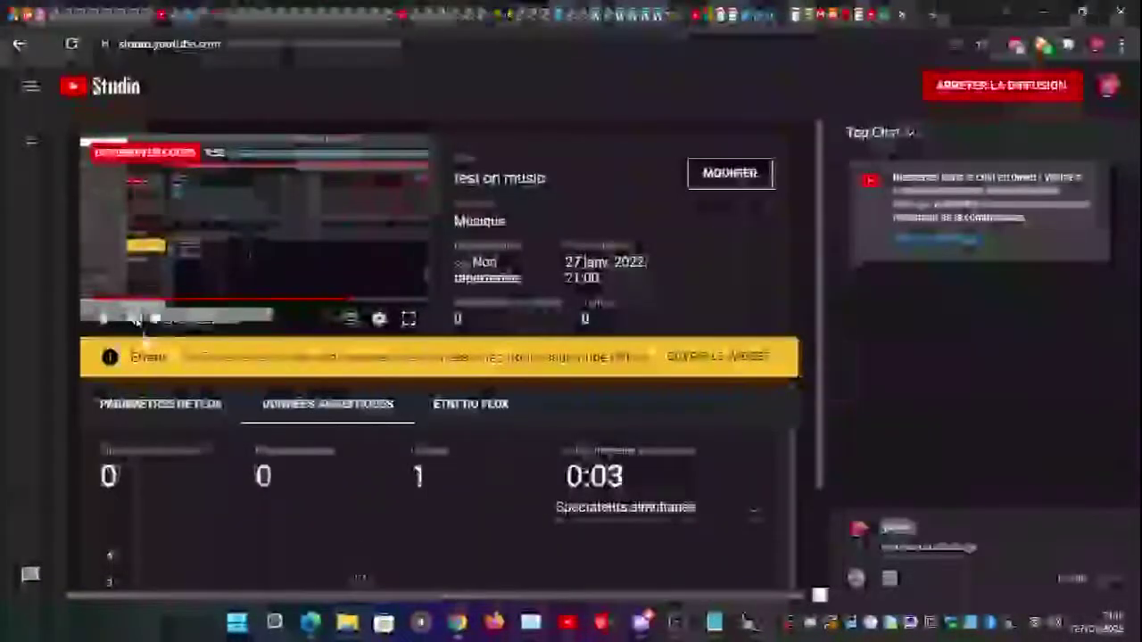
{"action": "left_click", "coordinate": [105, 319]}
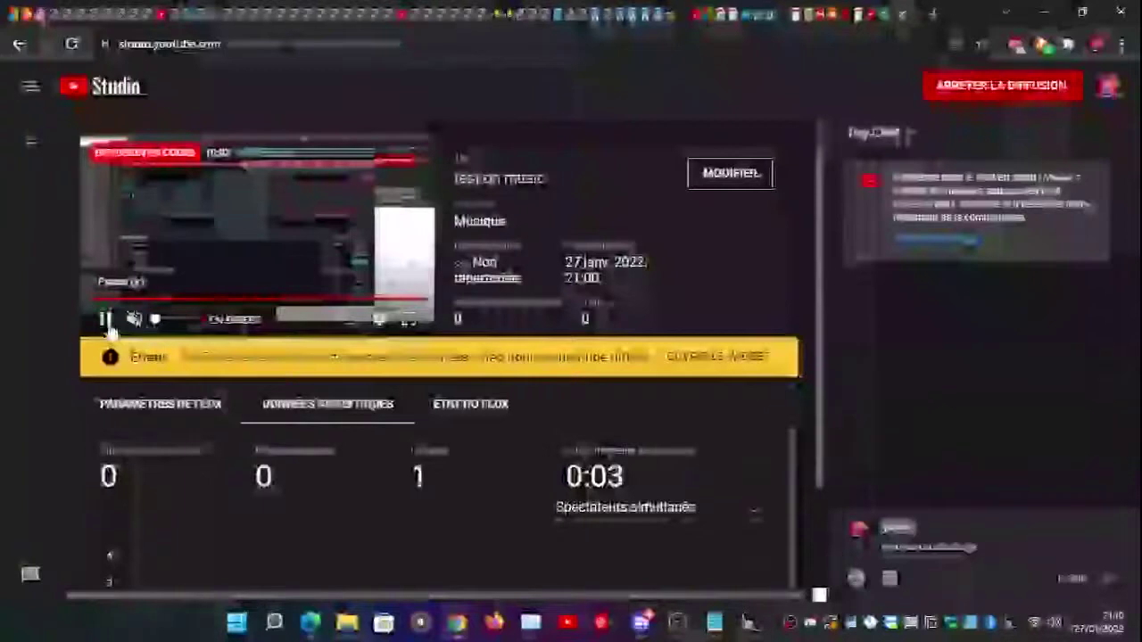
{"action": "left_click", "coordinate": [106, 323]}
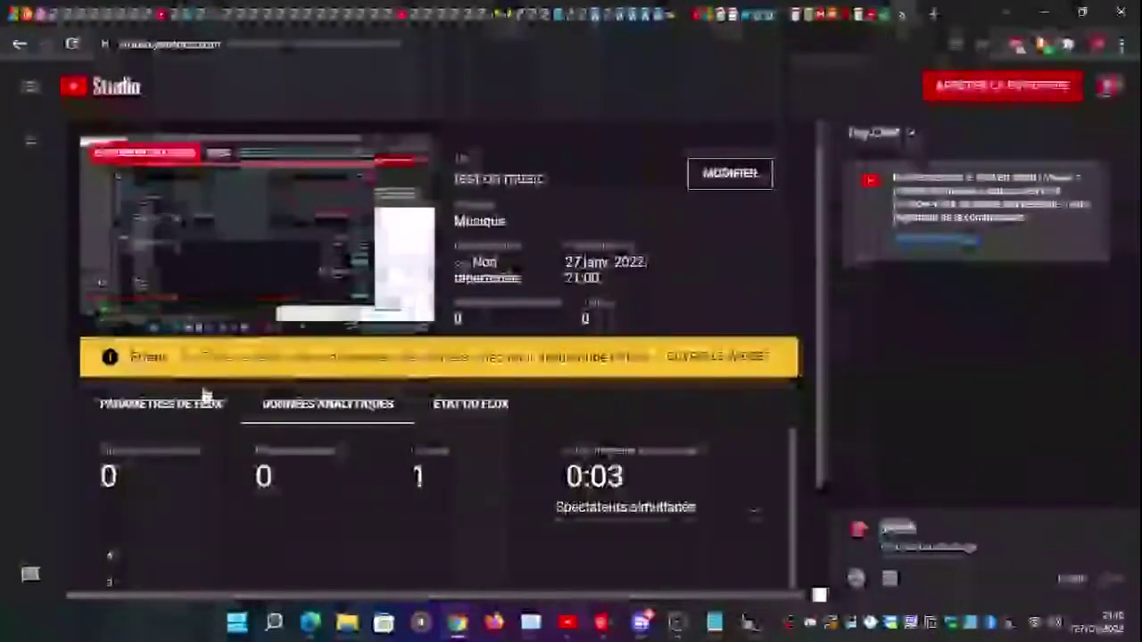
- Set the stream preview's playback speed to 1.5
{"action": "left_click", "coordinate": [381, 320]}
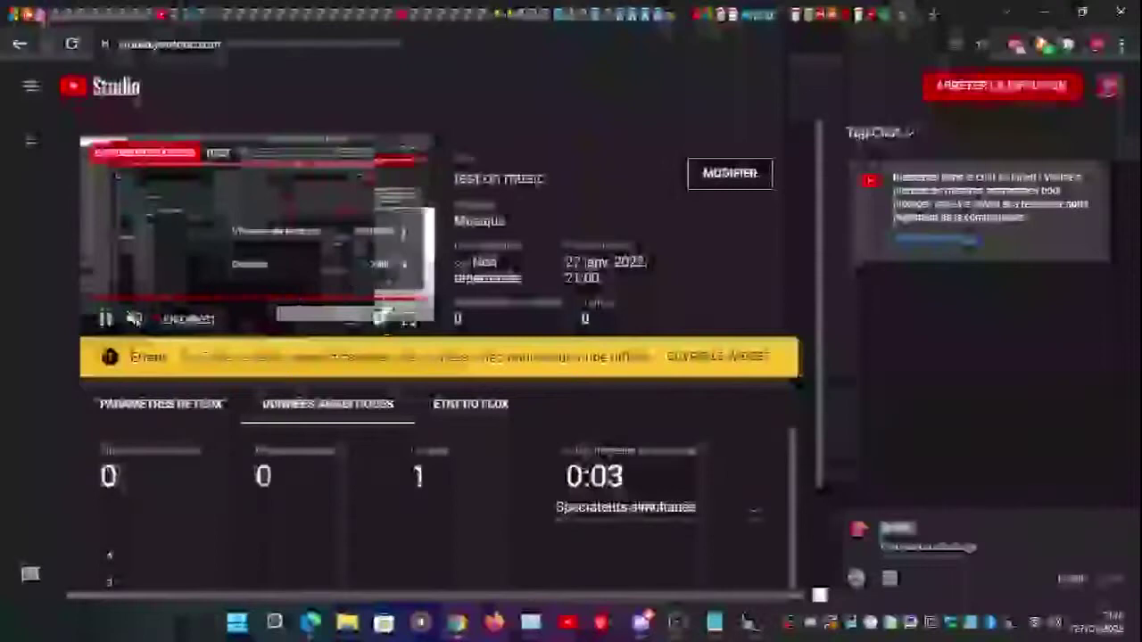
{"action": "left_click", "coordinate": [391, 237]}
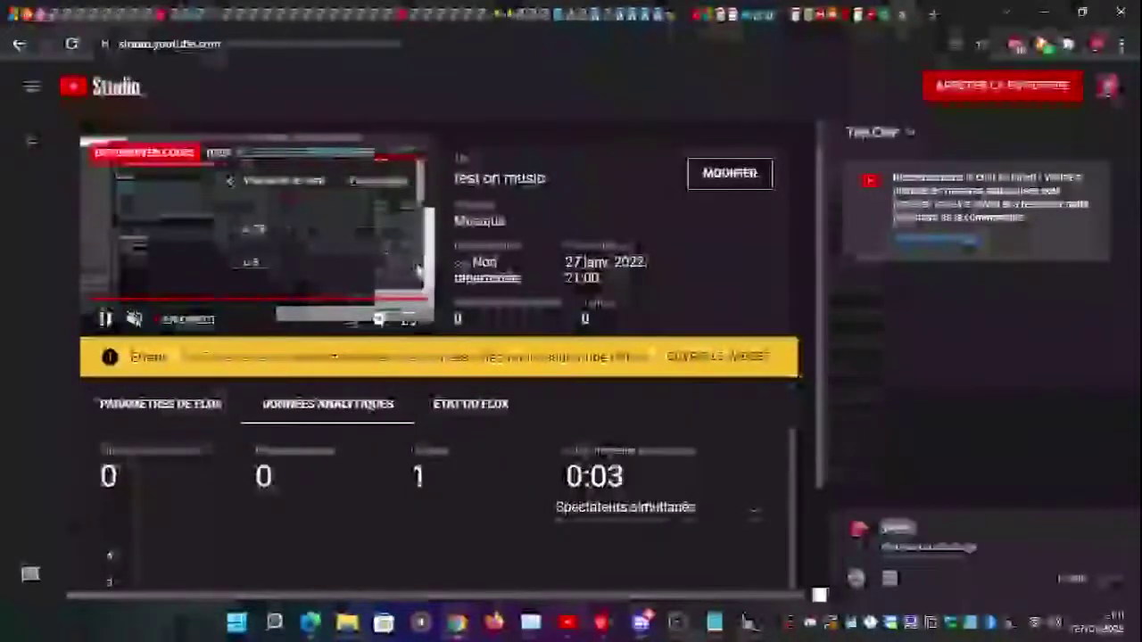
{"action": "left_click", "coordinate": [313, 191]}
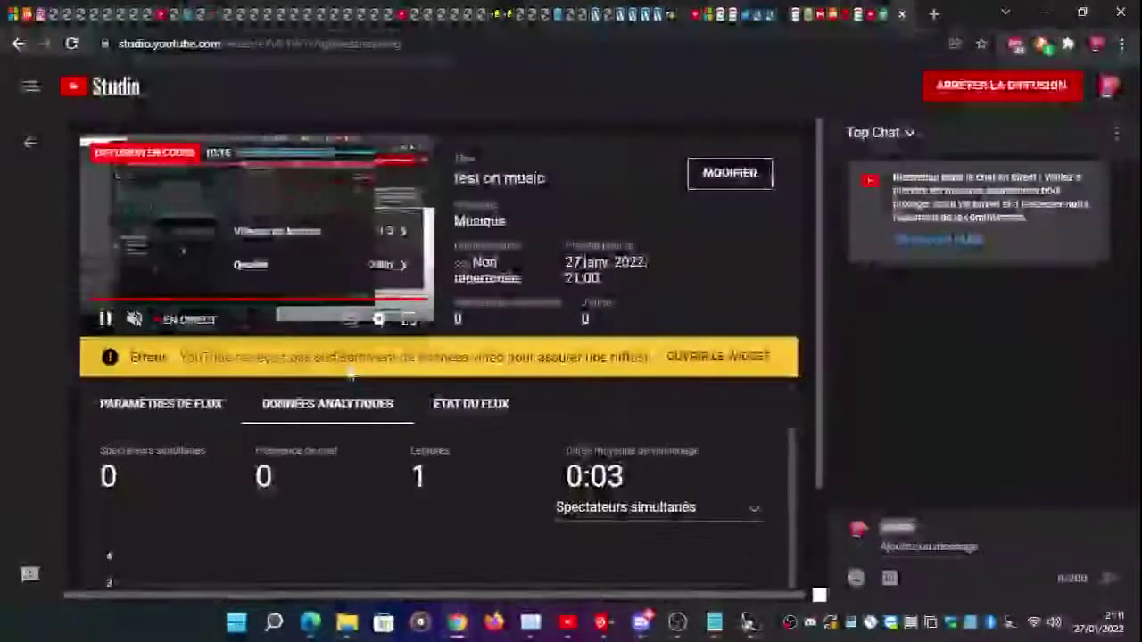
{"action": "left_click", "coordinate": [353, 327]}
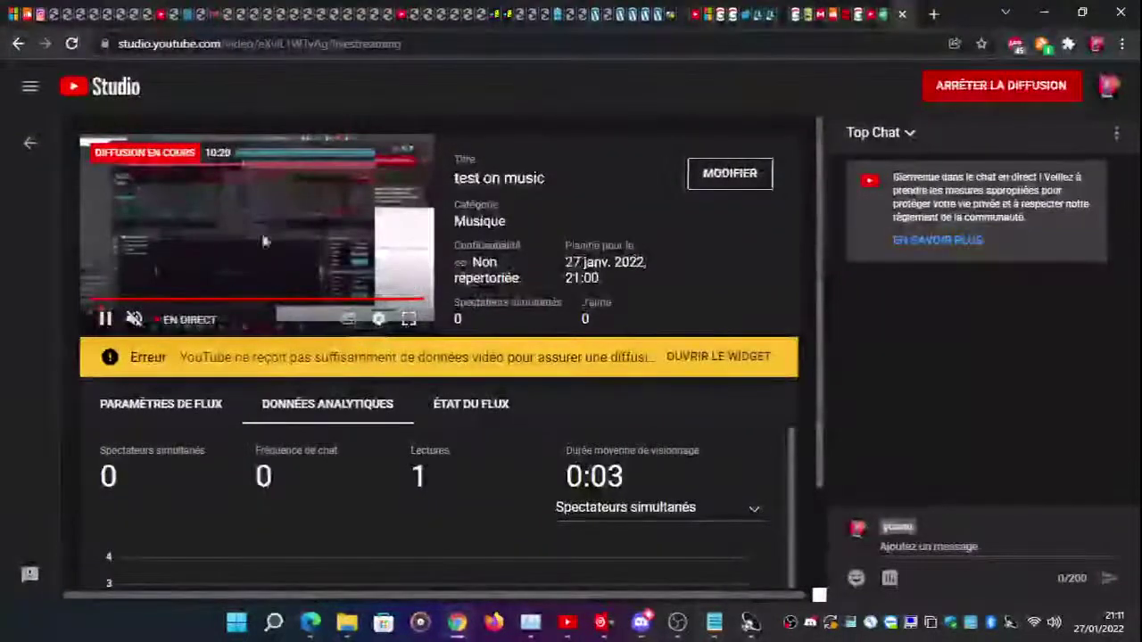
- Enlarge the stream preview to full screen, set its playback speed to Normale, and exit full screen
{"action": "left_click", "coordinate": [409, 318]}
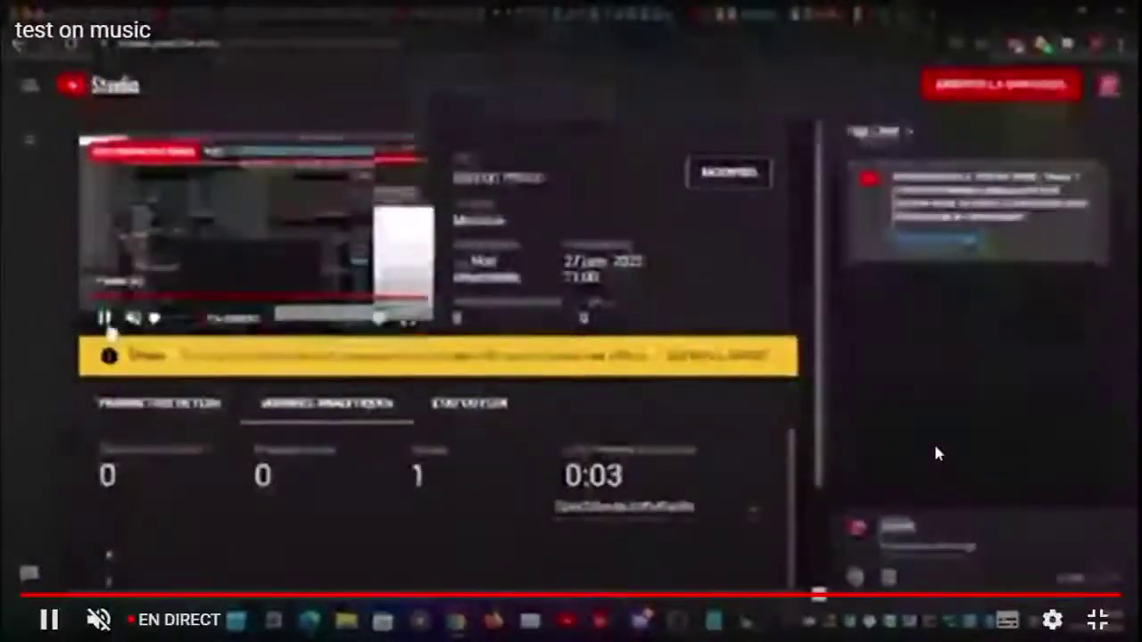
{"action": "left_click", "coordinate": [1051, 619]}
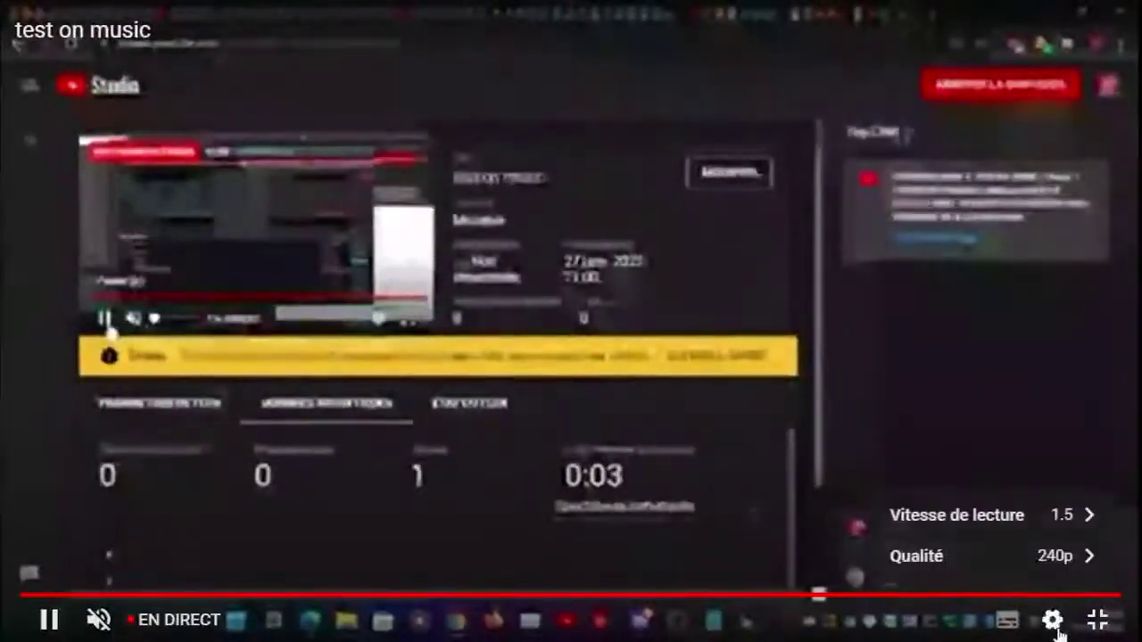
{"action": "left_click", "coordinate": [1068, 519]}
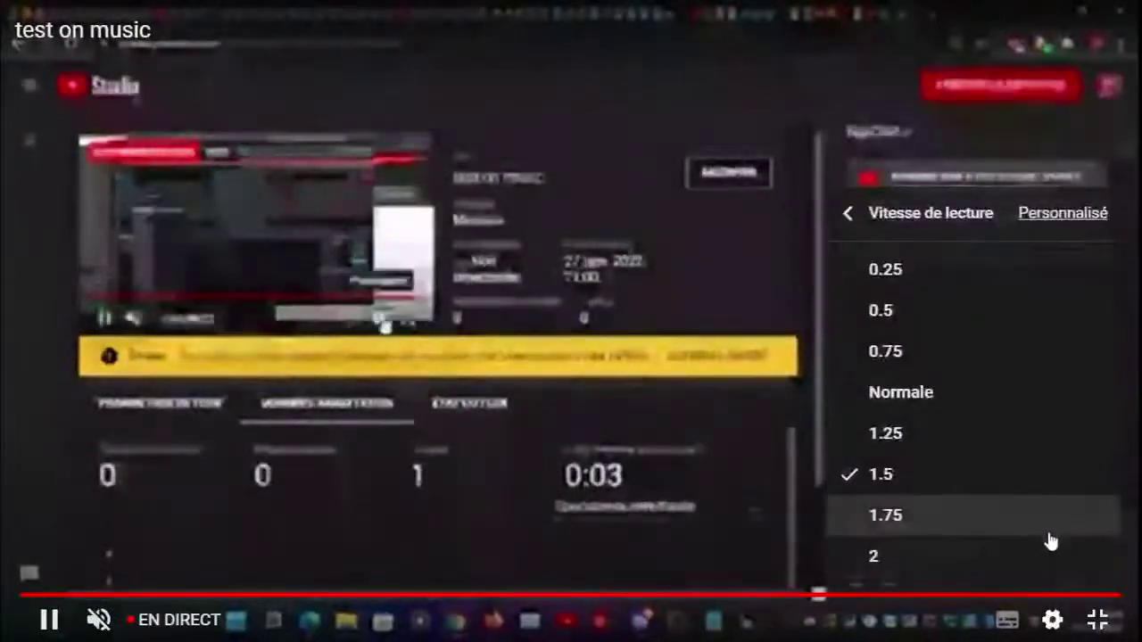
{"action": "left_click", "coordinate": [1005, 401]}
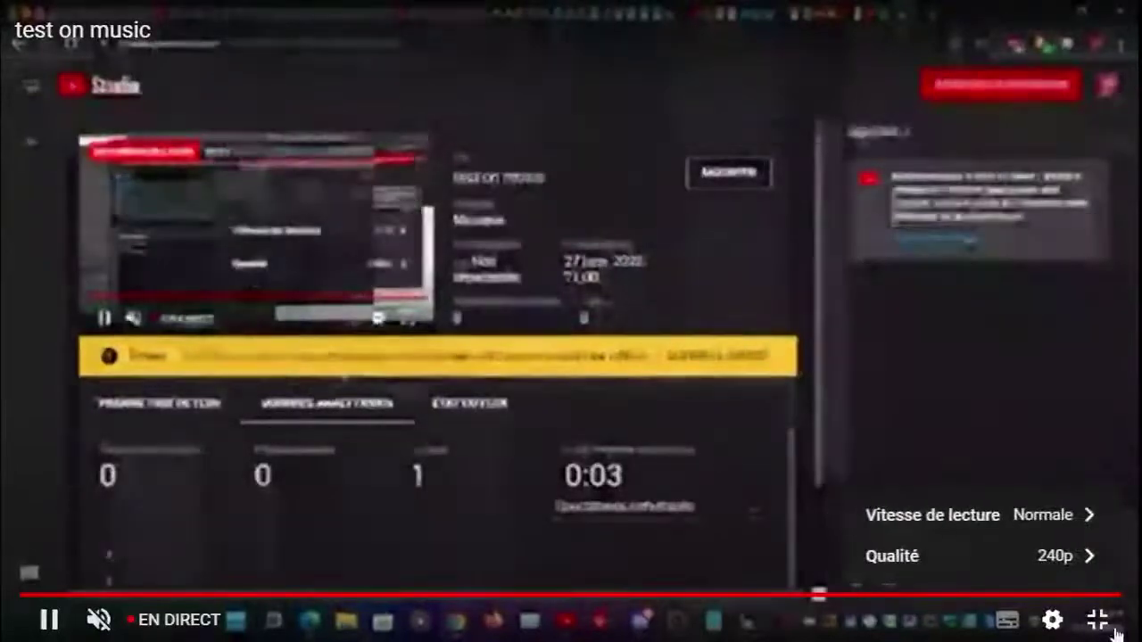
{"action": "key", "text": "Escape"}
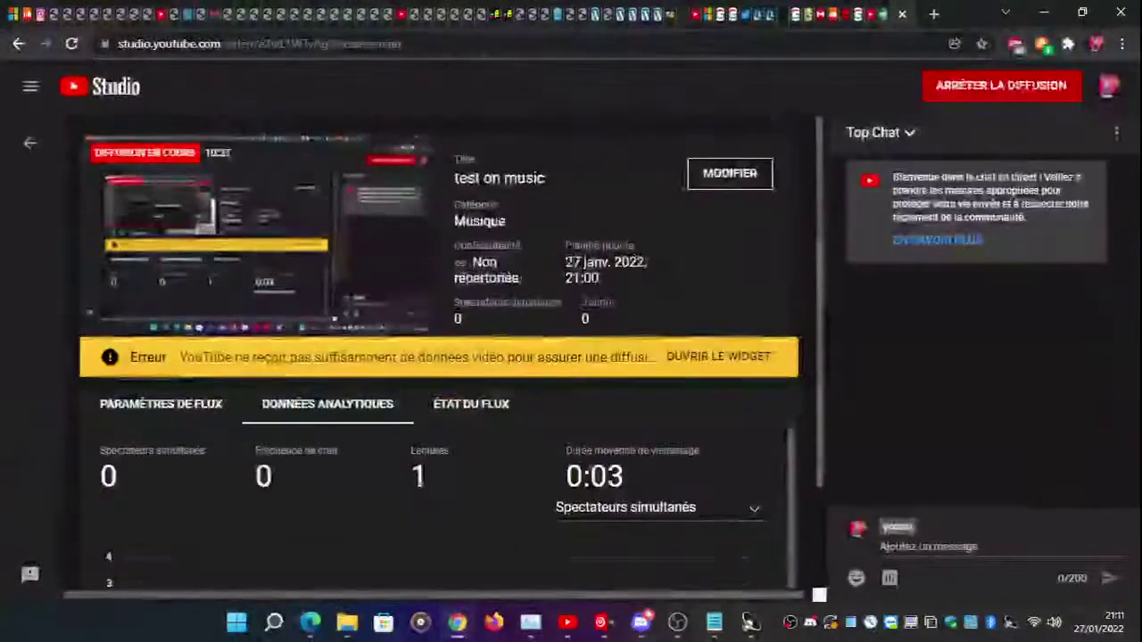
- Switch back to VirtualDJ, stop deck A with its volume lowered, and start playback on deck B
{"action": "left_click", "coordinate": [601, 622]}
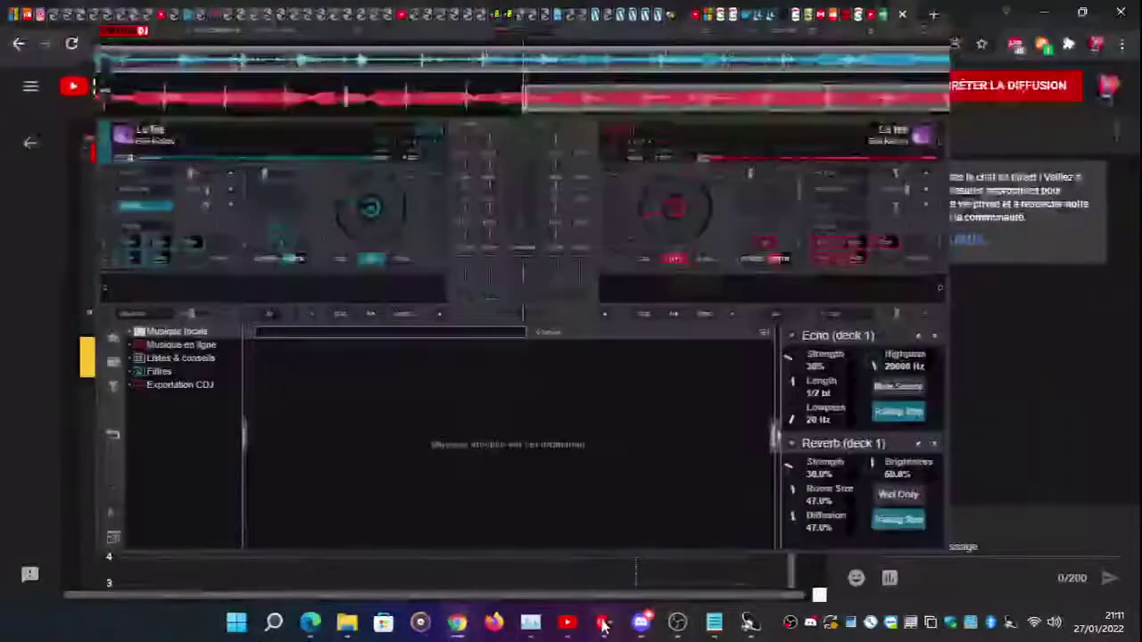
{"action": "left_click", "coordinate": [675, 619]}
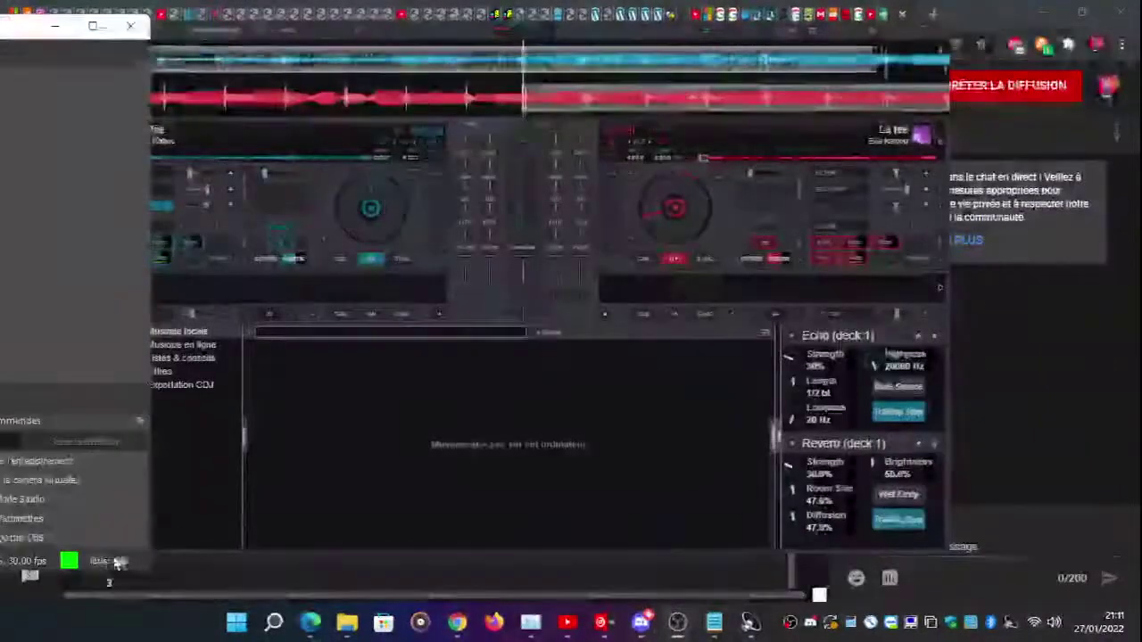
{"action": "left_click", "coordinate": [491, 252]}
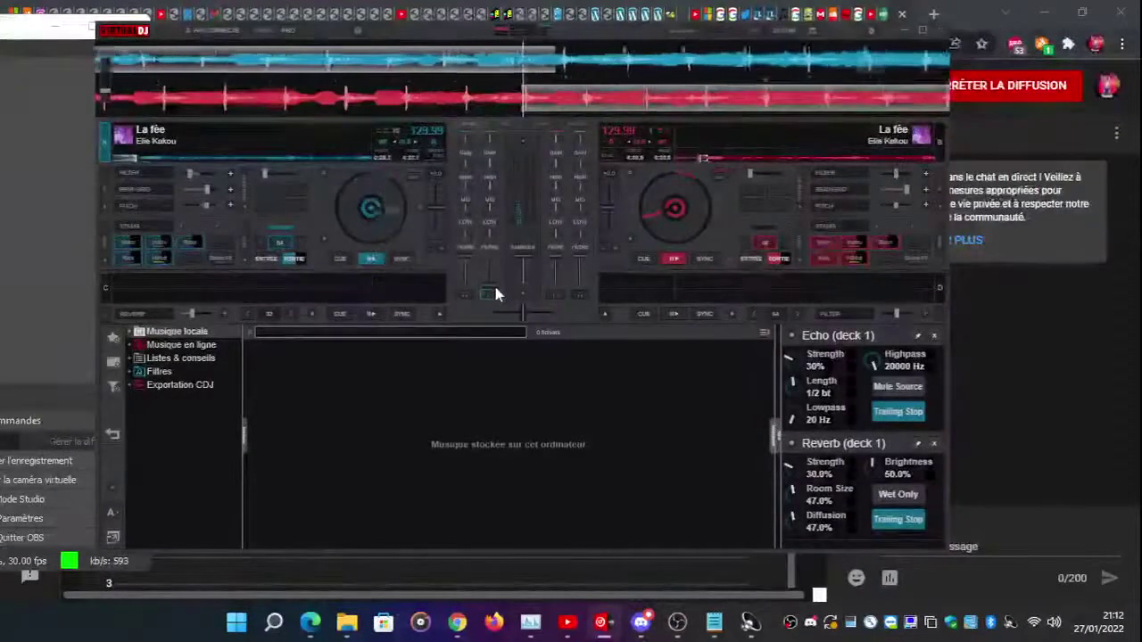
{"action": "left_click", "coordinate": [373, 264]}
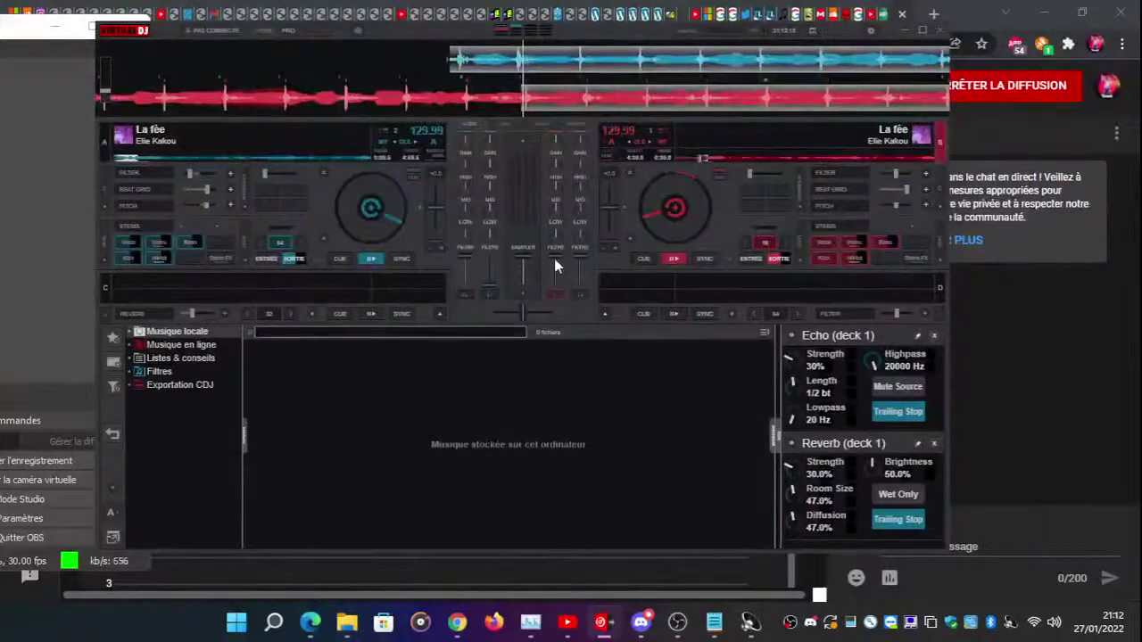
{"action": "left_click", "coordinate": [675, 259]}
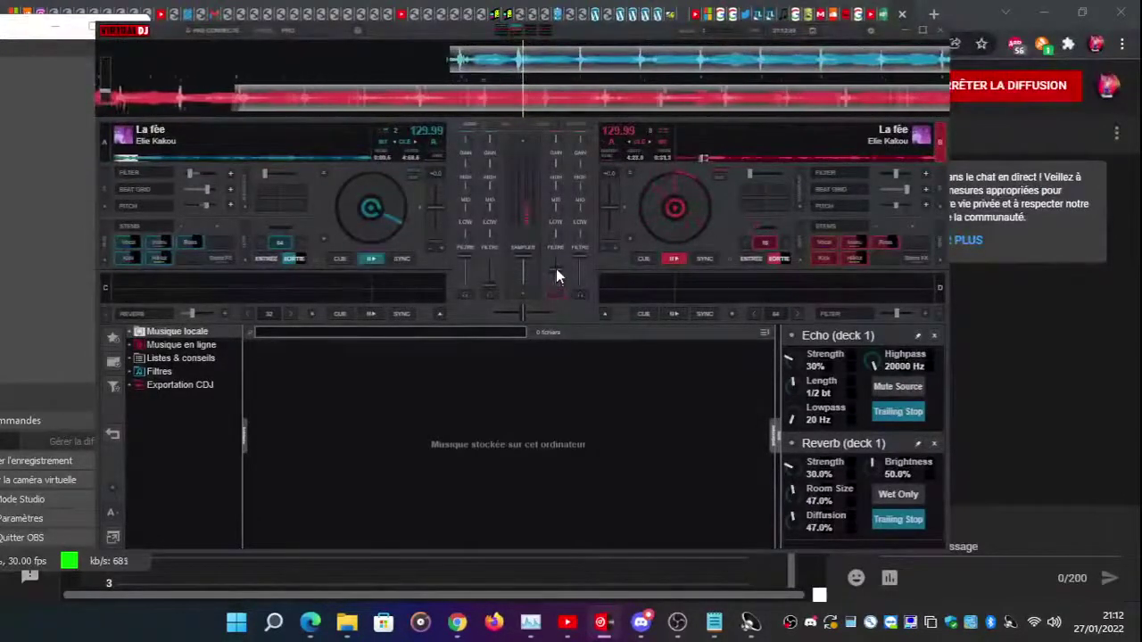
{"action": "key", "text": "space"}
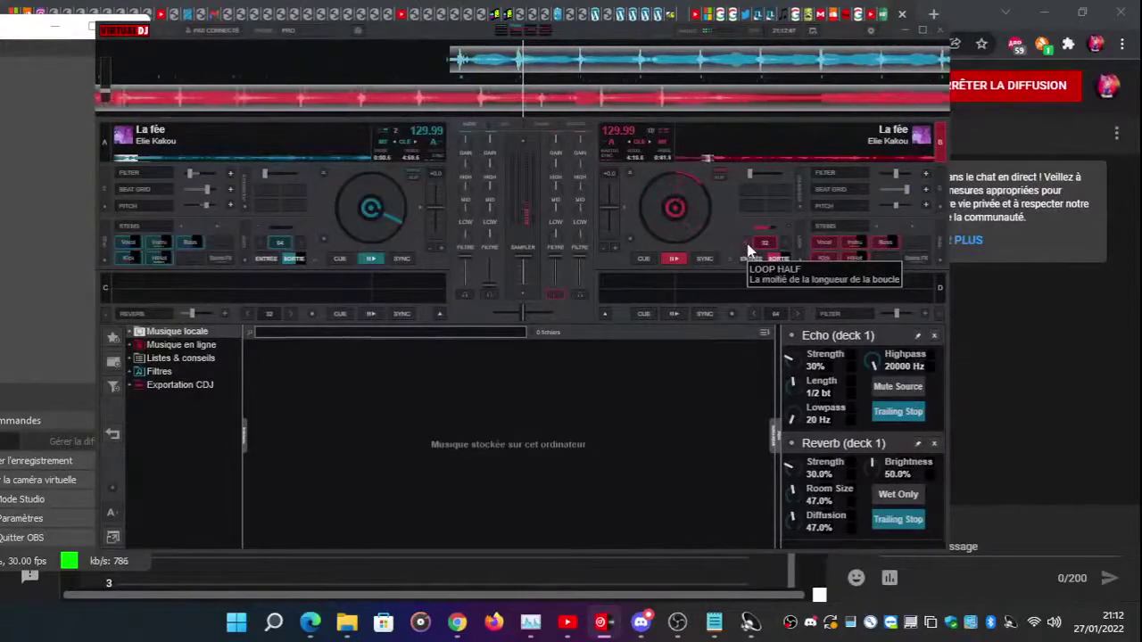
- Halve deck B's loop length and turn on its Pitch effect
{"action": "left_click", "coordinate": [747, 250]}
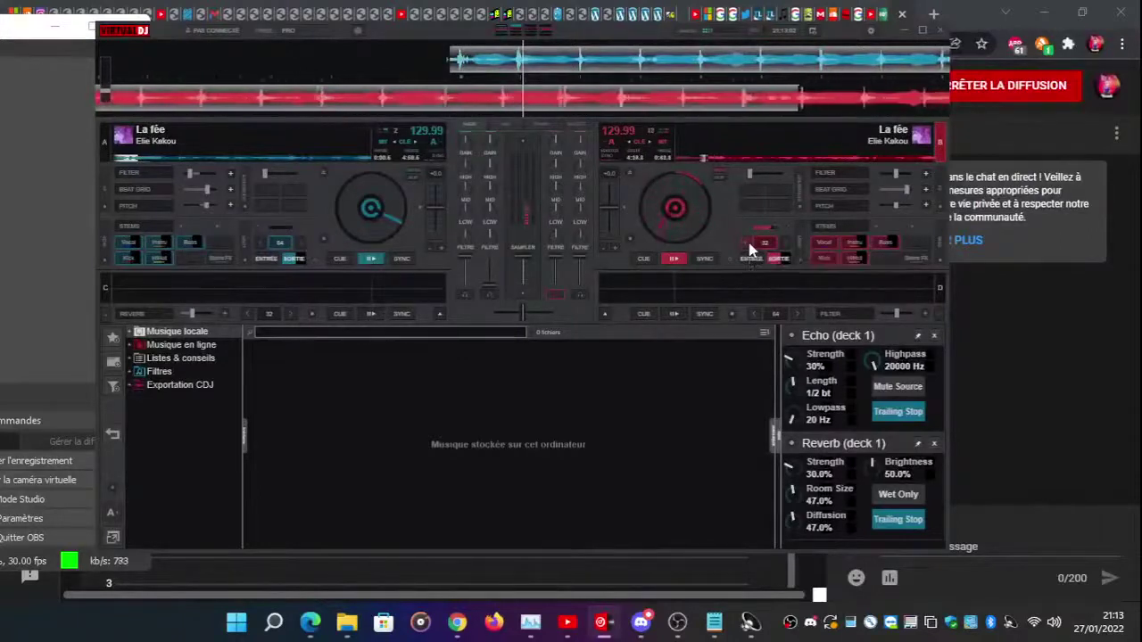
{"action": "left_click", "coordinate": [825, 207]}
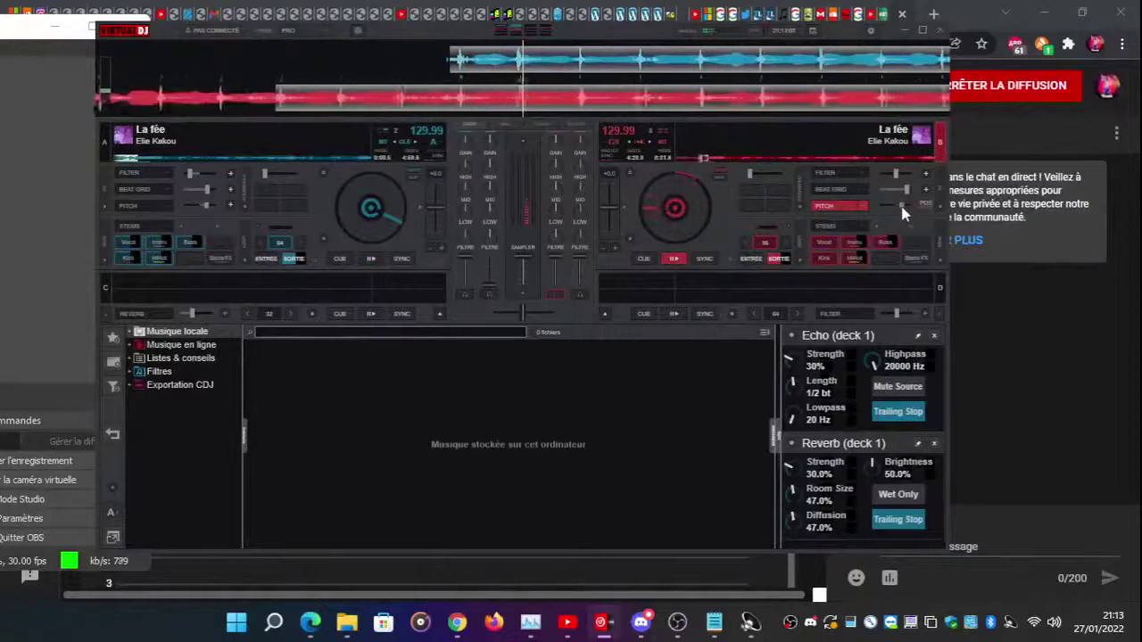
- Close deck A's Echo and Reverb settings and readjust deck B's loop, doubling it to 32 and halving it again
{"action": "left_click", "coordinate": [932, 336]}
{"action": "left_click", "coordinate": [933, 334]}
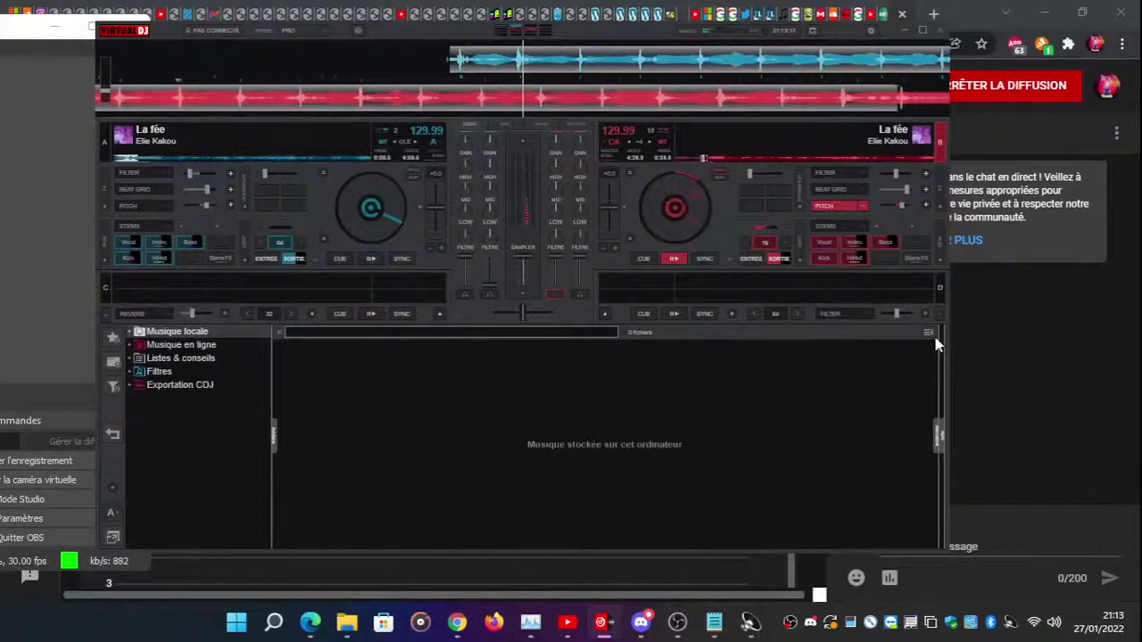
{"action": "left_click", "coordinate": [784, 243]}
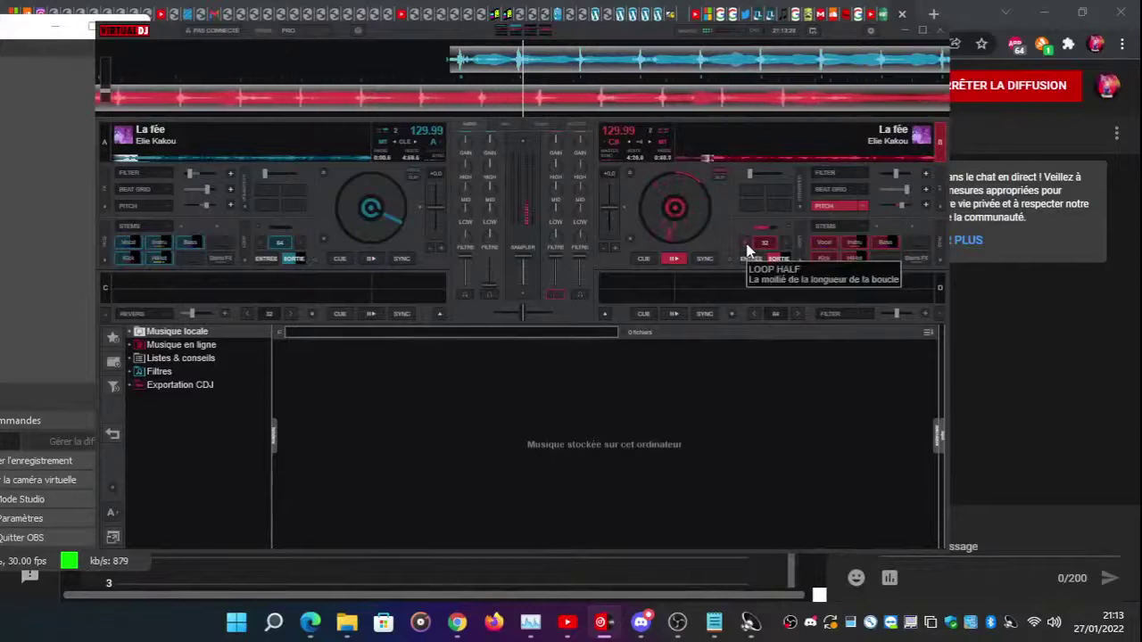
{"action": "left_click", "coordinate": [747, 245]}
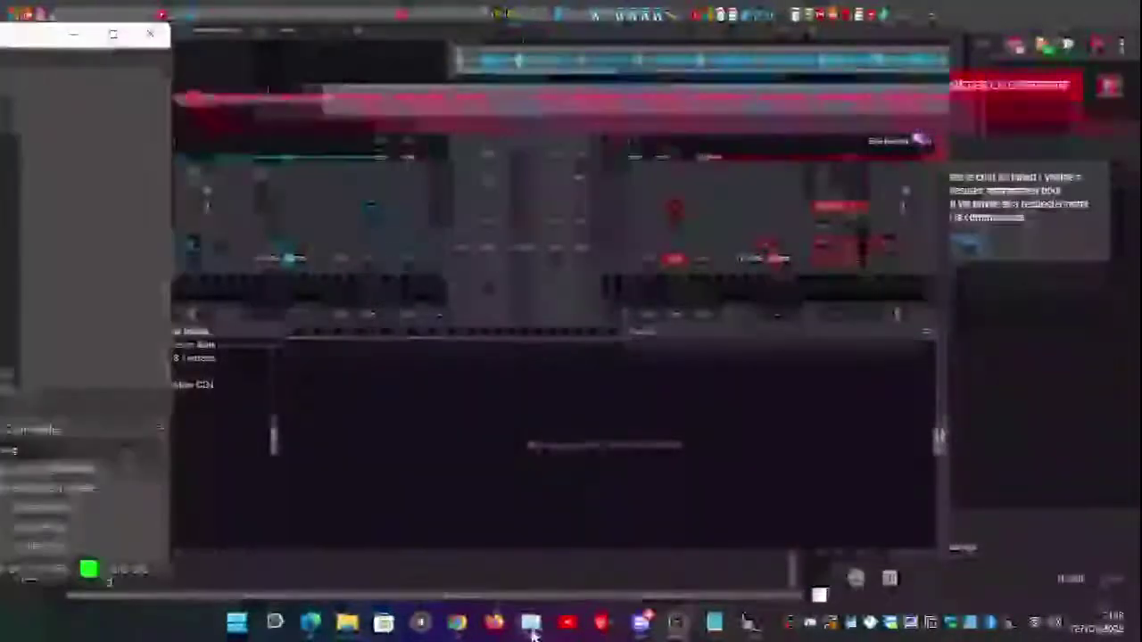
- Check processor usage by process in Task Manager, close it, and move the OBS window fully into view
{"action": "left_click", "coordinate": [529, 622]}
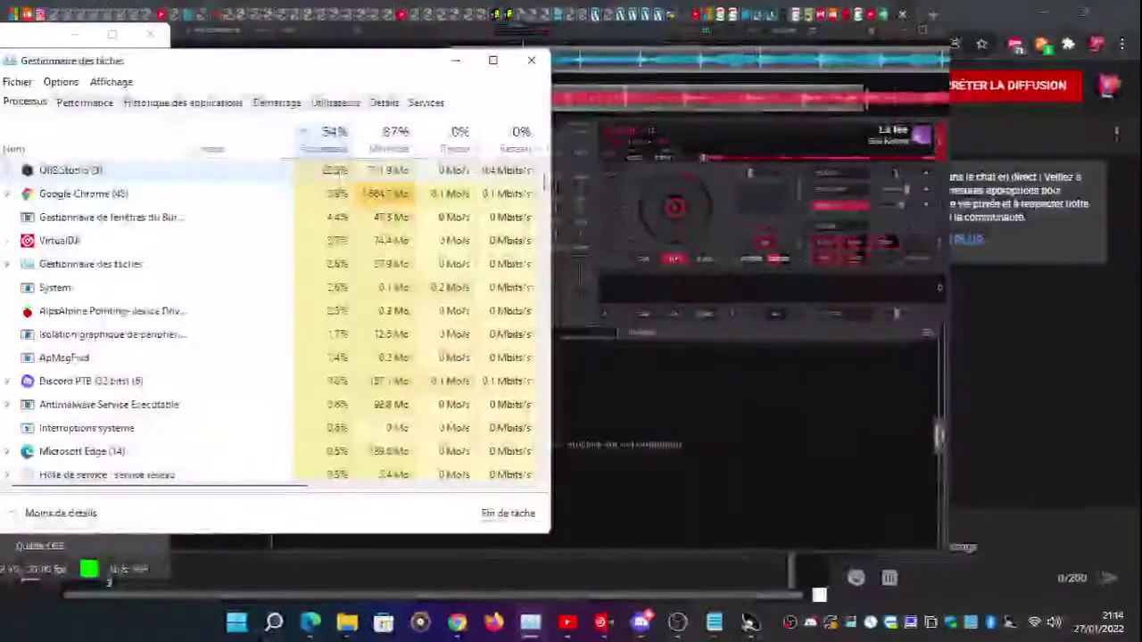
{"action": "left_click", "coordinate": [531, 59]}
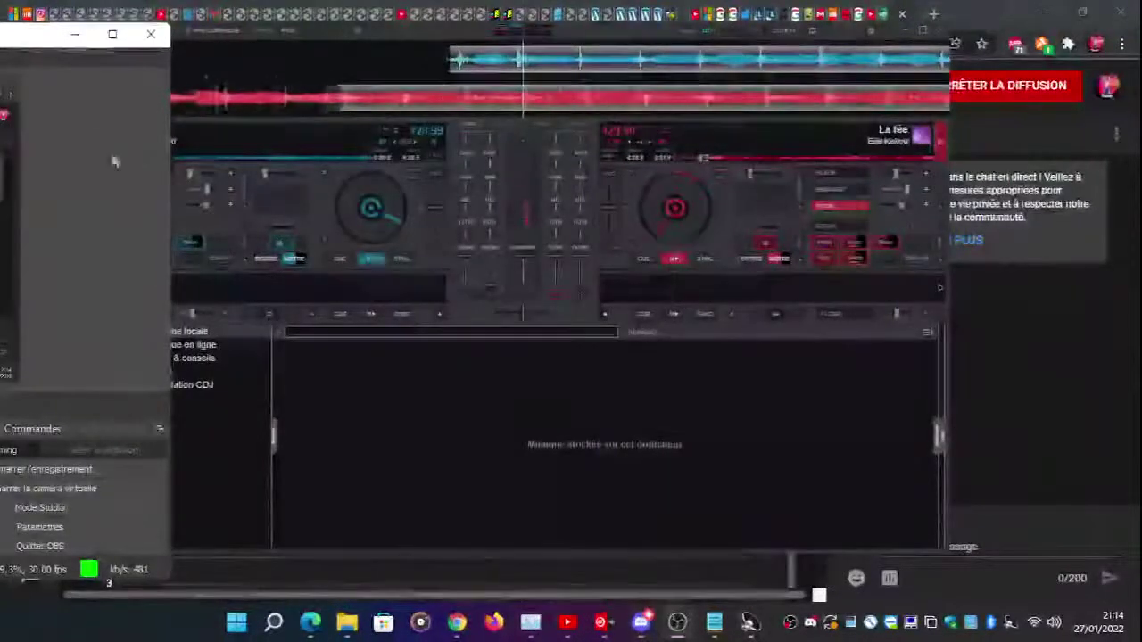
{"action": "left_click_drag", "start_coordinate": [34, 54], "coordinate": [47, 54]}
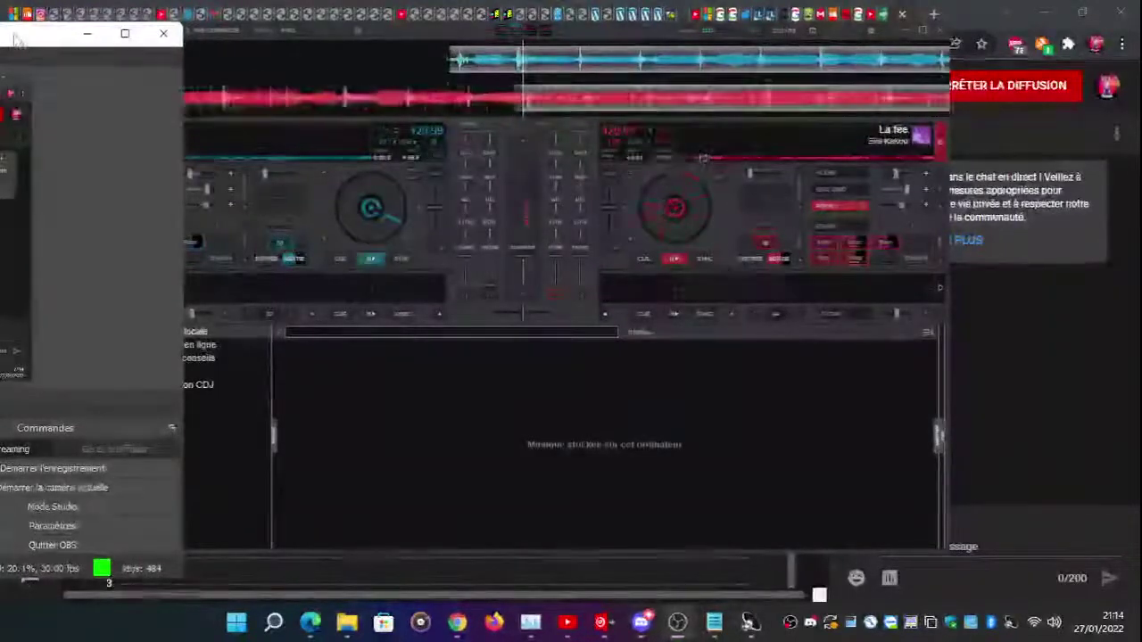
{"action": "left_click_drag", "start_coordinate": [22, 36], "coordinate": [455, 299]}
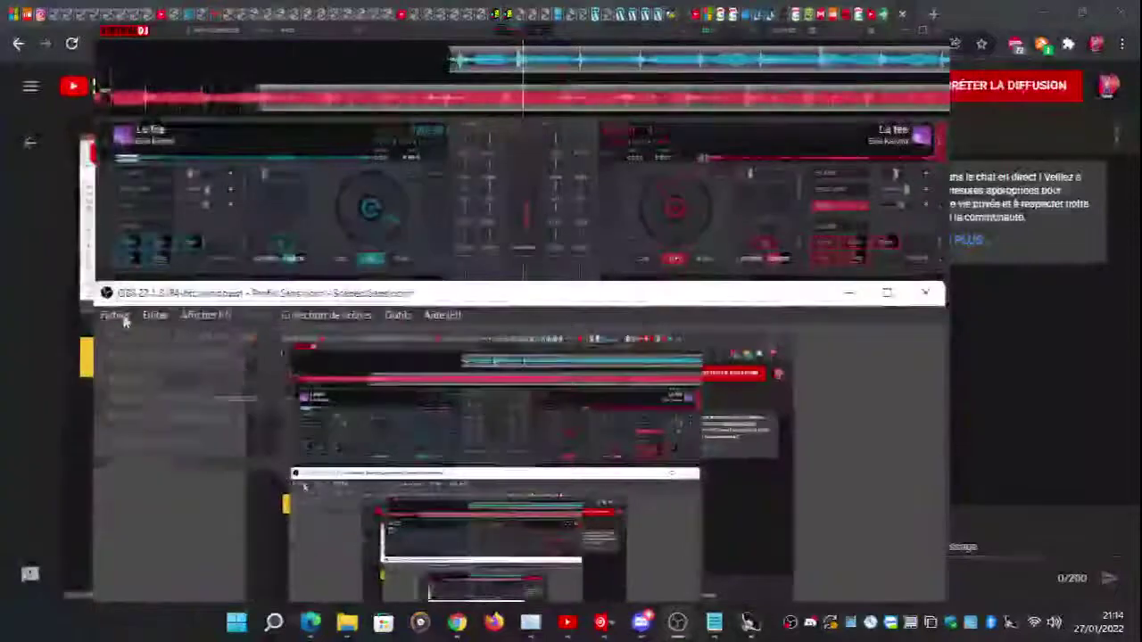
- Set the process priority to Basse in OBS's advanced settings
{"action": "left_click", "coordinate": [114, 315]}
{"action": "left_click", "coordinate": [141, 378]}
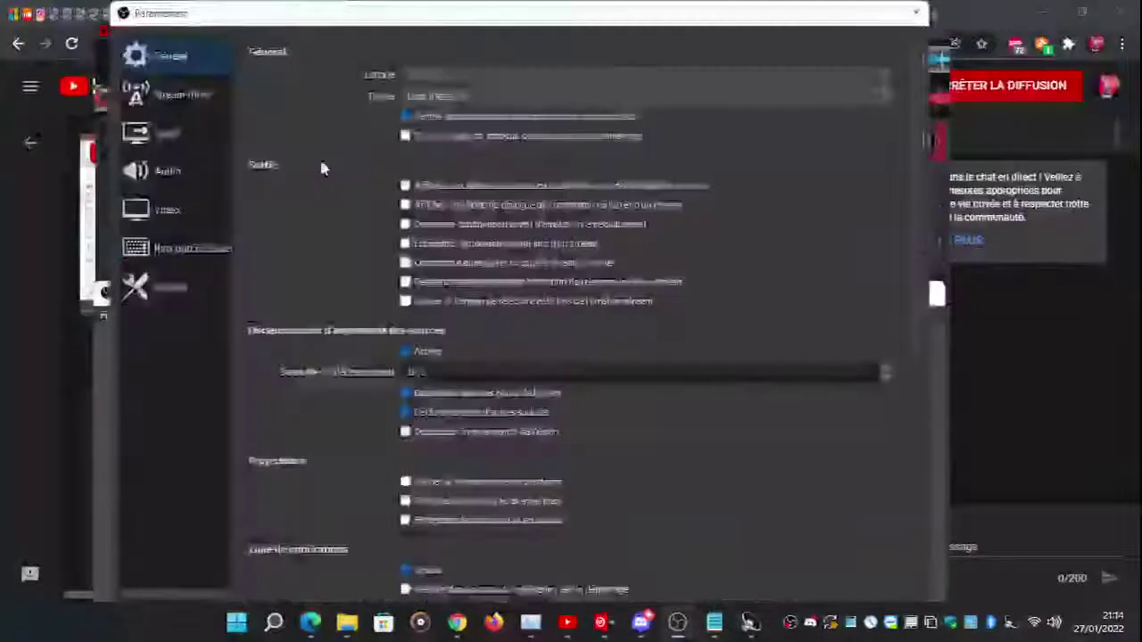
{"action": "left_click", "coordinate": [188, 284]}
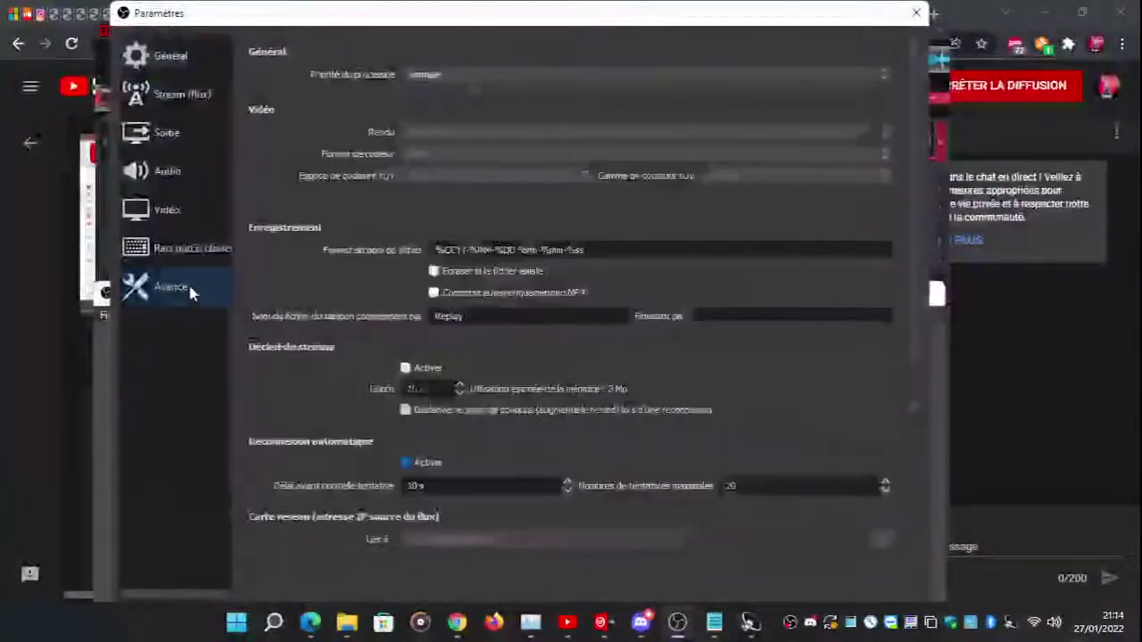
{"action": "left_click", "coordinate": [425, 77]}
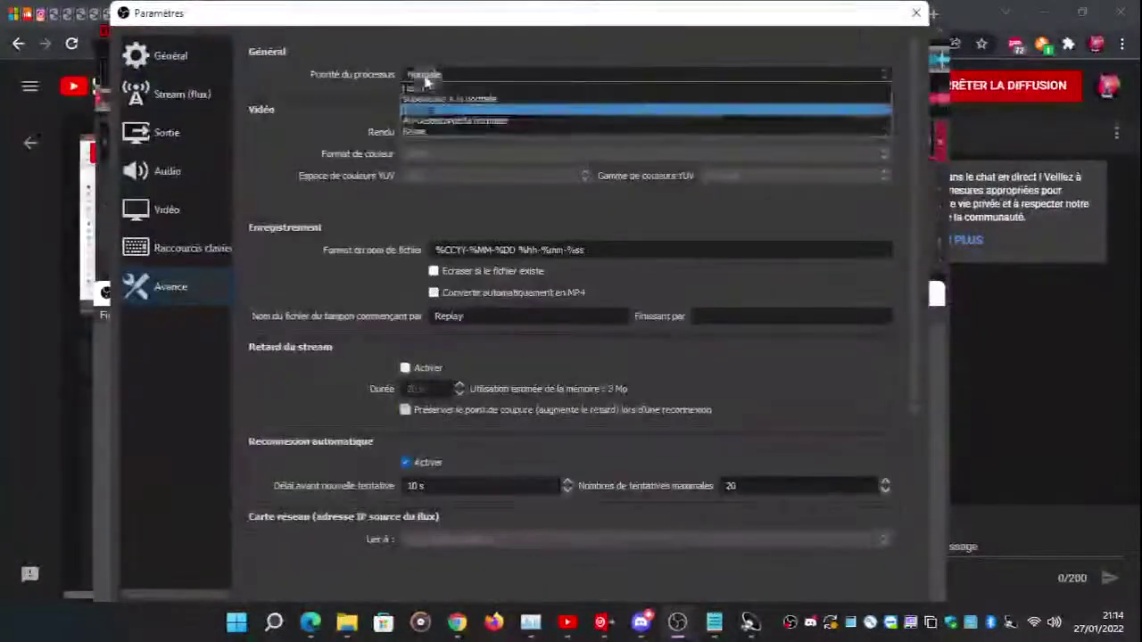
{"action": "left_click", "coordinate": [427, 134]}
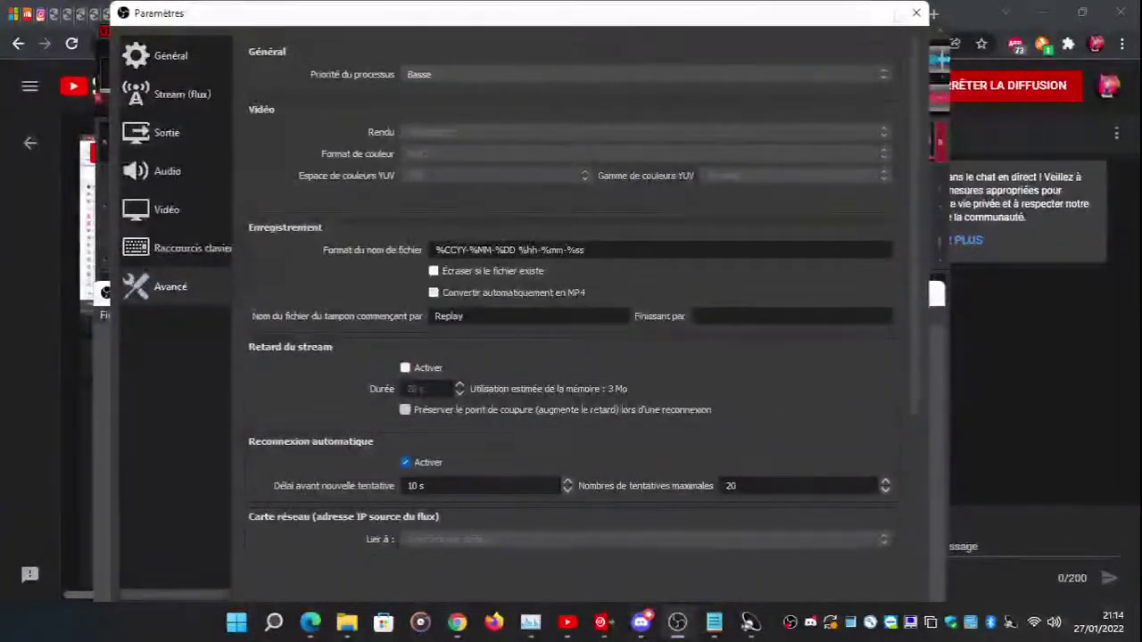
- Close the settings dialog and move the OBS window mostly out of view to uncover the VirtualDJ decks
{"action": "left_click", "coordinate": [907, 18]}
{"action": "left_click", "coordinate": [553, 350]}
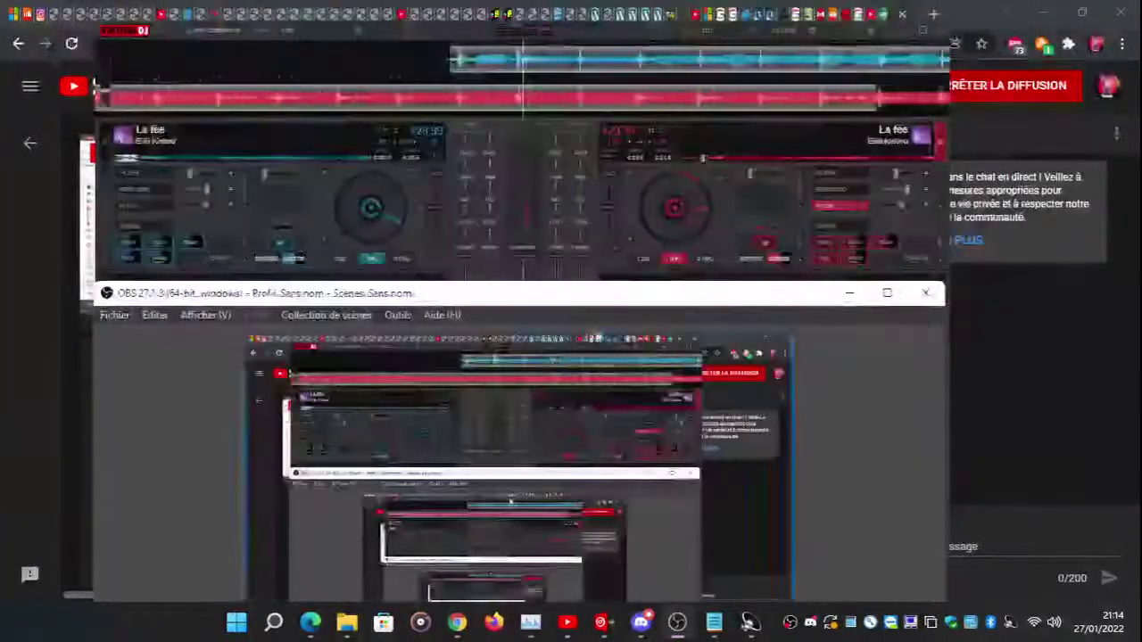
{"action": "left_click_drag", "start_coordinate": [836, 288], "coordinate": [75, 32]}
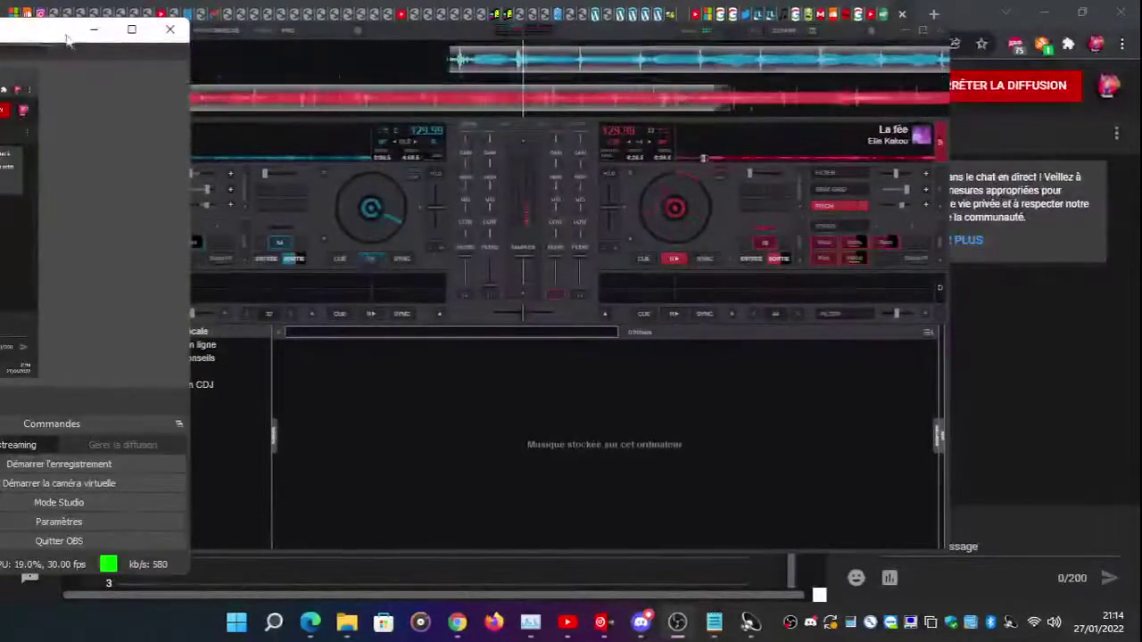
{"action": "left_click_drag", "start_coordinate": [67, 36], "coordinate": [30, 58]}
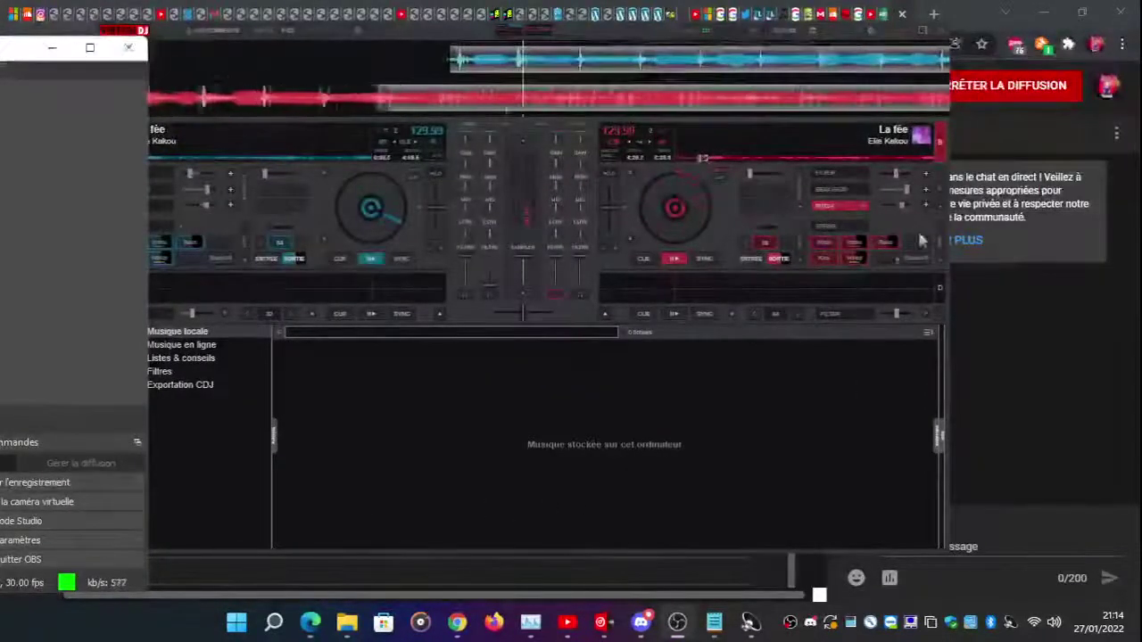
- Vary deck B's loop length, doubling it to 32 and halving it again
{"action": "left_click", "coordinate": [785, 250]}
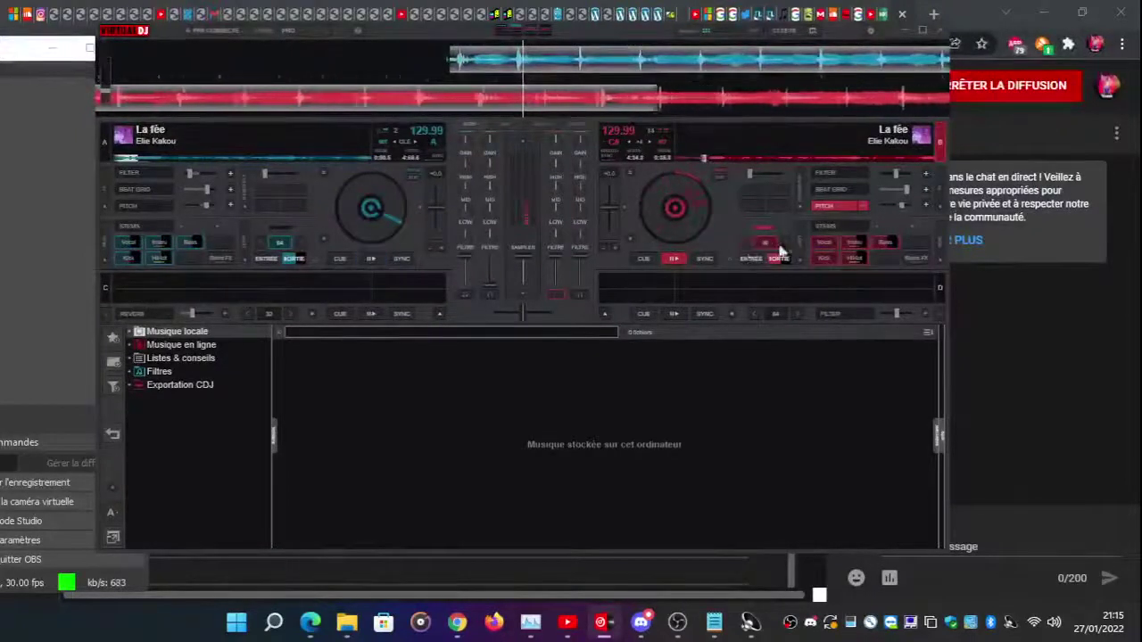
{"action": "left_click", "coordinate": [788, 248]}
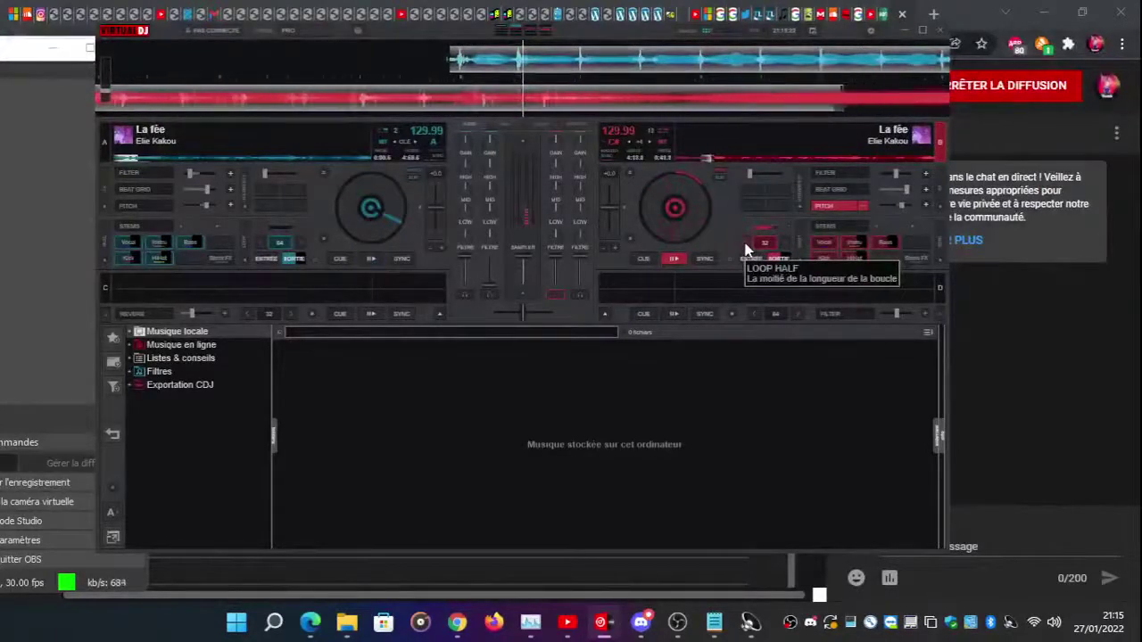
{"action": "left_click", "coordinate": [747, 250]}
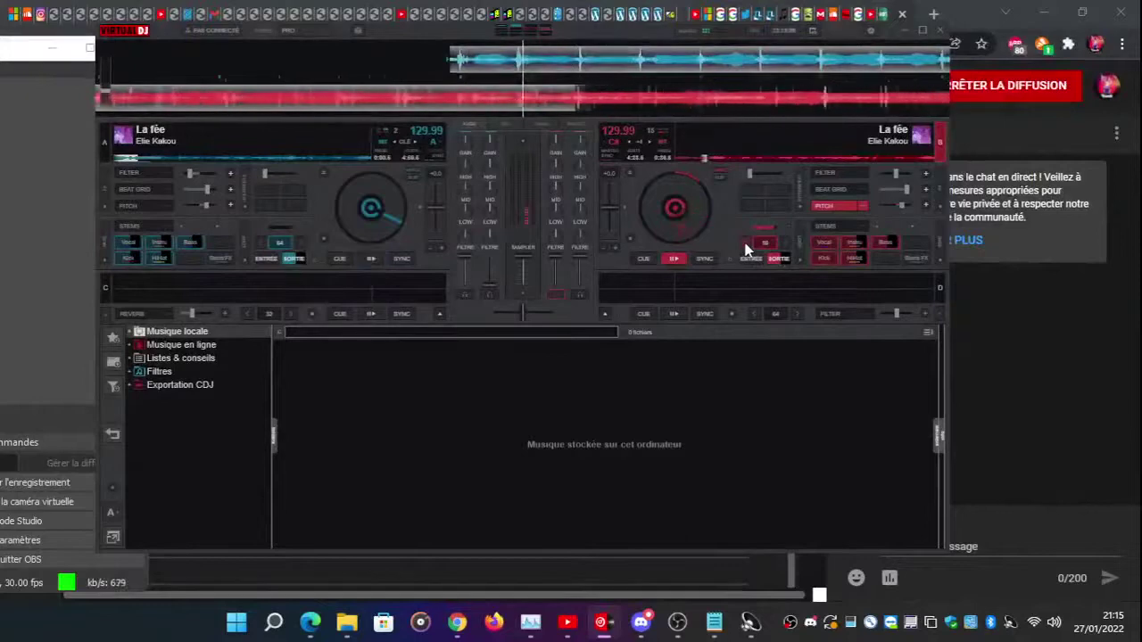
{"action": "left_click", "coordinate": [747, 250]}
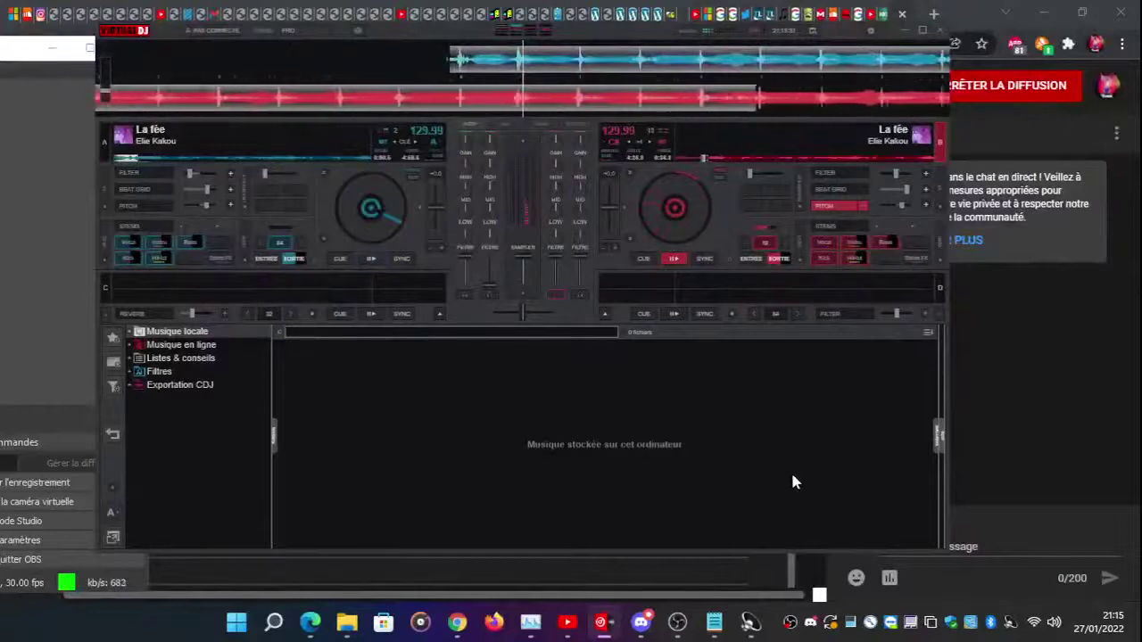
- Toggle deck B's Beat Grid effect on and off, open its settings and select slot 6
{"action": "left_click", "coordinate": [840, 192]}
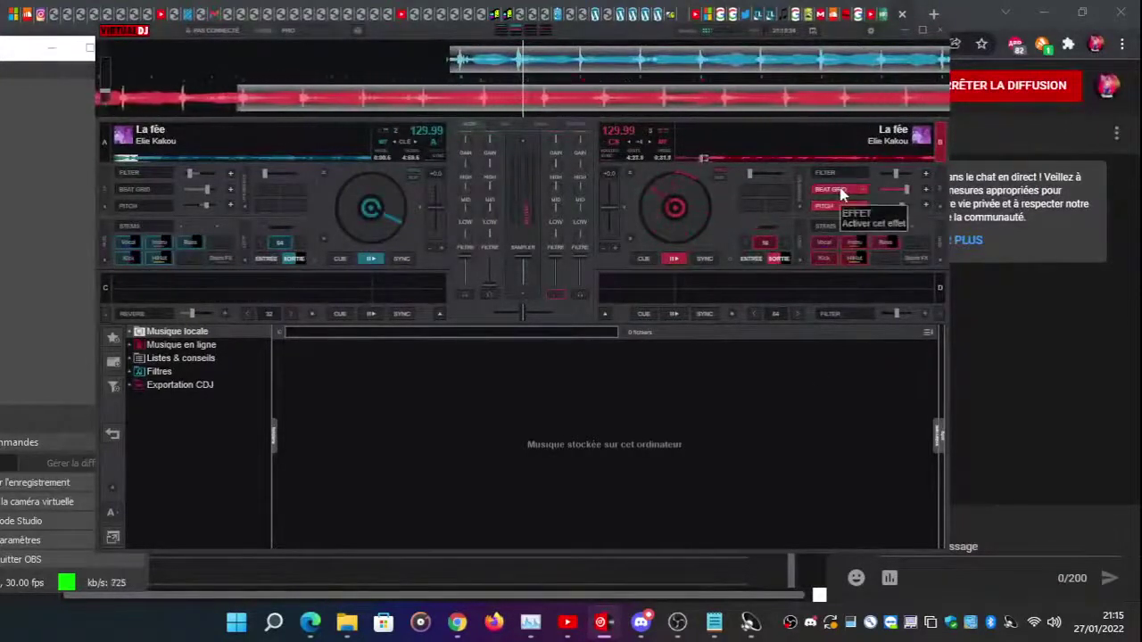
{"action": "left_click", "coordinate": [839, 192]}
{"action": "left_click", "coordinate": [857, 186]}
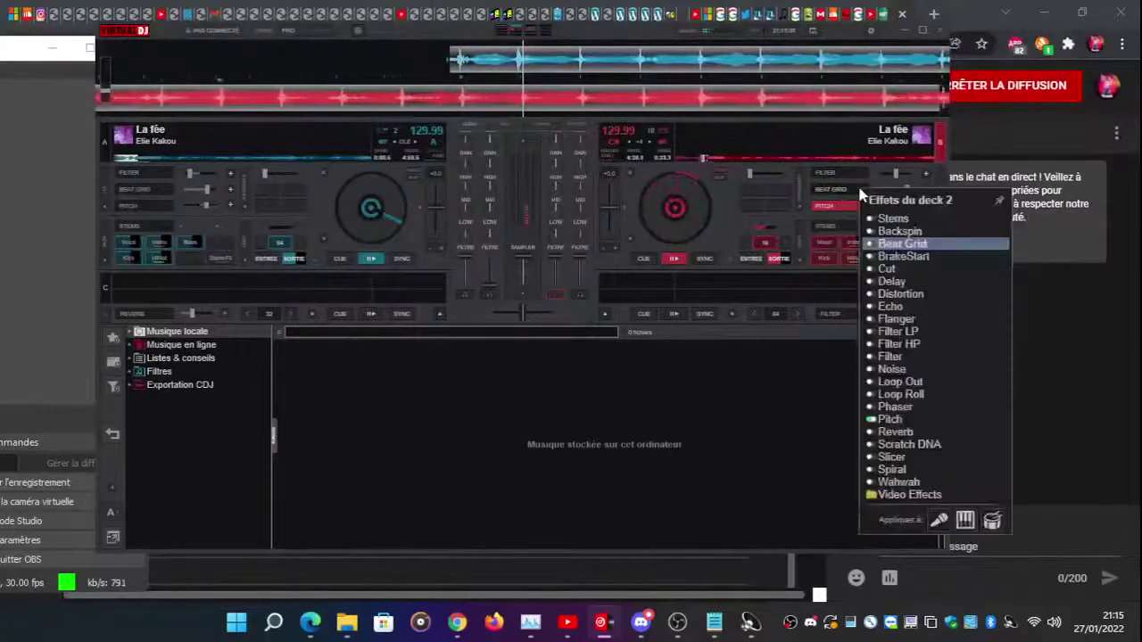
{"action": "left_click", "coordinate": [995, 243]}
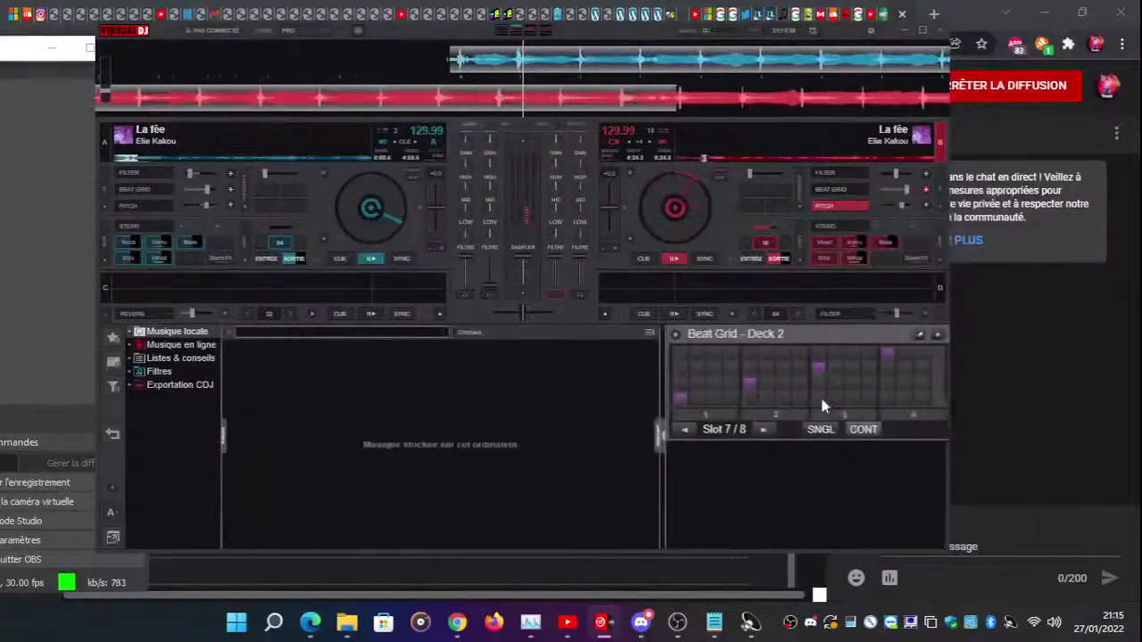
{"action": "left_click", "coordinate": [677, 430]}
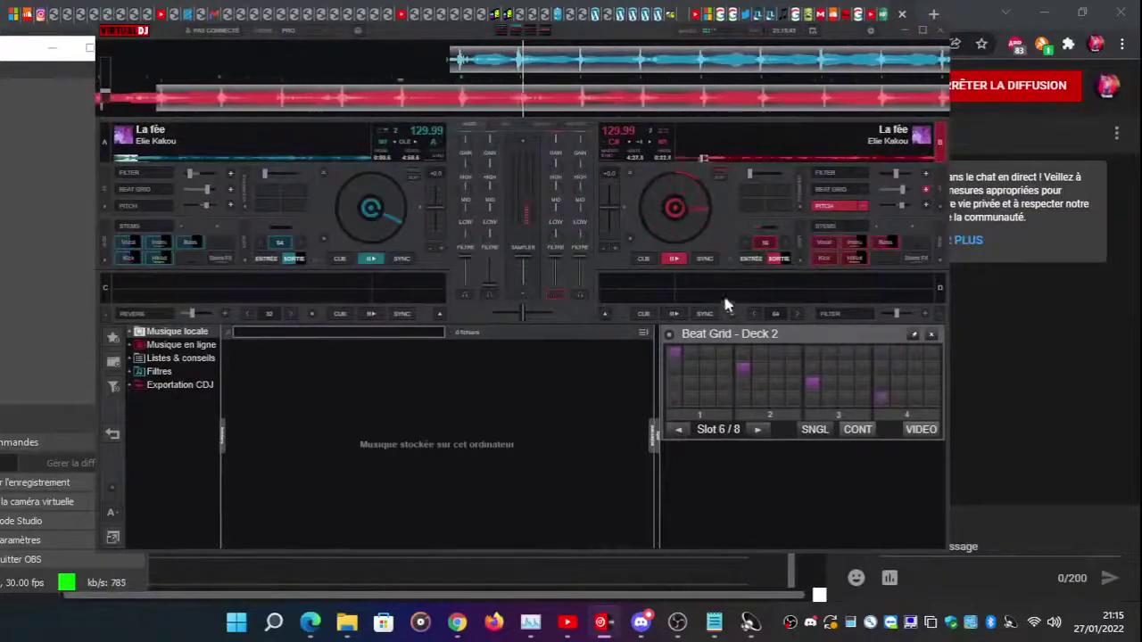
- Test the Beat Grid effect on deck B with slots 6 and 7, turn it off and close its settings
{"action": "left_click", "coordinate": [840, 189]}
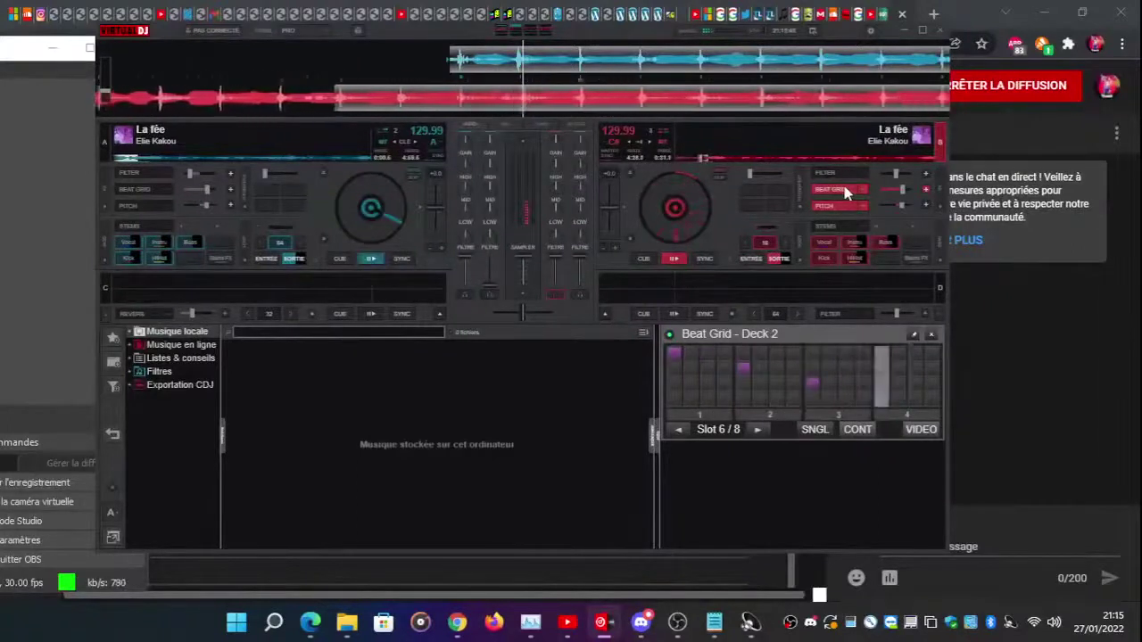
{"action": "left_click", "coordinate": [757, 430]}
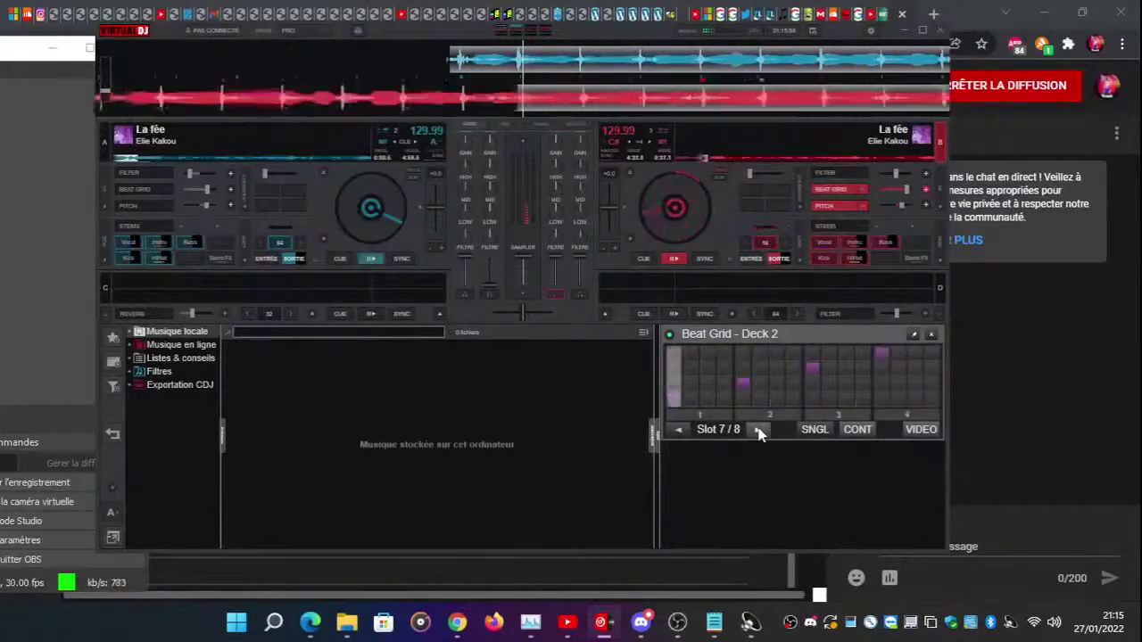
{"action": "key", "text": "space"}
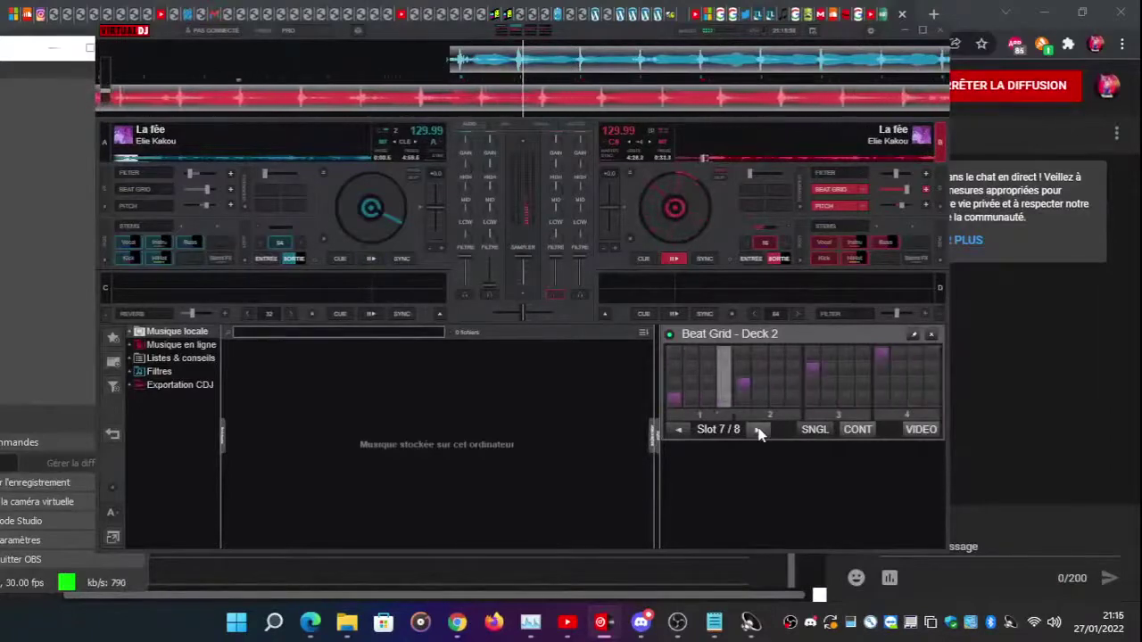
{"action": "left_click", "coordinate": [681, 432]}
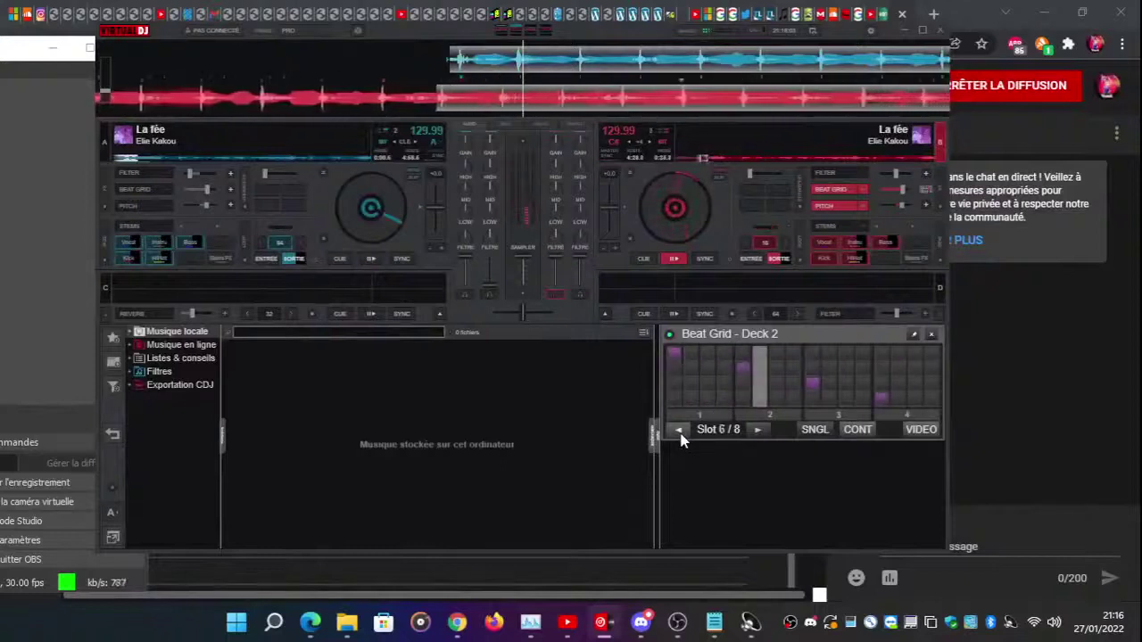
{"action": "left_click", "coordinate": [831, 193]}
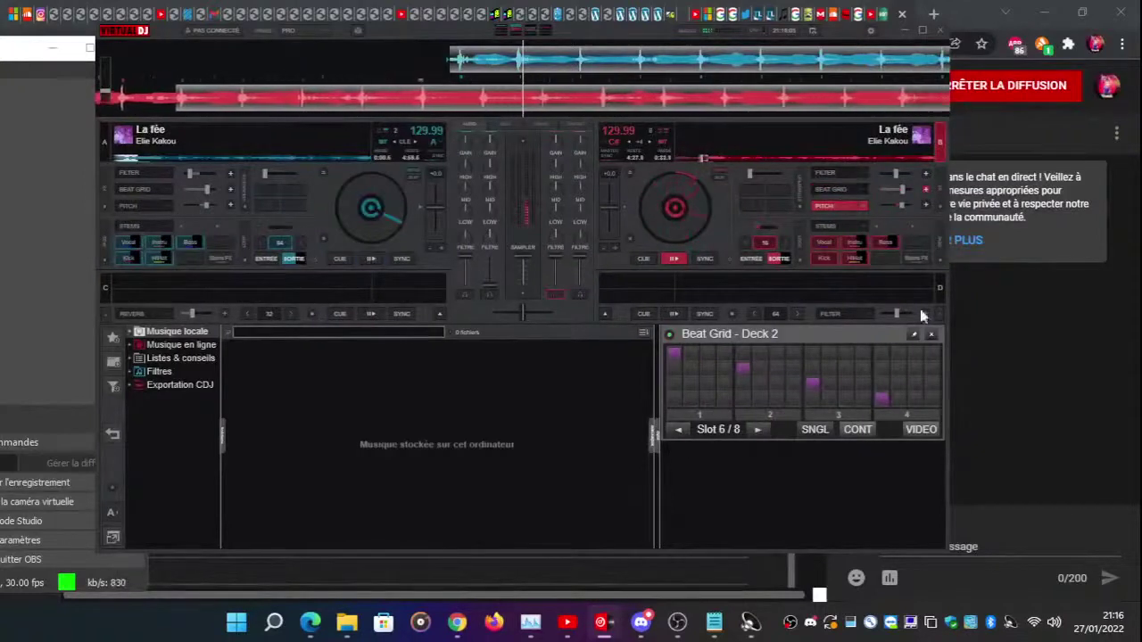
{"action": "left_click", "coordinate": [931, 335]}
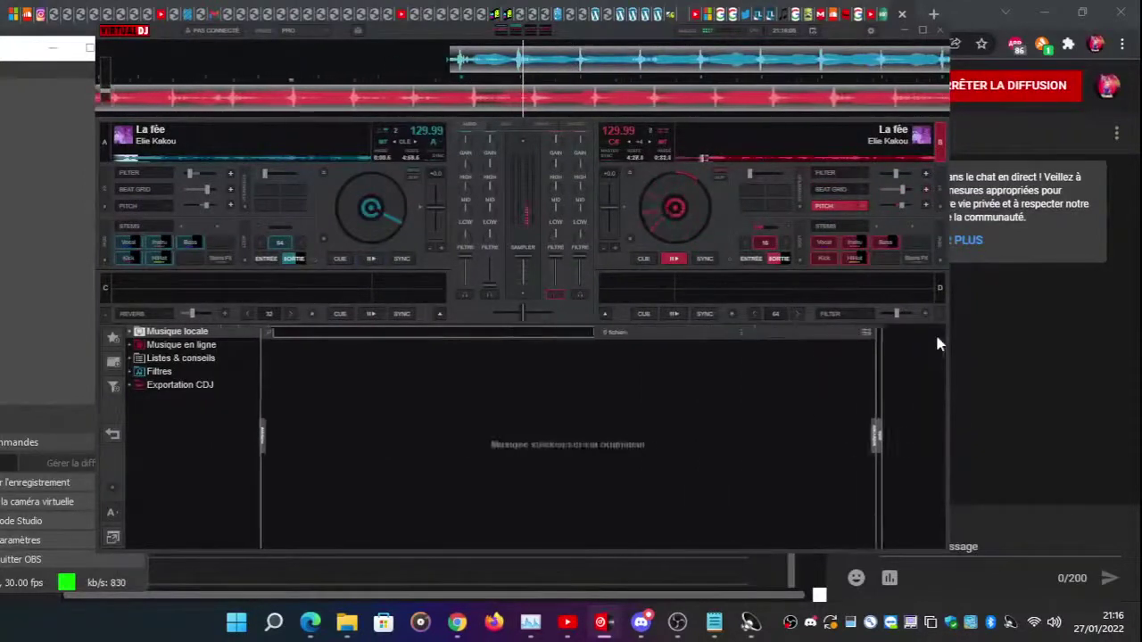
- Assign Reverb to deck B with its settings open and halve deck B's loop length
{"action": "left_click", "coordinate": [864, 196]}
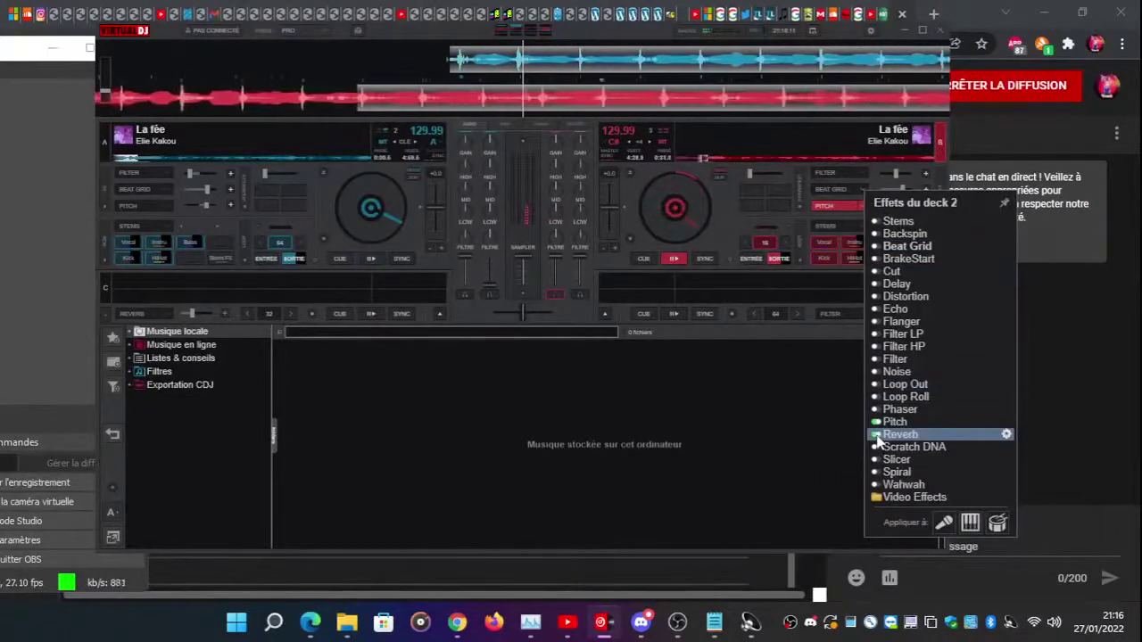
{"action": "left_click", "coordinate": [1007, 437]}
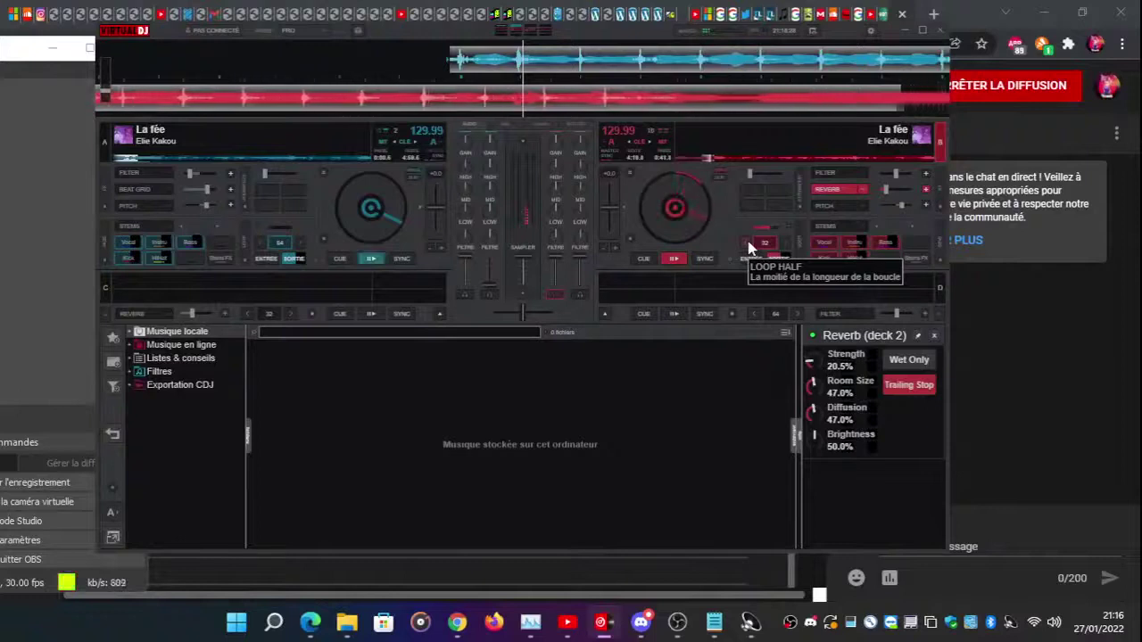
{"action": "left_click", "coordinate": [749, 247]}
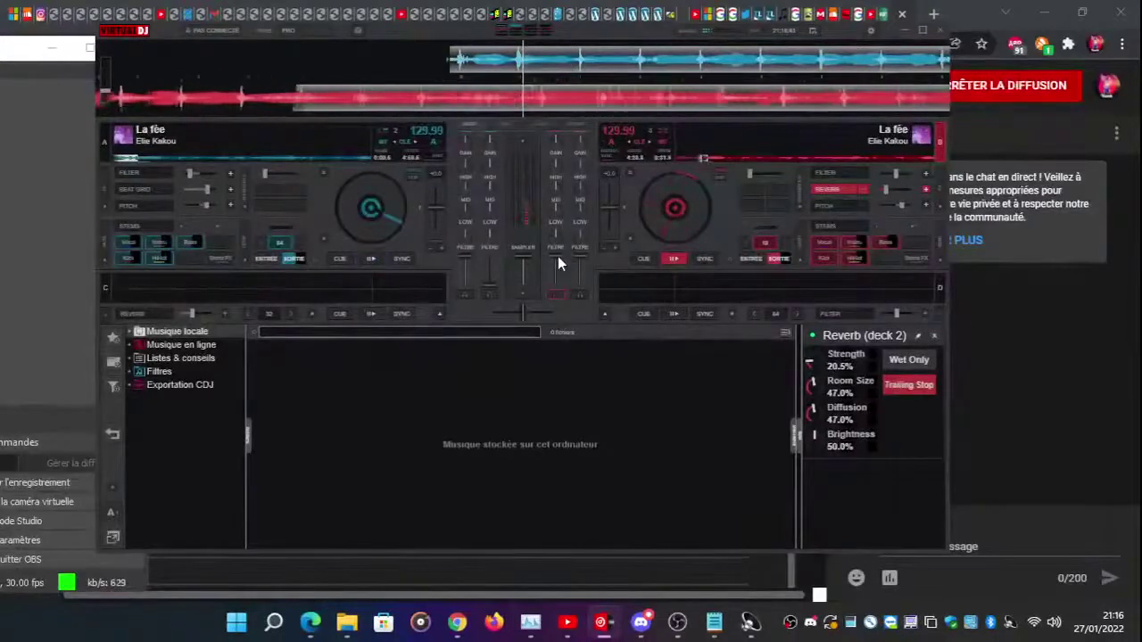
- Load the black-heart MP3 from the Téléchargements folder onto deck A
{"action": "left_click", "coordinate": [351, 629]}
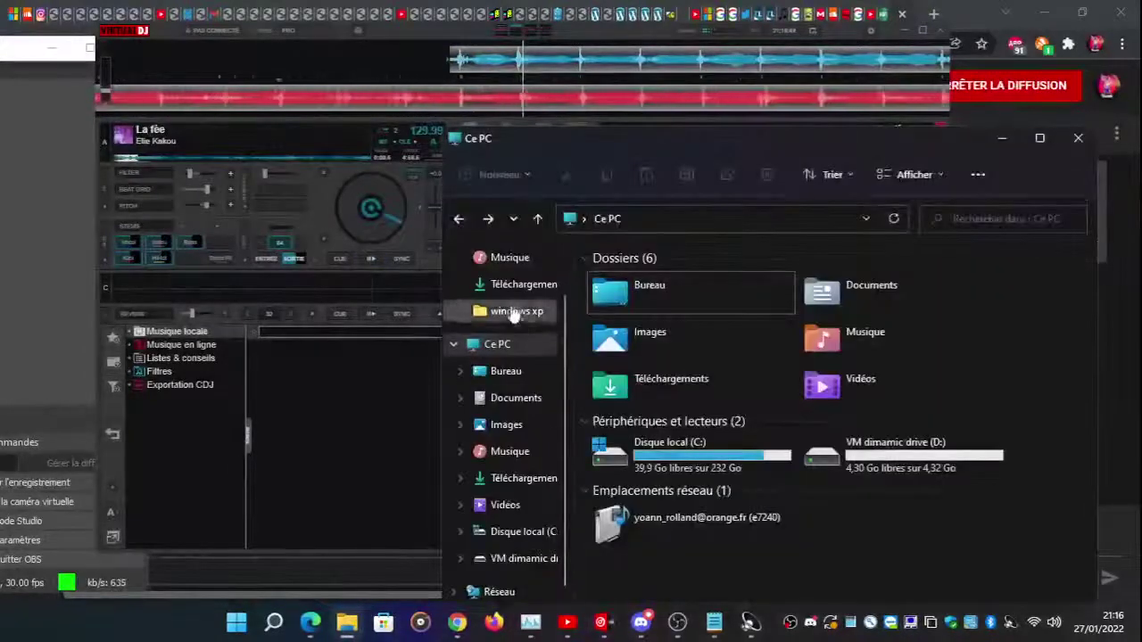
{"action": "left_click", "coordinate": [504, 290]}
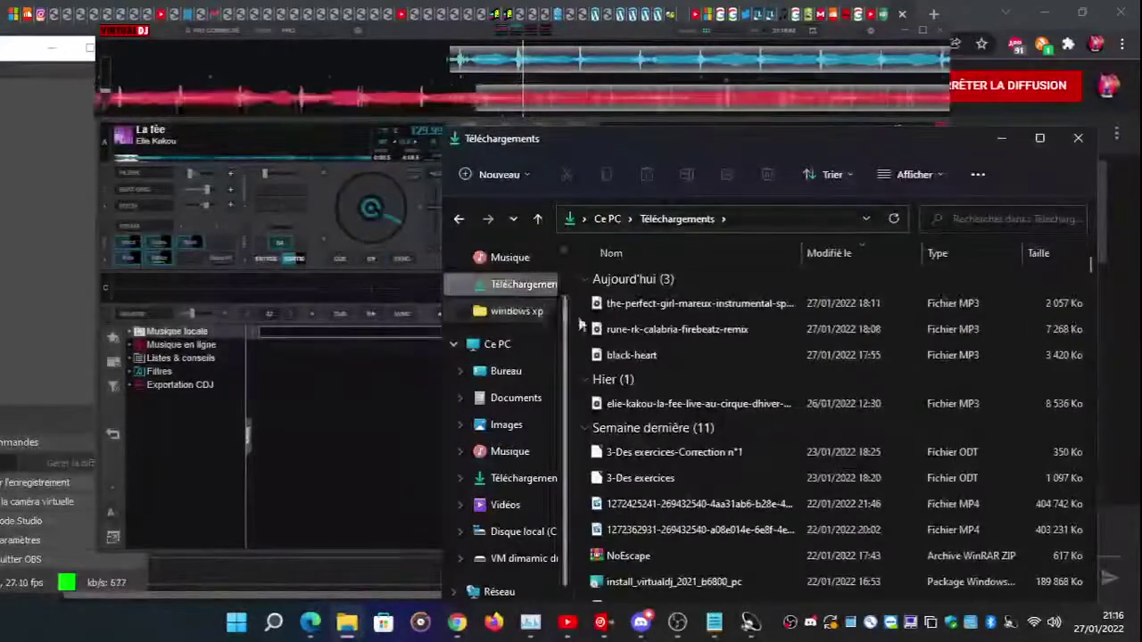
{"action": "left_click_drag", "start_coordinate": [627, 359], "coordinate": [339, 133]}
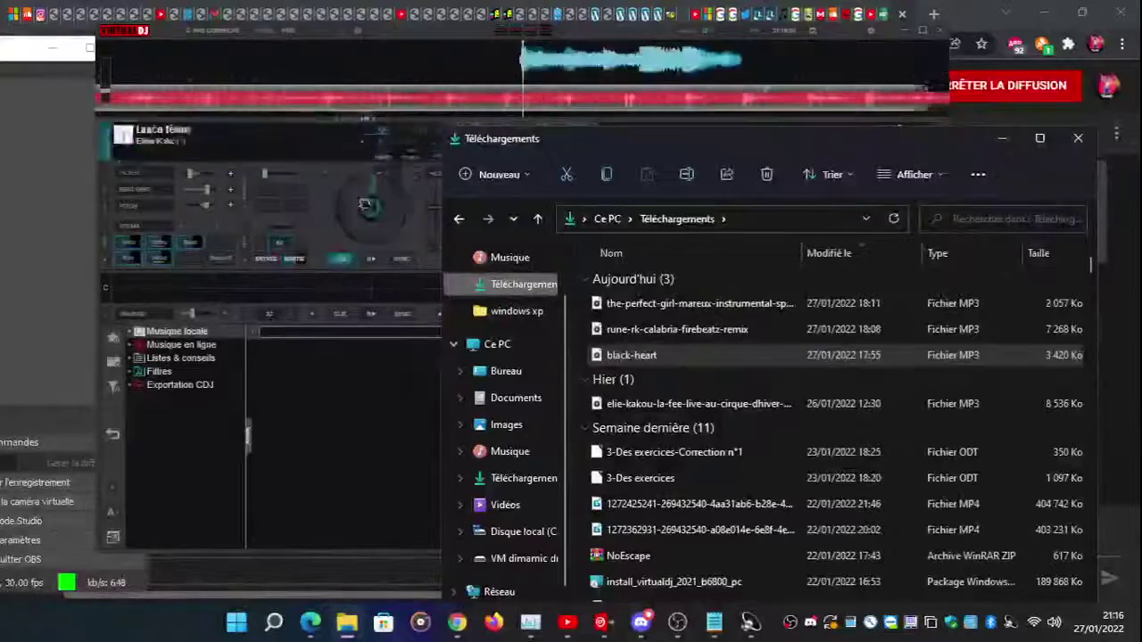
- Bring the OBS window forward, check its stream status and move it partly off the screen
{"action": "left_click", "coordinate": [37, 254]}
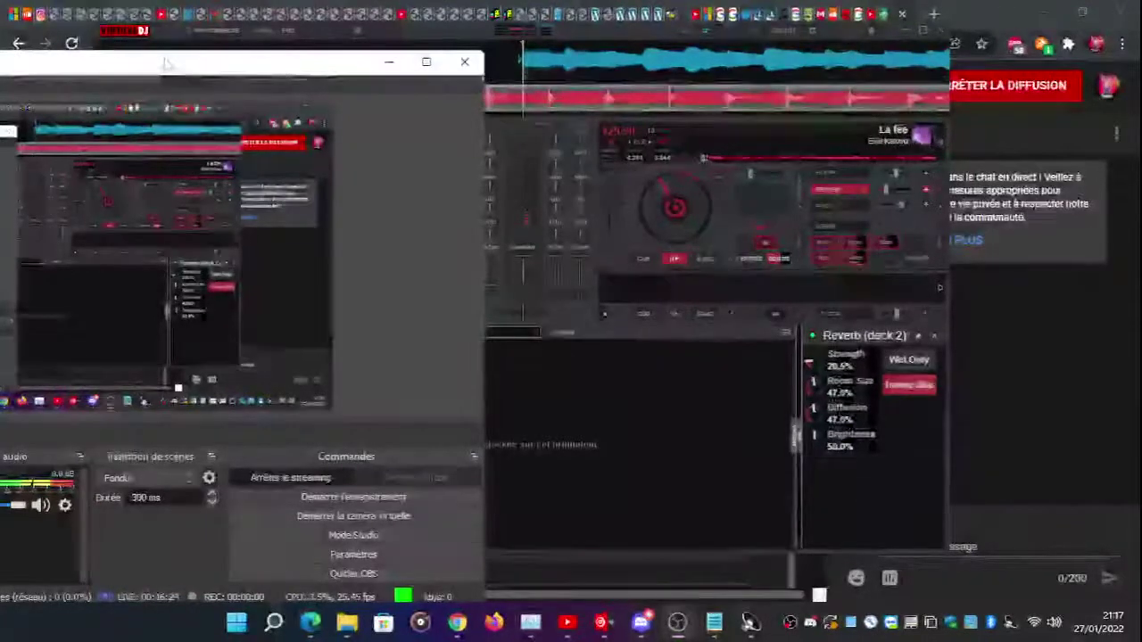
{"action": "left_click_drag", "start_coordinate": [368, 64], "coordinate": [225, 67]}
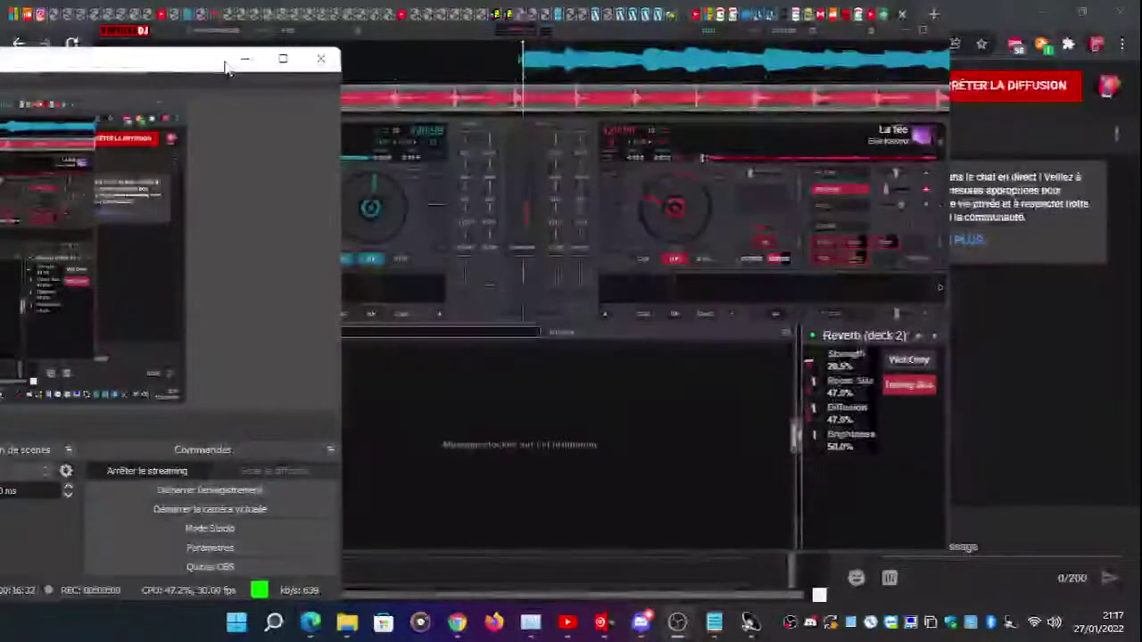
{"action": "left_click", "coordinate": [230, 64]}
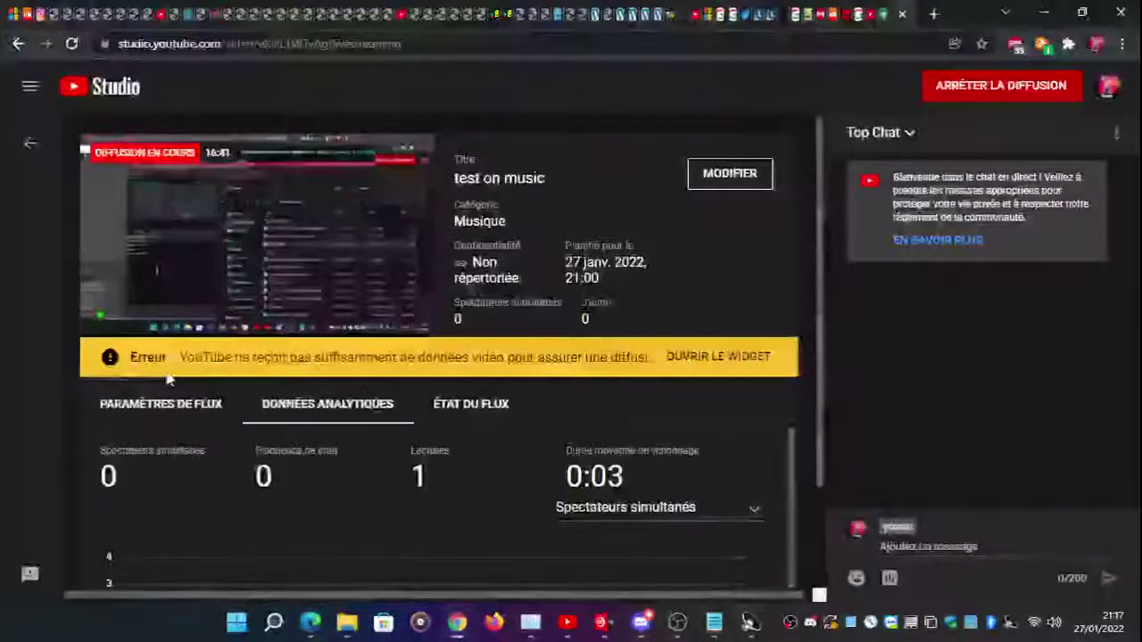
- View the live stream preview in full screen in YouTube Studio and return to the dashboard
{"action": "left_click", "coordinate": [351, 321]}
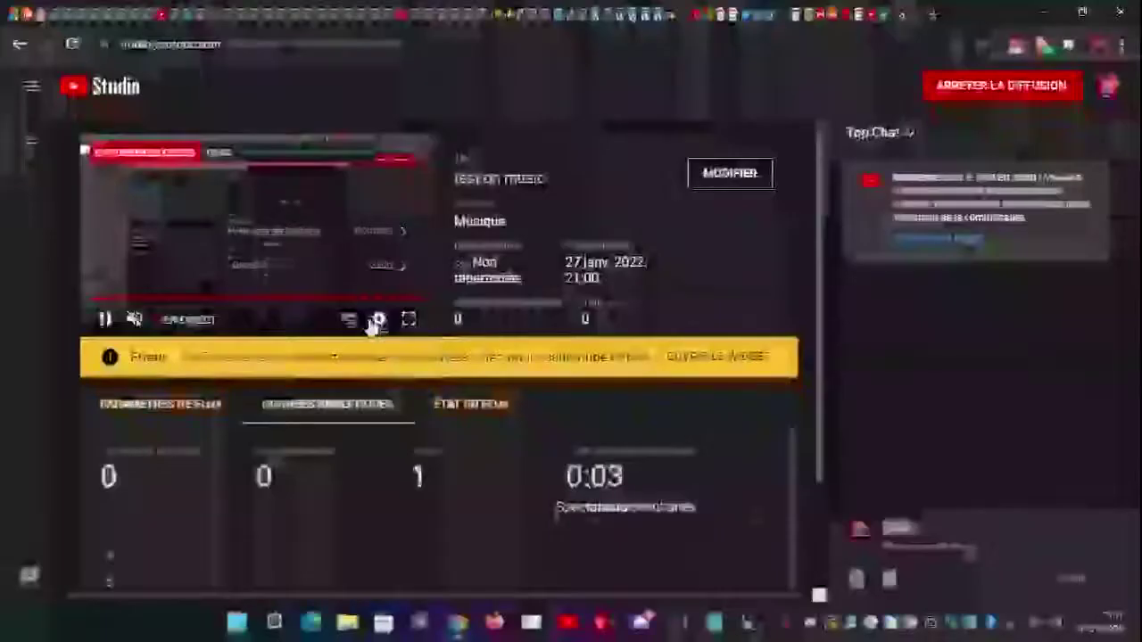
{"action": "left_click", "coordinate": [407, 322]}
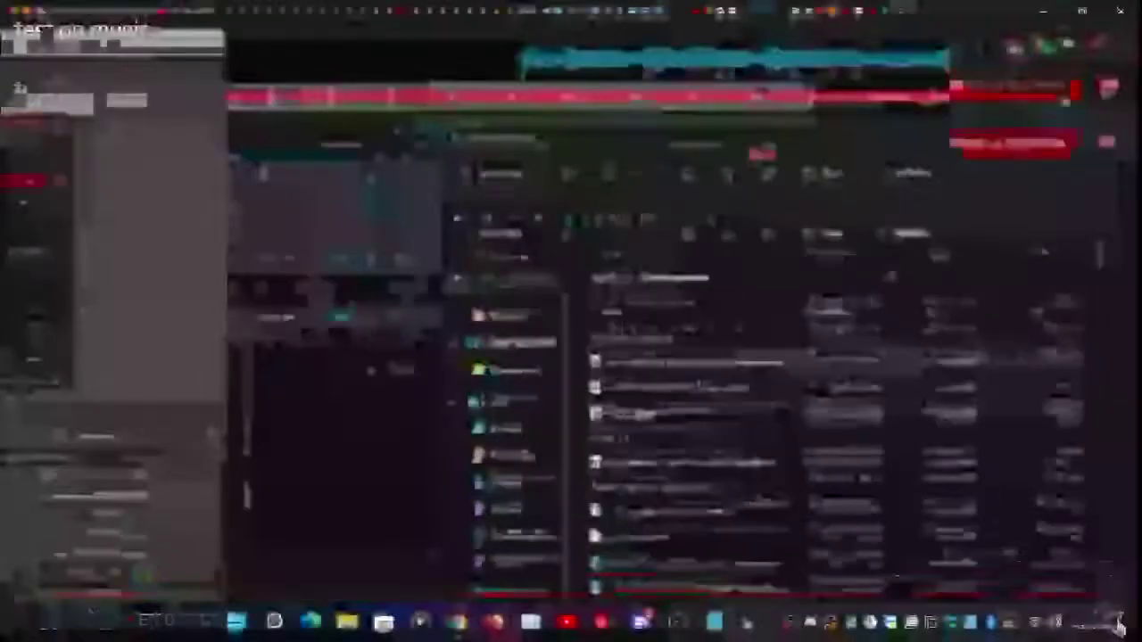
{"action": "left_click", "coordinate": [1119, 627]}
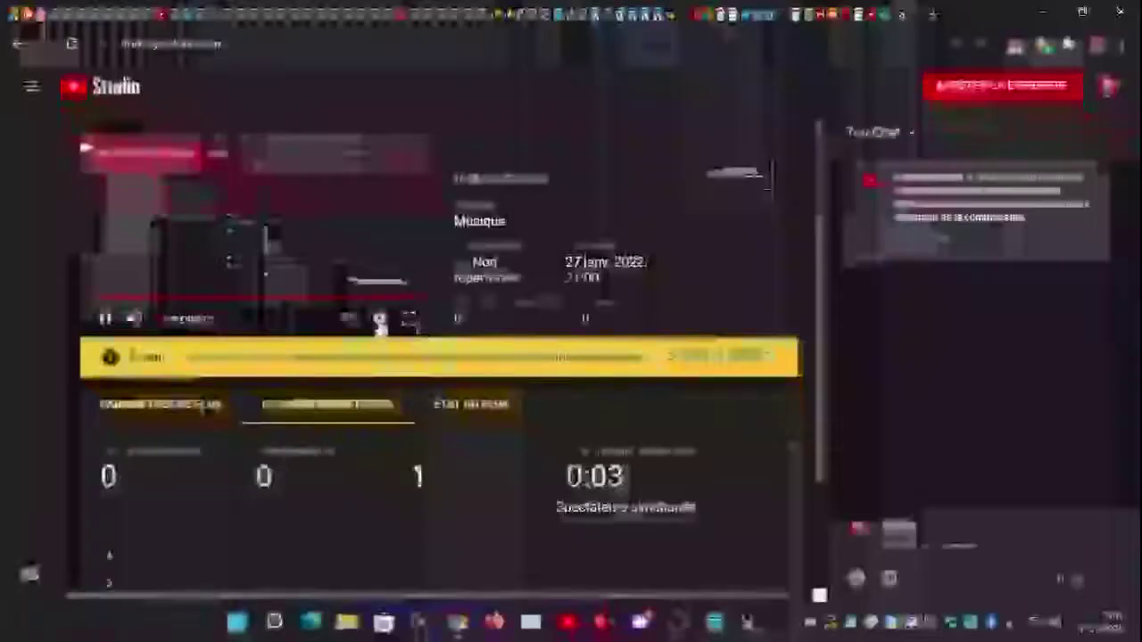
- Open the live preview's player settings and choose a different playback speed
{"action": "left_click", "coordinate": [379, 321]}
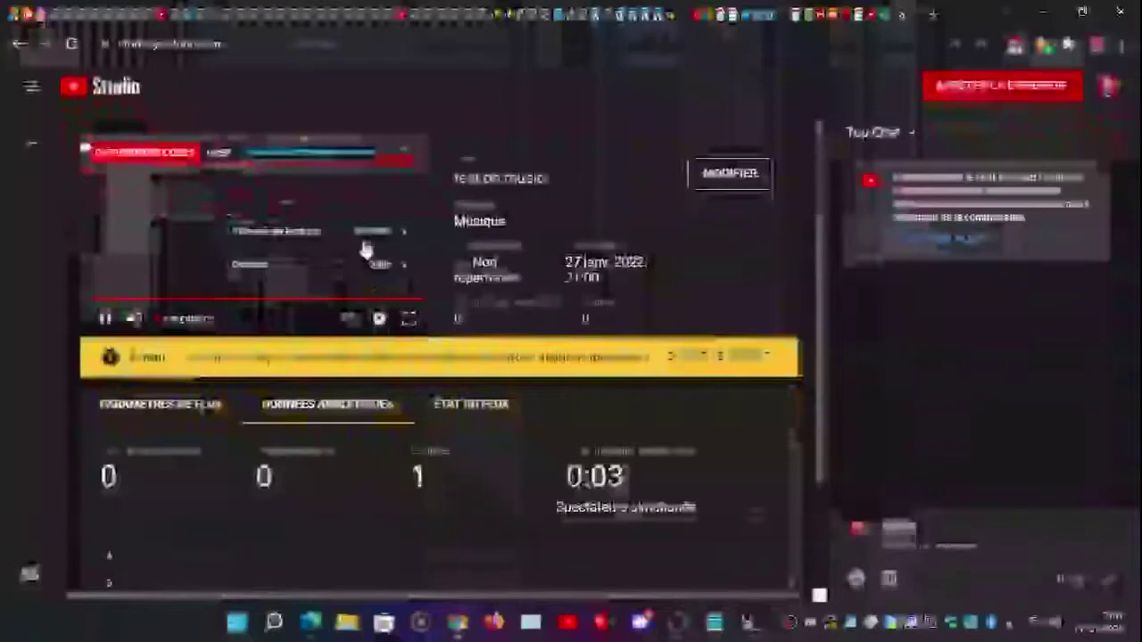
{"action": "left_click", "coordinate": [368, 260]}
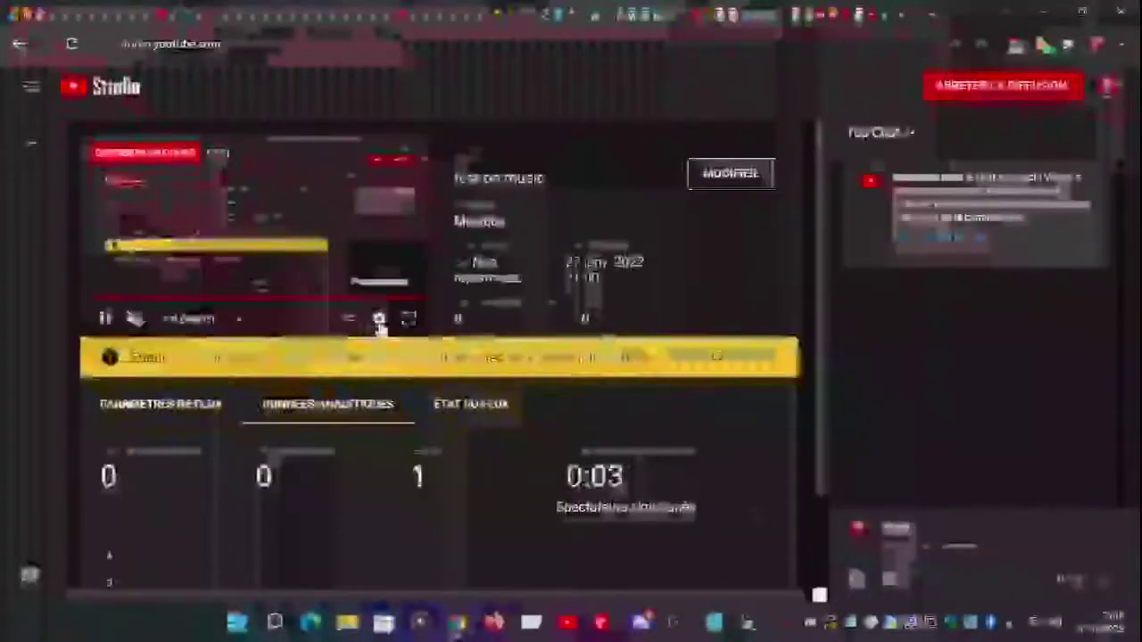
{"action": "left_click", "coordinate": [379, 319]}
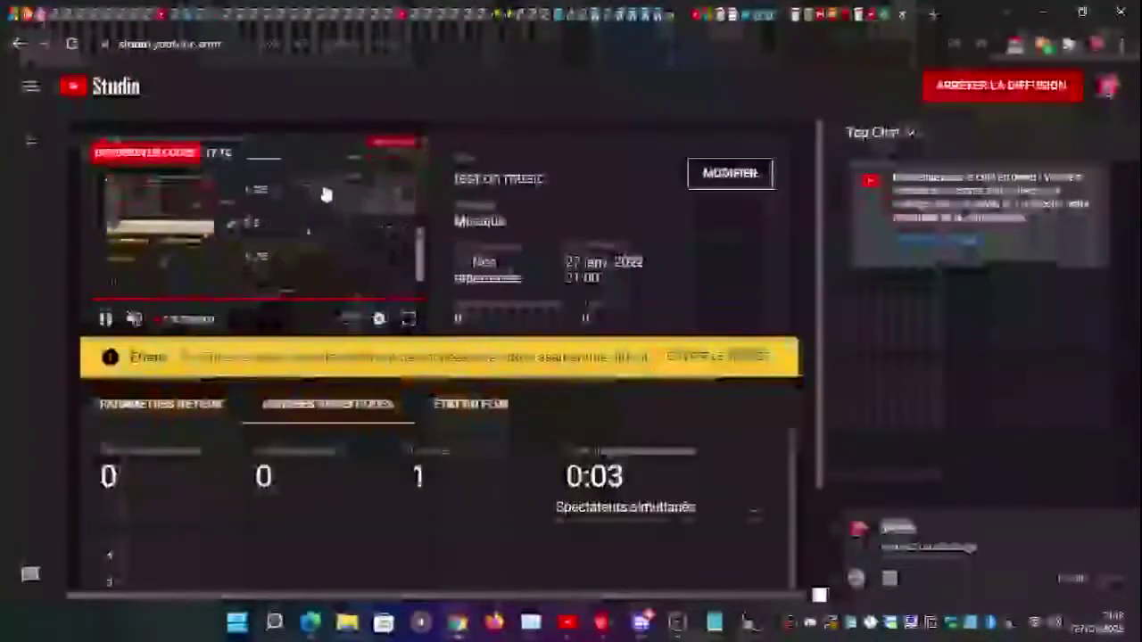
{"action": "left_click", "coordinate": [324, 191]}
- Check the live preview in full screen again, leave it and switch to OBS
{"action": "left_click", "coordinate": [408, 319]}
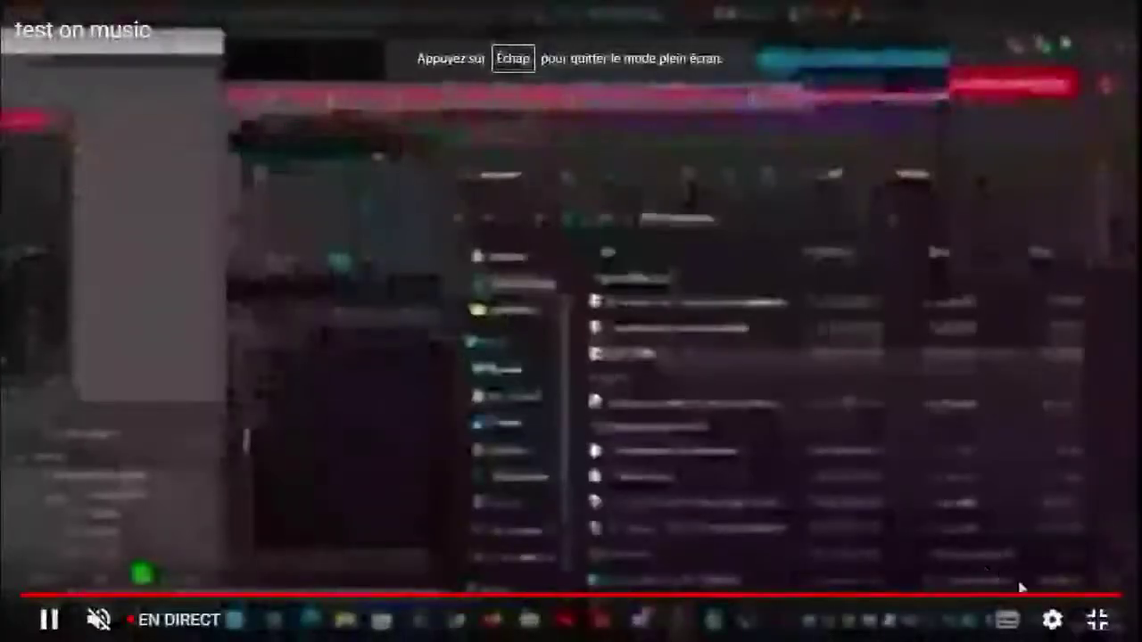
{"action": "left_click", "coordinate": [1097, 619]}
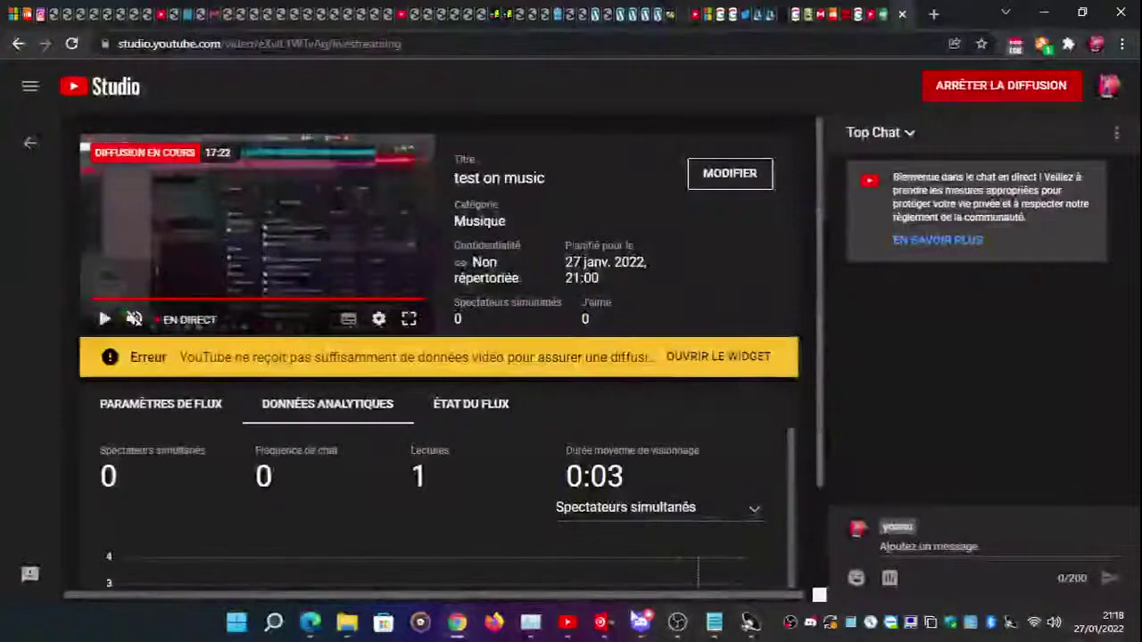
{"action": "left_click", "coordinate": [675, 624]}
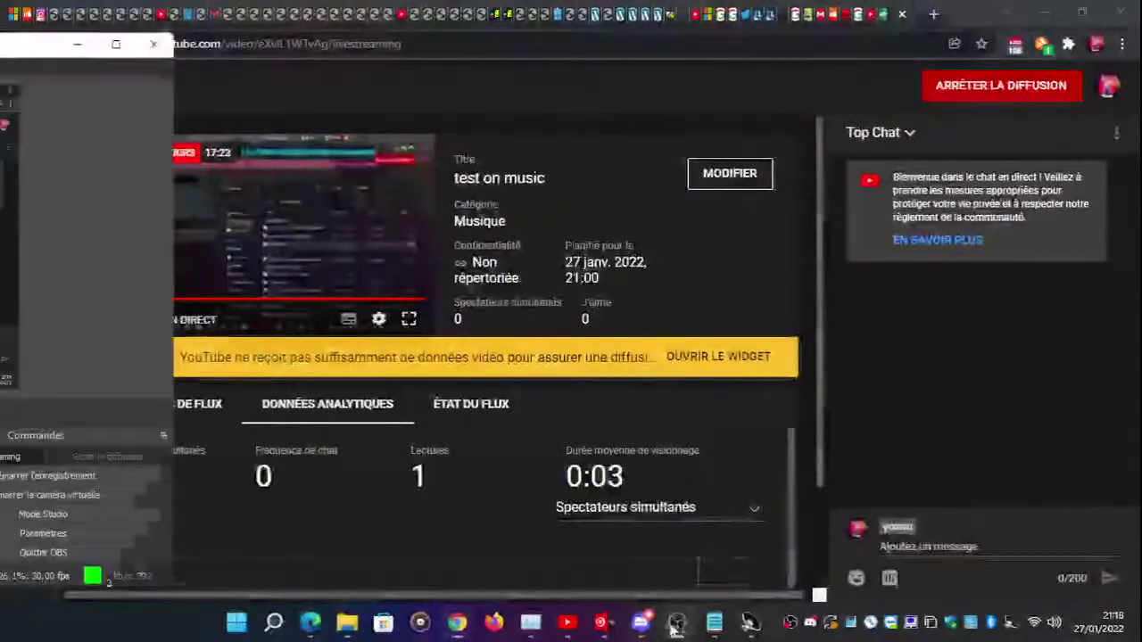
- Switch to VirtualDJ, pause La fée on deck 2 and close that deck's Reverb settings
{"action": "left_click", "coordinate": [600, 621]}
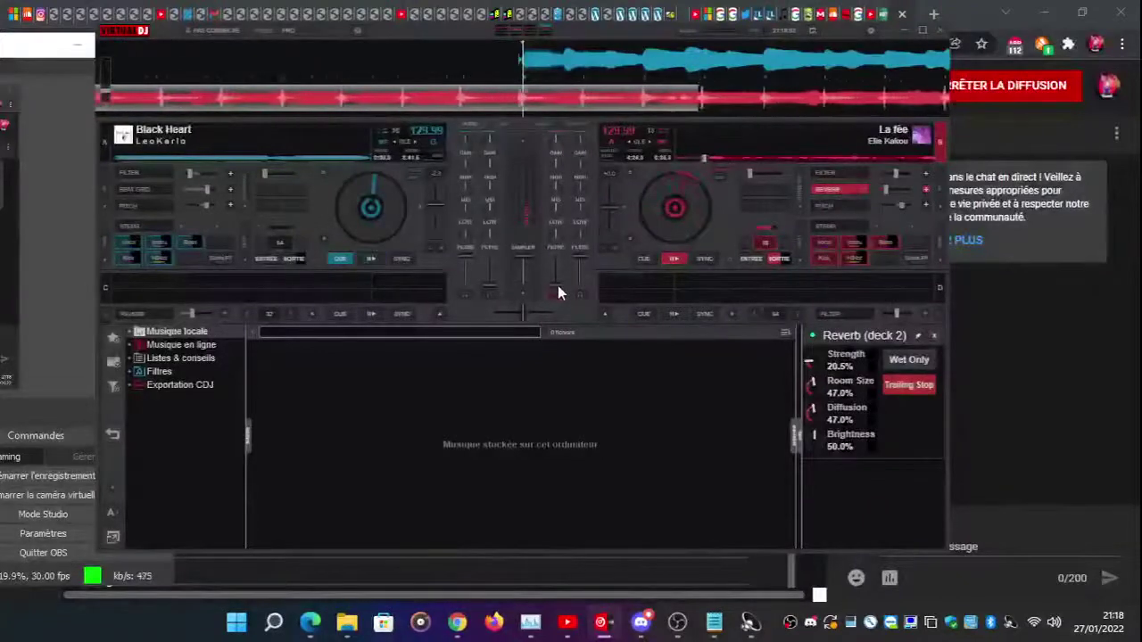
{"action": "left_click", "coordinate": [673, 260]}
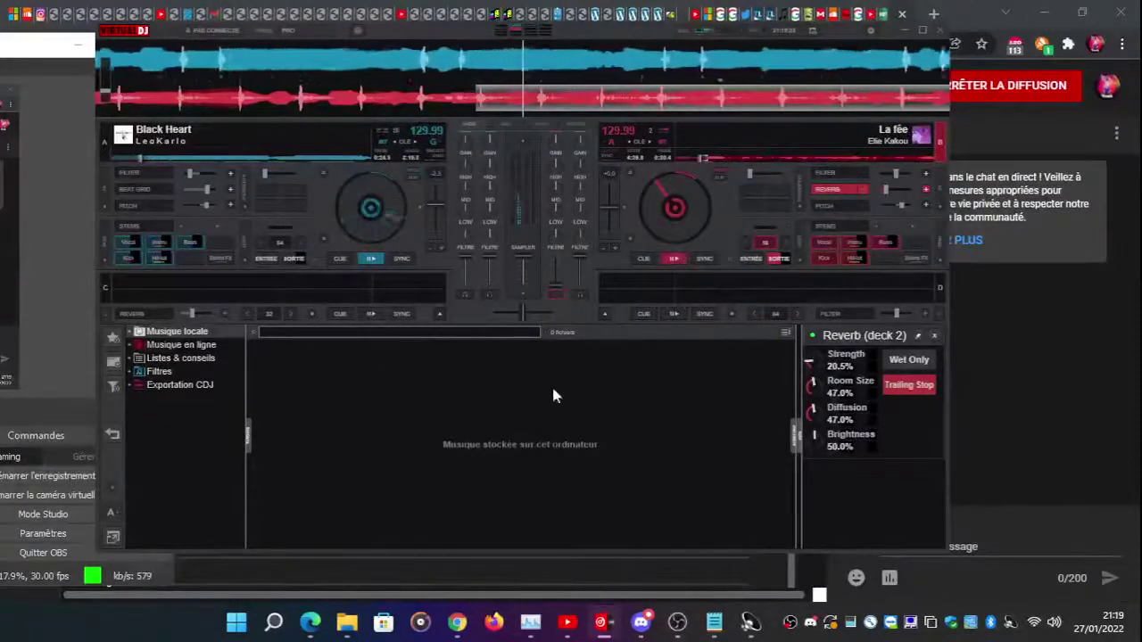
{"action": "left_click", "coordinate": [933, 335]}
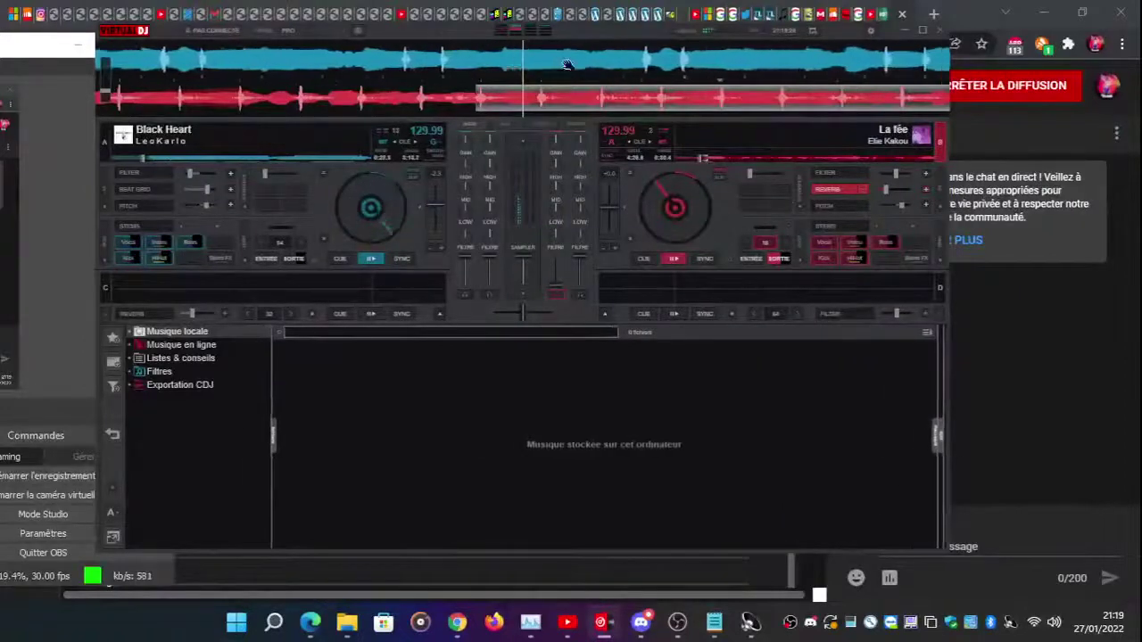
{"action": "left_click_drag", "start_coordinate": [422, 36], "coordinate": [520, 36]}
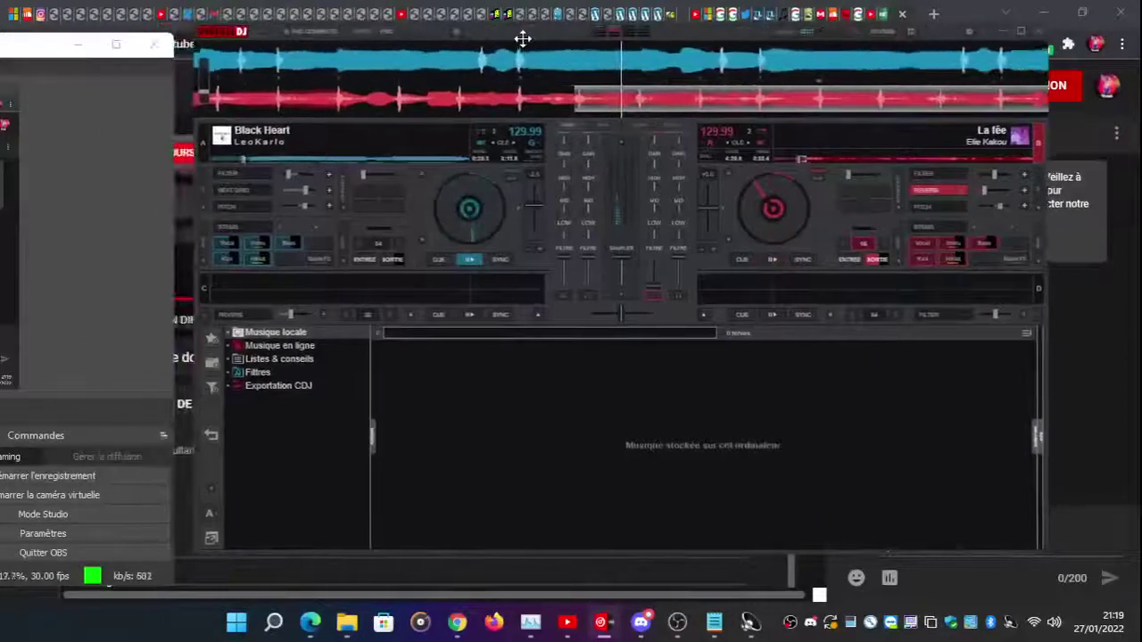
- Check the file tags of Black Heart on deck 1, and reset the deck's tempo change to +0.0
{"action": "left_click", "coordinate": [232, 147]}
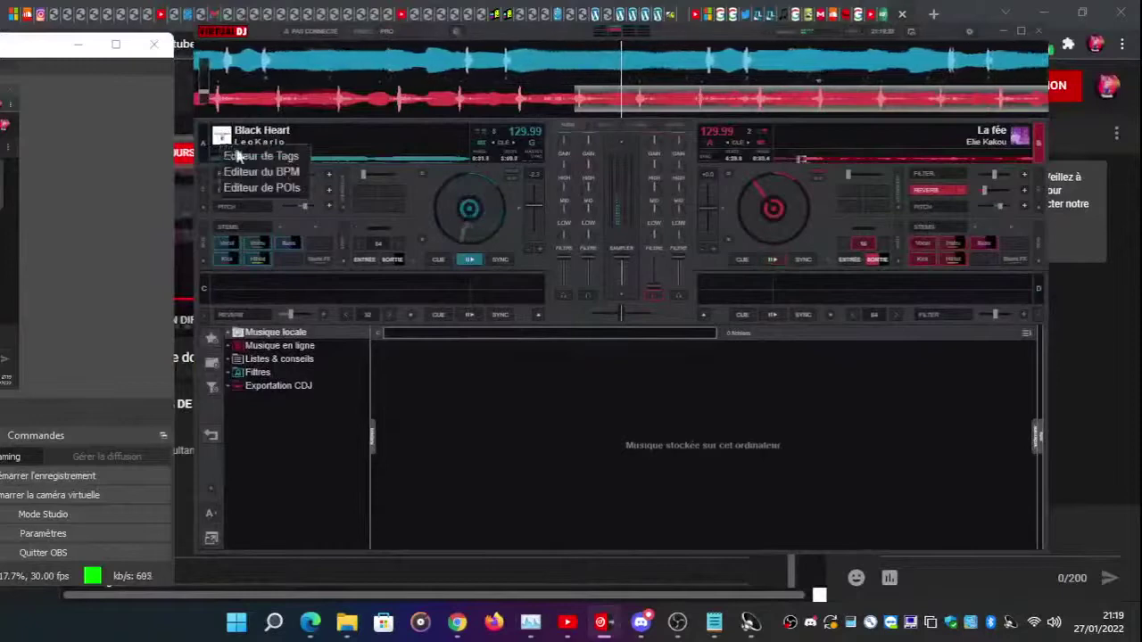
{"action": "left_click", "coordinate": [258, 156]}
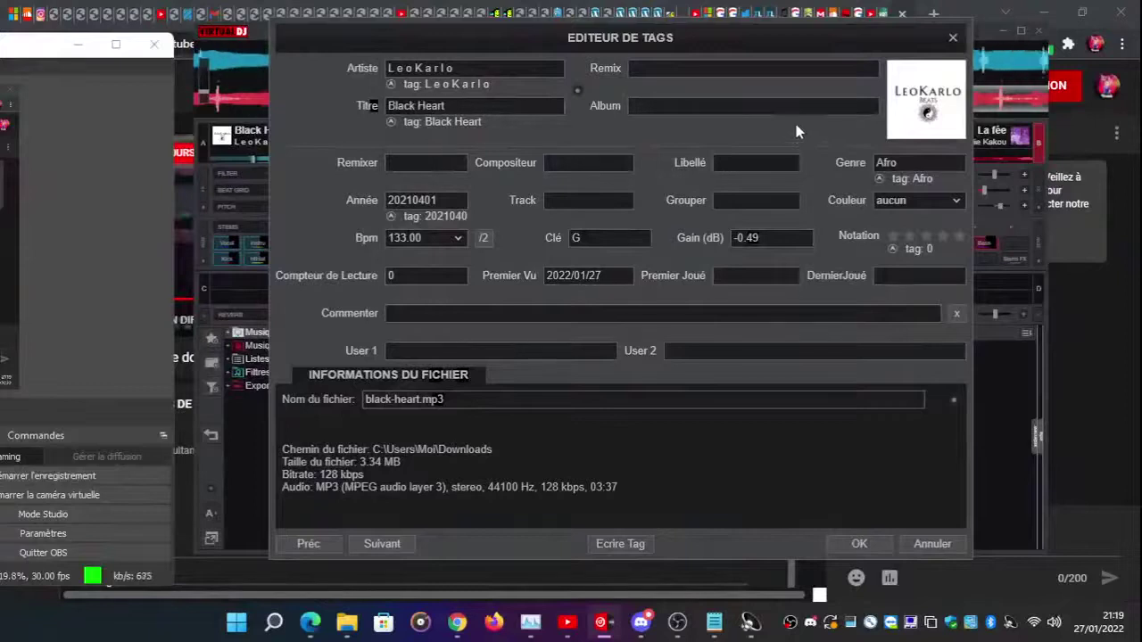
{"action": "left_click", "coordinate": [952, 38]}
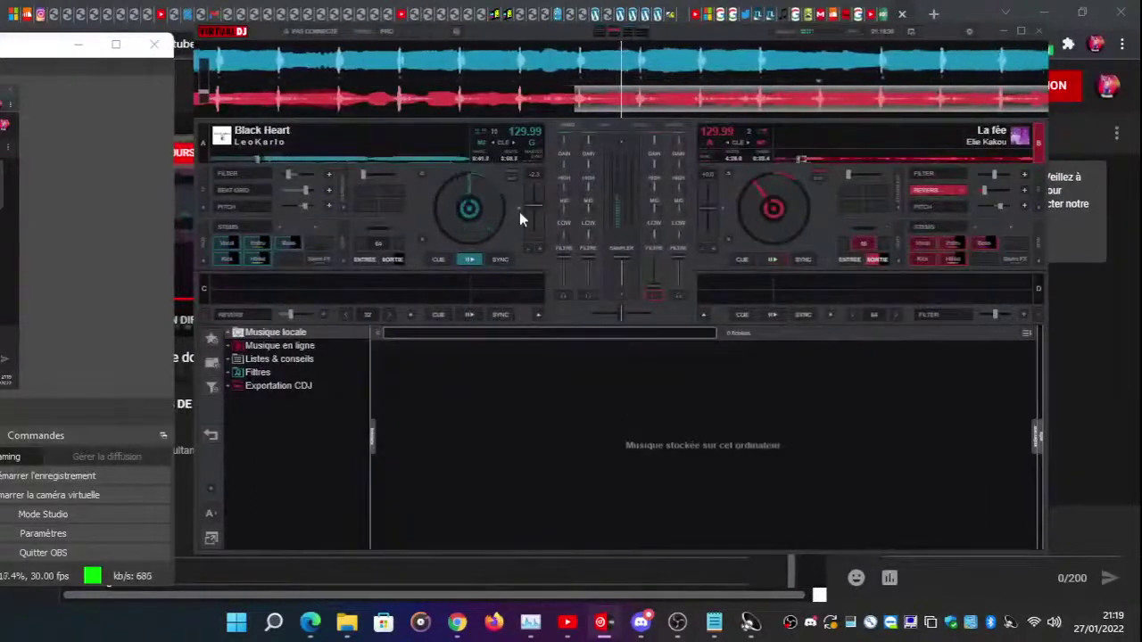
{"action": "left_click_drag", "start_coordinate": [519, 208], "coordinate": [518, 231]}
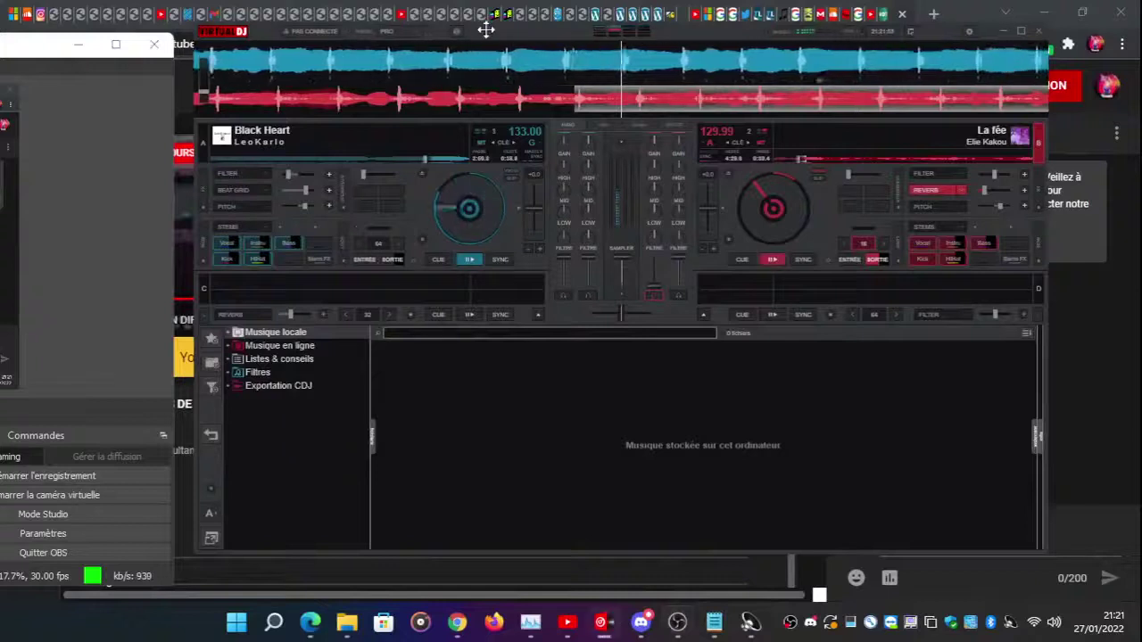
- Reposition the VirtualDJ and OBS windows, and check the CPU load in Task Manager
{"action": "left_click_drag", "start_coordinate": [484, 26], "coordinate": [532, 29]}
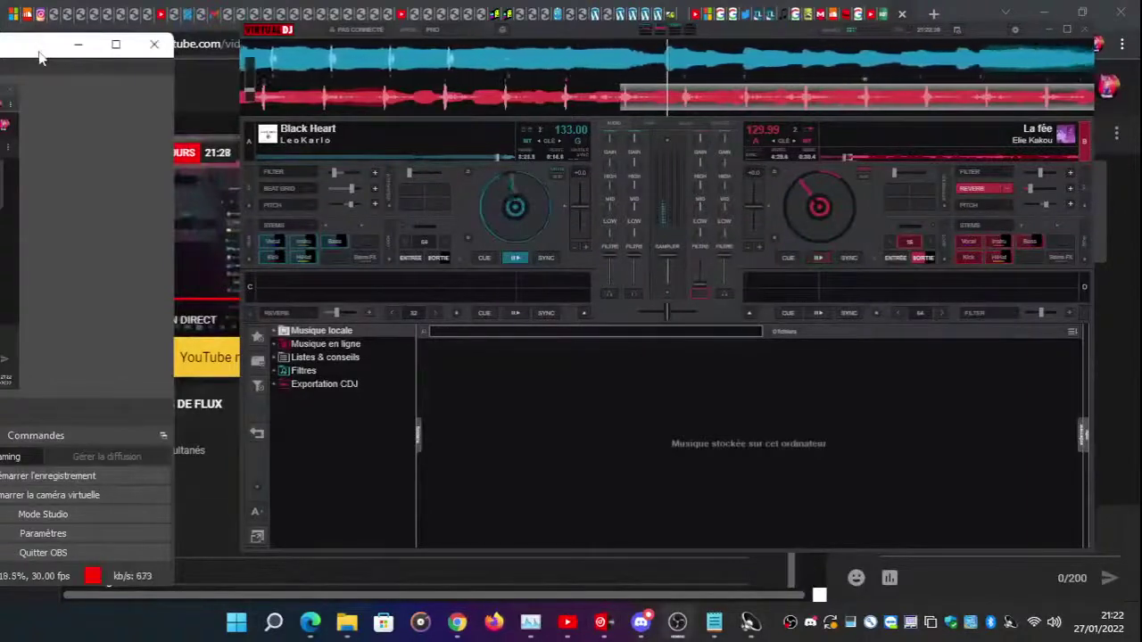
{"action": "left_click_drag", "start_coordinate": [40, 57], "coordinate": [76, 53]}
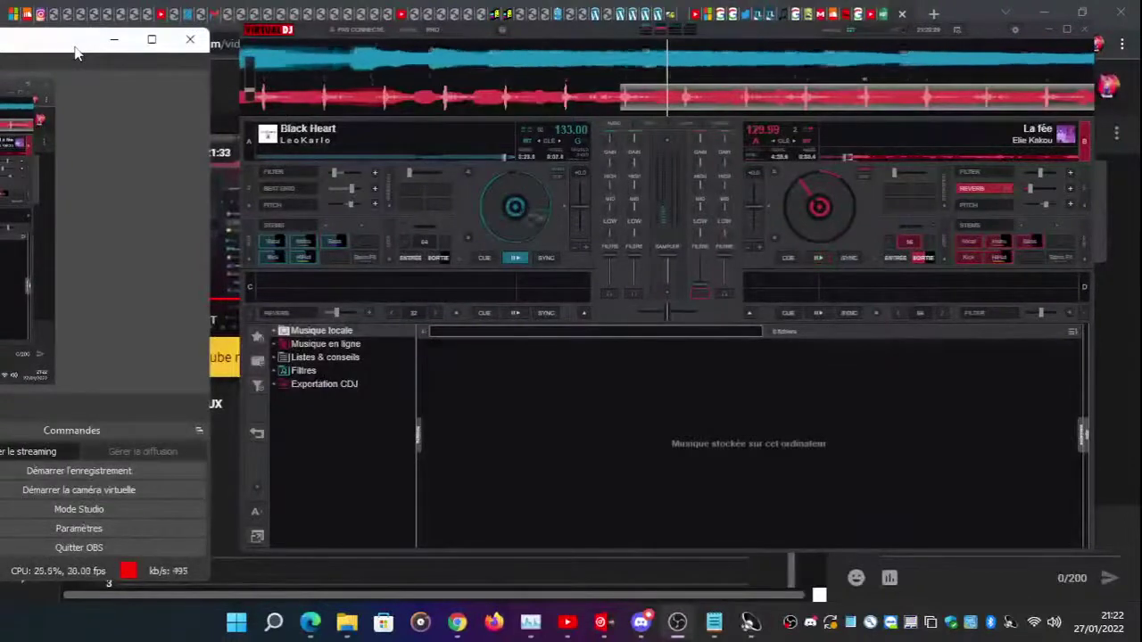
{"action": "mouse_move", "coordinate": [719, 629]}
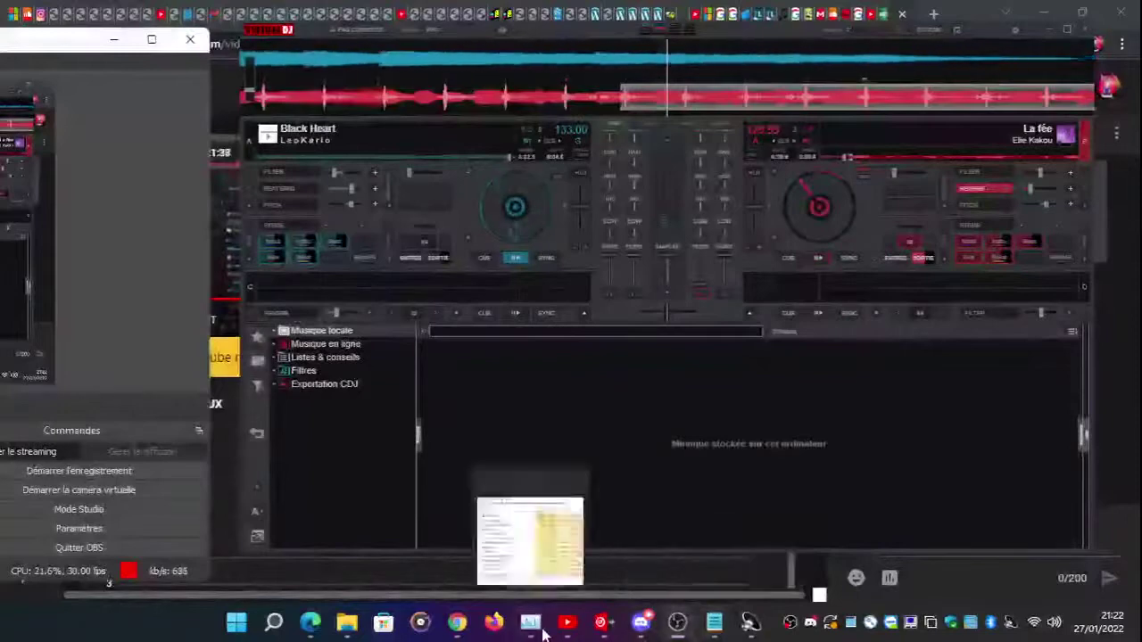
{"action": "left_click", "coordinate": [544, 630]}
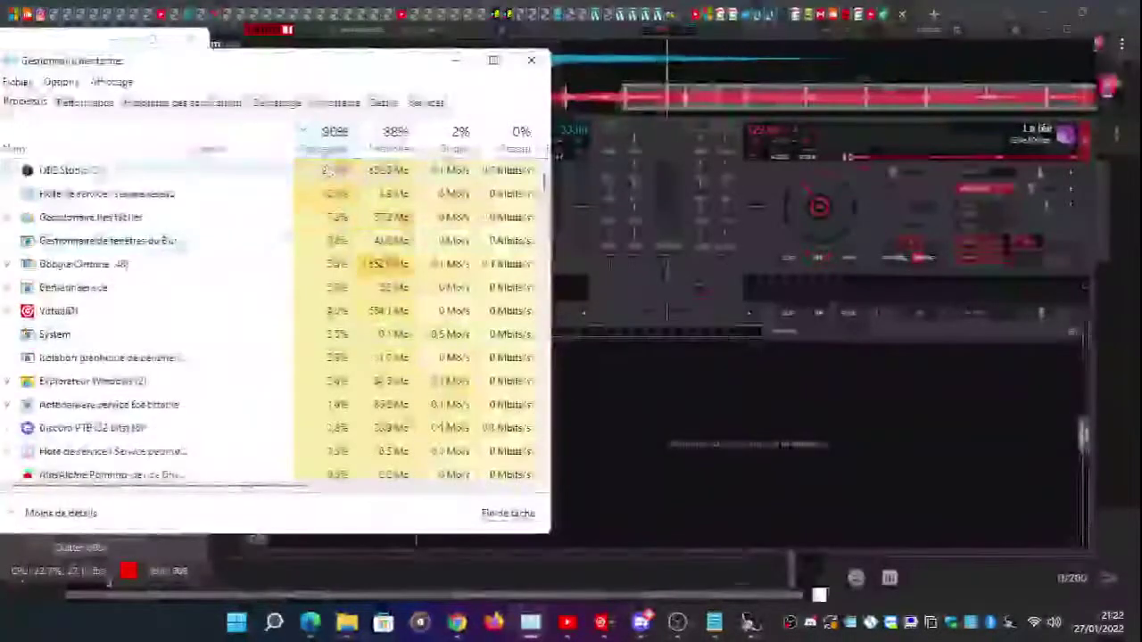
{"action": "left_click", "coordinate": [530, 60]}
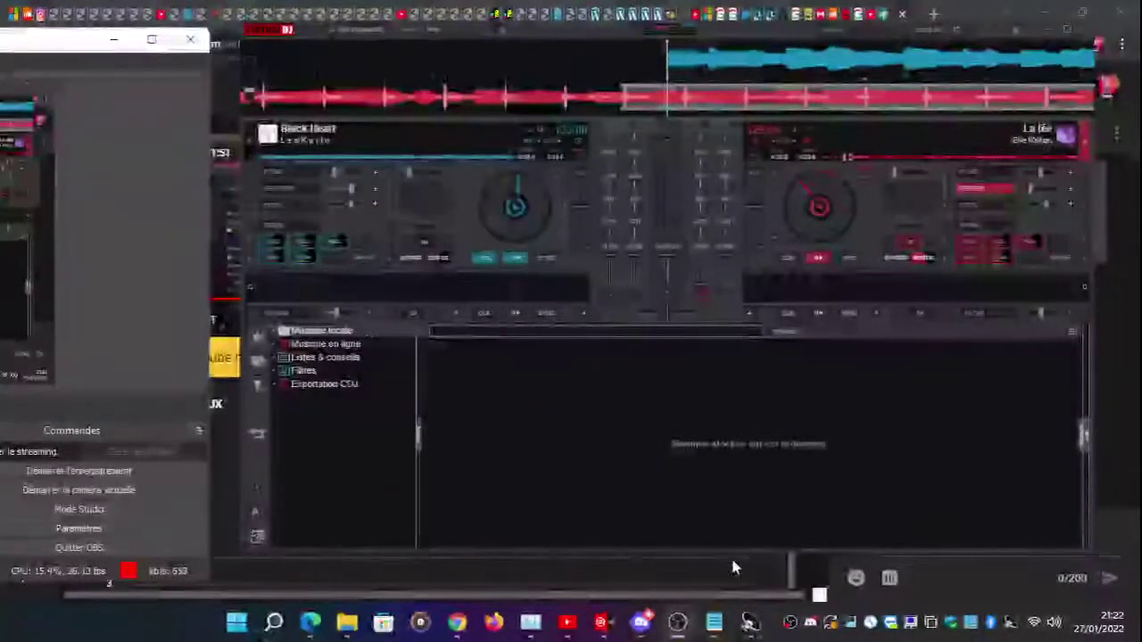
- Replace the text of the open Notepad note with "maiiiiiiiiis obs" and put the note away
{"action": "left_click", "coordinate": [713, 622]}
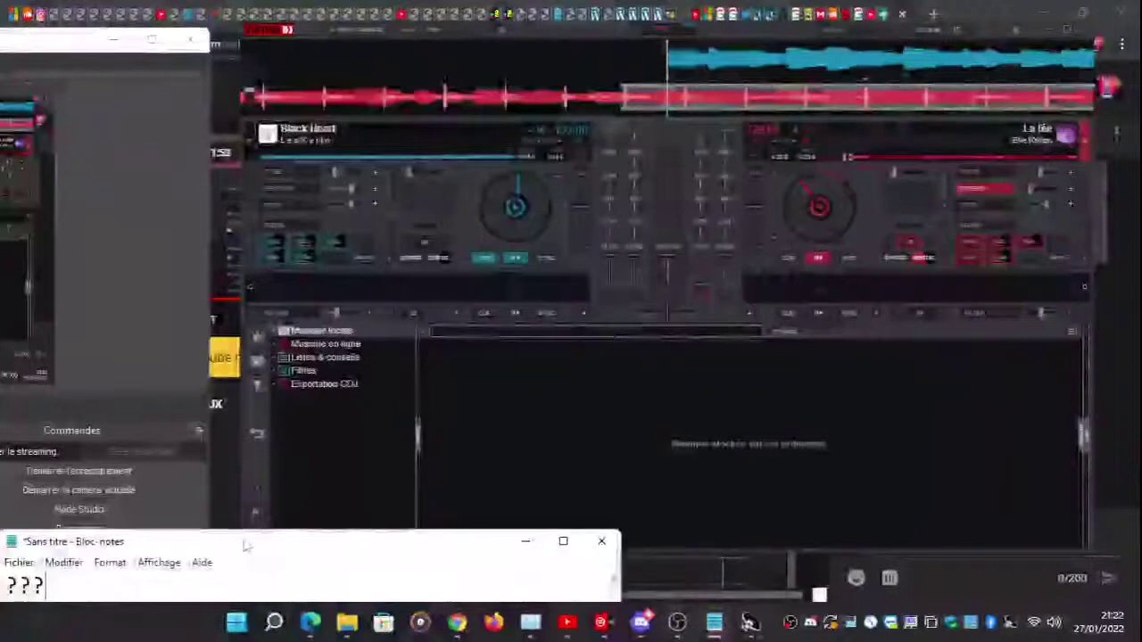
{"action": "left_click_drag", "start_coordinate": [244, 544], "coordinate": [527, 448]}
{"action": "key", "text": "BackSpace"}
{"action": "key", "text": "BackSpace"}
{"action": "key", "text": "BackSpace"}
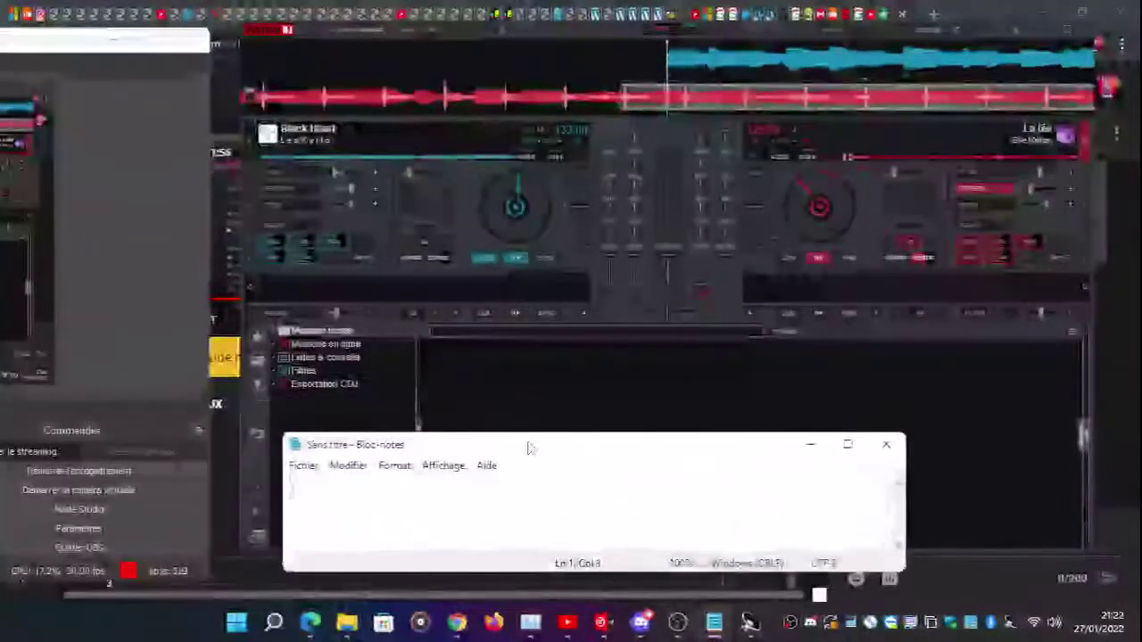
{"action": "type", "text": "maiiiiiii"}
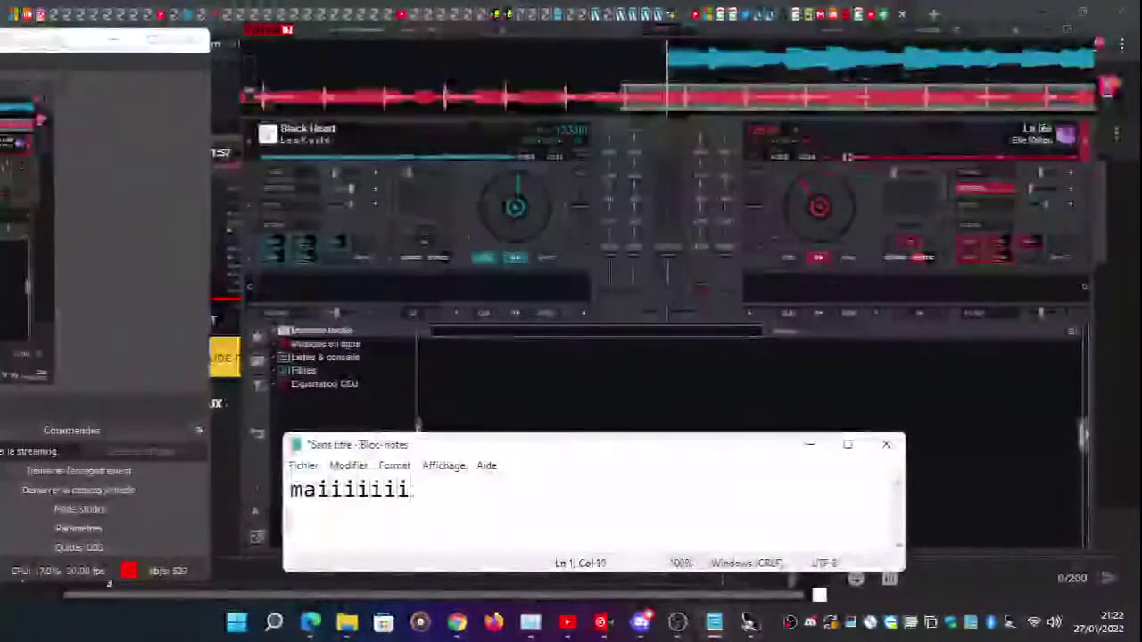
{"action": "type", "text": "iis obs"}
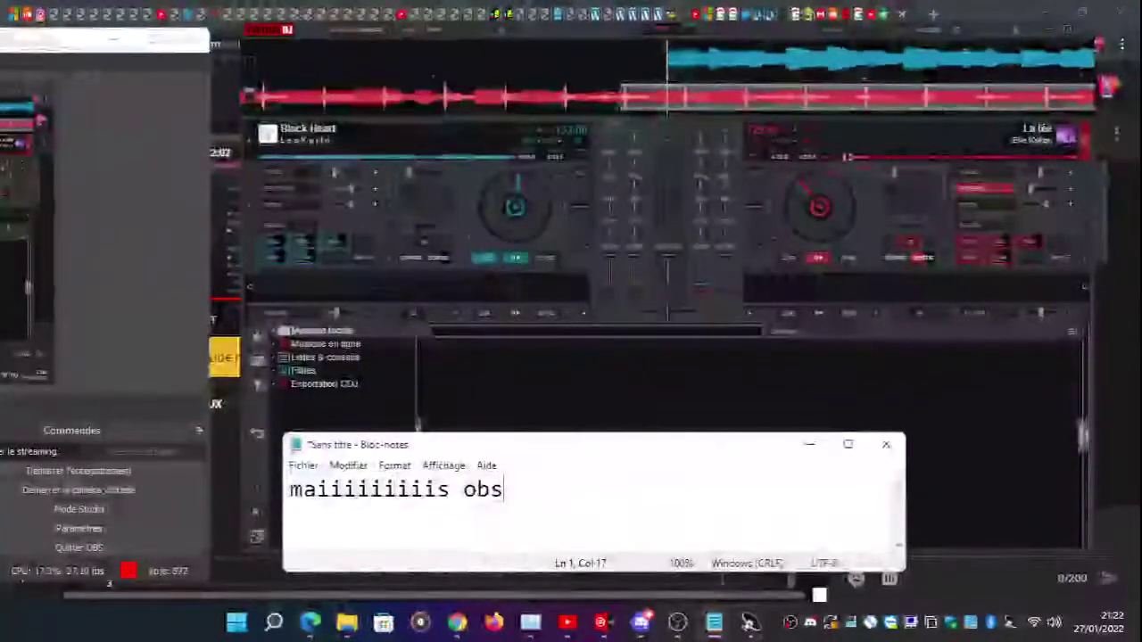
{"action": "left_click", "coordinate": [110, 250]}
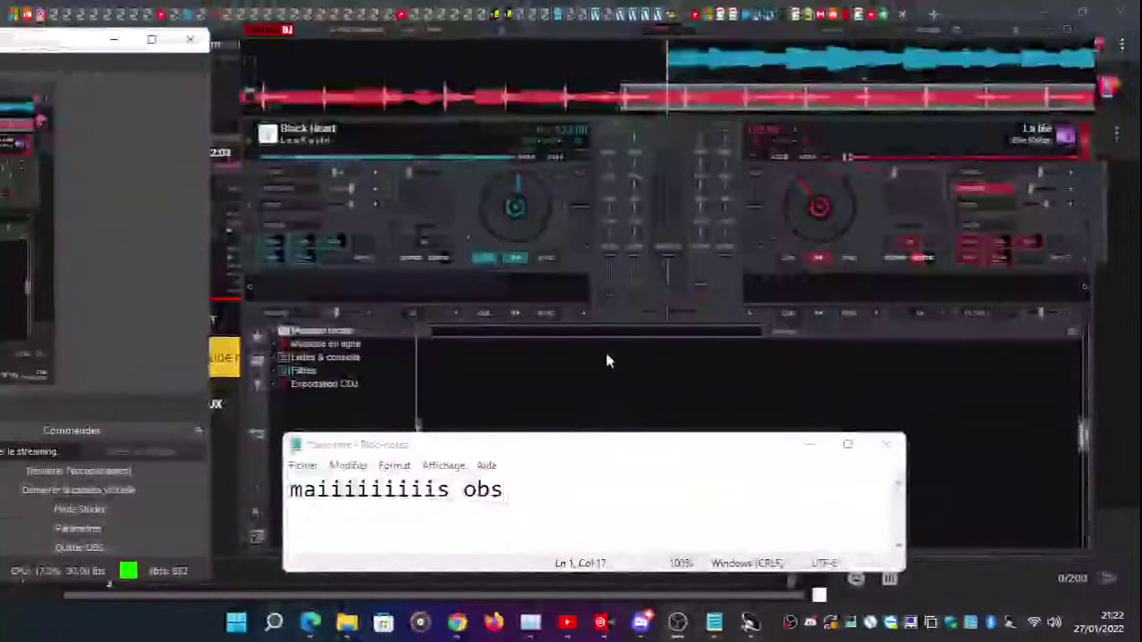
{"action": "left_click", "coordinate": [814, 446]}
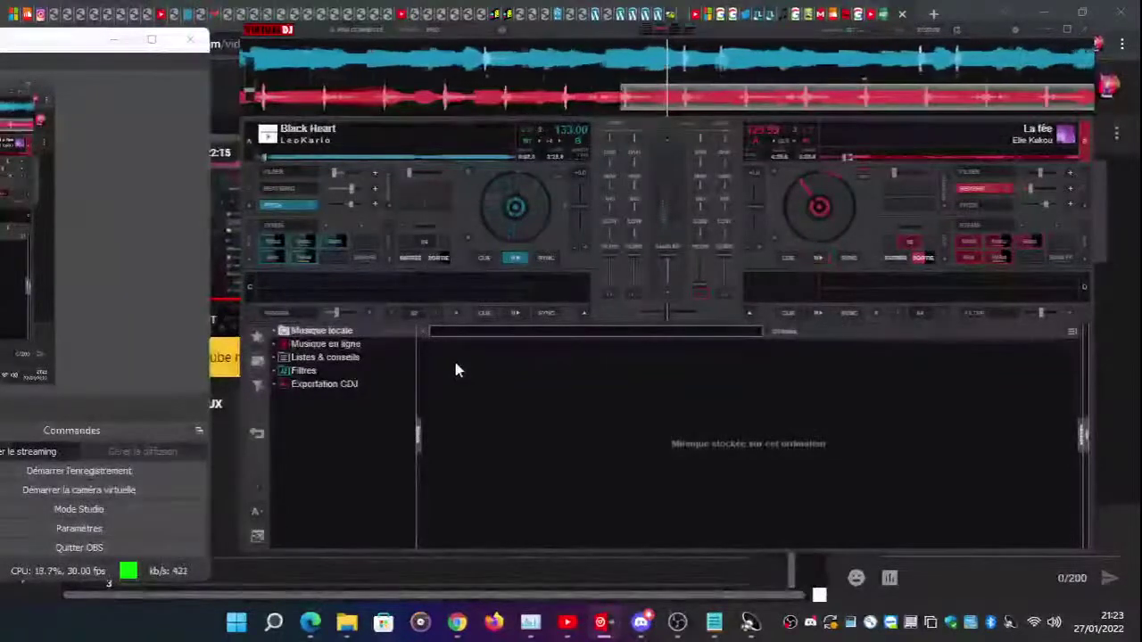
- Turn on the Beat Grid effect on deck 1 and open its settings
{"action": "left_click", "coordinate": [286, 190]}
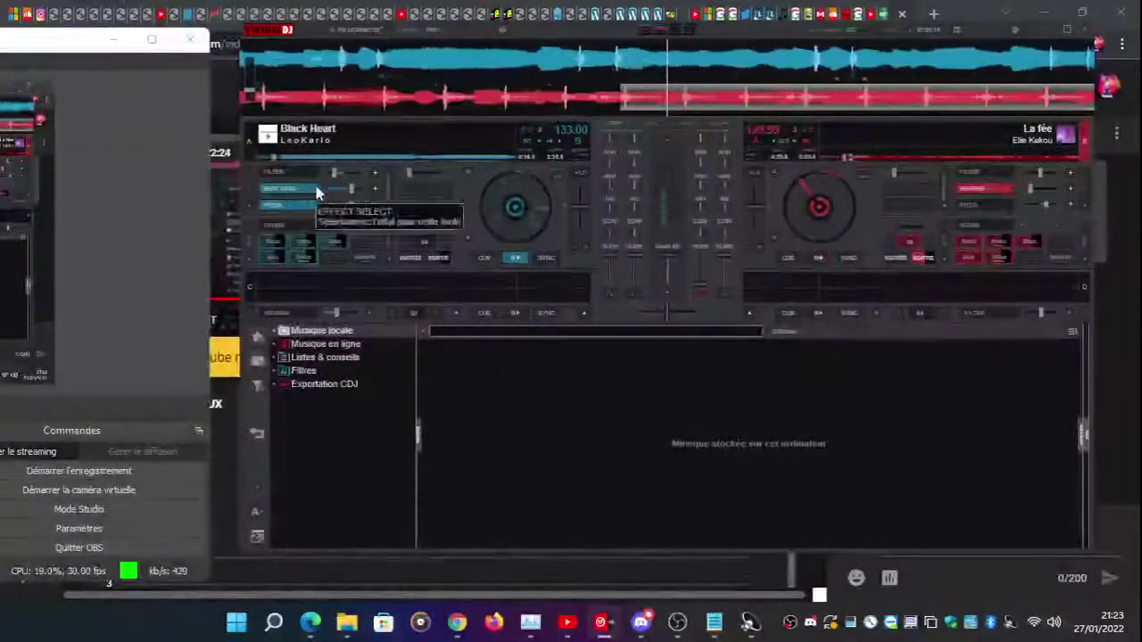
{"action": "left_click", "coordinate": [314, 189]}
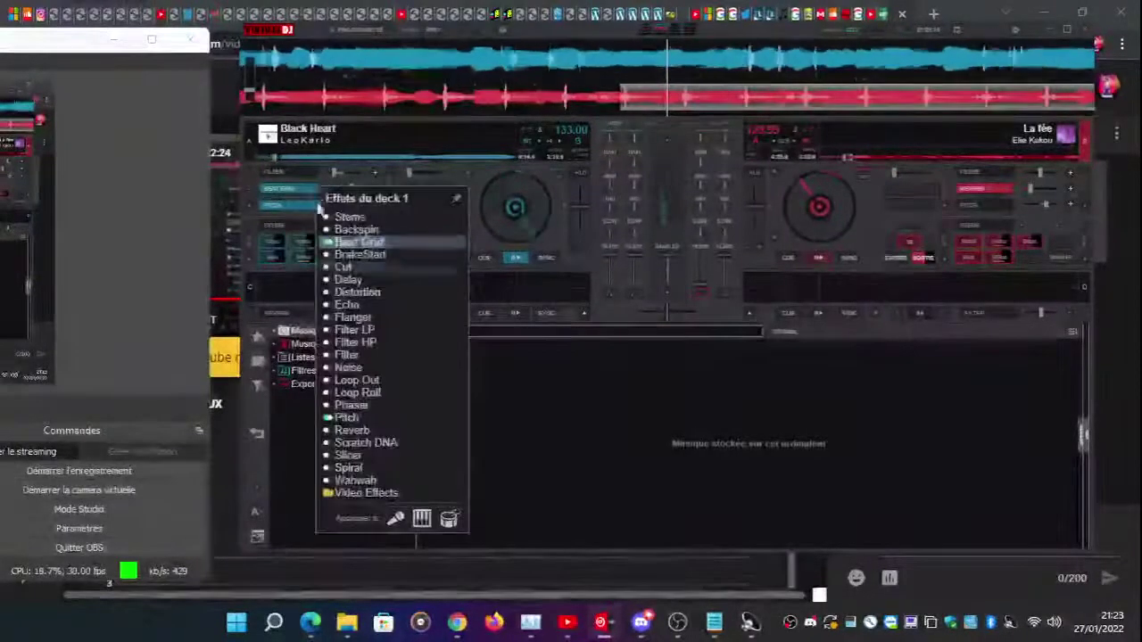
{"action": "left_click", "coordinate": [457, 242]}
- Cycle through the Beat Grid pattern slots on deck 1 and settle on slot 6 of 8
{"action": "left_click", "coordinate": [823, 429]}
{"action": "left_click", "coordinate": [823, 429]}
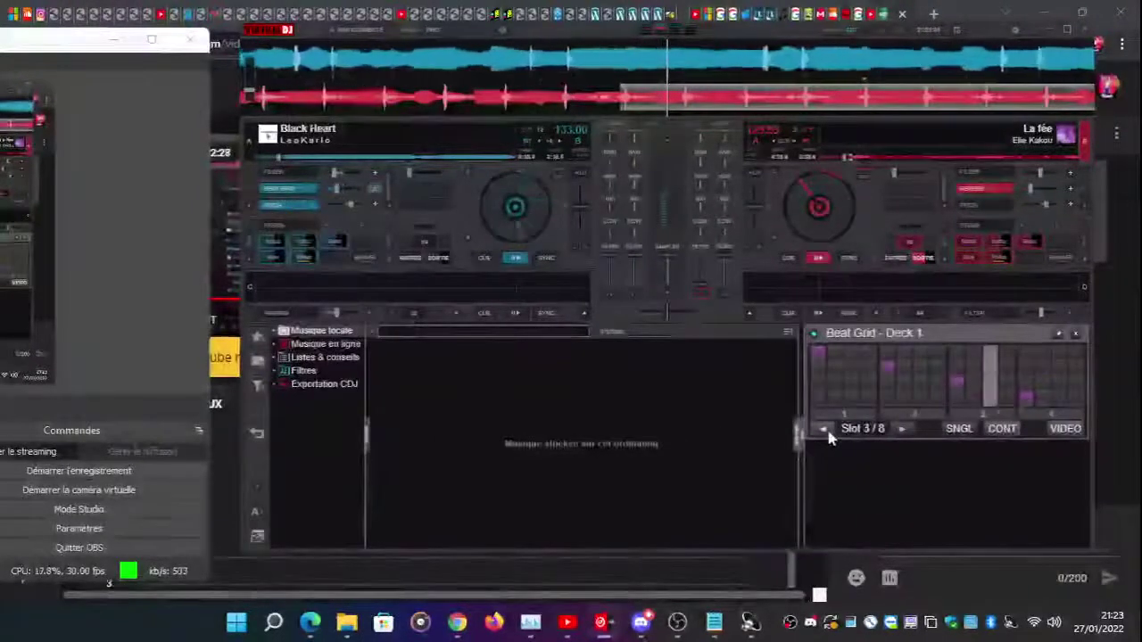
{"action": "left_click", "coordinate": [823, 429]}
{"action": "left_click", "coordinate": [823, 429]}
{"action": "left_click", "coordinate": [823, 429]}
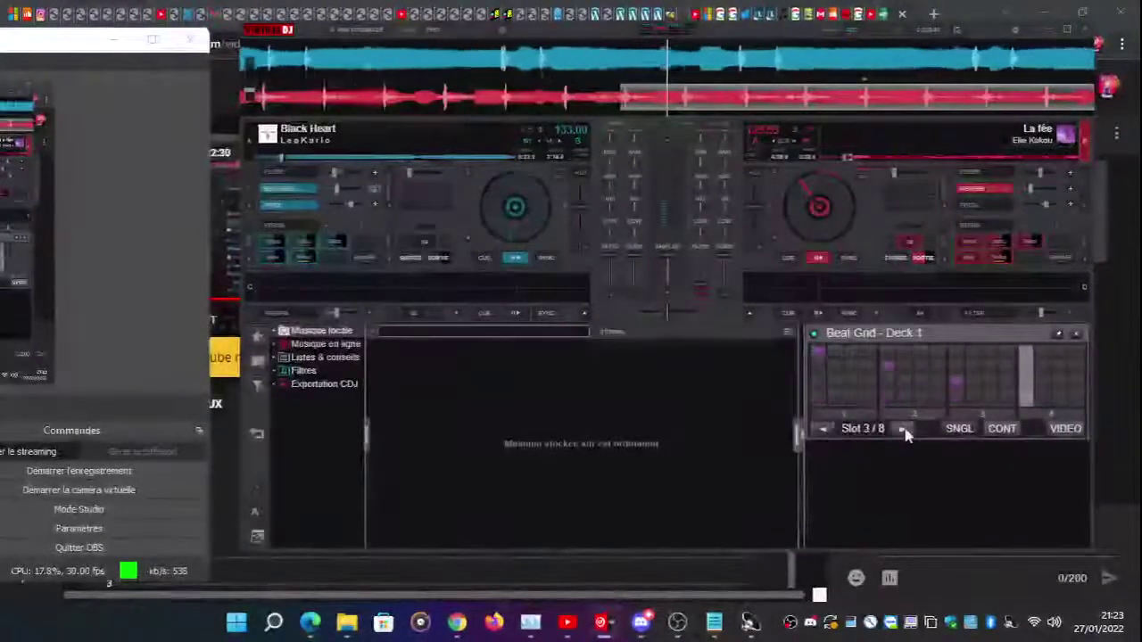
{"action": "left_click", "coordinate": [823, 429]}
{"action": "left_click", "coordinate": [822, 429]}
{"action": "left_click", "coordinate": [823, 429]}
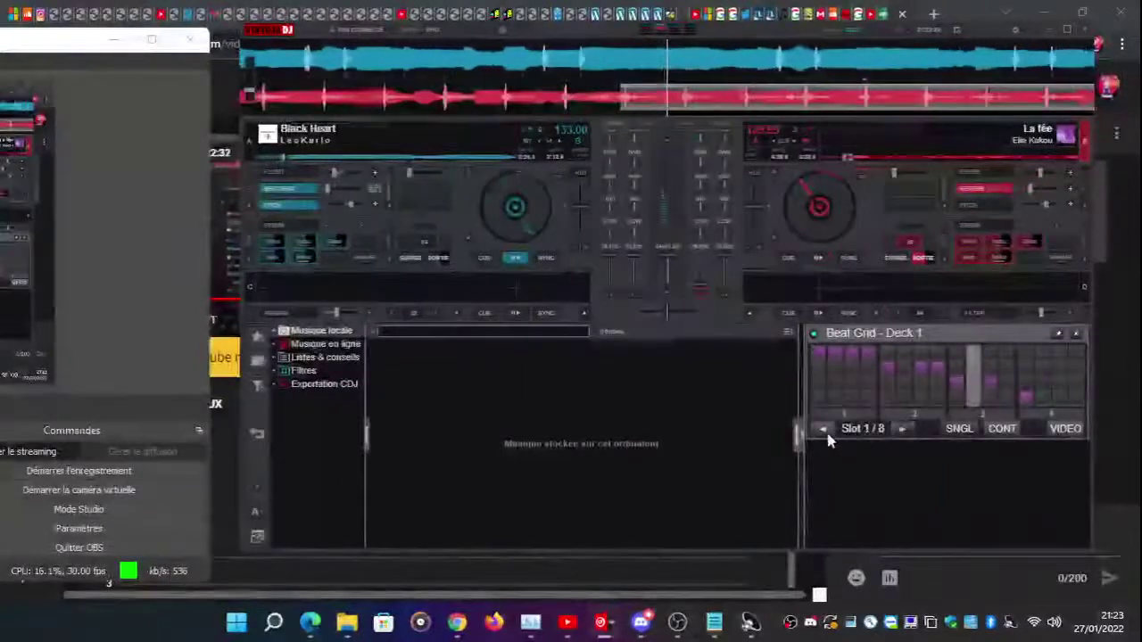
{"action": "left_click", "coordinate": [901, 429]}
{"action": "left_click", "coordinate": [901, 429]}
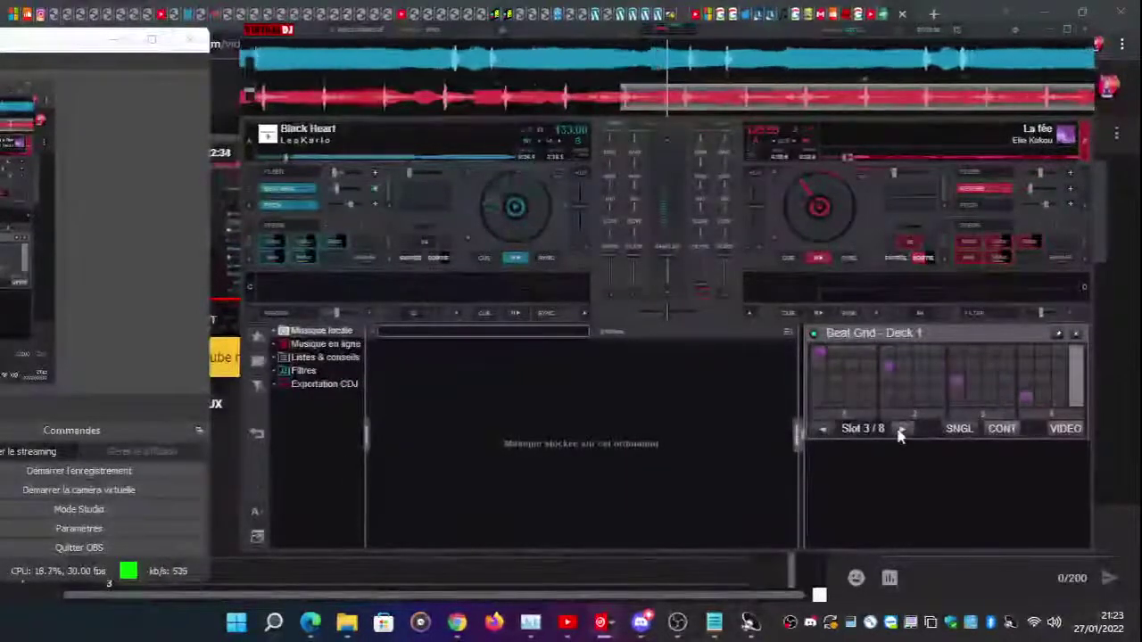
{"action": "left_click", "coordinate": [900, 429]}
{"action": "left_click", "coordinate": [900, 429]}
{"action": "left_click", "coordinate": [903, 431]}
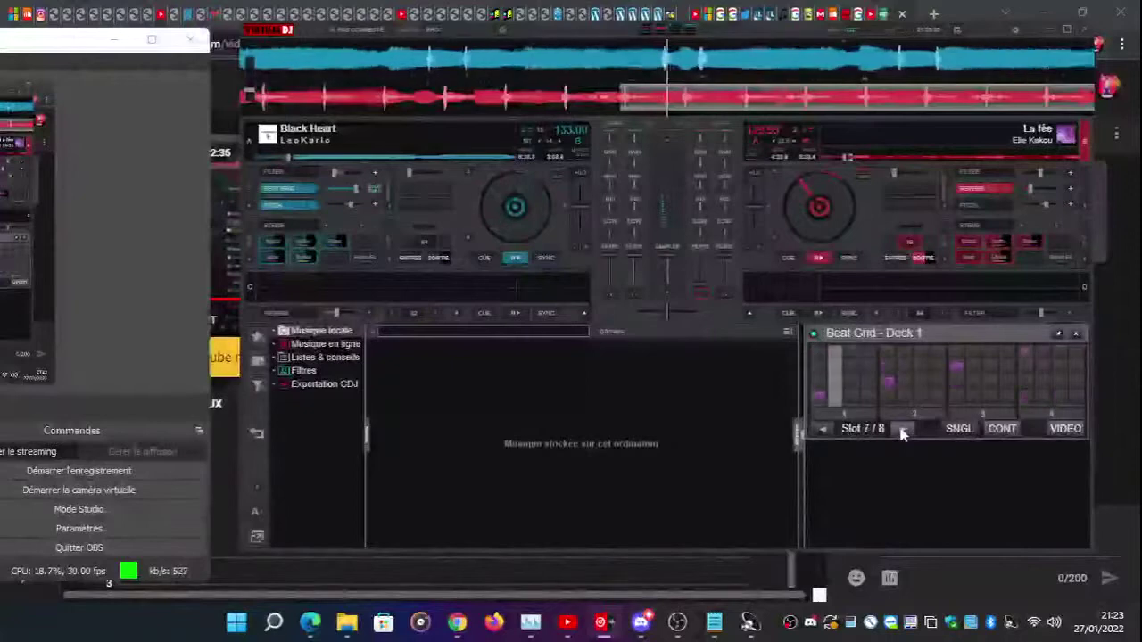
{"action": "left_click", "coordinate": [822, 430]}
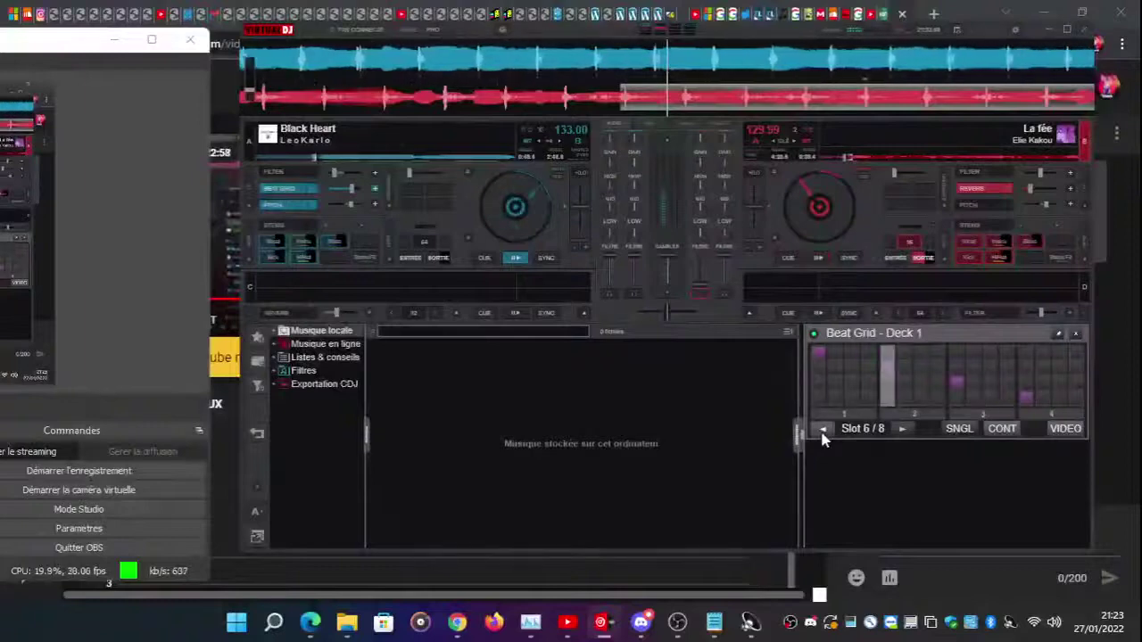
- Turn off Beat Grid on deck 1 and try the Filter effect briefly
{"action": "left_click", "coordinate": [285, 190]}
{"action": "left_click", "coordinate": [285, 171]}
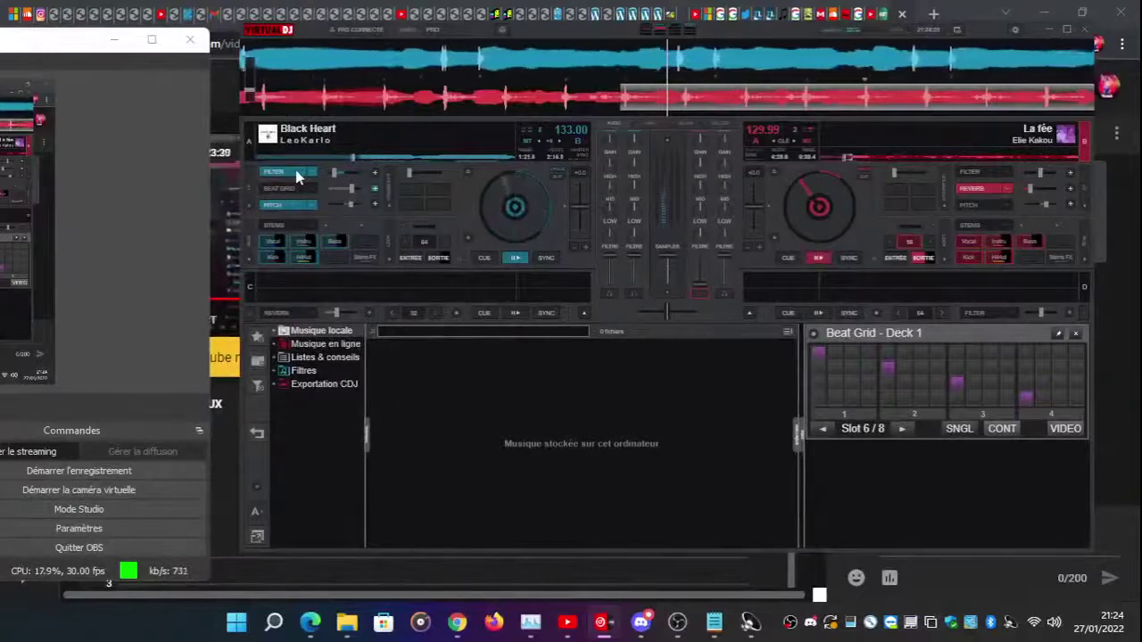
{"action": "left_click", "coordinate": [289, 182]}
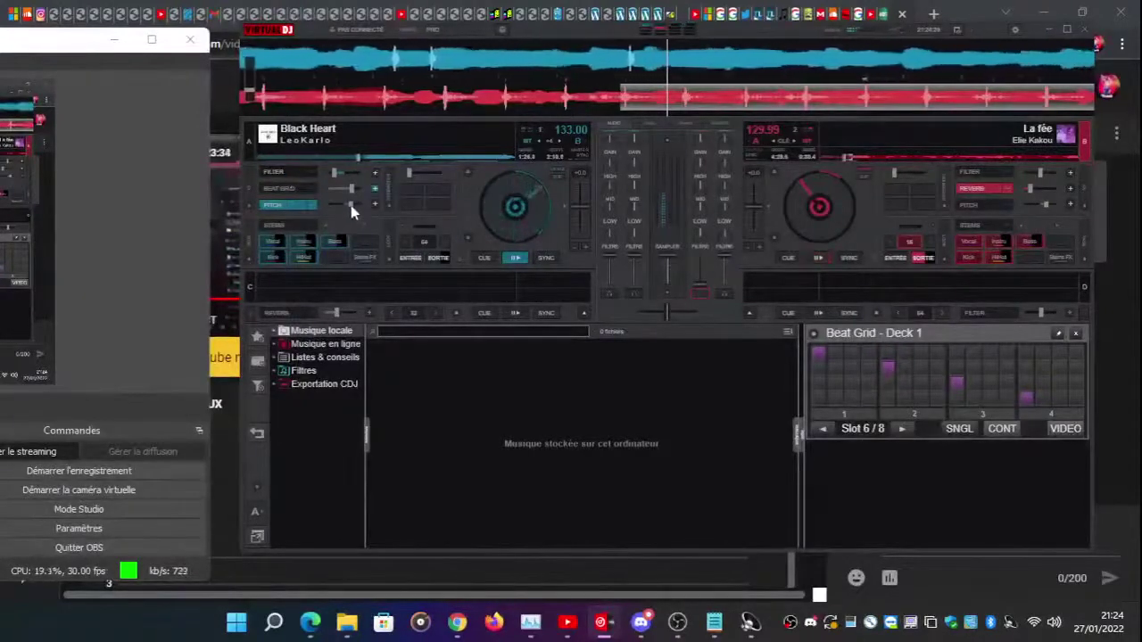
- Raise the Pitch effect on deck 1 to the key of C#
{"action": "mouse_move", "coordinate": [351, 205]}
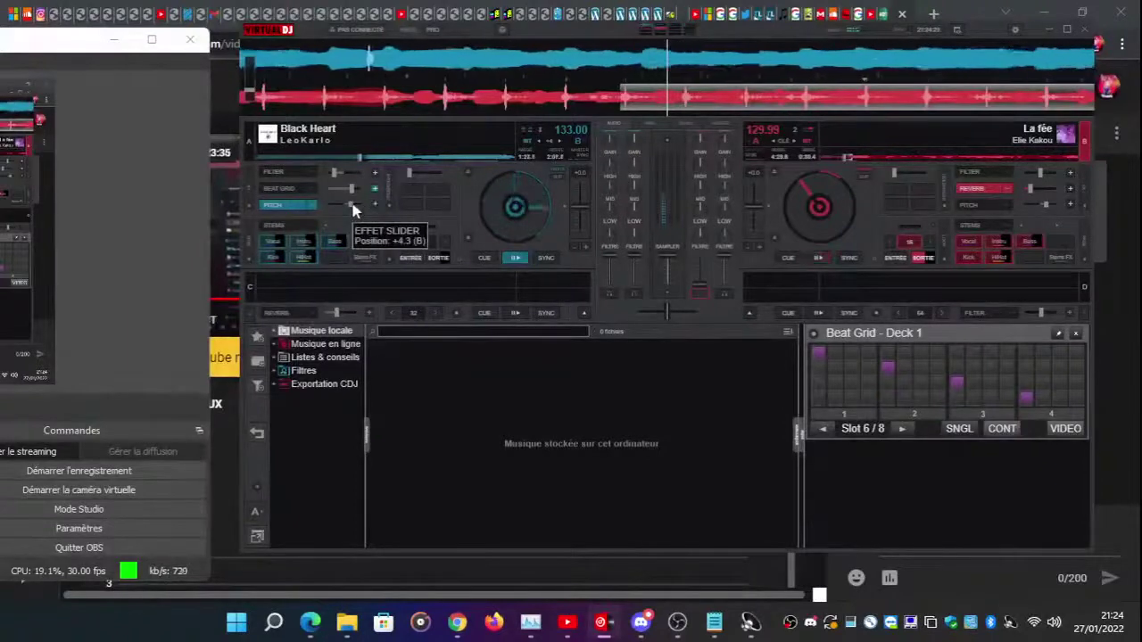
{"action": "scroll", "coordinate": [353, 208], "scroll_direction": "up", "scroll_amount": 2}
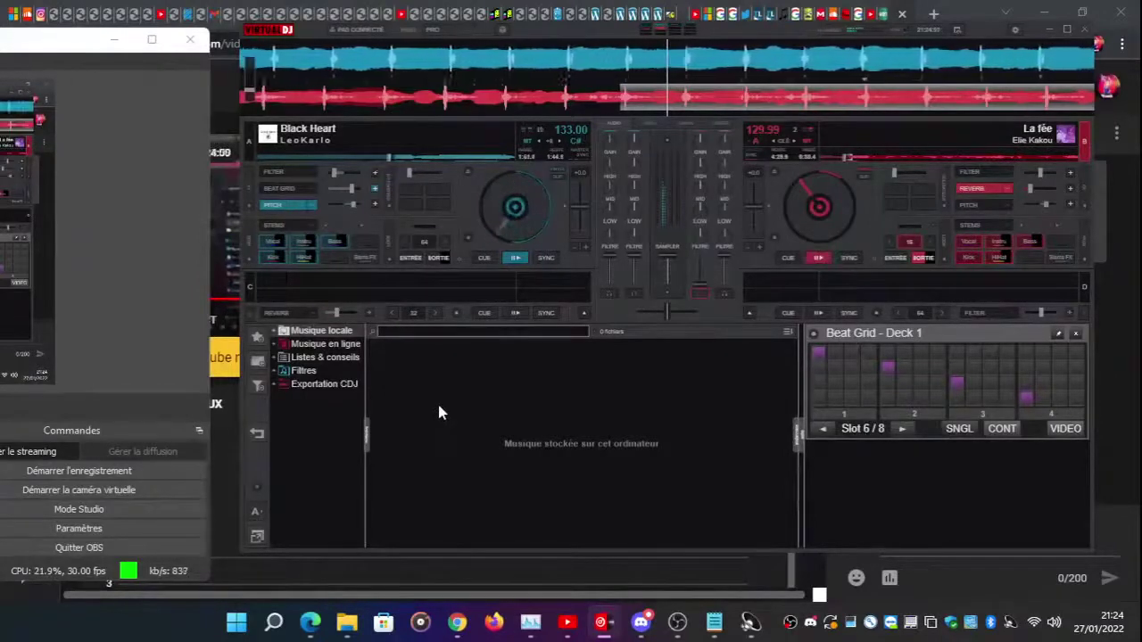
- Replace deck 1's Pitch effect with Reverb, show its settings and set its strength to 17.5%
{"action": "left_click", "coordinate": [310, 208]}
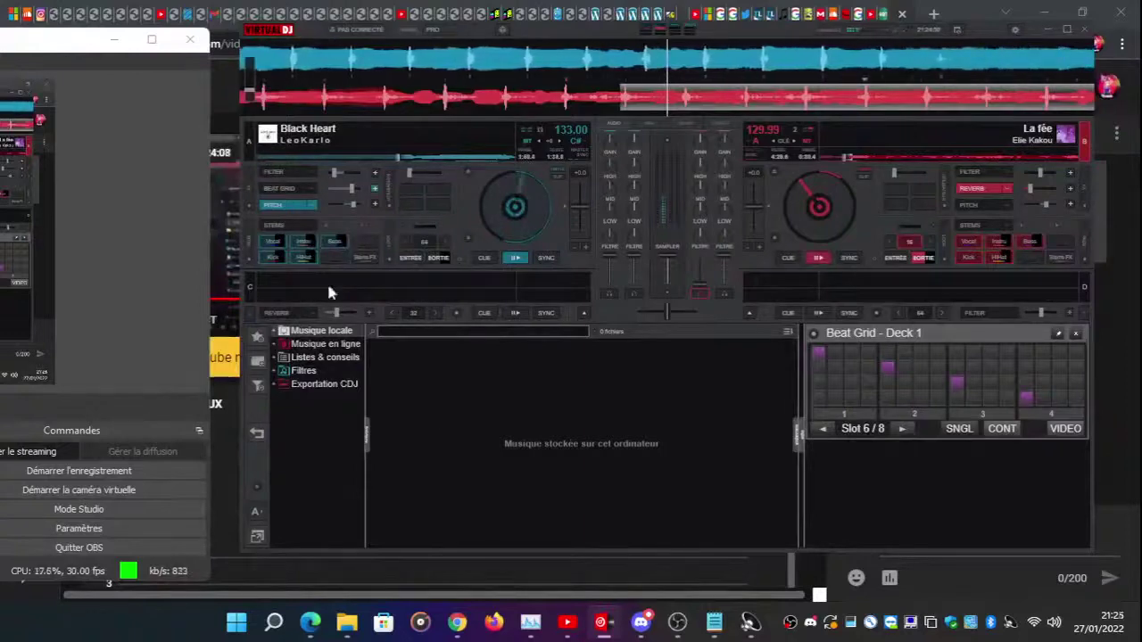
{"action": "right_click", "coordinate": [311, 208]}
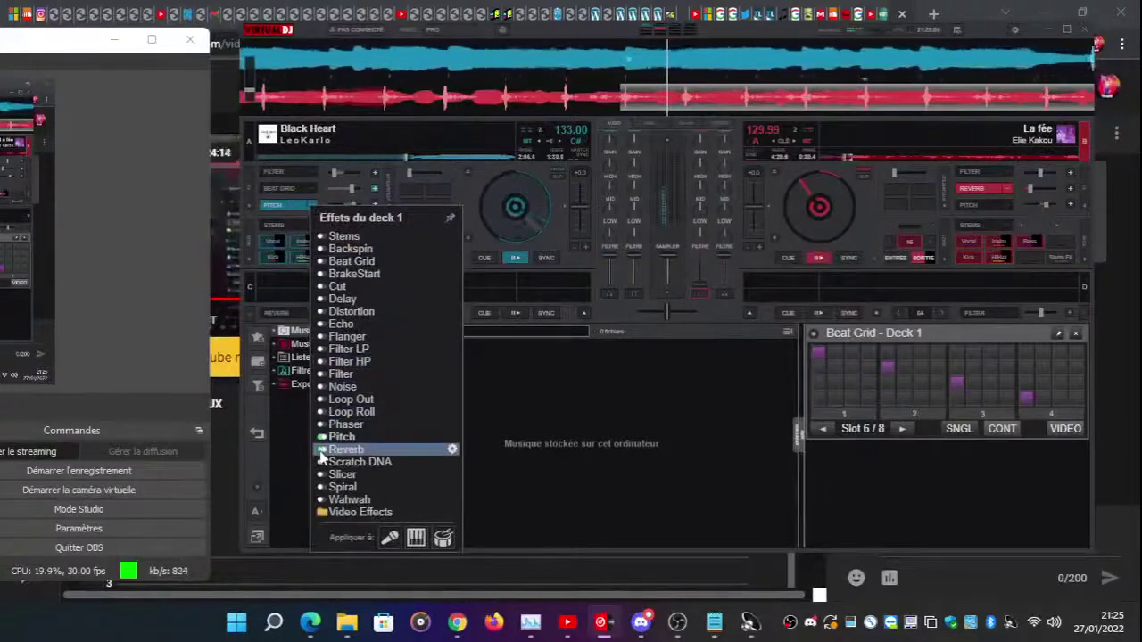
{"action": "left_click", "coordinate": [454, 452]}
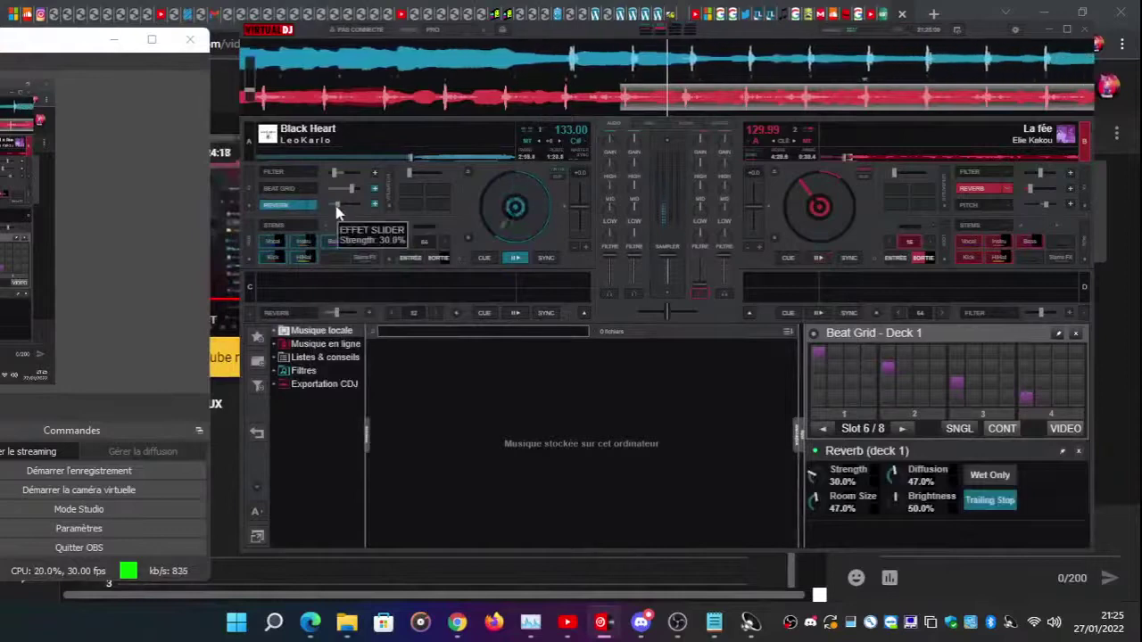
{"action": "left_click_drag", "start_coordinate": [339, 211], "coordinate": [334, 211]}
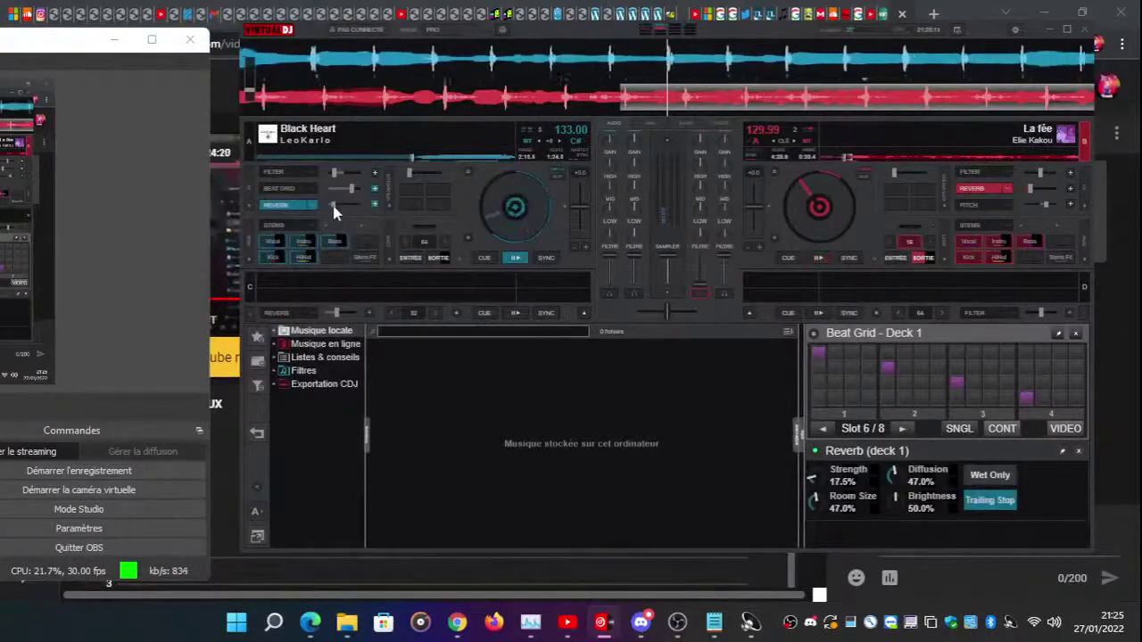
- Replace deck 1's Reverb effect with Delay and show the Delay settings
{"action": "left_click", "coordinate": [312, 207]}
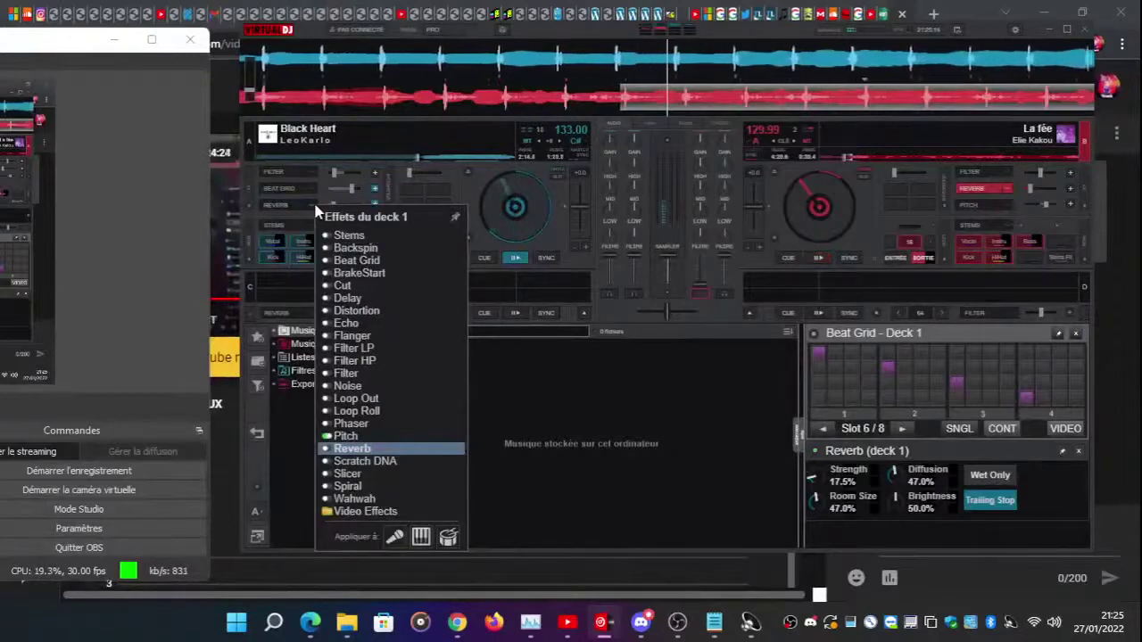
{"action": "left_click", "coordinate": [297, 207]}
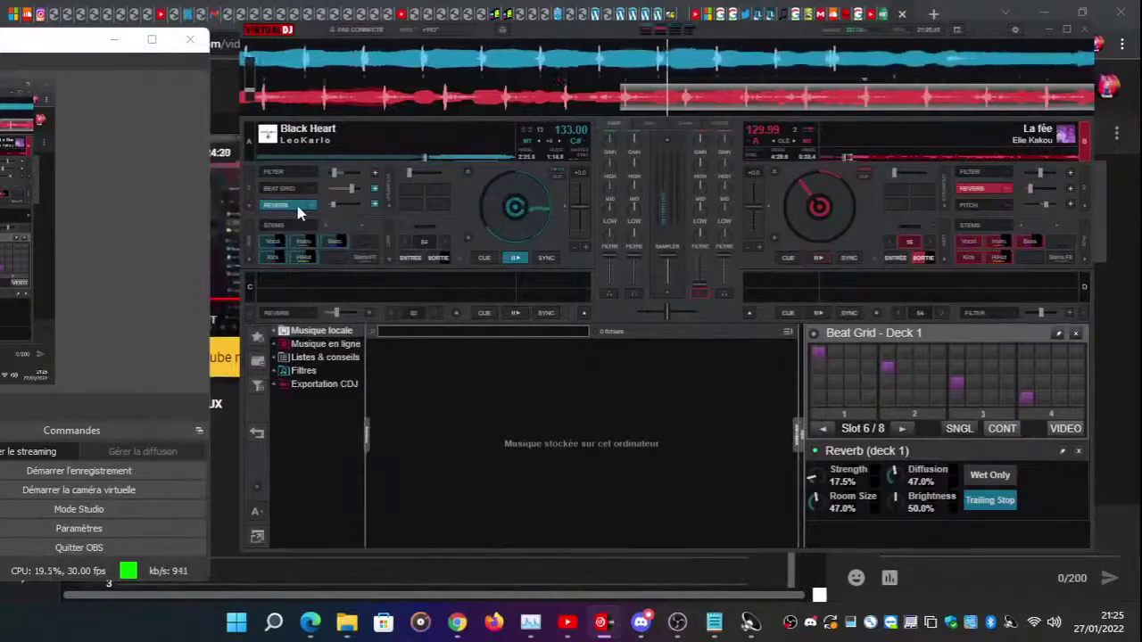
{"action": "left_click", "coordinate": [308, 206]}
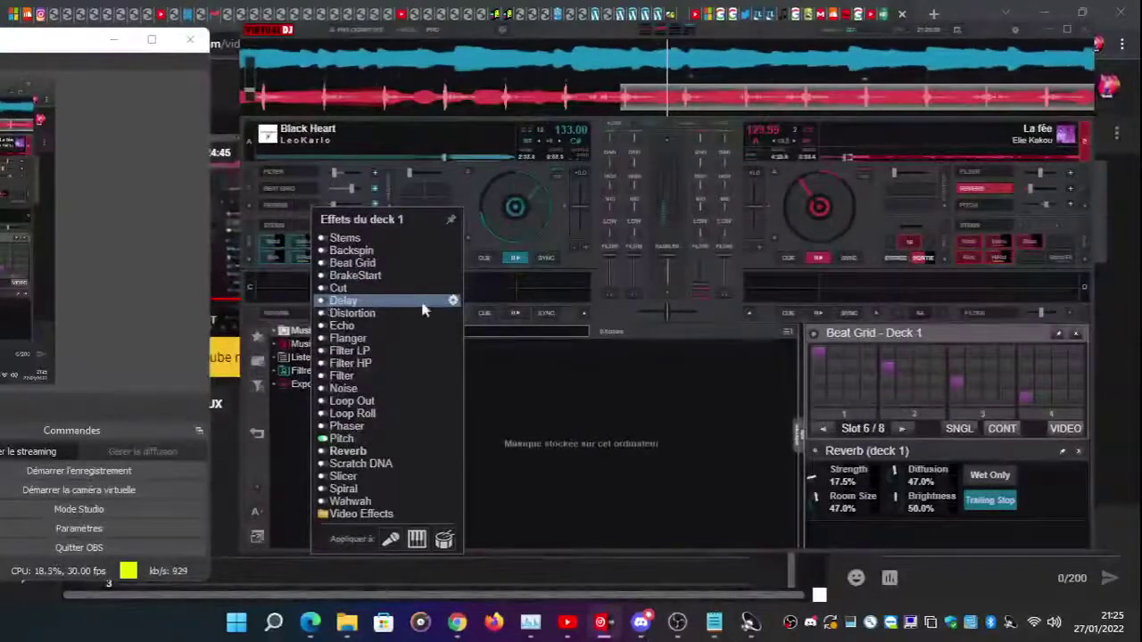
{"action": "left_click", "coordinate": [452, 301]}
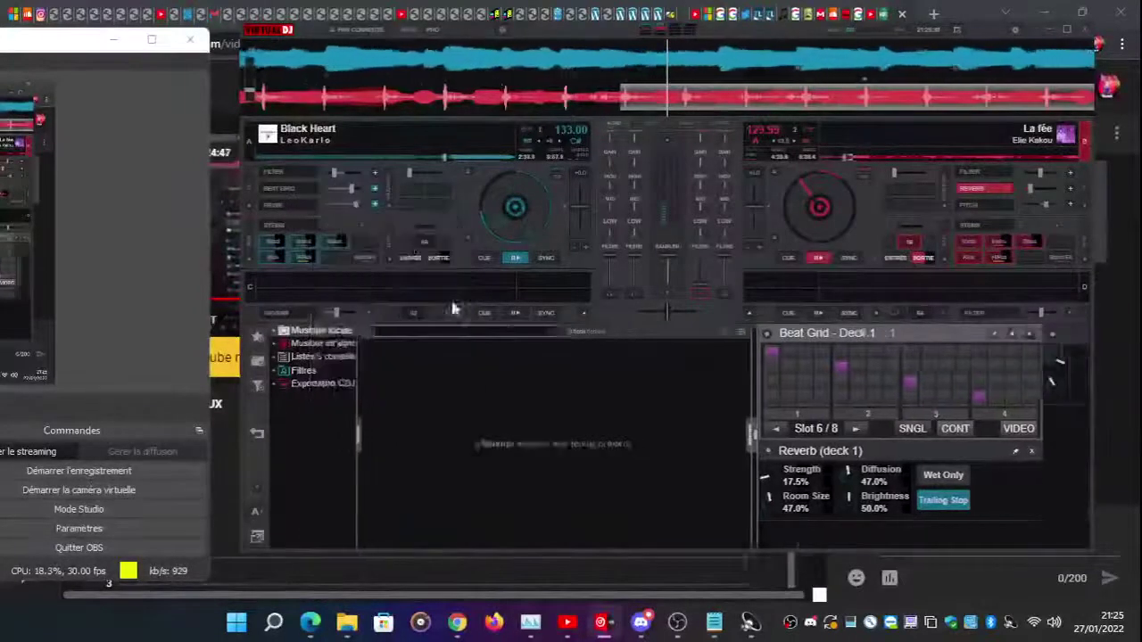
- Try the Delay on deck 1 at 12.5% wet/dry, raise it to 90%, and close the Delay settings
{"action": "left_click", "coordinate": [338, 203]}
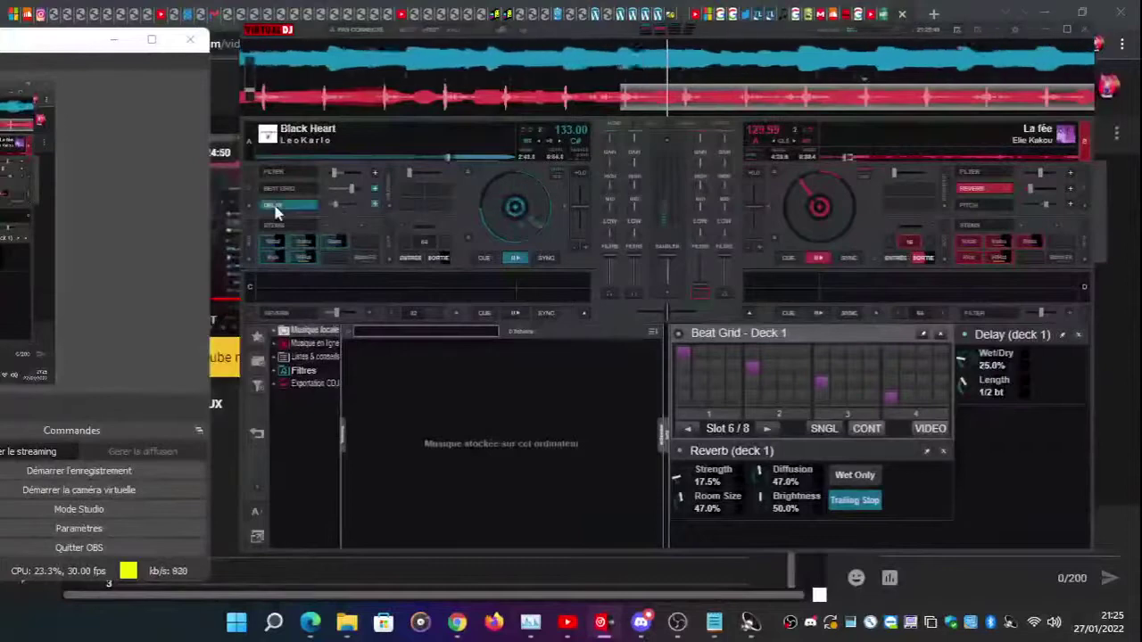
{"action": "left_click_drag", "start_coordinate": [332, 211], "coordinate": [332, 211]}
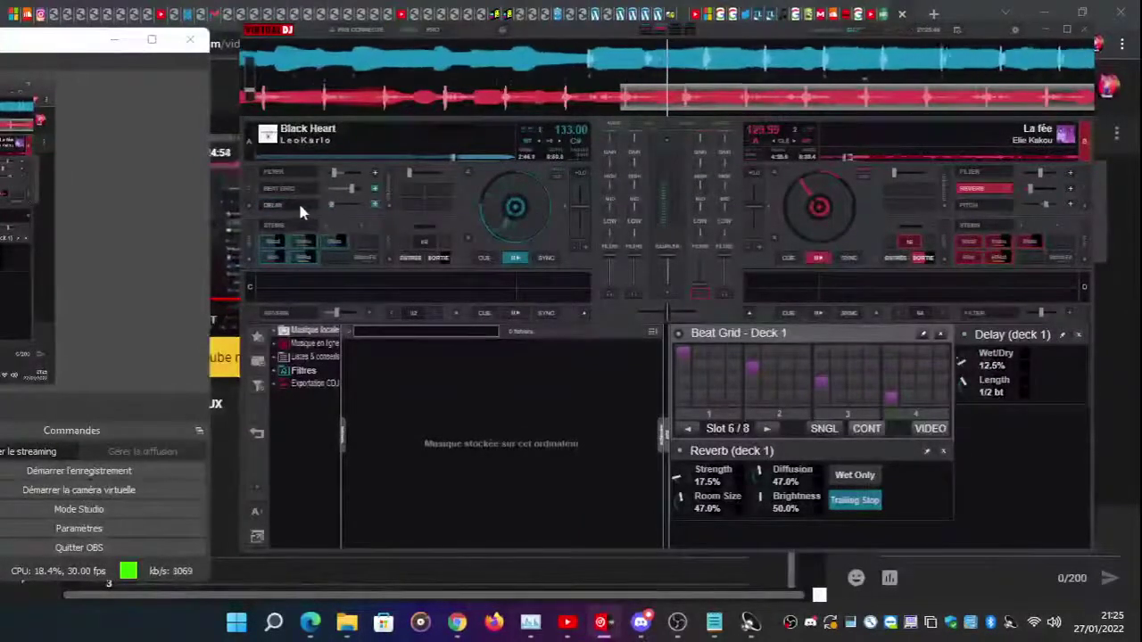
{"action": "left_click", "coordinate": [301, 209]}
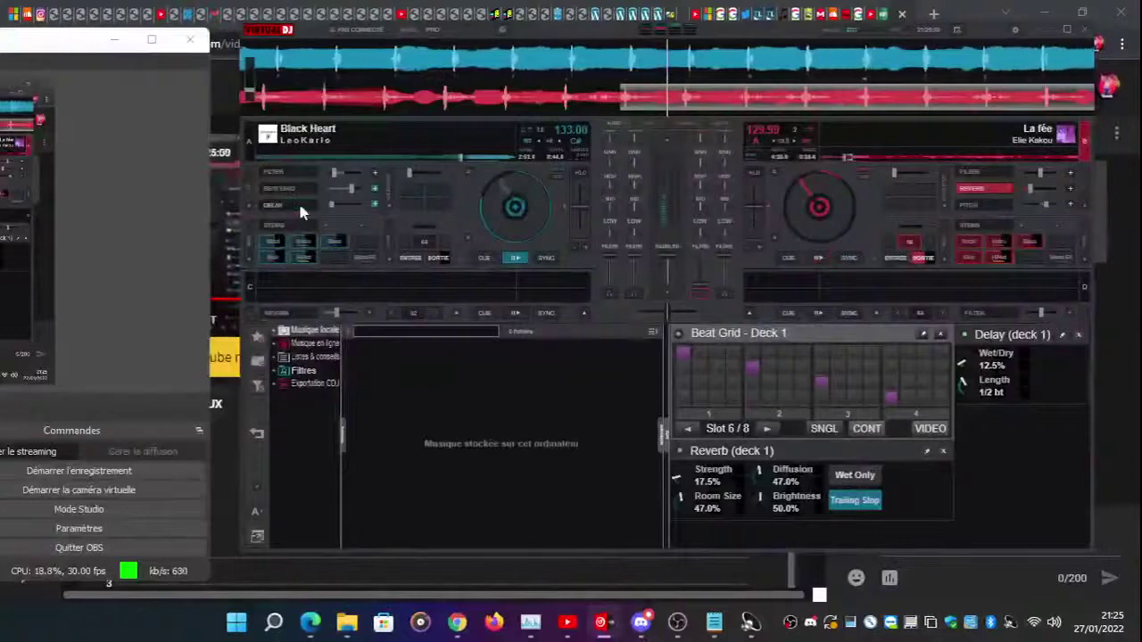
{"action": "left_click", "coordinate": [358, 208]}
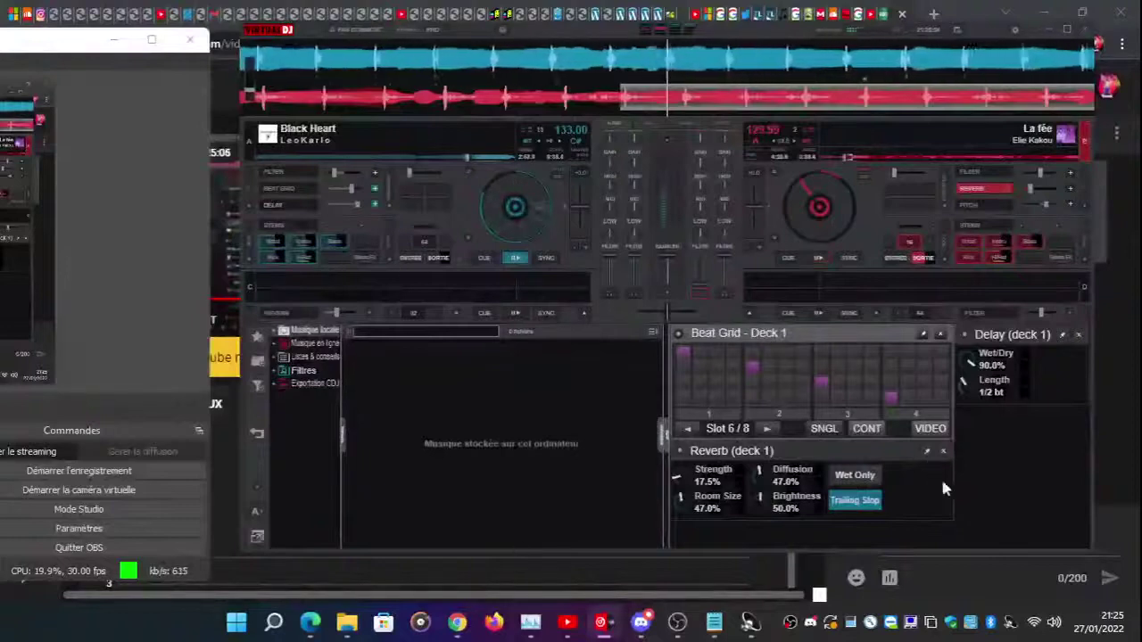
{"action": "left_click", "coordinate": [1079, 335]}
- Replace deck 1's Delay with Echo, show its settings and set its strength to 20%
{"action": "left_click", "coordinate": [312, 205]}
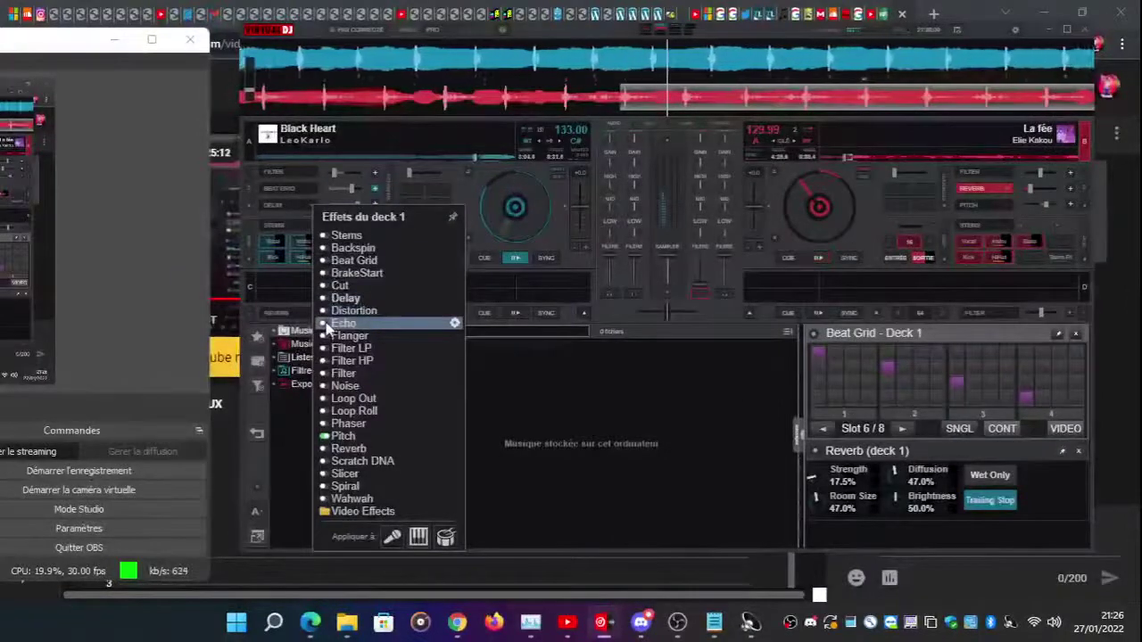
{"action": "left_click", "coordinate": [450, 324]}
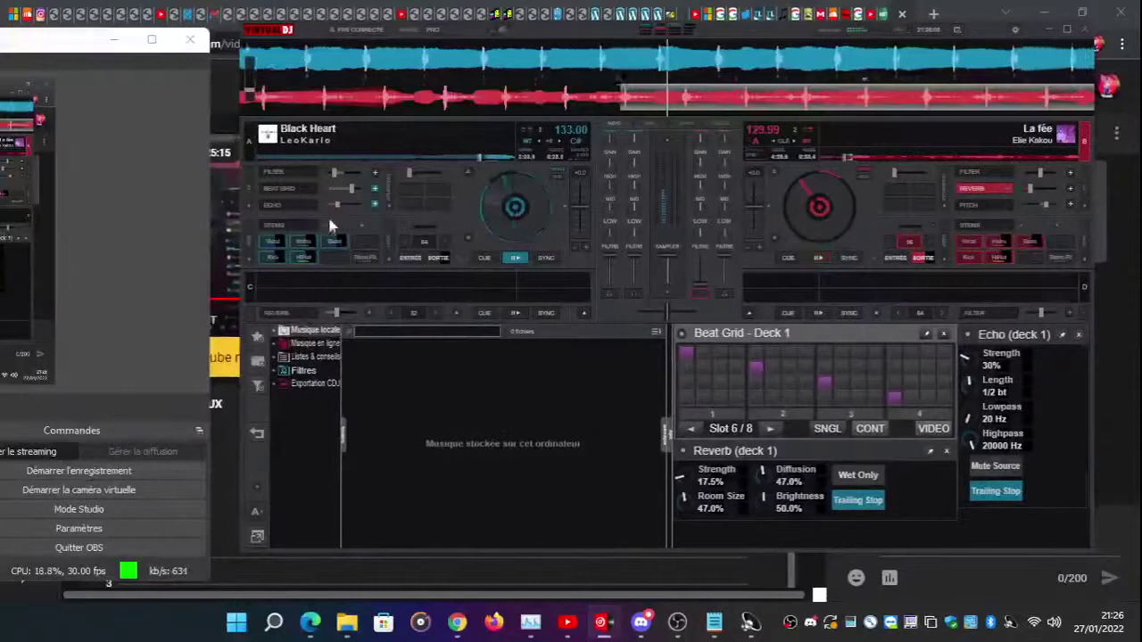
{"action": "left_click_drag", "start_coordinate": [339, 210], "coordinate": [336, 211]}
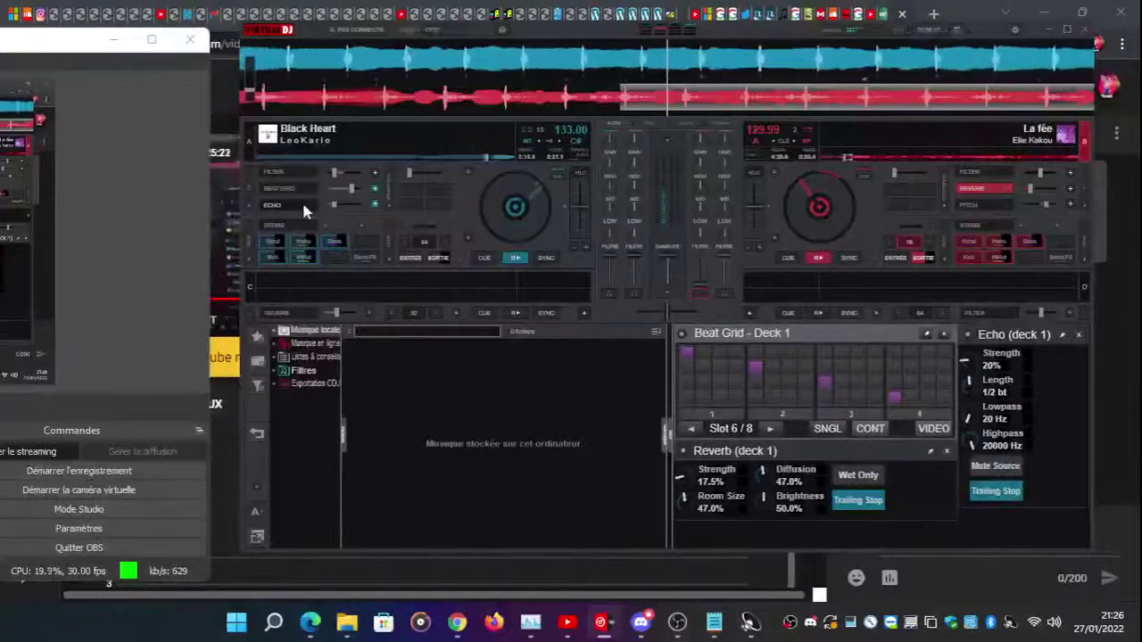
- Switch deck 1's third effect back to Pitch and close the open Echo, Beat Grid and Reverb settings
{"action": "left_click", "coordinate": [306, 207]}
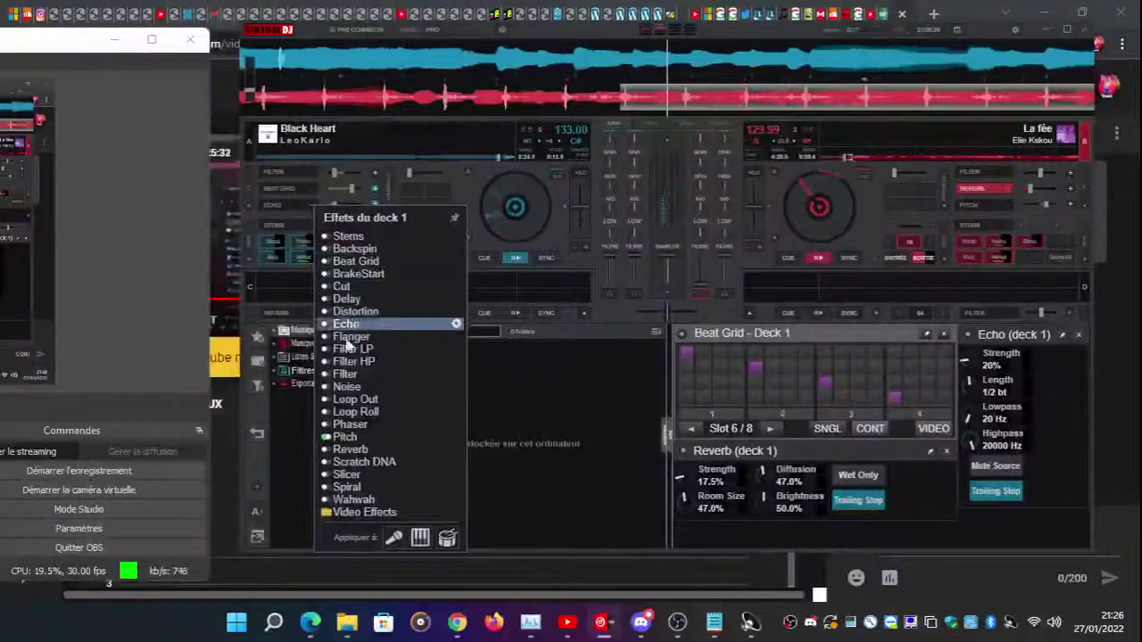
{"action": "left_click", "coordinate": [346, 436]}
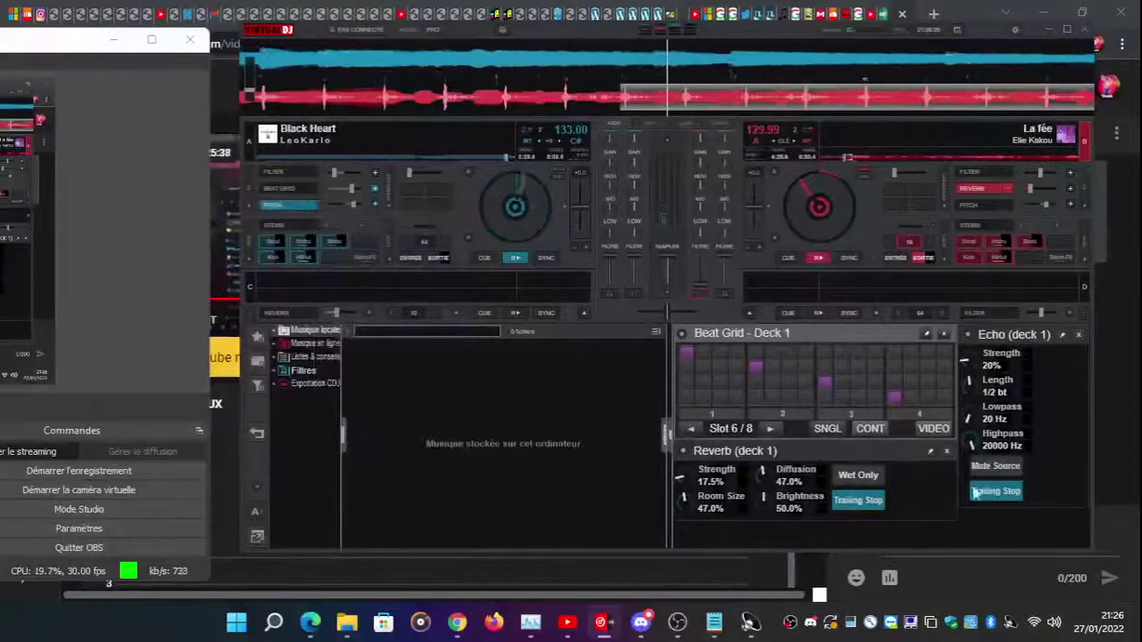
{"action": "left_click", "coordinate": [1077, 334]}
{"action": "left_click", "coordinate": [1077, 334]}
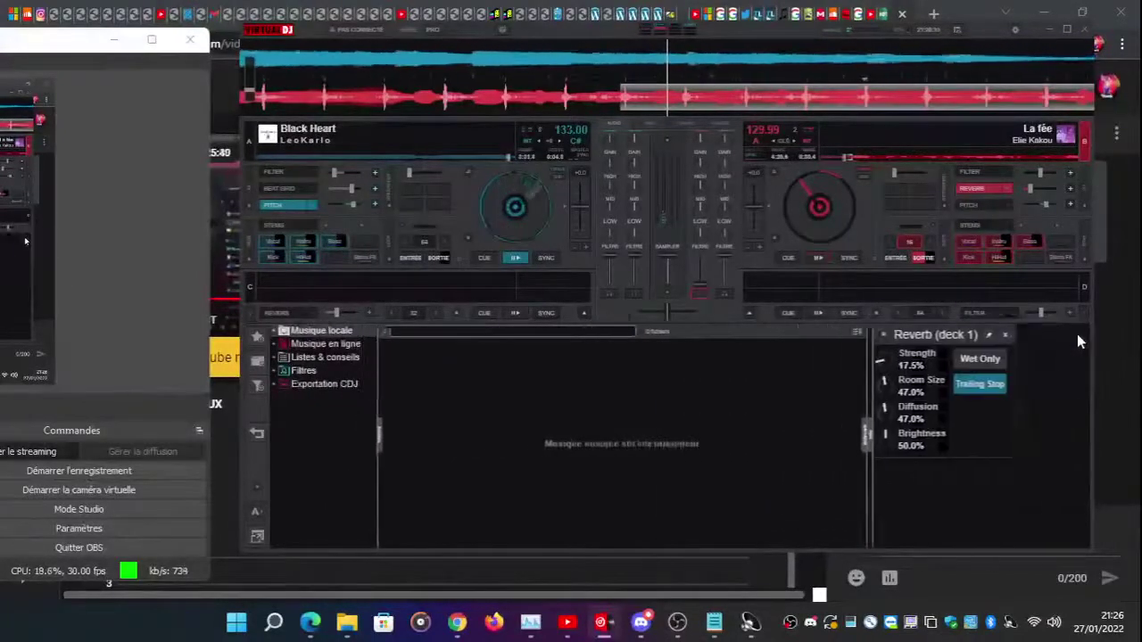
{"action": "left_click", "coordinate": [1076, 333]}
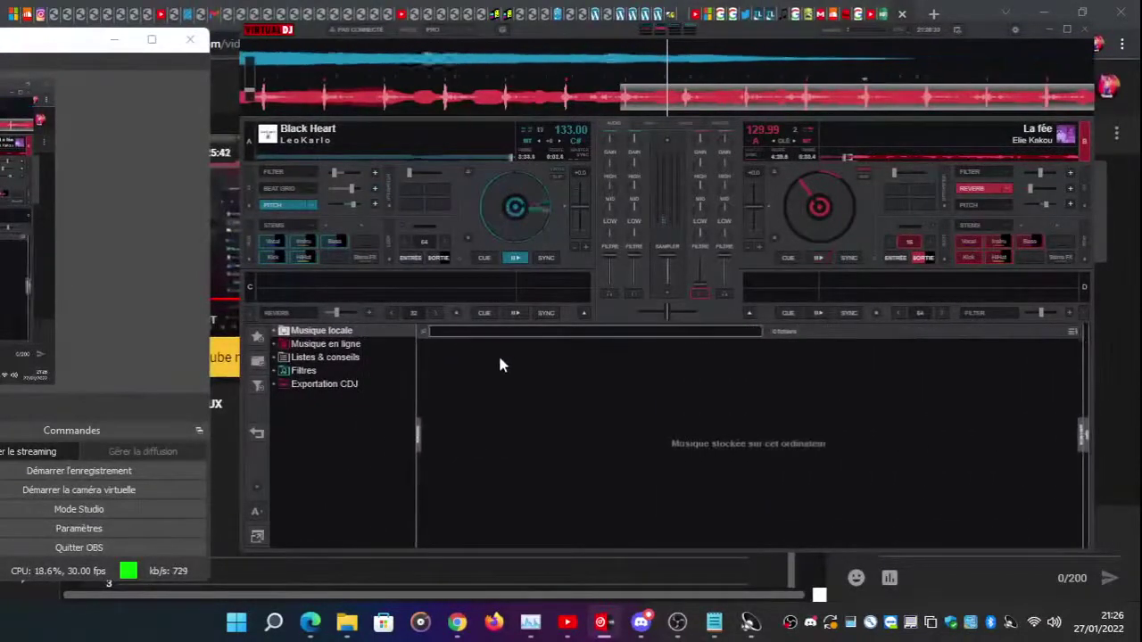
- Load the the-perfect-girl-mareux-instrumental MP3 from the Downloads folder onto deck 1
{"action": "key", "text": "Home"}
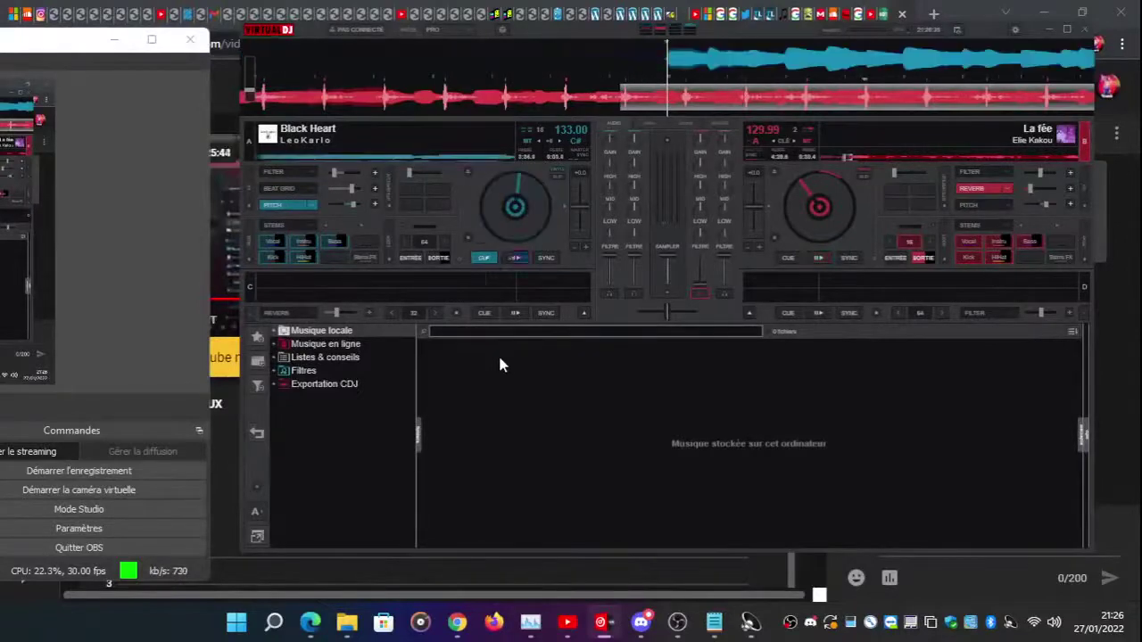
{"action": "left_click", "coordinate": [348, 624]}
{"action": "left_click", "coordinate": [682, 330]}
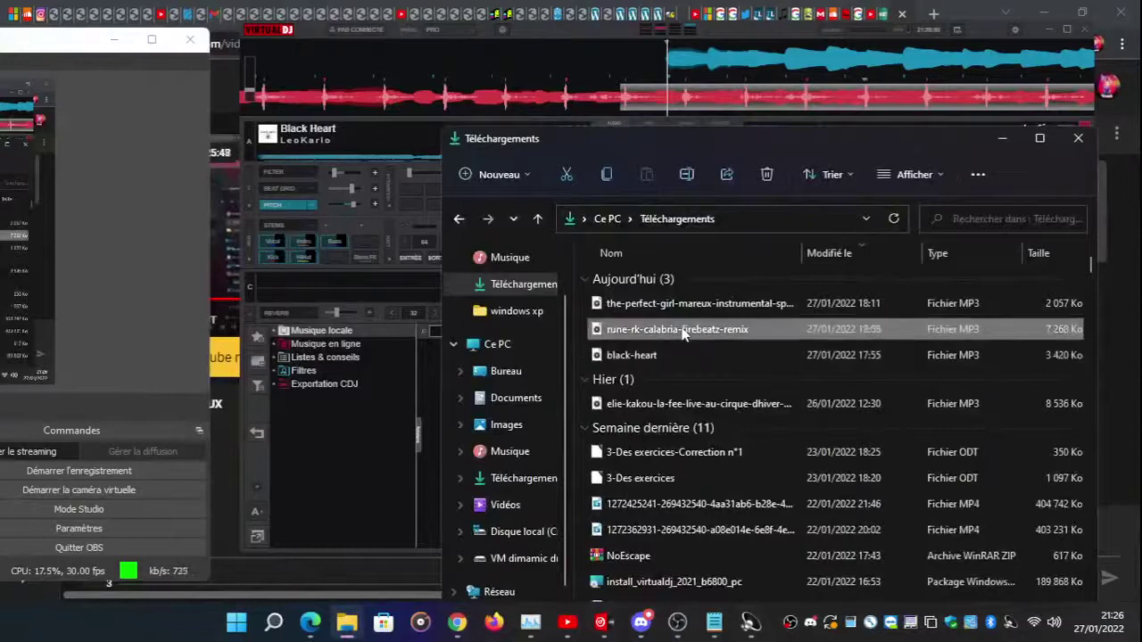
{"action": "left_click_drag", "start_coordinate": [683, 330], "coordinate": [560, 325]}
{"action": "left_click_drag", "start_coordinate": [678, 304], "coordinate": [399, 200]}
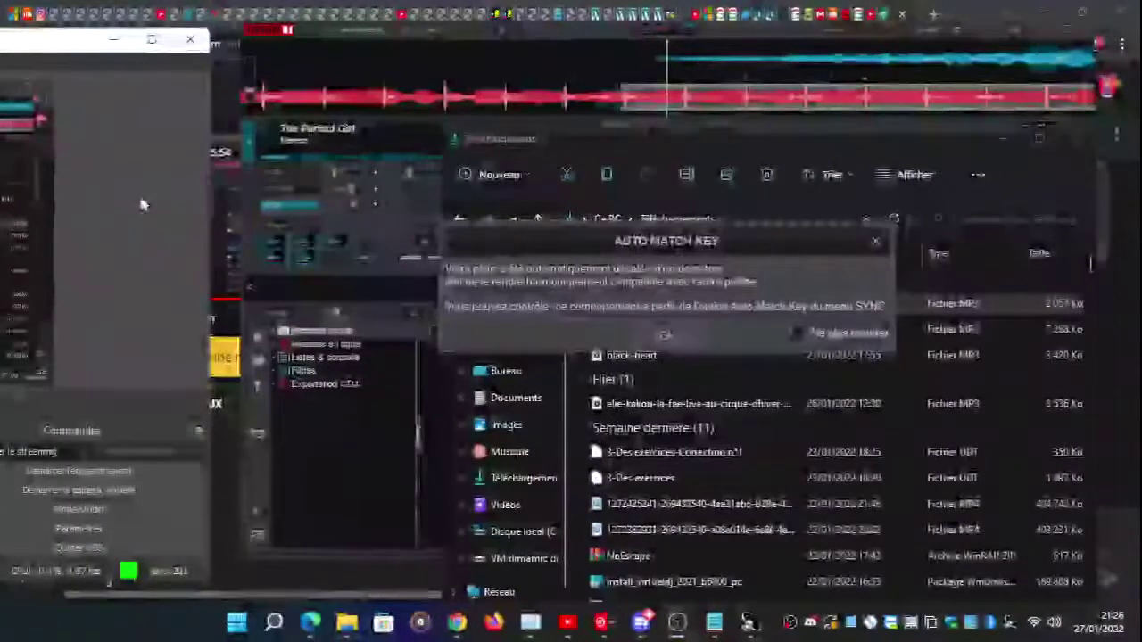
- Move the OBS window aside so deck 1 is uncovered and start playing The Perfect Girl
{"action": "left_click", "coordinate": [141, 205]}
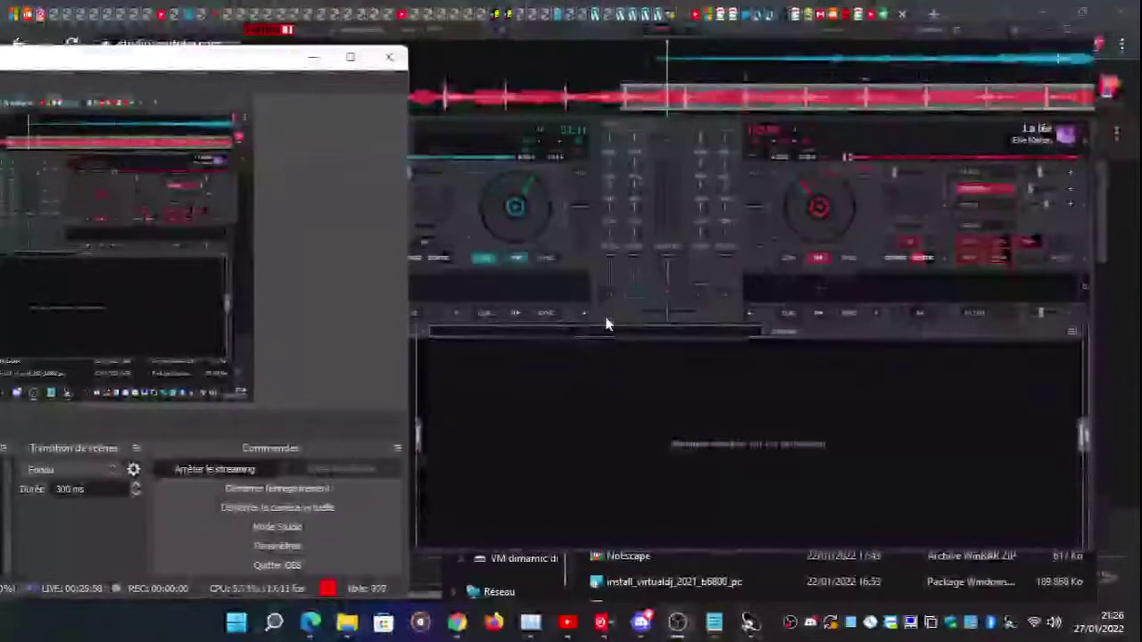
{"action": "left_click_drag", "start_coordinate": [255, 56], "coordinate": [34, 43]}
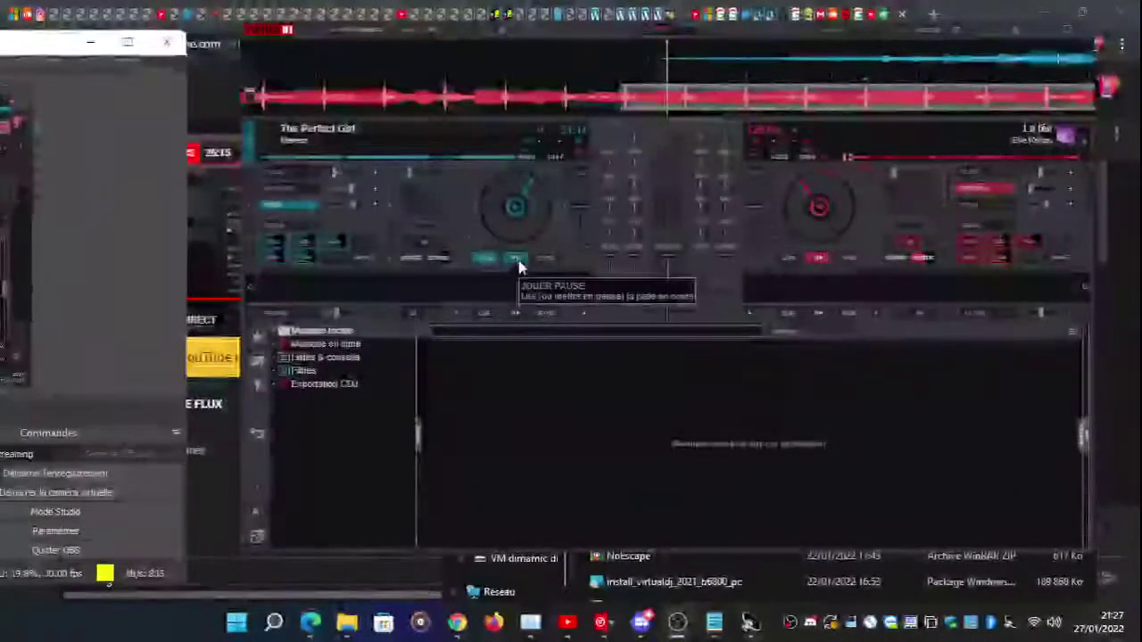
{"action": "left_click", "coordinate": [519, 262]}
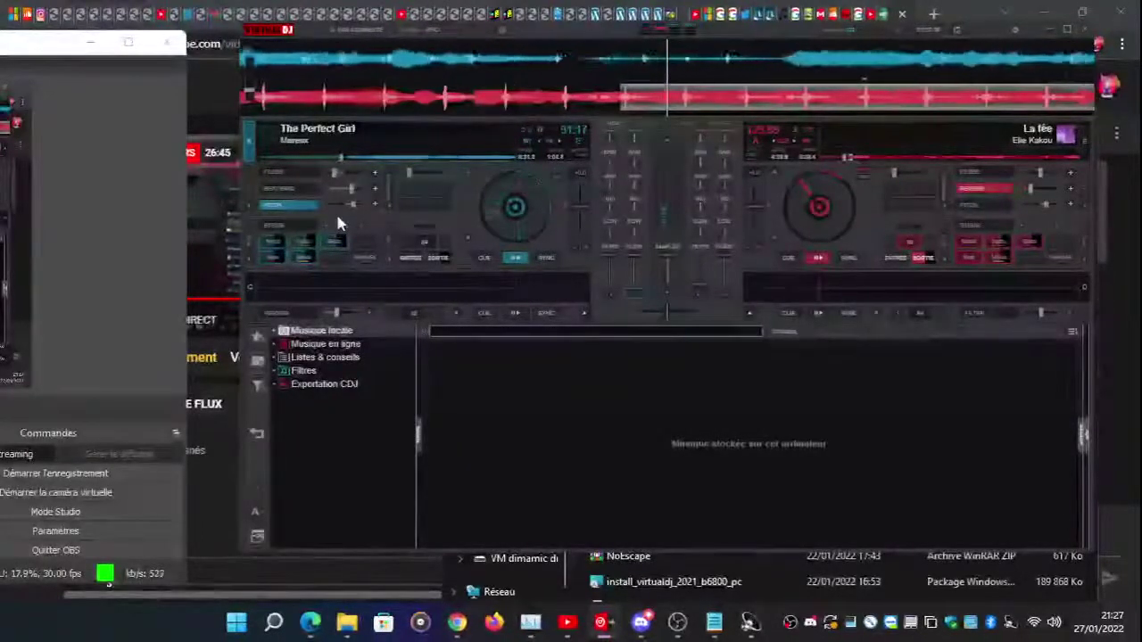
- Switch to the Dell Audio speaker and headphone settings and raise the system volume
{"action": "left_click", "coordinate": [749, 623]}
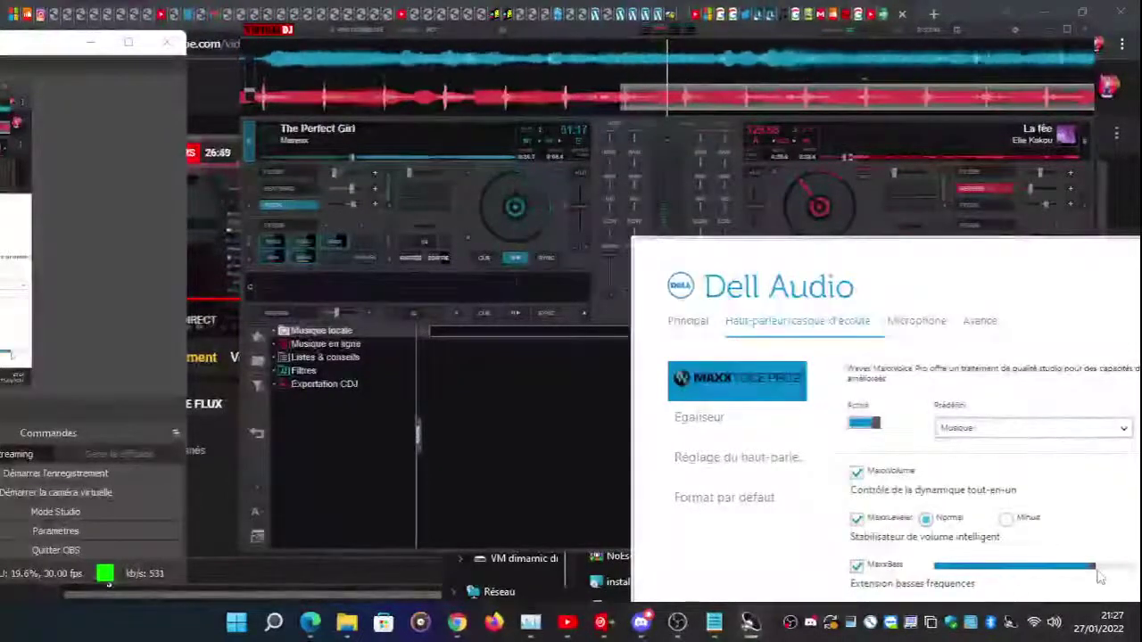
{"action": "key", "text": "XF86AudioRaiseVolume"}
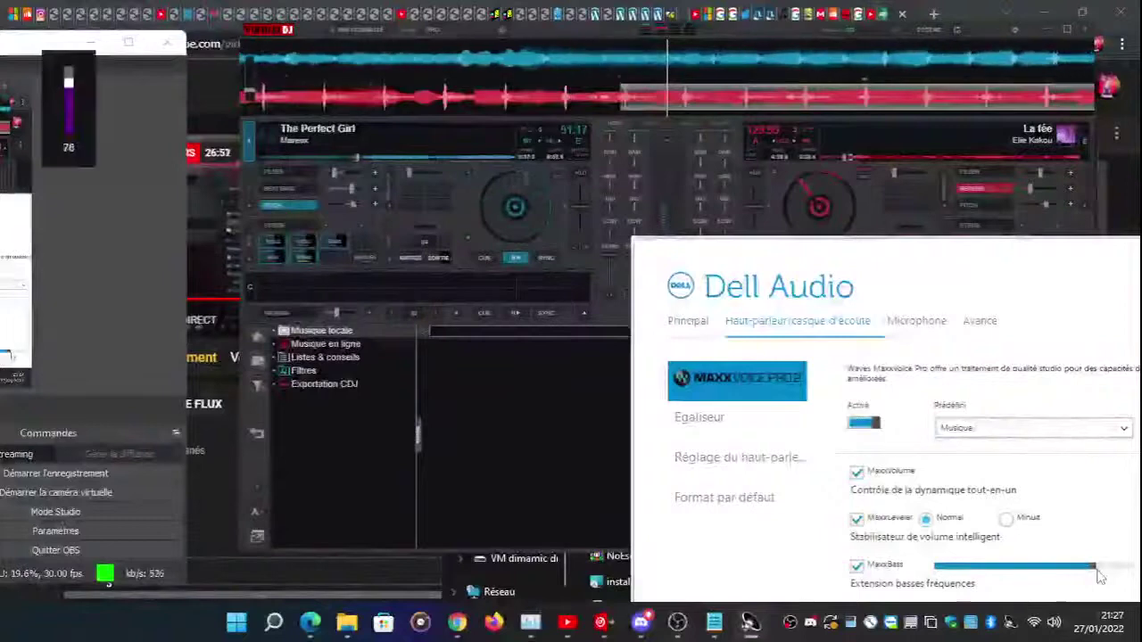
{"action": "key", "text": "XF86AudioRaiseVolume"}
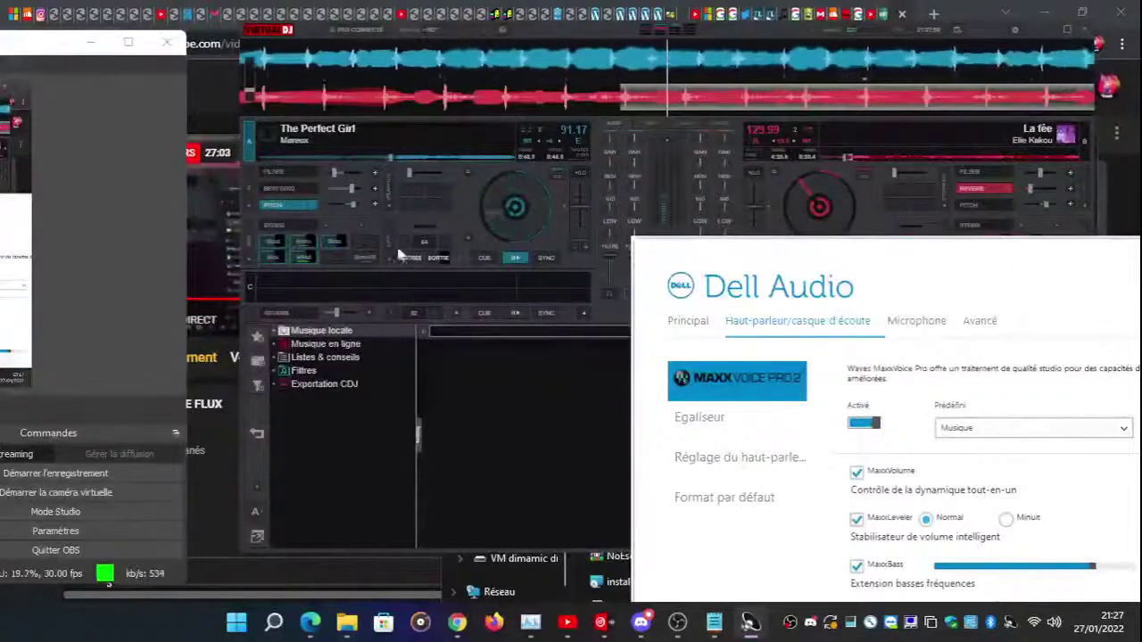
- Try the Filter effect on deck 1 by turning it on and off twice during The Perfect Girl
{"action": "left_click", "coordinate": [292, 172]}
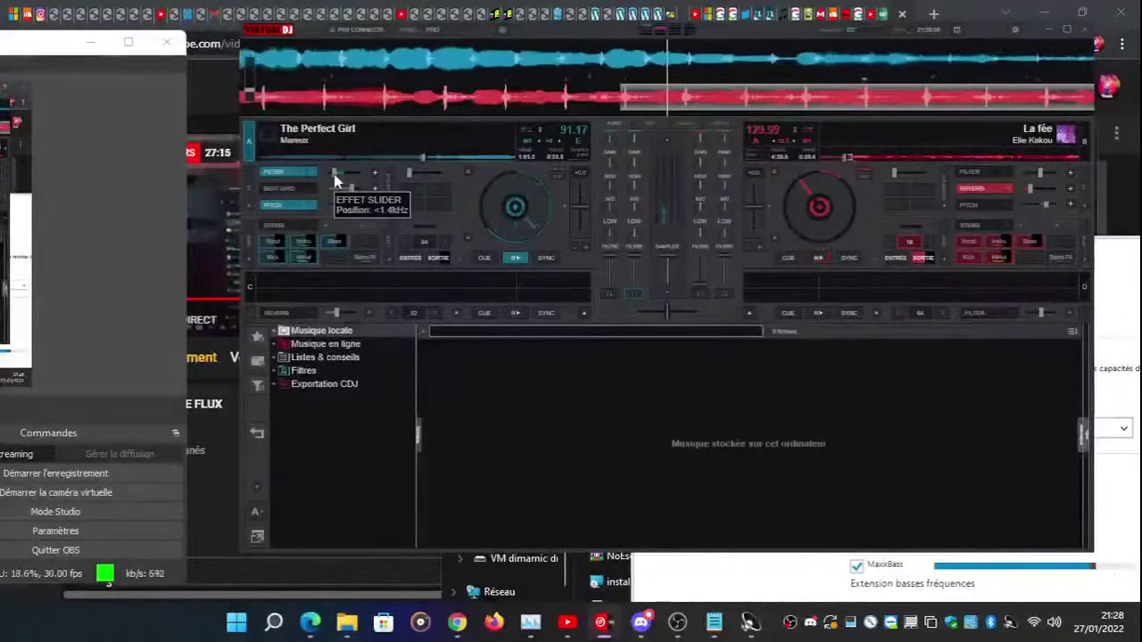
{"action": "left_click", "coordinate": [288, 172]}
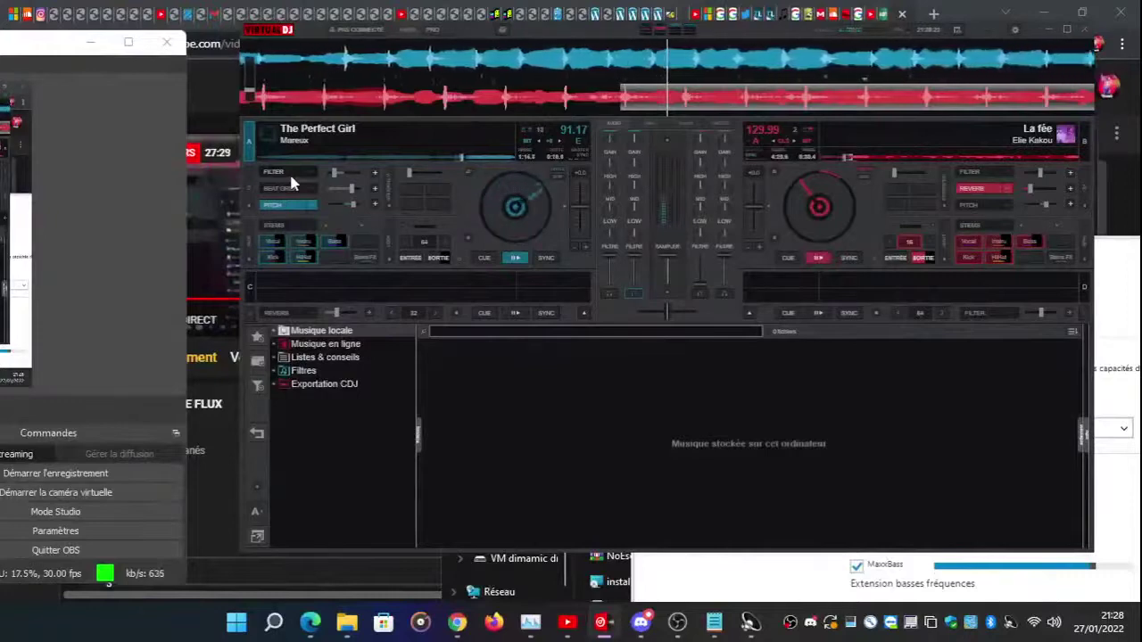
{"action": "left_click", "coordinate": [290, 174]}
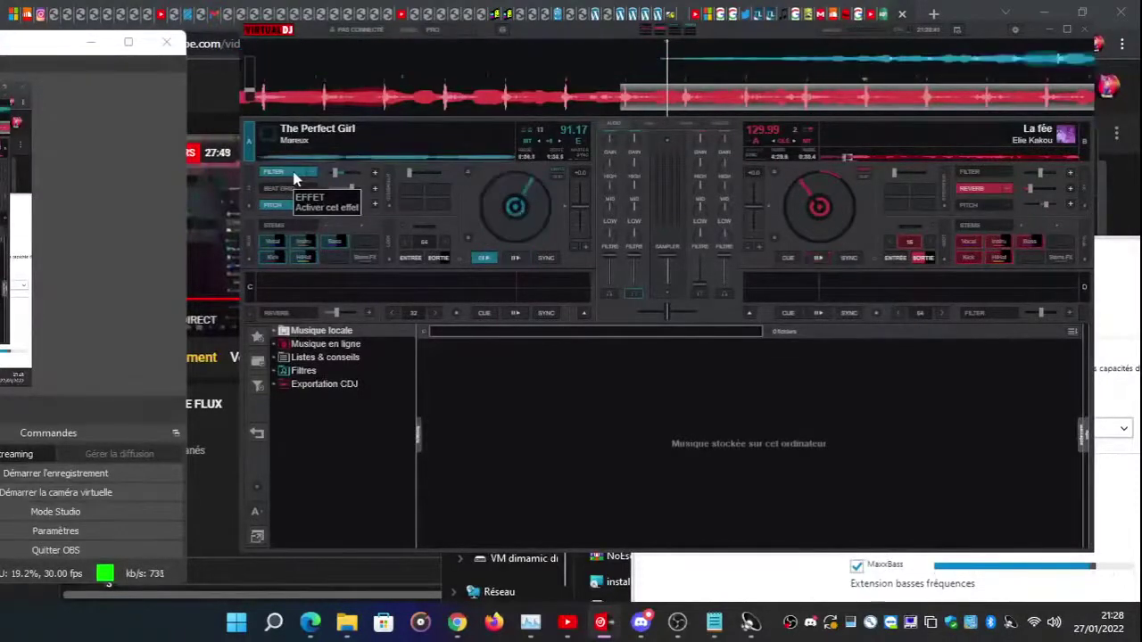
{"action": "left_click", "coordinate": [294, 175]}
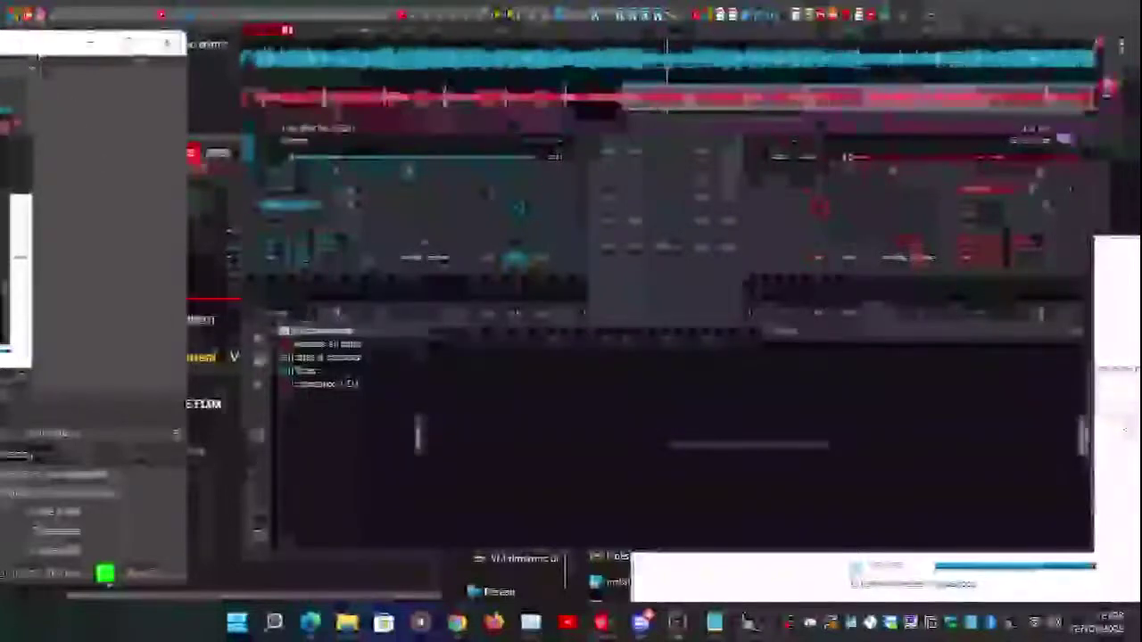
- Show deck 1's Beat Grid settings, try pattern slot 7 of 8 and return to slot 6
{"action": "left_click_drag", "start_coordinate": [29, 63], "coordinate": [52, 39]}
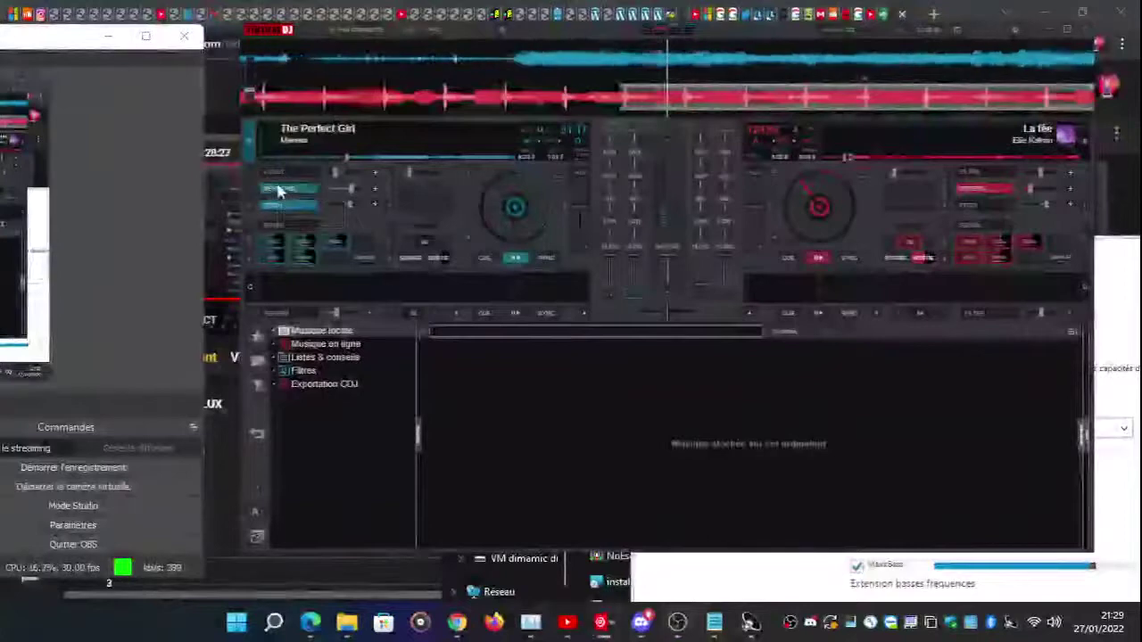
{"action": "left_click", "coordinate": [311, 189]}
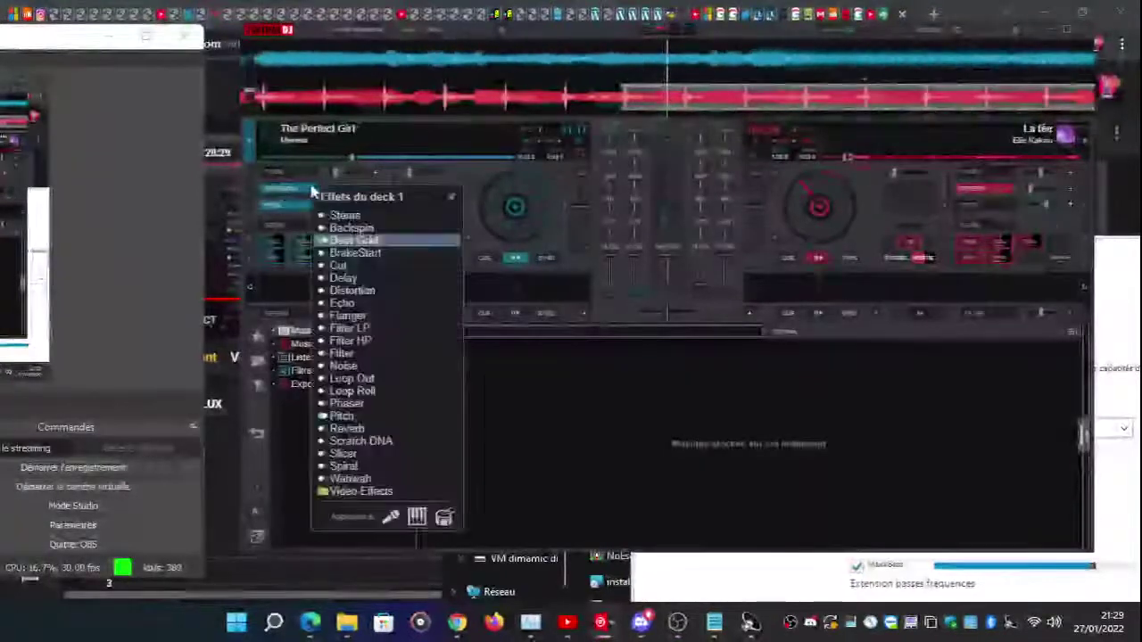
{"action": "left_click", "coordinate": [453, 243]}
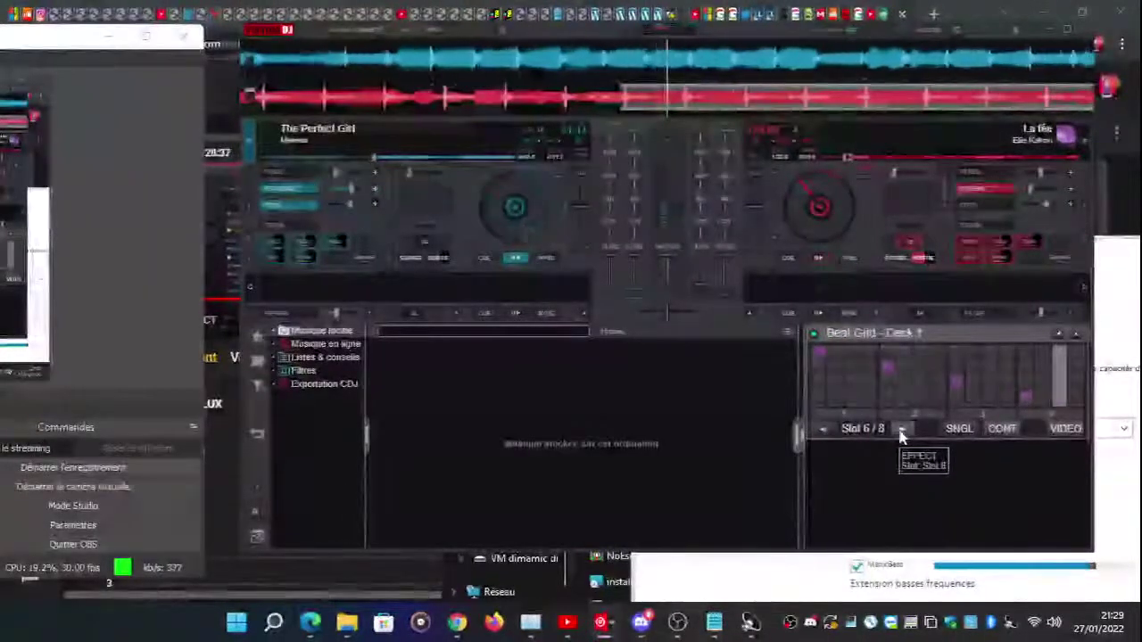
{"action": "left_click", "coordinate": [900, 430]}
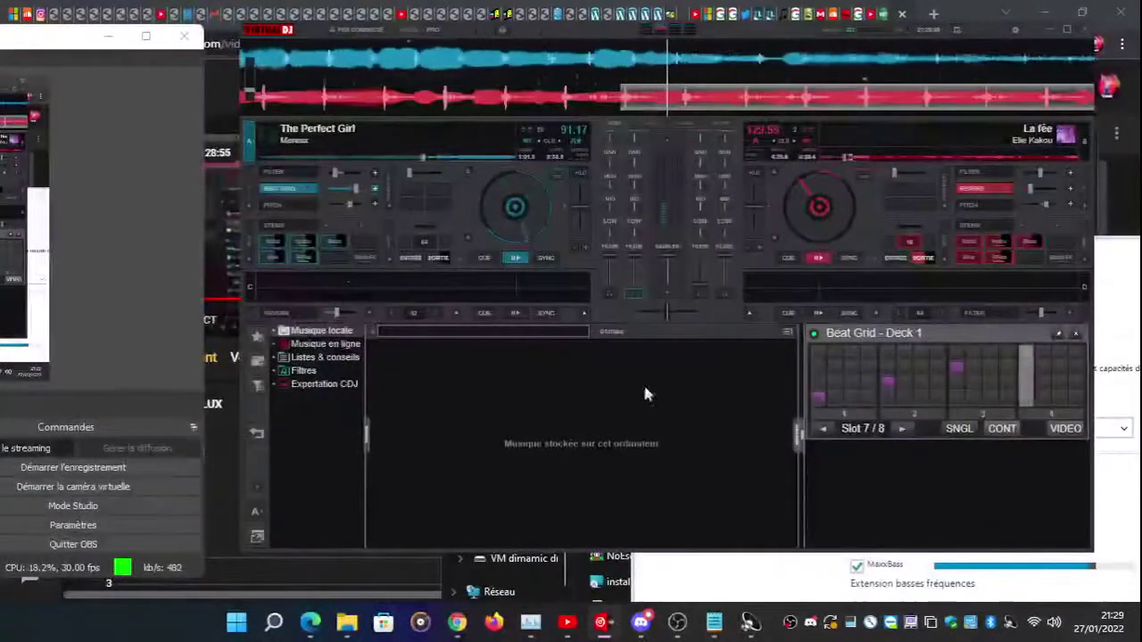
{"action": "left_click", "coordinate": [823, 429]}
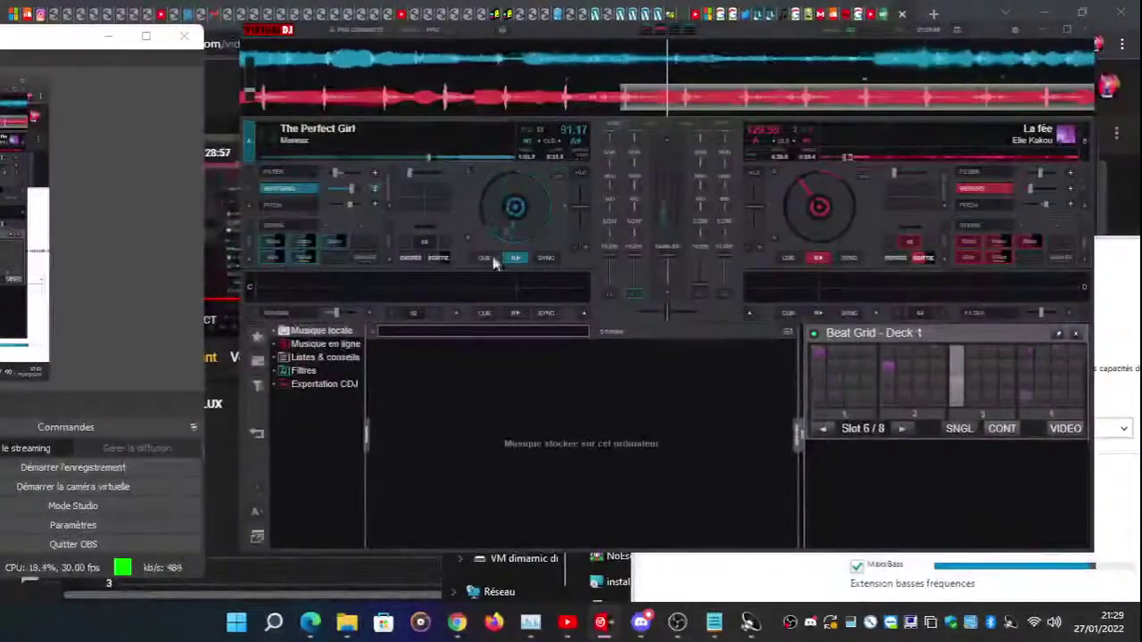
- Turn on Pitch on deck 1, raise it to +5.6 (E), and turn off Beat Grid
{"action": "left_click", "coordinate": [284, 206]}
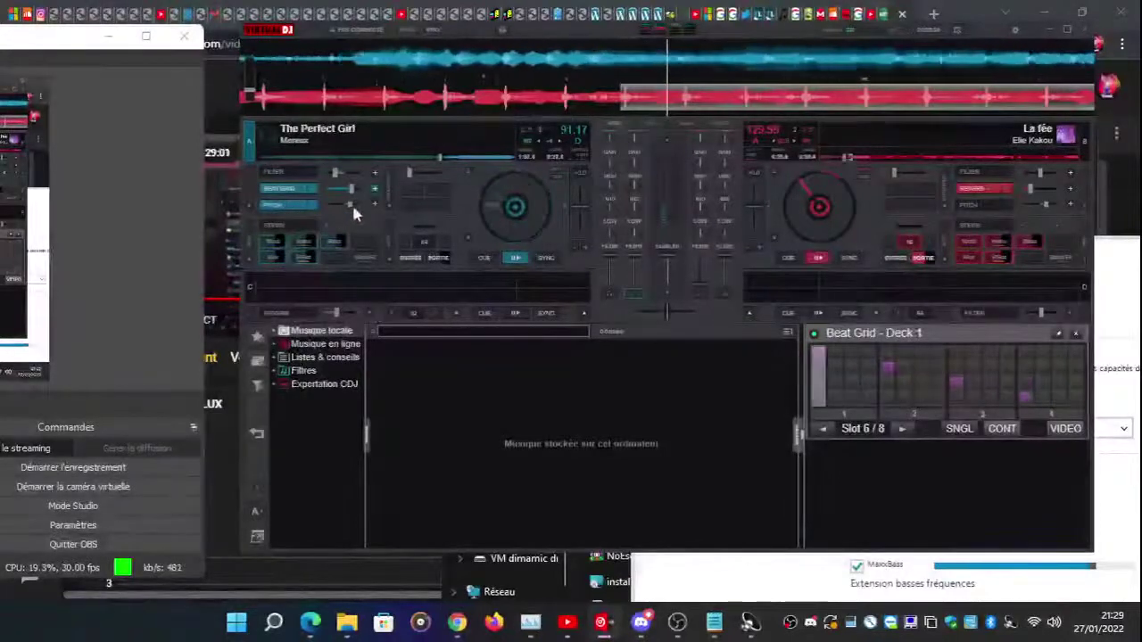
{"action": "mouse_move", "coordinate": [351, 202]}
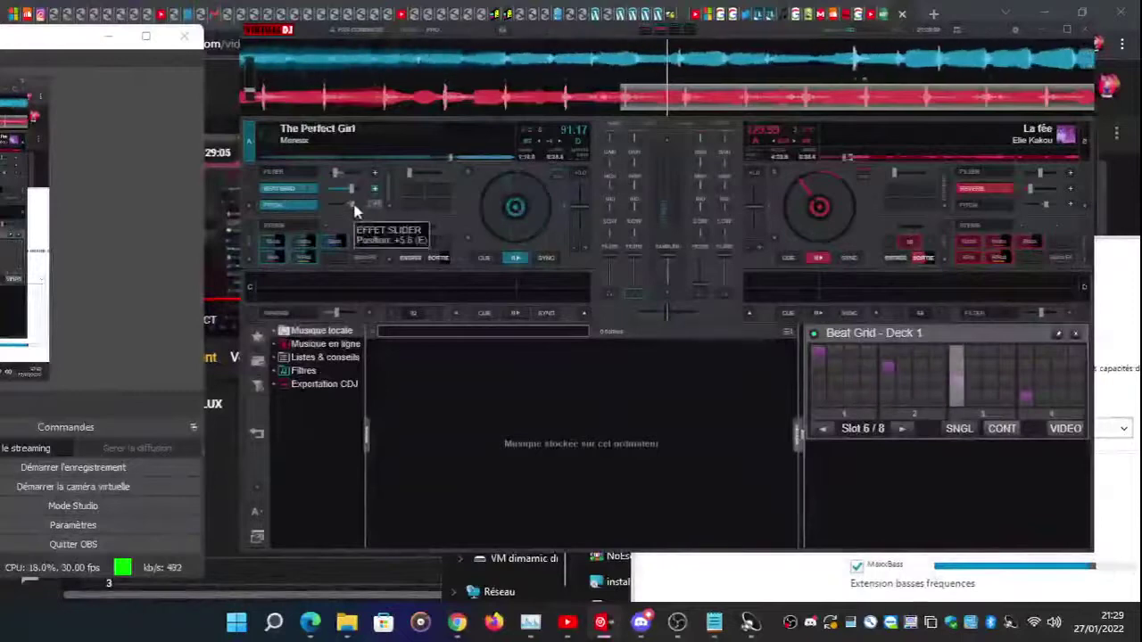
{"action": "scroll", "coordinate": [354, 210], "scroll_direction": "up", "scroll_amount": 2}
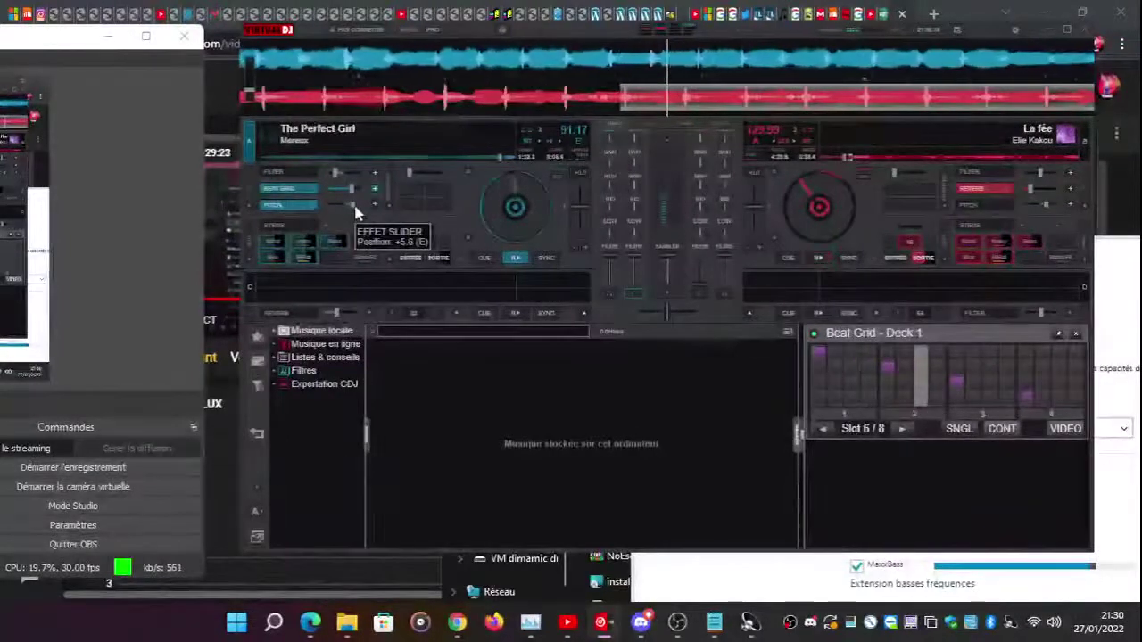
{"action": "left_click", "coordinate": [283, 190]}
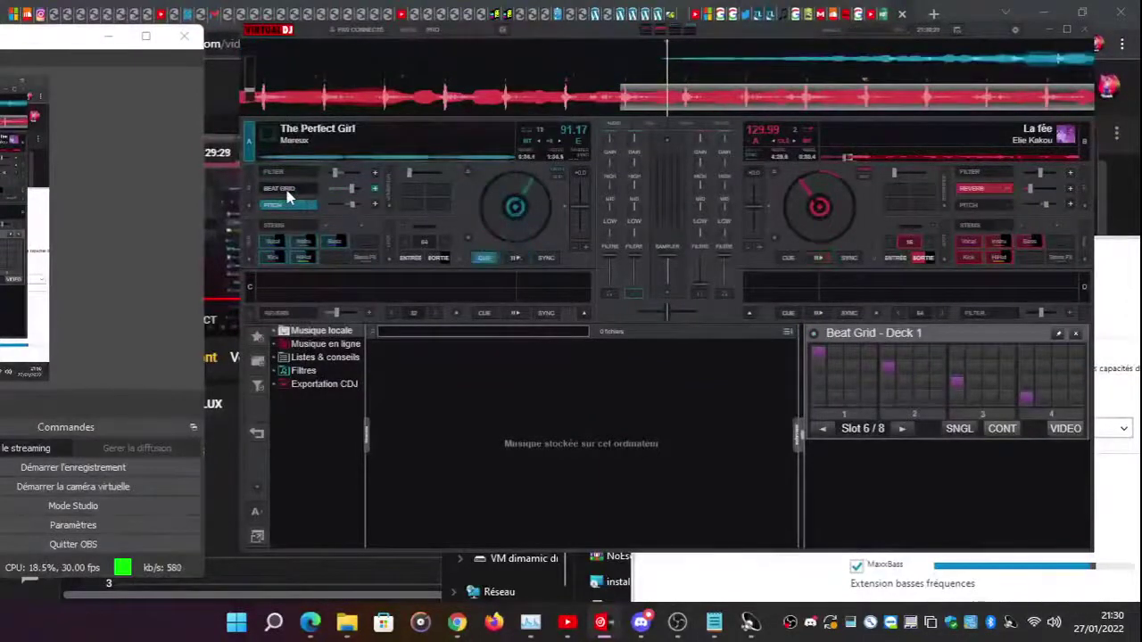
- Load rune-rk-calabria-firebeatz-remix from the Downloads folder onto deck 1
{"action": "left_click", "coordinate": [535, 578]}
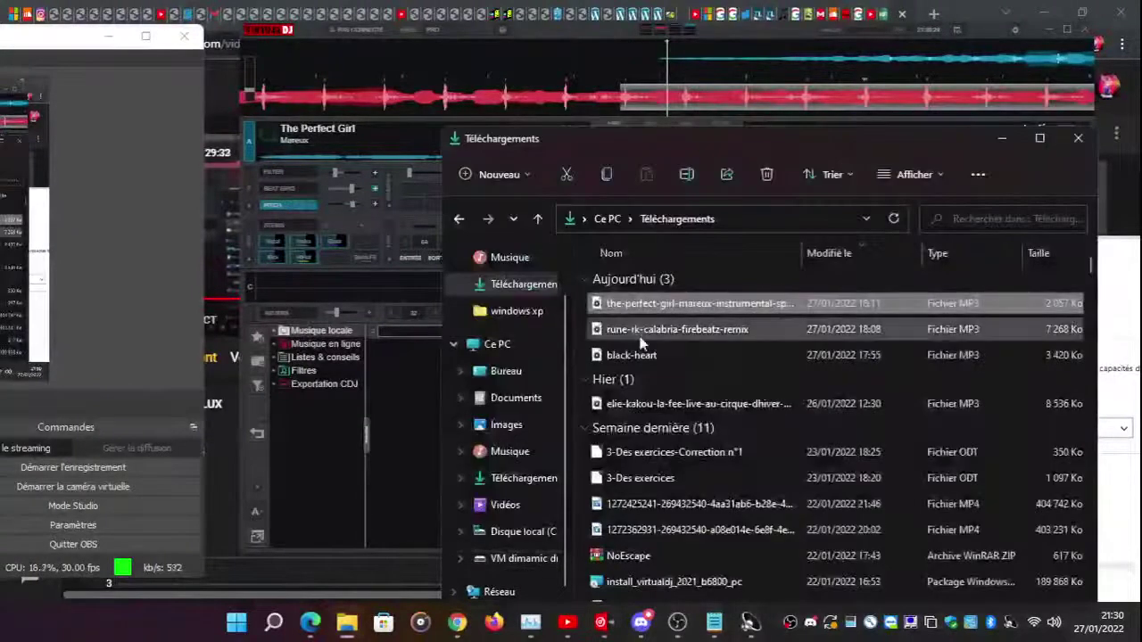
{"action": "left_click", "coordinate": [640, 337]}
{"action": "left_click_drag", "start_coordinate": [411, 185], "coordinate": [393, 173]}
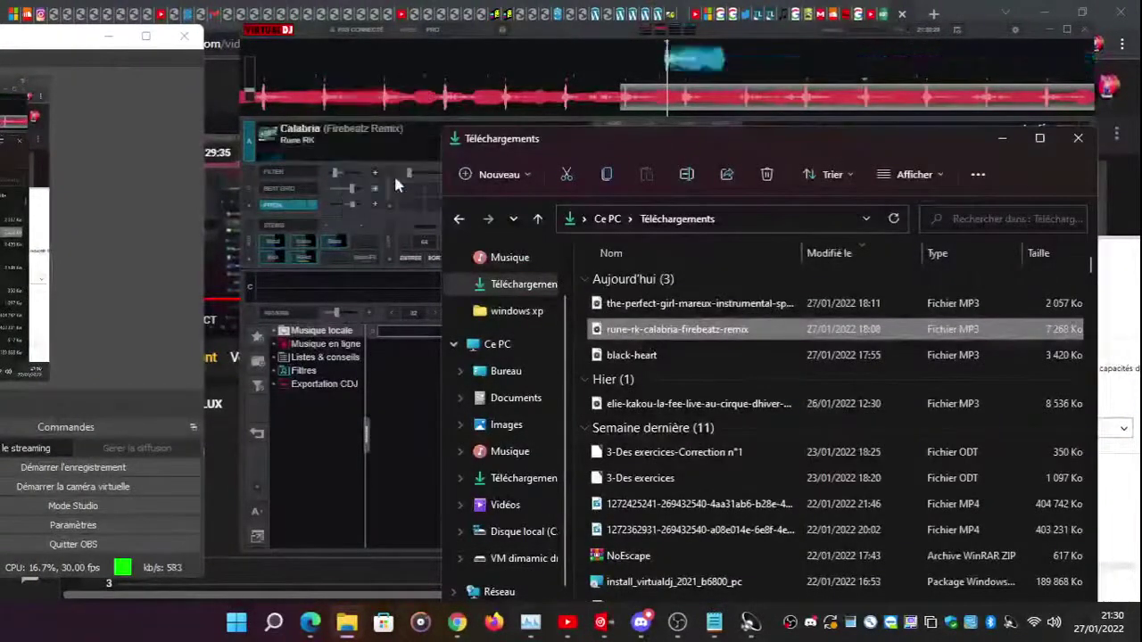
- Minimize the downloads folder window, restore OBS to a smaller window and bring VirtualDJ to the front
{"action": "left_click", "coordinate": [995, 141]}
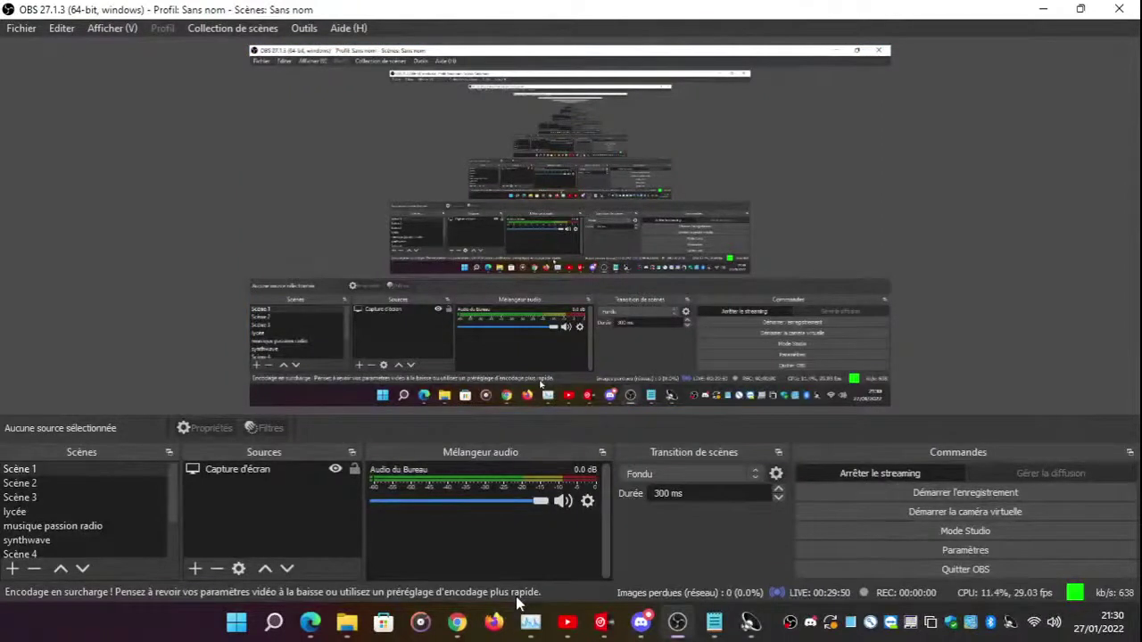
{"action": "double_click", "coordinate": [835, 17]}
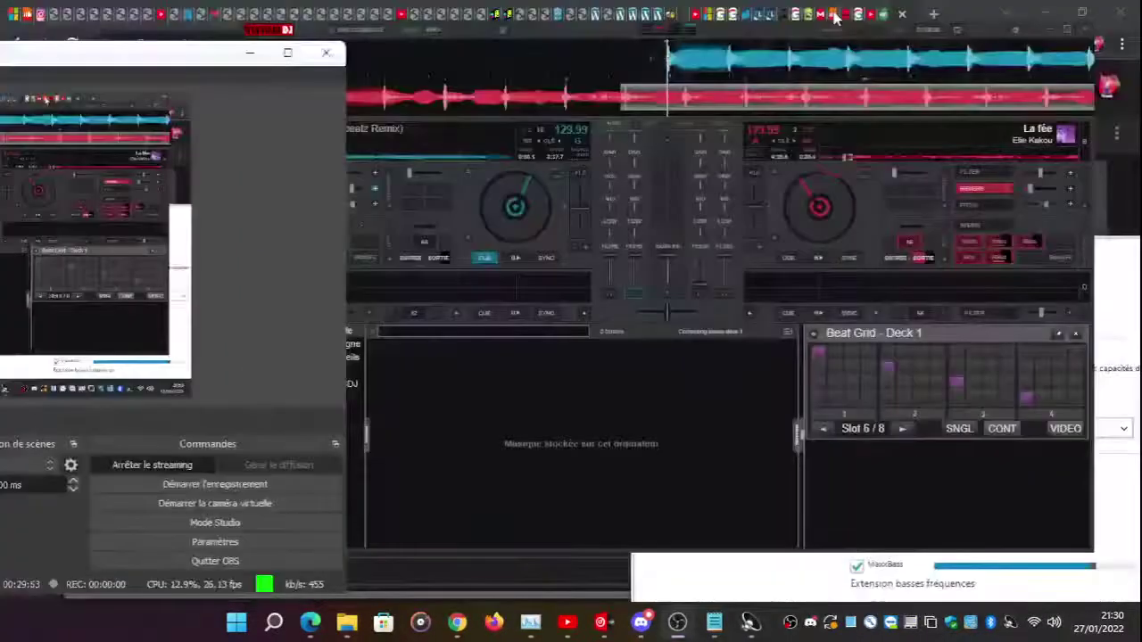
{"action": "left_click", "coordinate": [587, 379]}
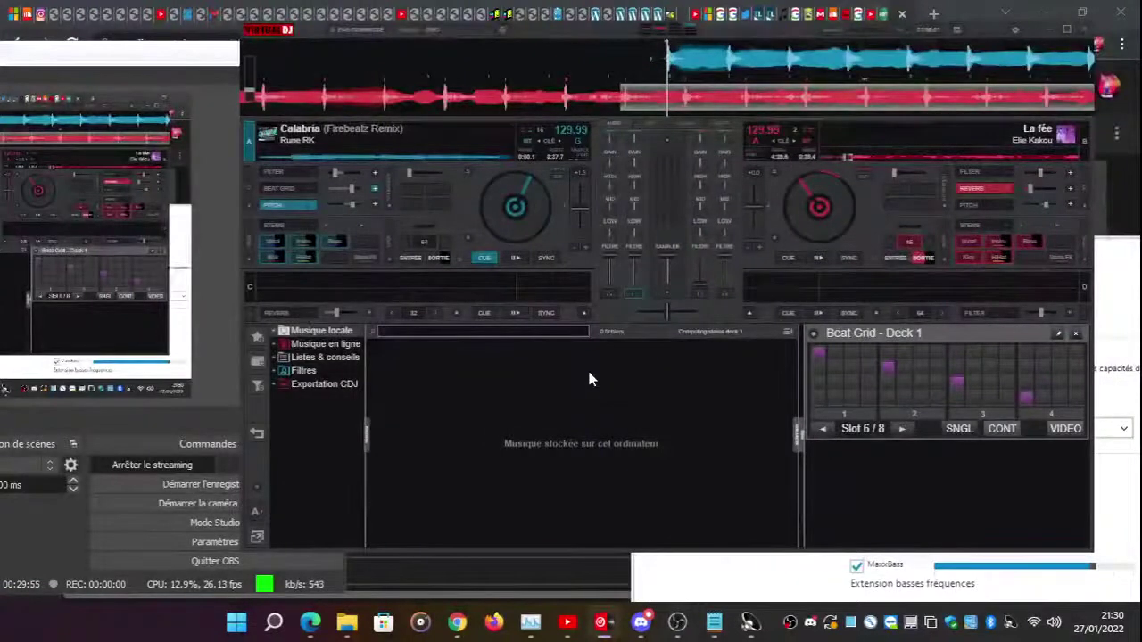
- Start playing Calabria (Firebeatz Remix) on deck A and enable its Filter effect
{"action": "key", "text": "space"}
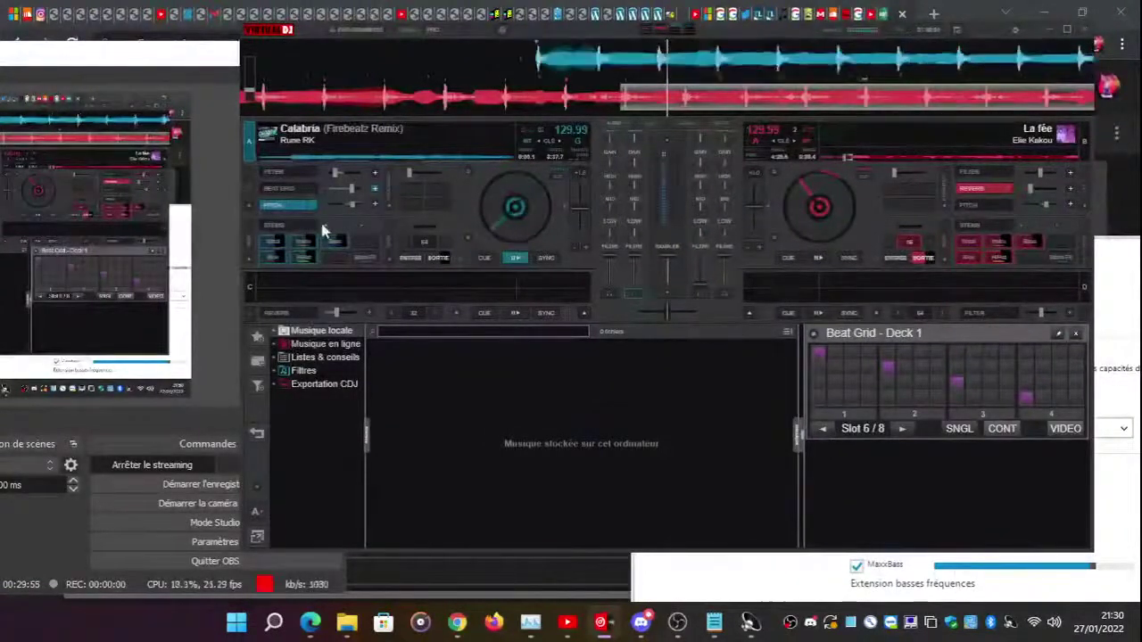
{"action": "left_click", "coordinate": [285, 179]}
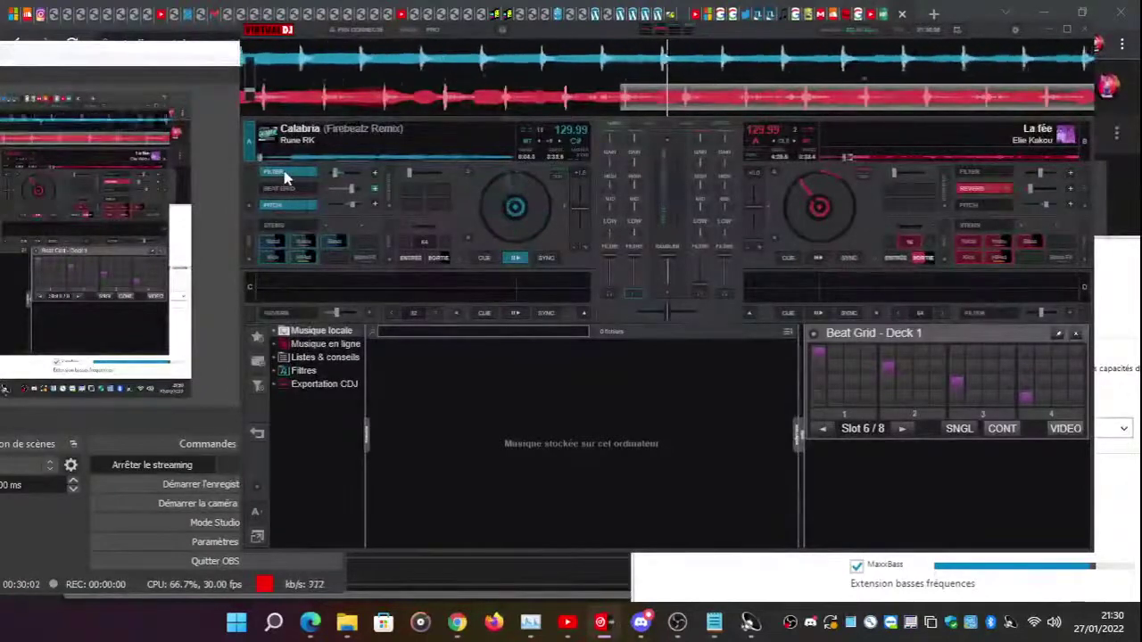
- Lower the system volume by several levels while the track plays
{"action": "key", "text": "XF86AudioRaiseVolume"}
{"action": "key", "text": "XF86AudioLowerVolume"}
{"action": "key", "text": "XF86AudioLowerVolume"}
{"action": "key", "text": "XF86AudioLowerVolume"}
{"action": "key", "text": "XF86AudioLowerVolume"}
{"action": "key", "text": "XF86AudioLowerVolume"}
{"action": "key", "text": "XF86AudioLowerVolume"}
{"action": "key", "text": "XF86AudioLowerVolume"}
{"action": "key", "text": "XF86AudioLowerVolume"}
{"action": "key", "text": "XF86AudioLowerVolume"}
{"action": "key", "text": "XF86AudioLowerVolume"}
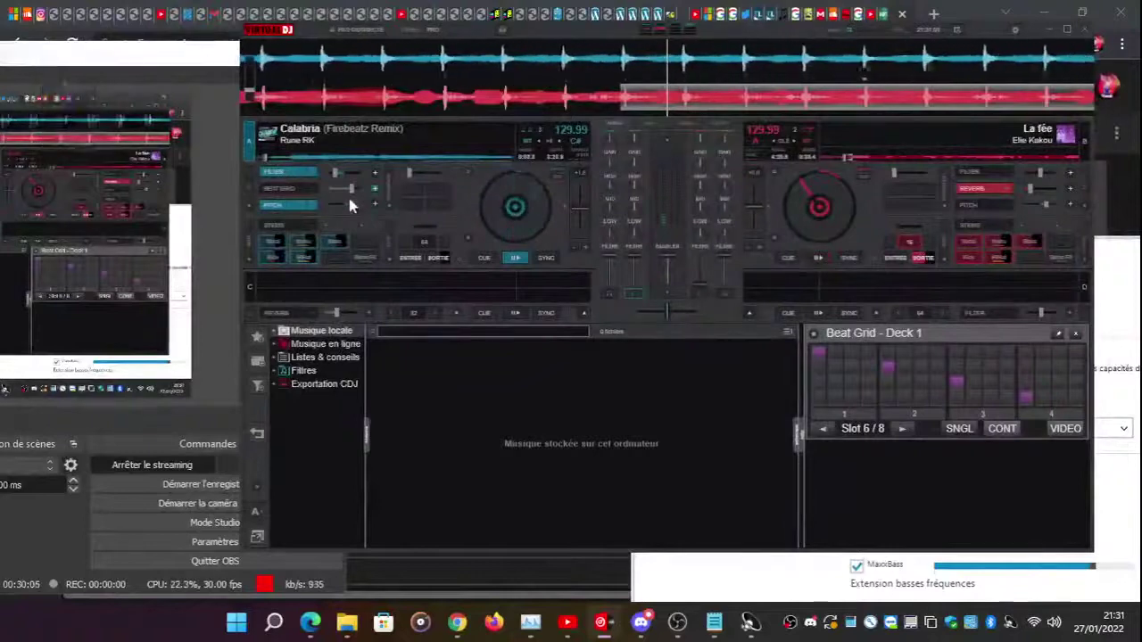
- Move the OBS window aside to uncover VirtualDJ deck A and check its Pitch effect slider
{"action": "left_click", "coordinate": [219, 249]}
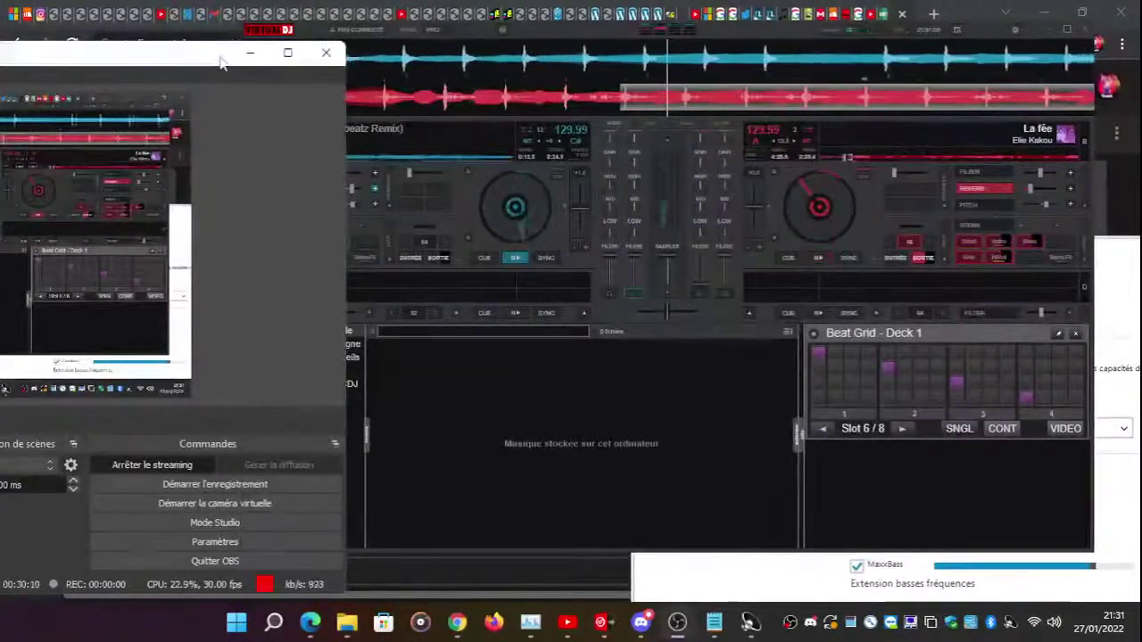
{"action": "left_click_drag", "start_coordinate": [223, 56], "coordinate": [101, 51]}
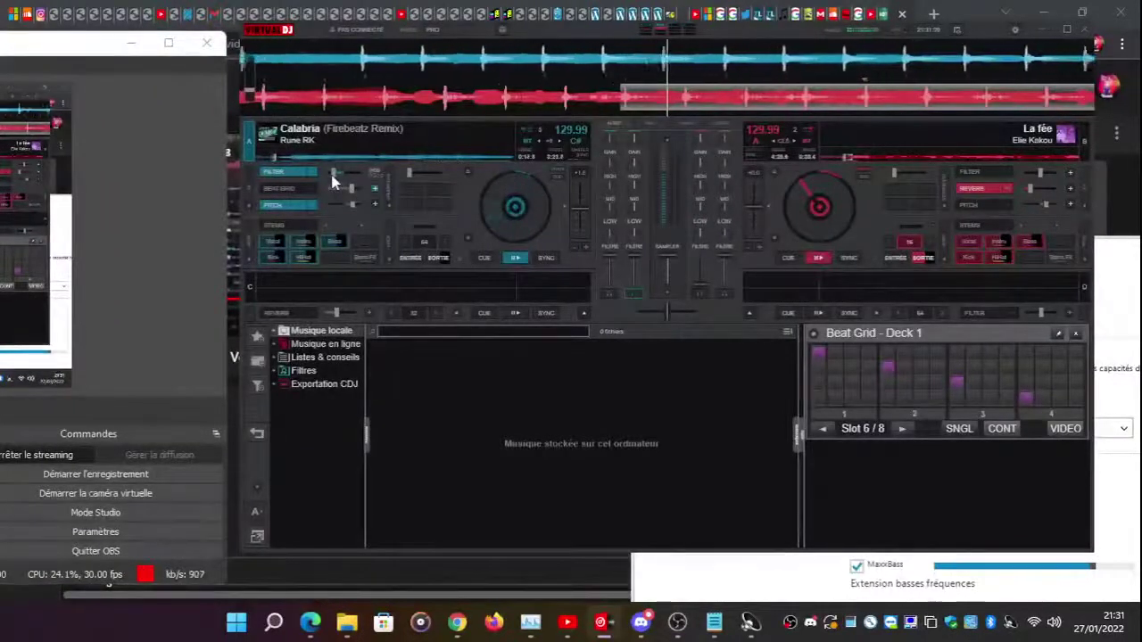
{"action": "left_click", "coordinate": [102, 52]}
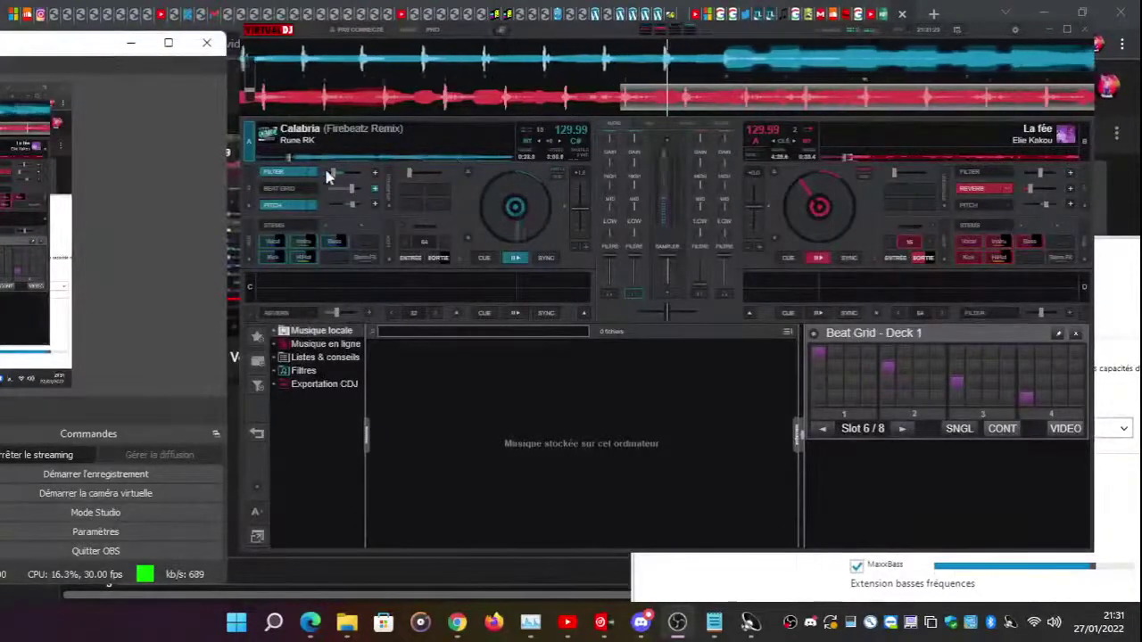
{"action": "mouse_move", "coordinate": [327, 176]}
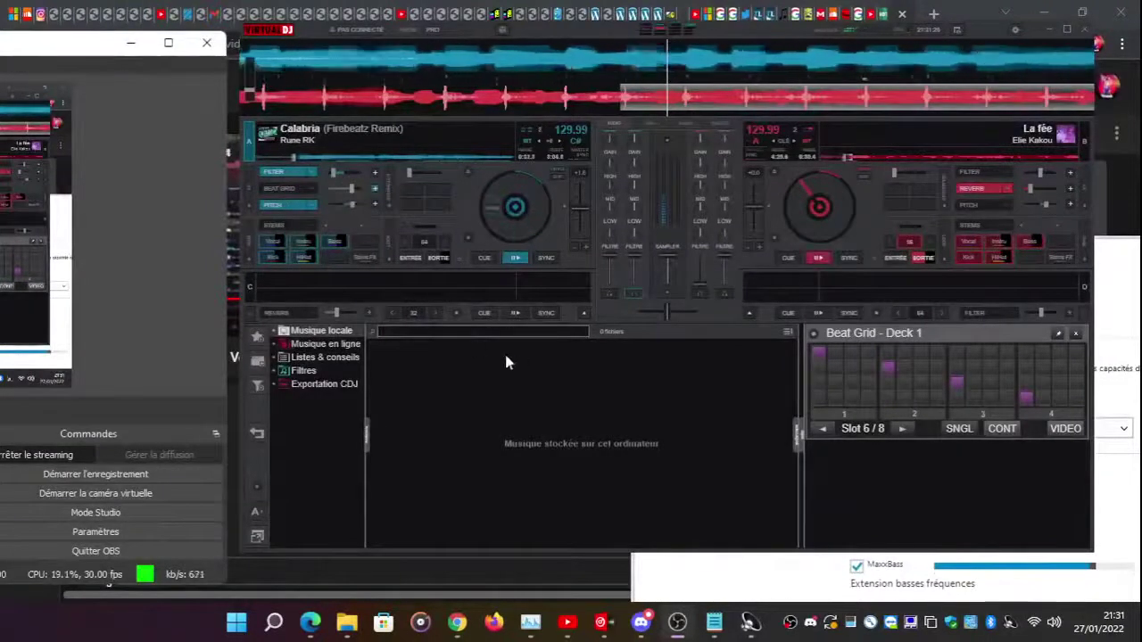
{"action": "mouse_move", "coordinate": [354, 211]}
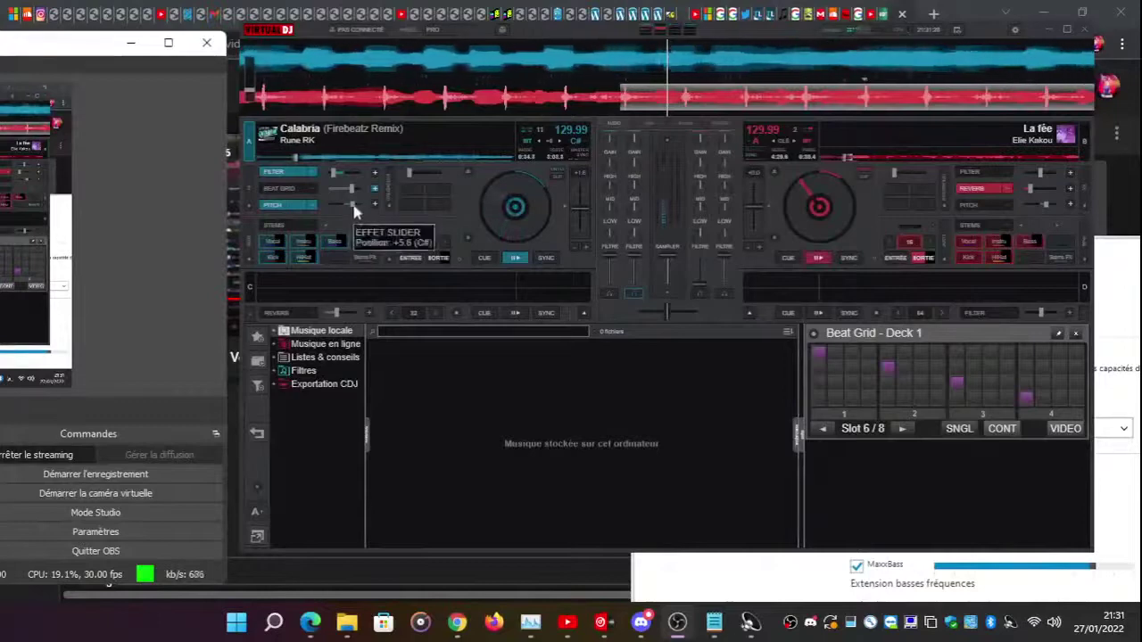
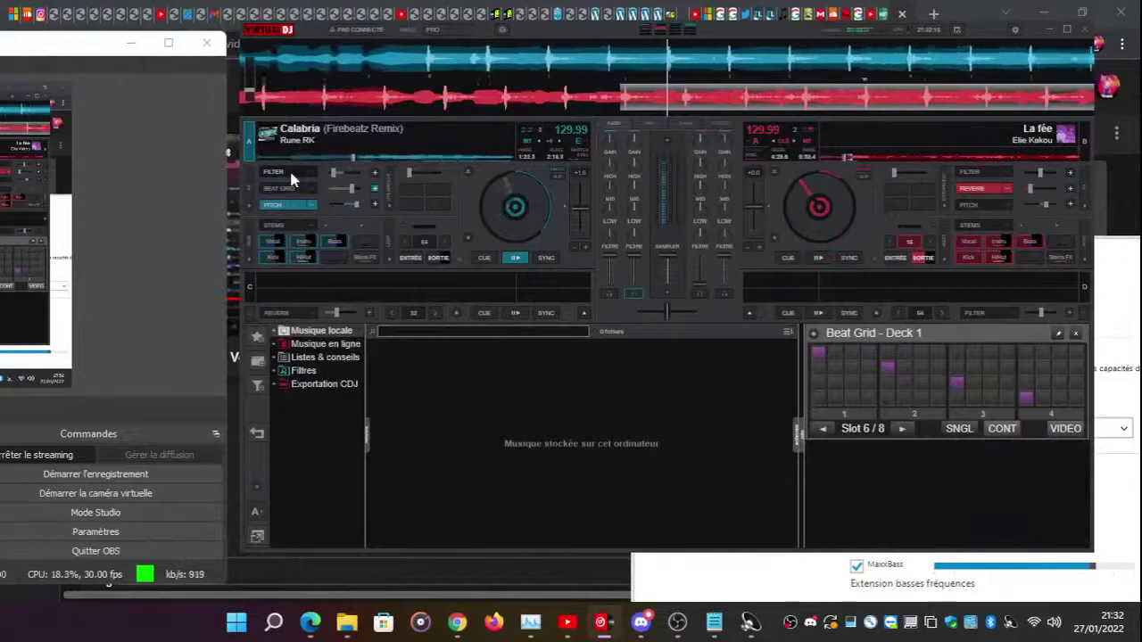
- Raise the MaxxBass level to its maximum in Dell Audio and shift that window slightly
{"action": "left_click", "coordinate": [1126, 577]}
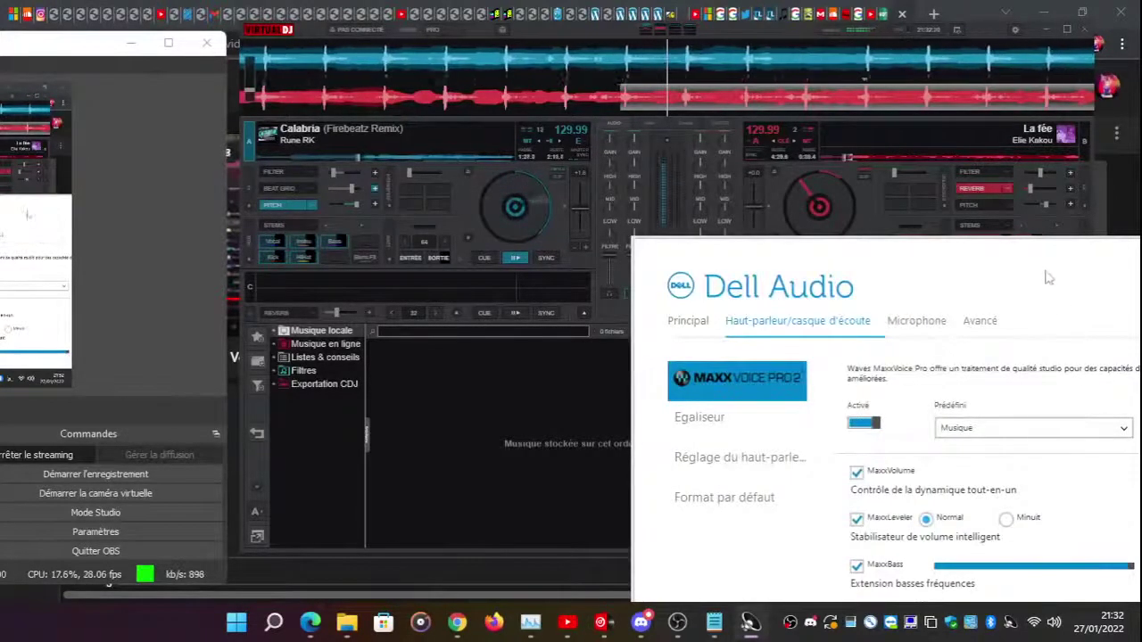
{"action": "mouse_move", "coordinate": [1044, 269]}
{"action": "left_mouse_down"}
{"action": "mouse_move", "coordinate": [1022, 245]}
{"action": "mouse_move", "coordinate": [926, 230]}
{"action": "mouse_move", "coordinate": [942, 246]}
{"action": "mouse_move", "coordinate": [1023, 264]}
{"action": "left_mouse_up"}
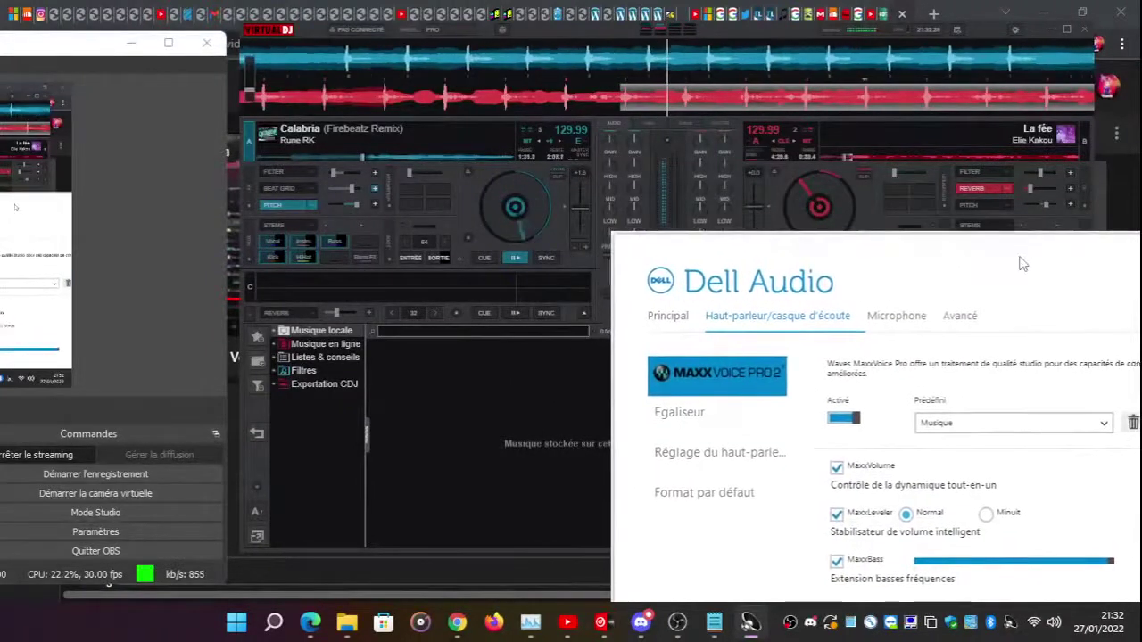
- Open the Windows sound settings and move the OBS window inward until its audio mixer is in view
{"action": "right_click", "coordinate": [1057, 628]}
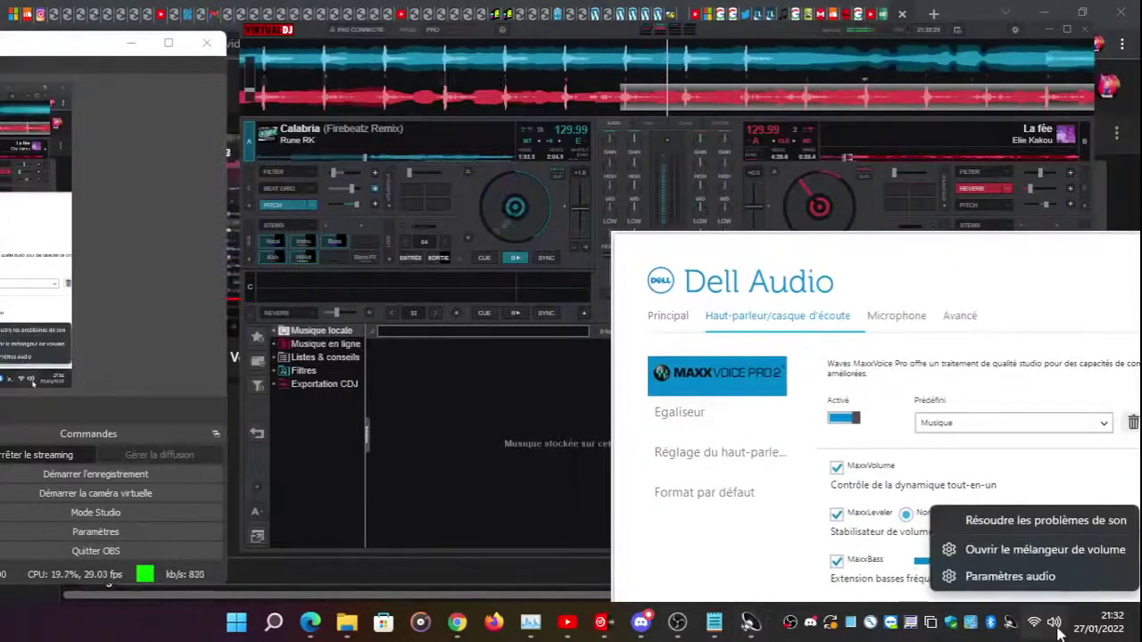
{"action": "left_click", "coordinate": [971, 576]}
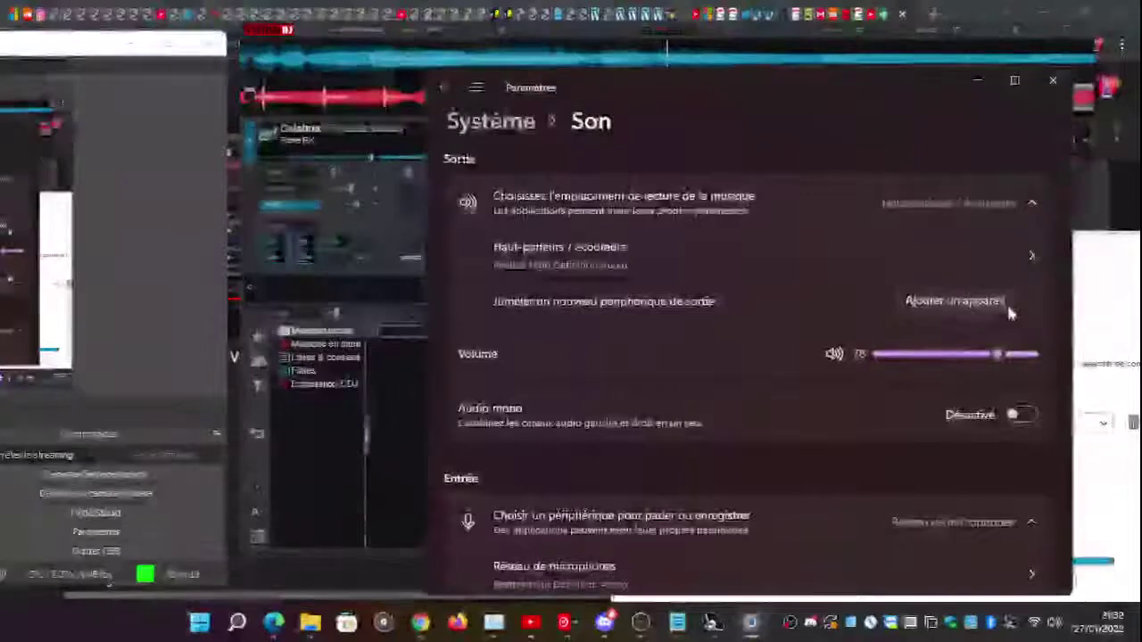
{"action": "left_click", "coordinate": [223, 134]}
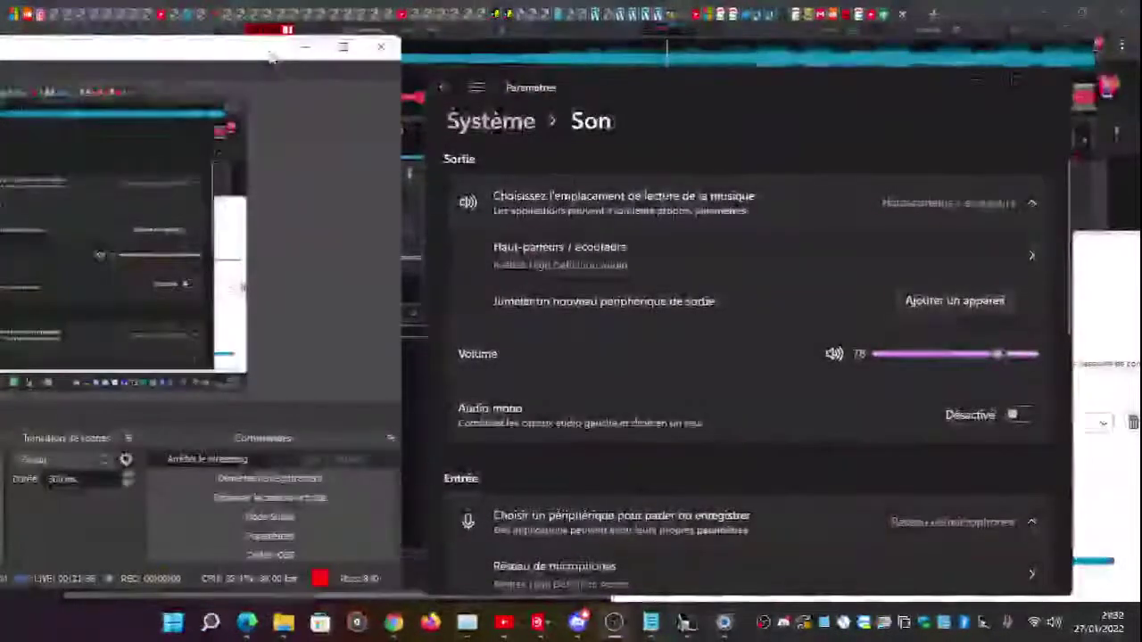
{"action": "left_click_drag", "start_coordinate": [272, 56], "coordinate": [470, 62]}
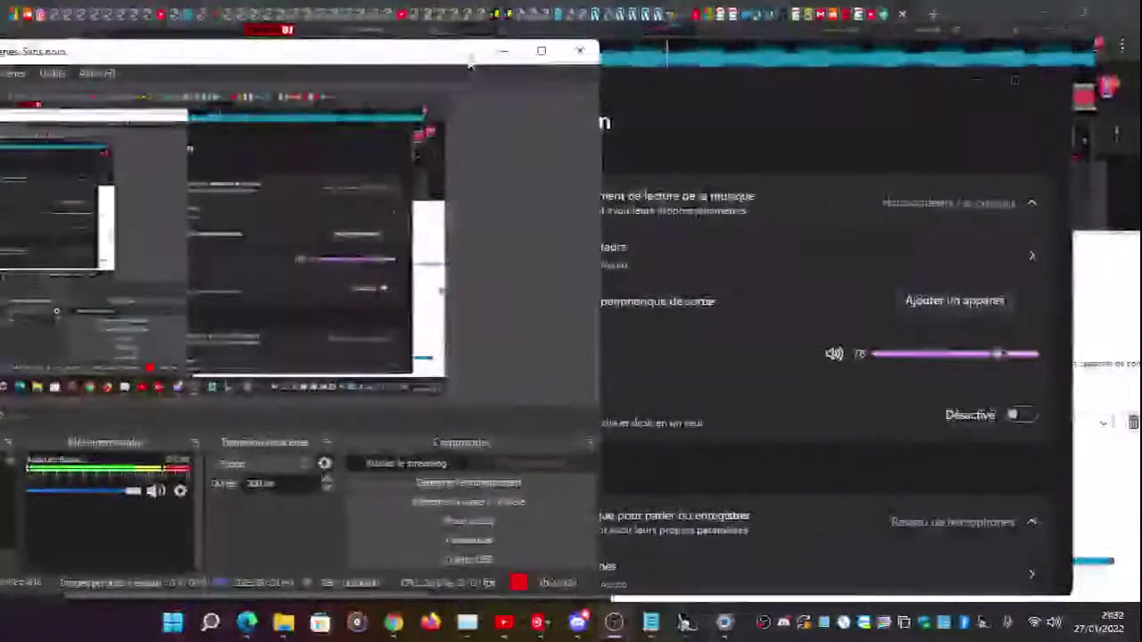
- Lower the system volume to 56 and move the OBS window back to the screen edge
{"action": "key", "text": "XF86AudioLowerVolume"}
{"action": "key", "text": "XF86AudioLowerVolume"}
{"action": "key", "text": "XF86AudioLowerVolume"}
{"action": "key", "text": "XF86AudioLowerVolume"}
{"action": "key", "text": "XF86AudioLowerVolume"}
{"action": "key", "text": "XF86AudioLowerVolume"}
{"action": "key", "text": "XF86AudioLowerVolume"}
{"action": "key", "text": "XF86AudioLowerVolume"}
{"action": "key", "text": "XF86AudioLowerVolume"}
{"action": "key", "text": "XF86AudioLowerVolume"}
{"action": "key", "text": "XF86AudioLowerVolume"}
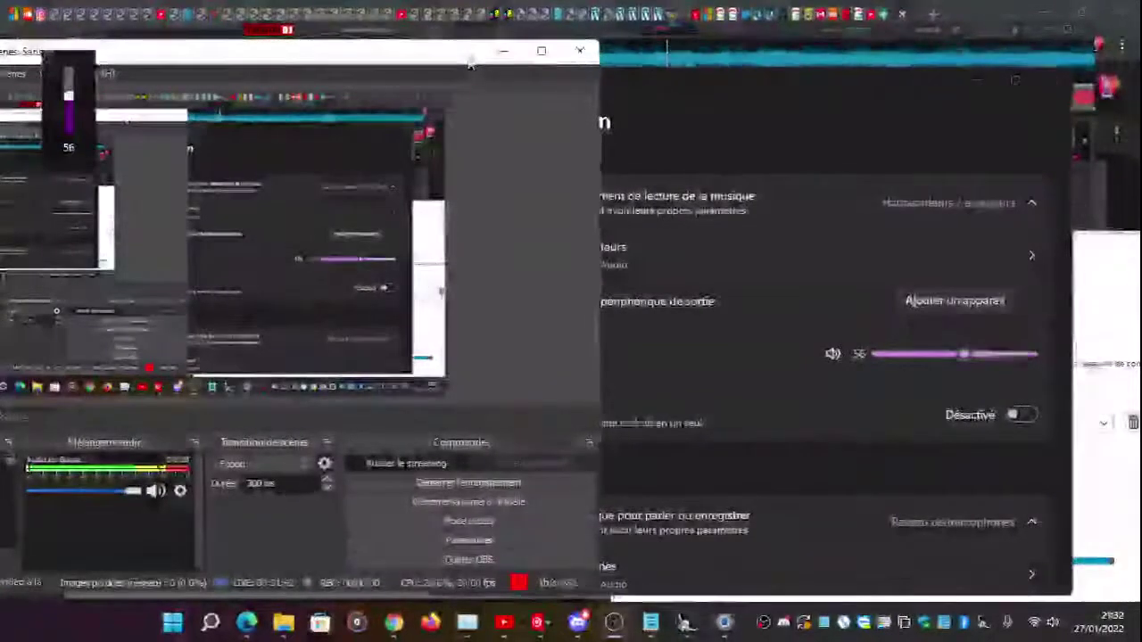
{"action": "left_click_drag", "start_coordinate": [470, 62], "coordinate": [75, 53]}
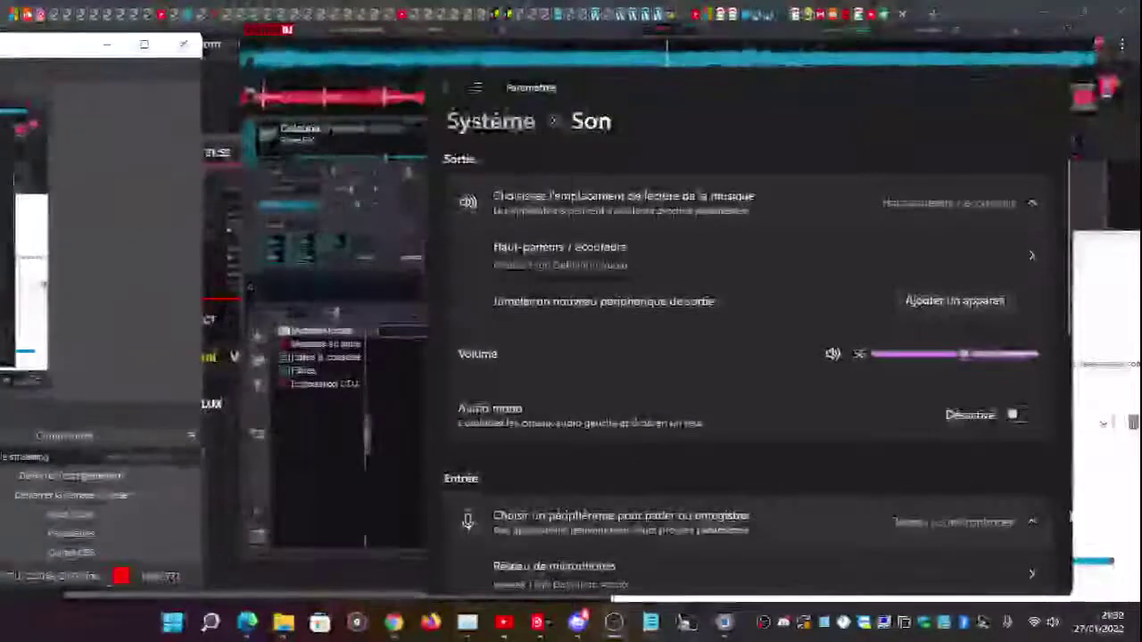
- Open the additional audio settings, minimize the Settings window and open the properties of the default Haut-parleurs / écouteurs playback device
{"action": "scroll", "coordinate": [1070, 518], "scroll_direction": "down", "scroll_amount": 10}
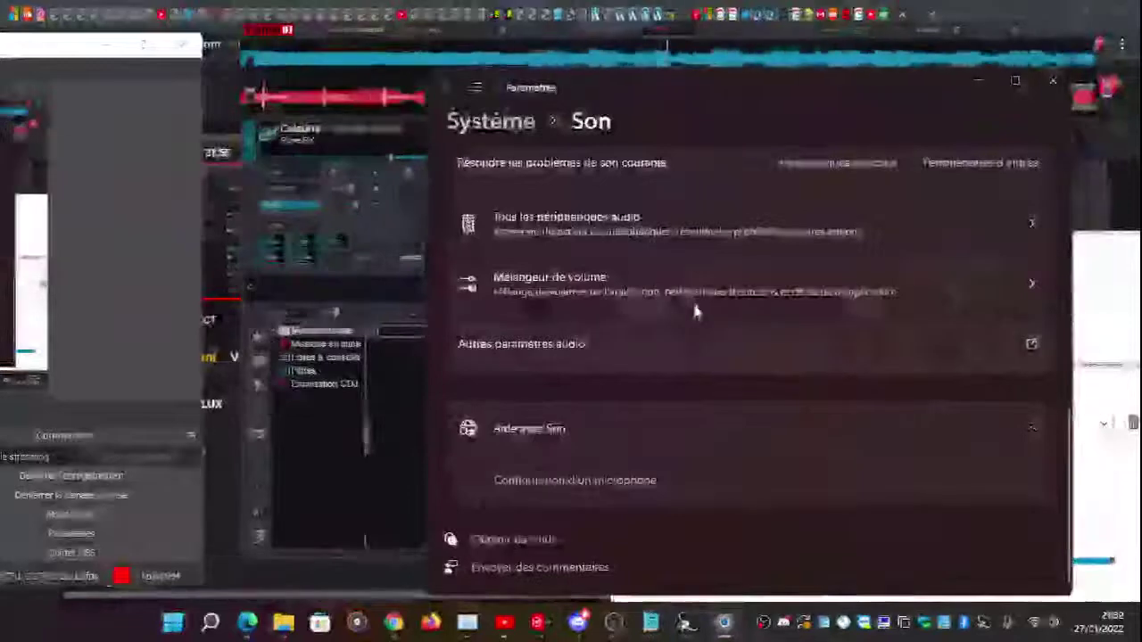
{"action": "left_click", "coordinate": [986, 86]}
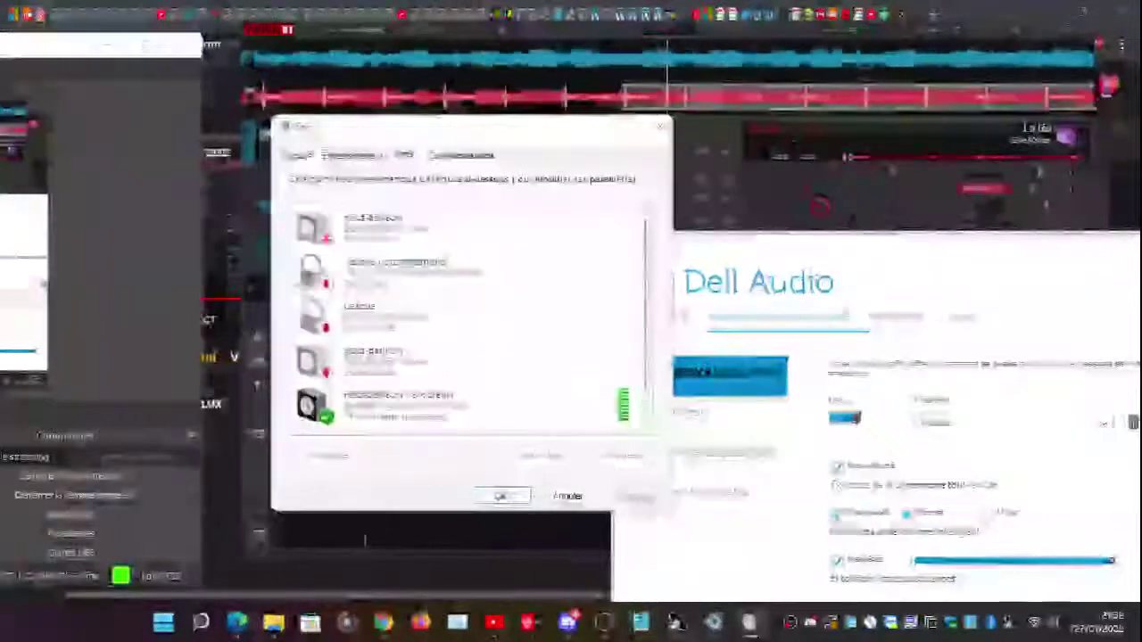
{"action": "key", "text": "ctrl+Tab"}
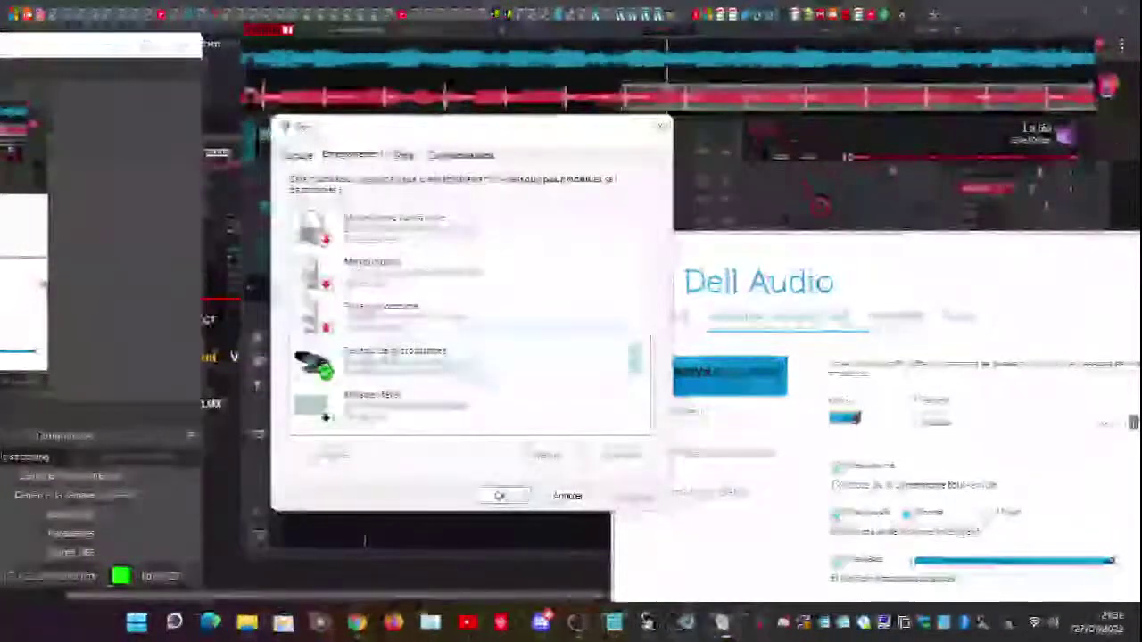
{"action": "key", "text": "ctrl+shift+Tab"}
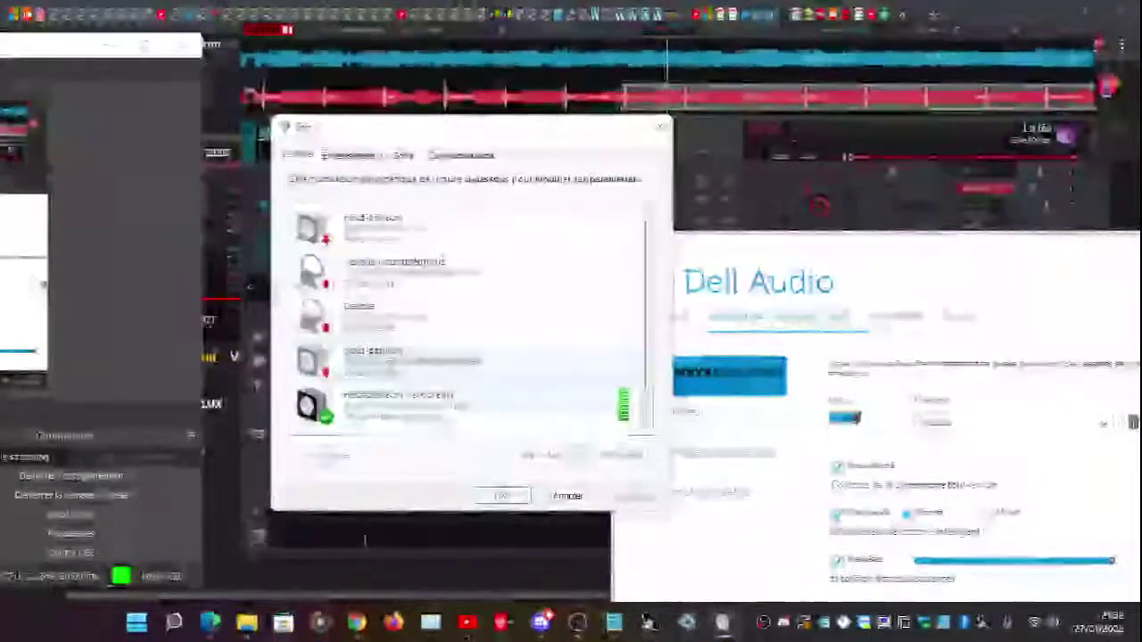
{"action": "key", "text": "alt+p"}
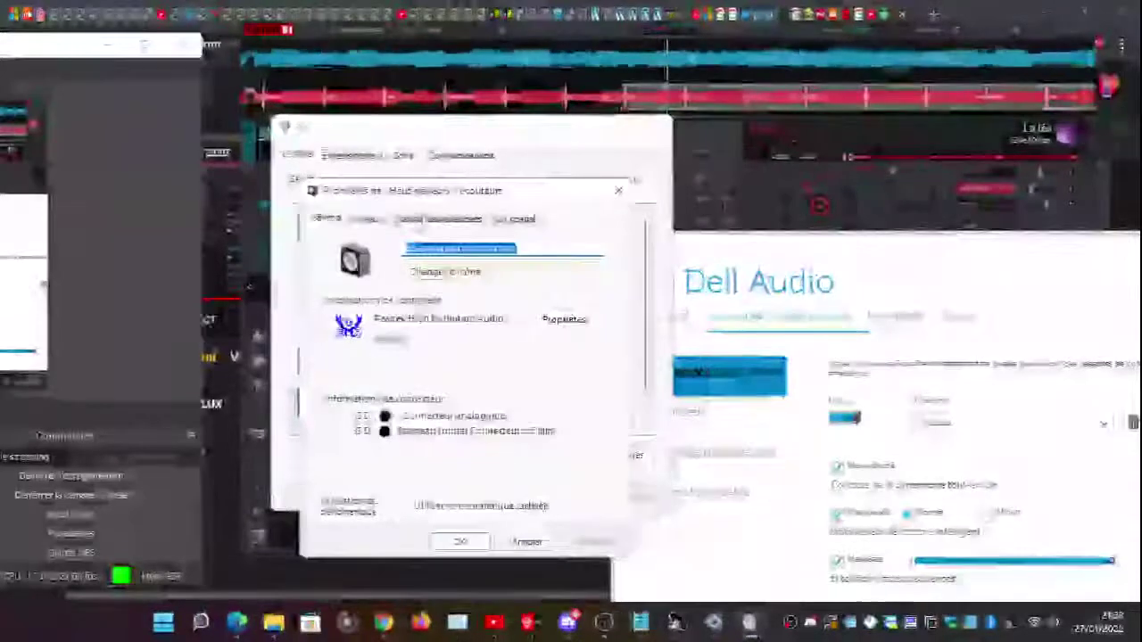
- Choose 24 bits, 192000 Hz (Qualité studio) as the default format of the Haut-parleurs / écouteurs device
{"action": "key", "text": "ctrl+Tab"}
{"action": "key", "text": "ctrl+Tab"}
{"action": "key", "text": "Tab"}
{"action": "key", "text": "alt+Down"}
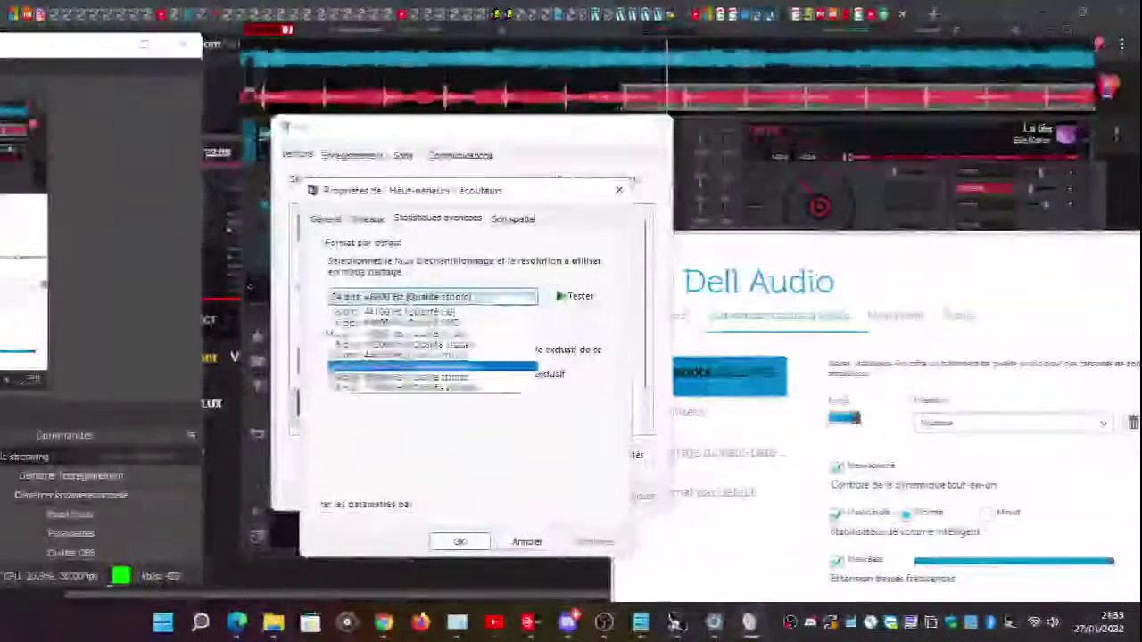
{"action": "key", "text": "Down"}
{"action": "key", "text": "Down"}
{"action": "key", "text": "Return"}
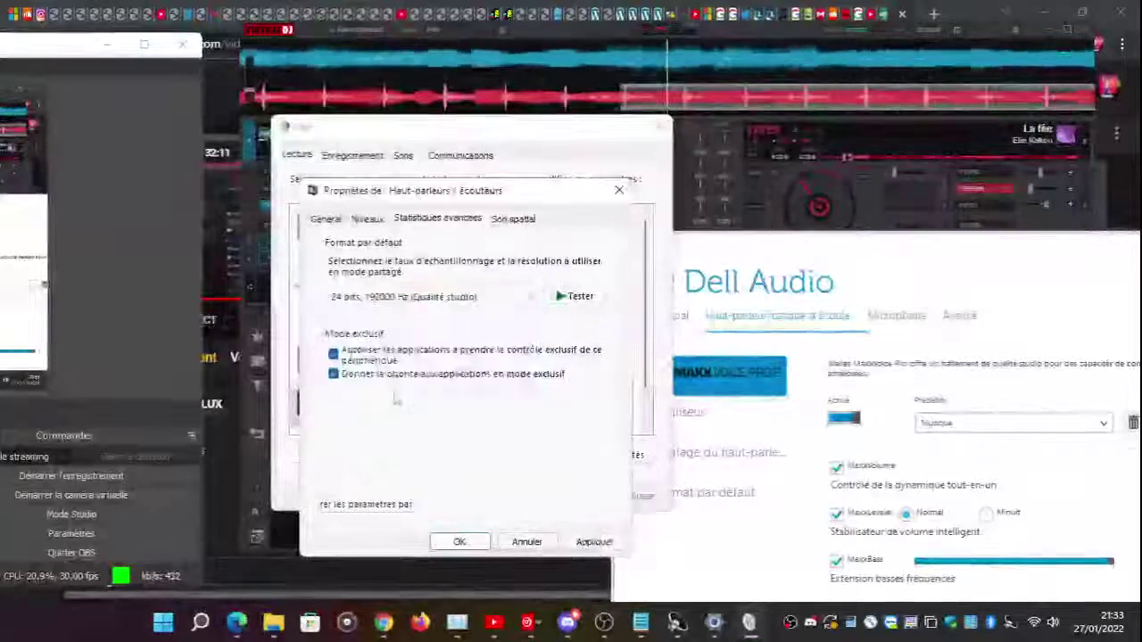
- Check the device's level and spatial sound settings and apply the new format, agreeing to continue although another application uses the device
{"action": "left_click", "coordinate": [368, 221]}
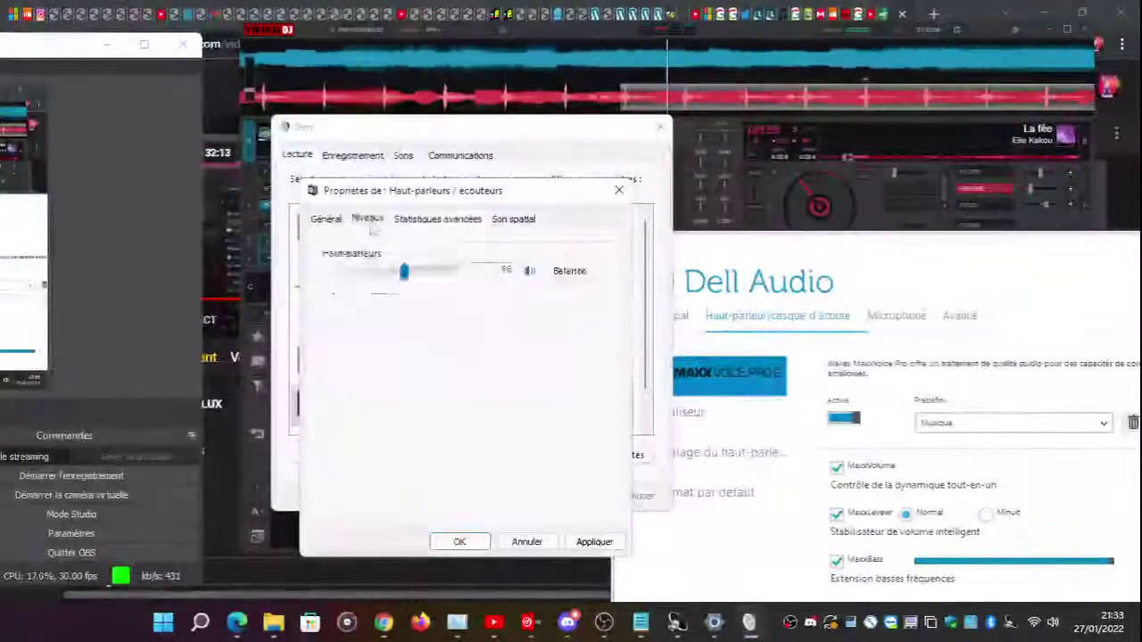
{"action": "left_click", "coordinate": [412, 220]}
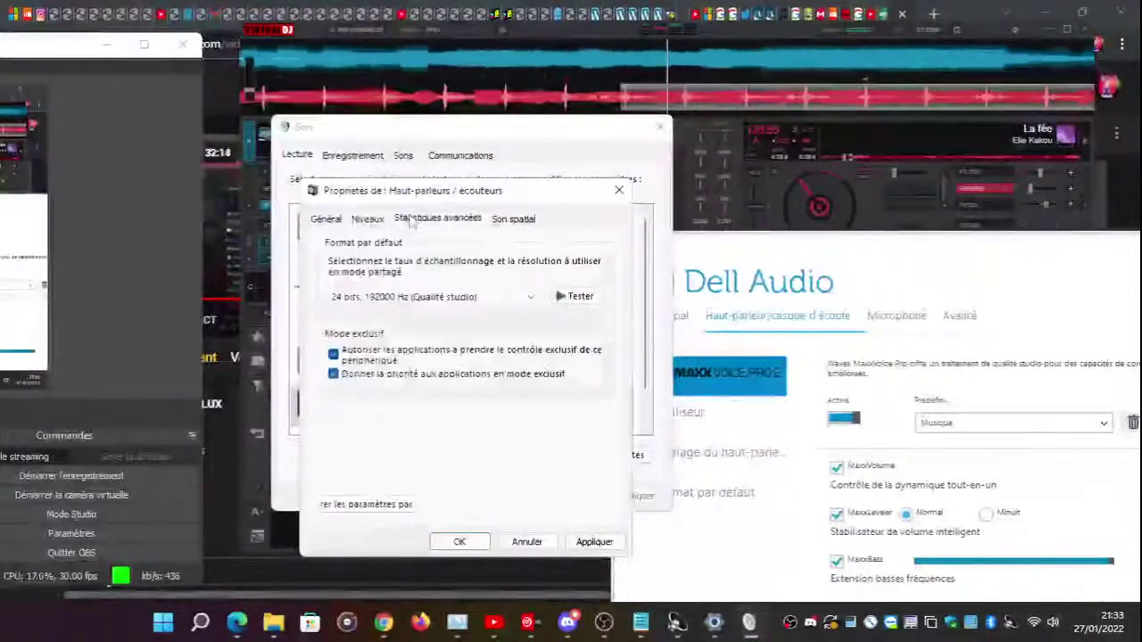
{"action": "left_click", "coordinate": [510, 218]}
{"action": "left_click", "coordinate": [457, 220]}
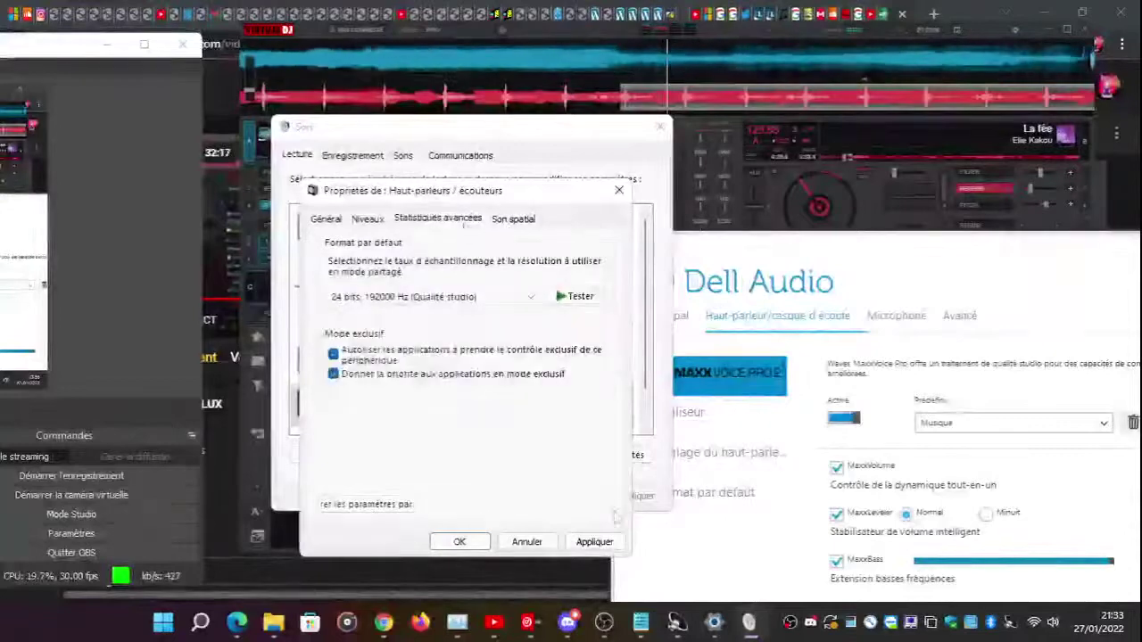
{"action": "left_click", "coordinate": [594, 543]}
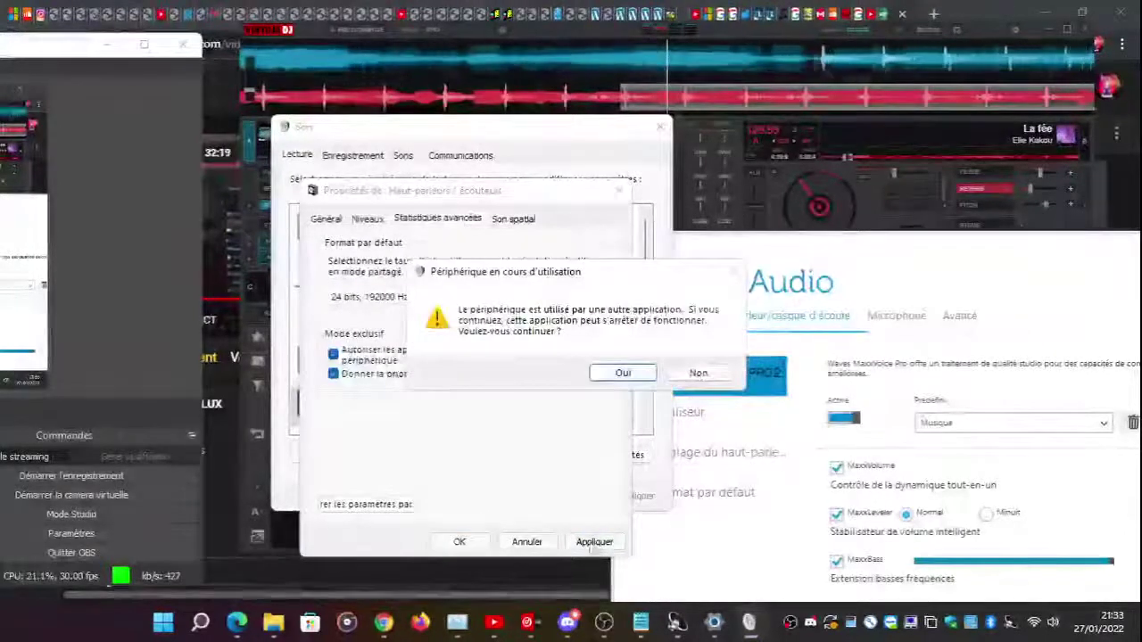
{"action": "left_click", "coordinate": [604, 373]}
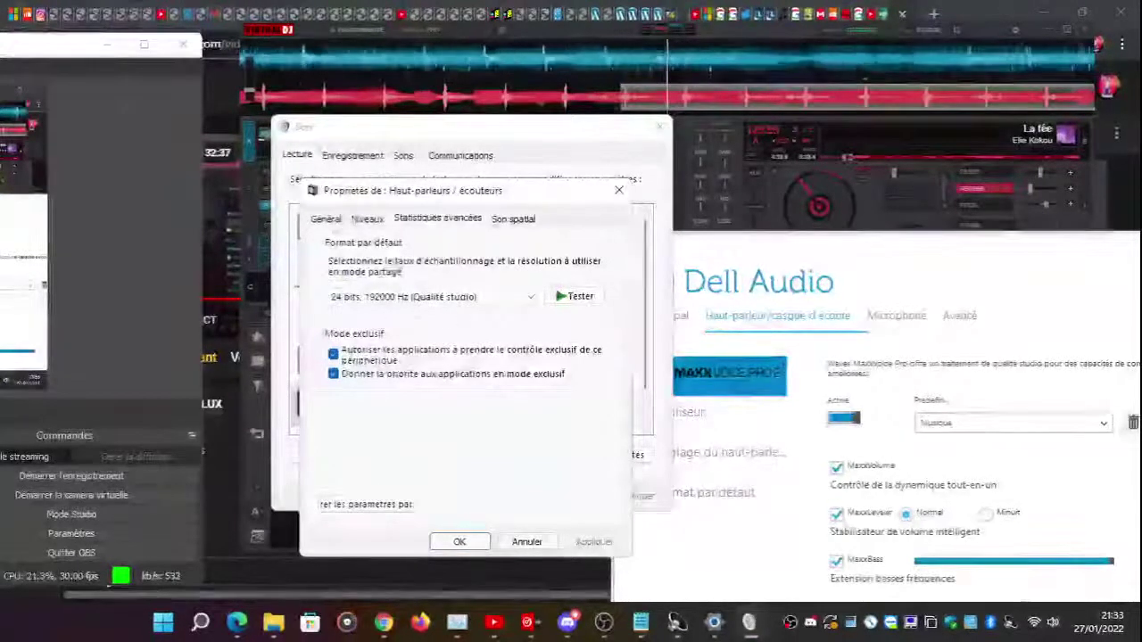
- Inspect the properties of the Realtek High Definition Audio controller and close them without changes
{"action": "left_click", "coordinate": [328, 220]}
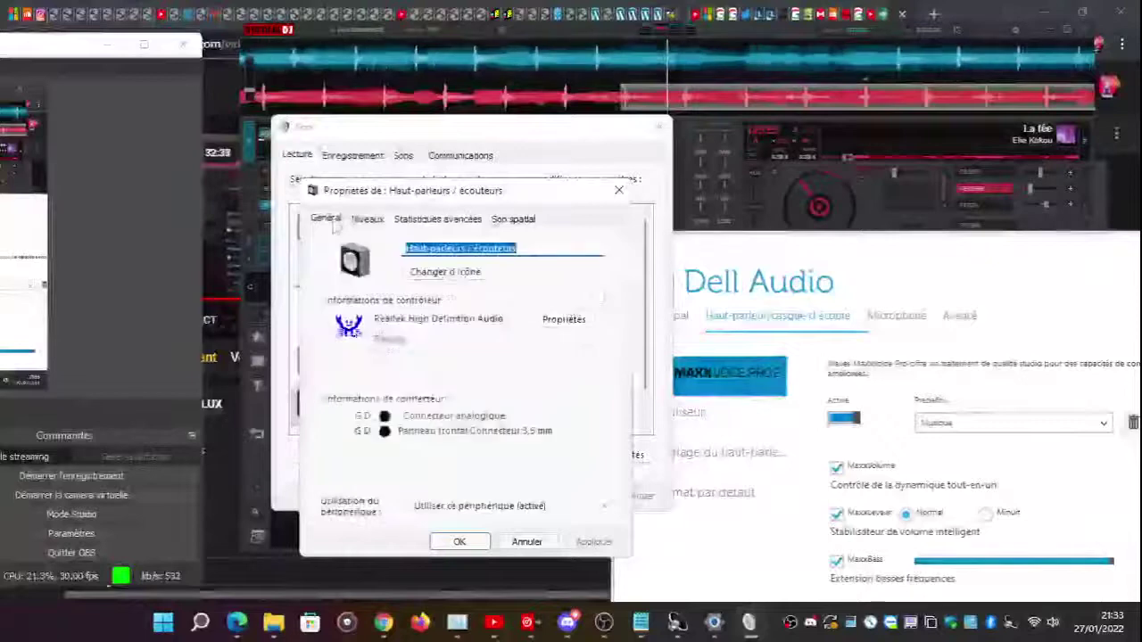
{"action": "left_click", "coordinate": [562, 323]}
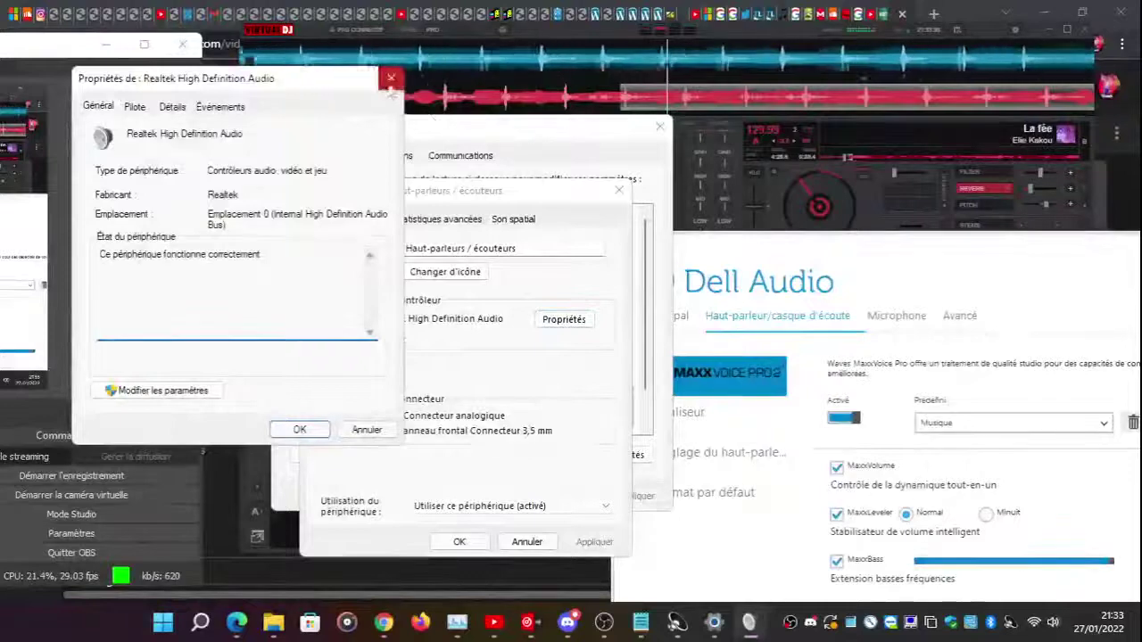
{"action": "key", "text": "Escape"}
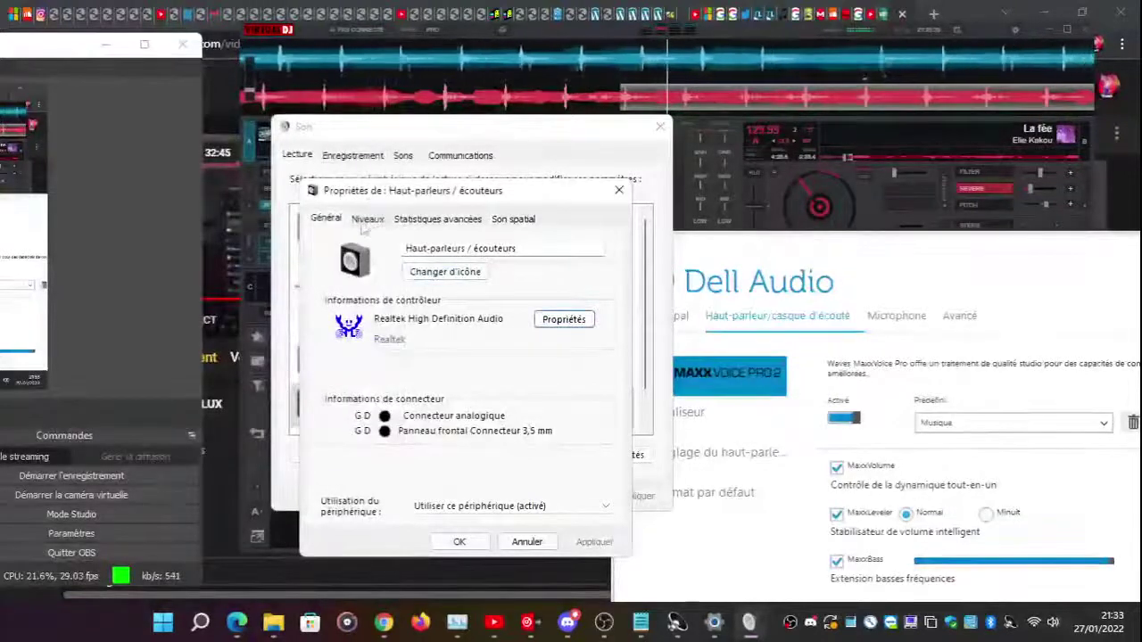
- Check the Haut-parleurs / écouteurs device's levels, default format and exclusive mode options, and close its properties
{"action": "left_click", "coordinate": [365, 222]}
{"action": "left_click", "coordinate": [429, 223]}
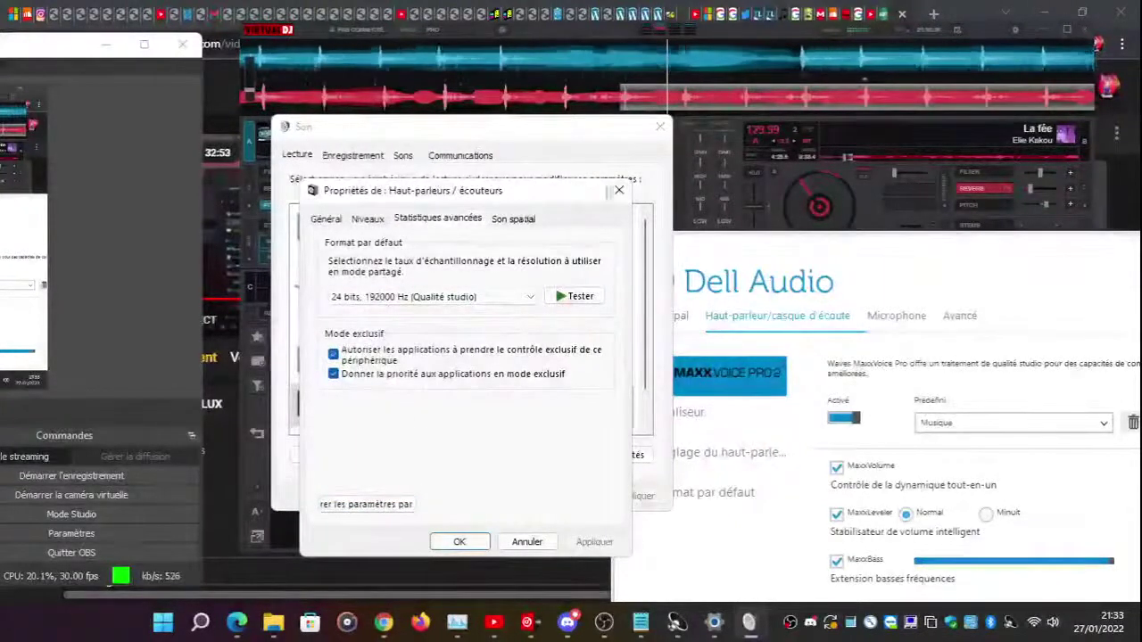
{"action": "left_click", "coordinate": [618, 190]}
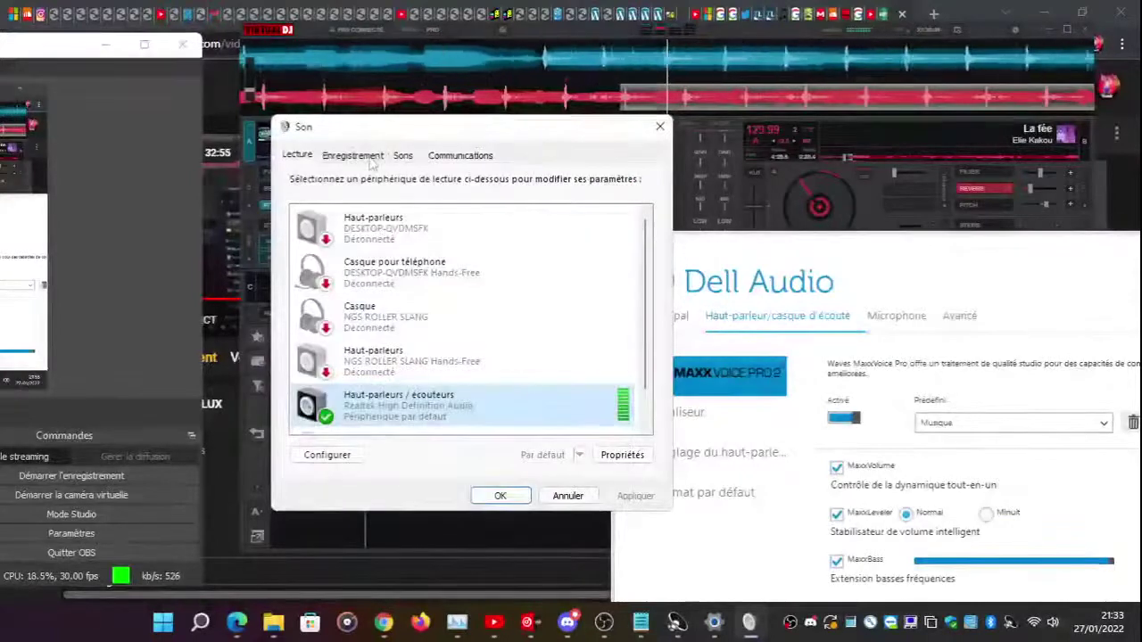
- Review the system sounds, communications and recording device settings, and close the Son dialog without changes
{"action": "left_click", "coordinate": [403, 156]}
{"action": "left_click", "coordinate": [436, 157]}
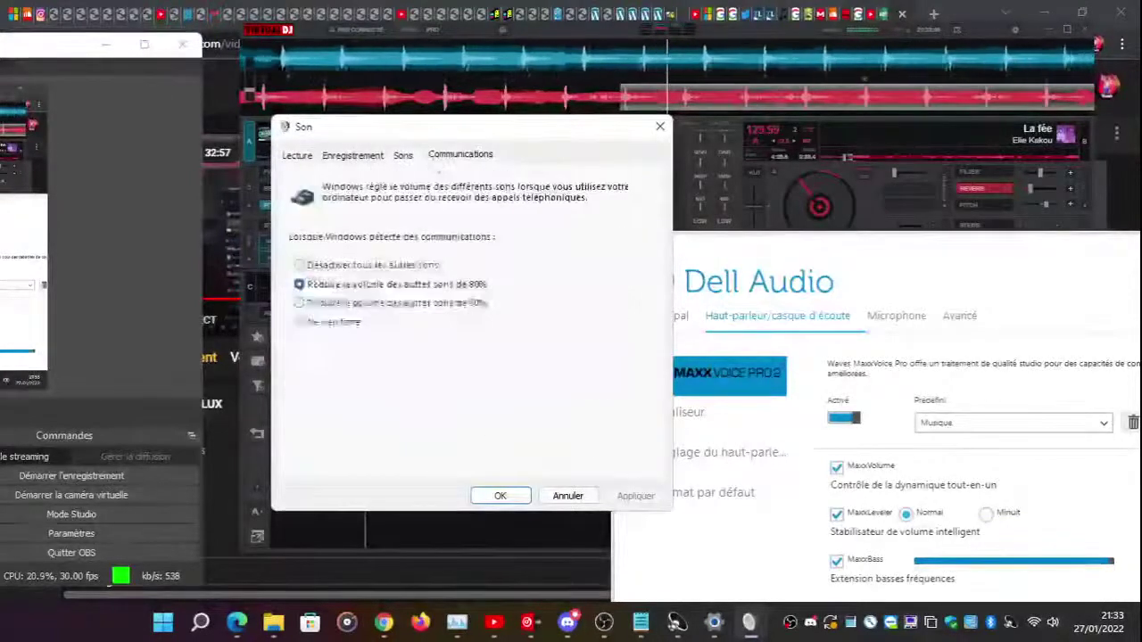
{"action": "left_click", "coordinate": [352, 156]}
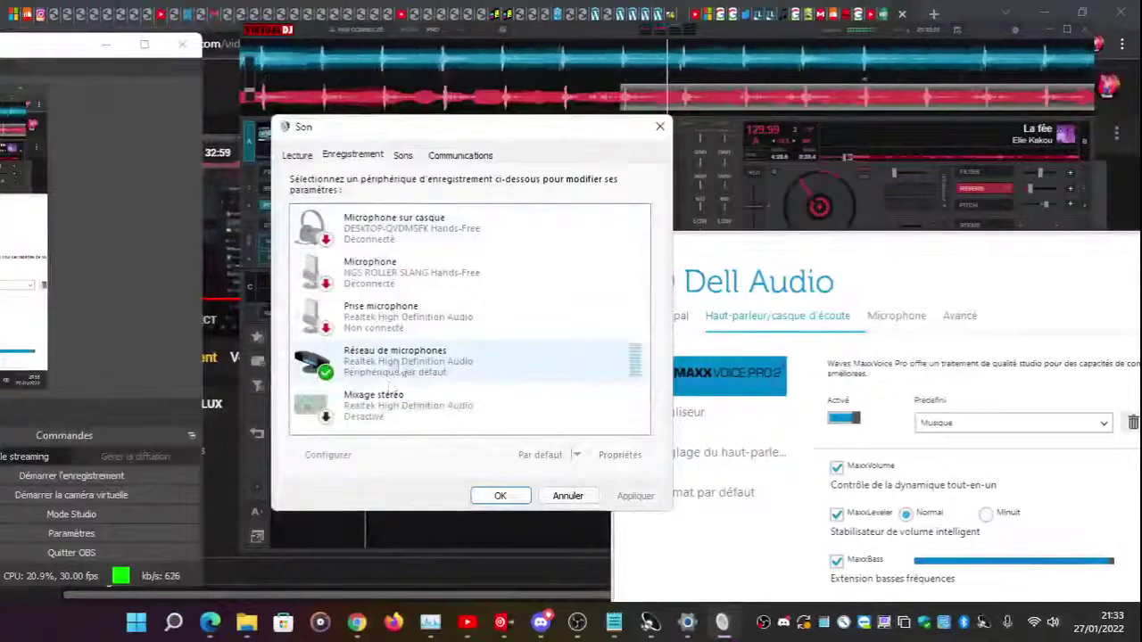
{"action": "left_click", "coordinate": [660, 125]}
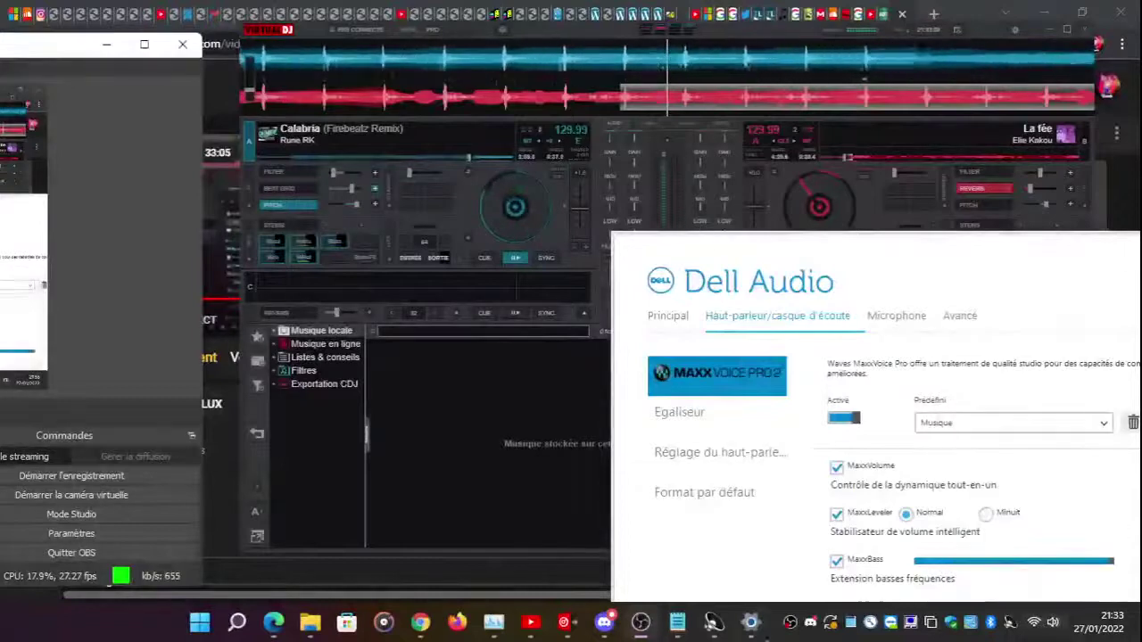
- Return to the Windows sound settings and view the properties of the Haut-parleurs / écouteurs output device
{"action": "left_click", "coordinate": [751, 624]}
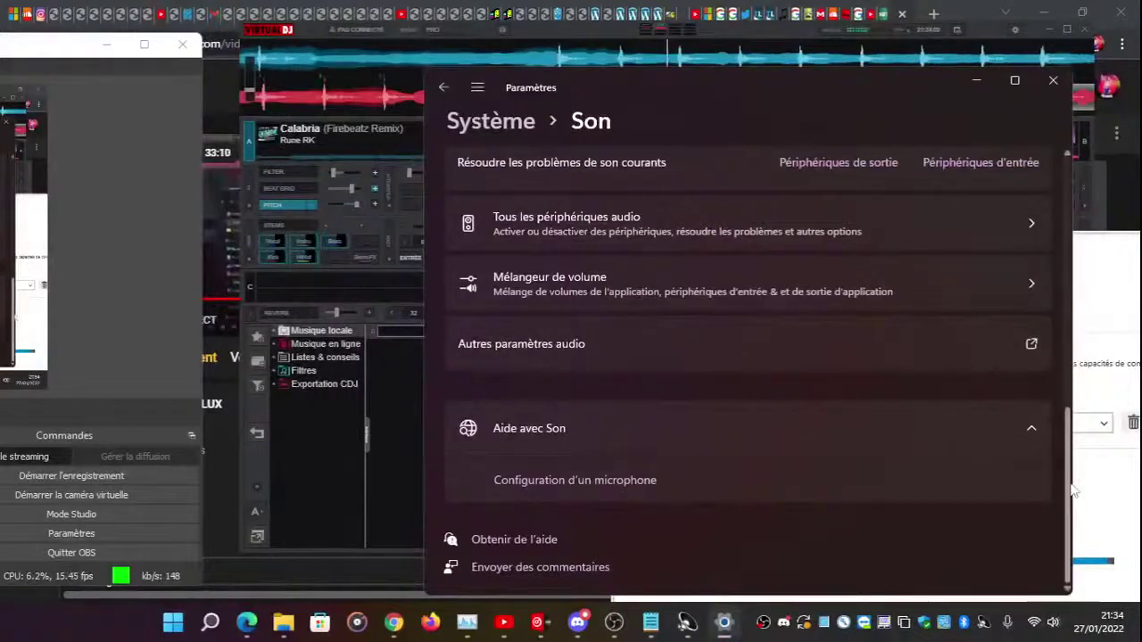
{"action": "scroll", "coordinate": [1073, 488], "scroll_direction": "up", "scroll_amount": 2}
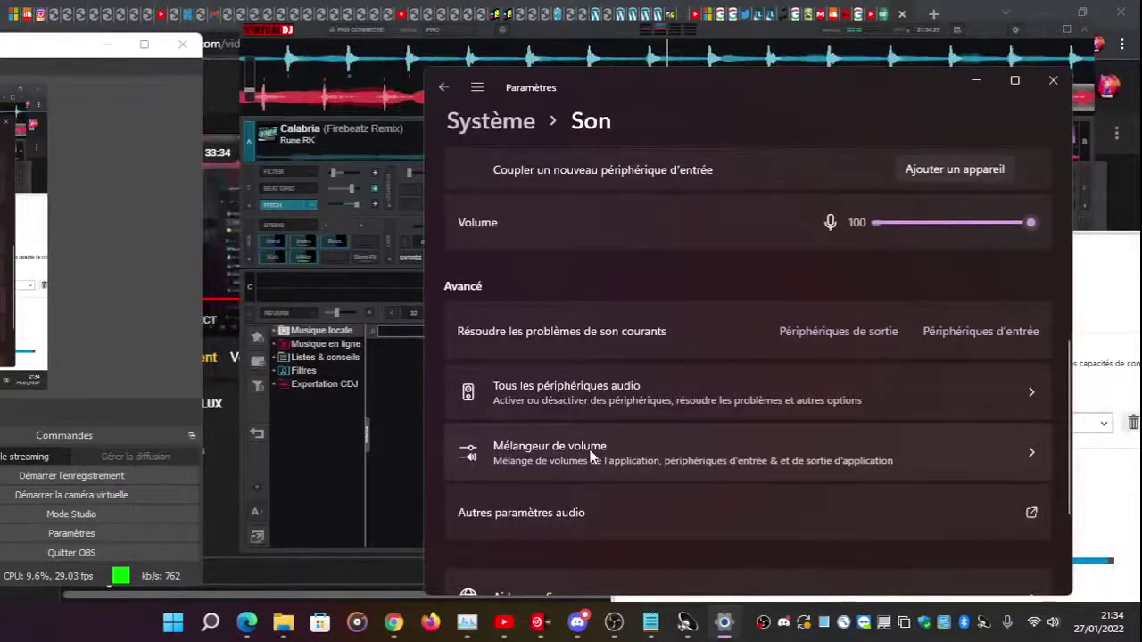
{"action": "key", "text": "alt+Left"}
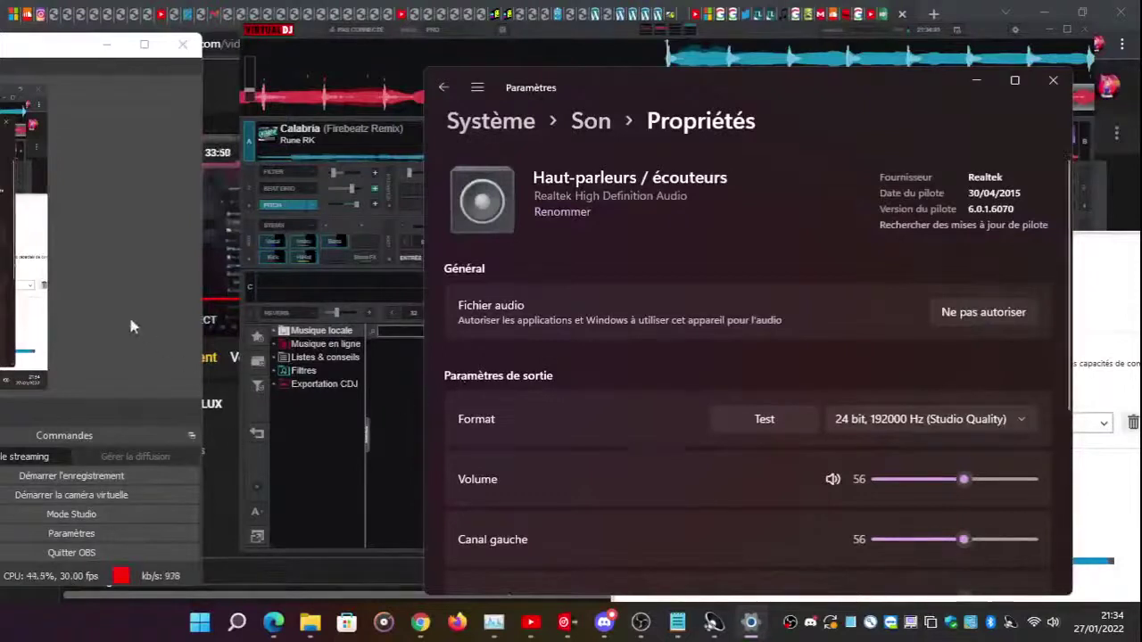
- Switch to VirtualDJ, start Calabria (Firebeatz Remix) on deck A and turn on the deck's Filter effect
{"action": "left_click_drag", "start_coordinate": [130, 318], "coordinate": [107, 212]}
{"action": "left_click", "coordinate": [360, 468]}
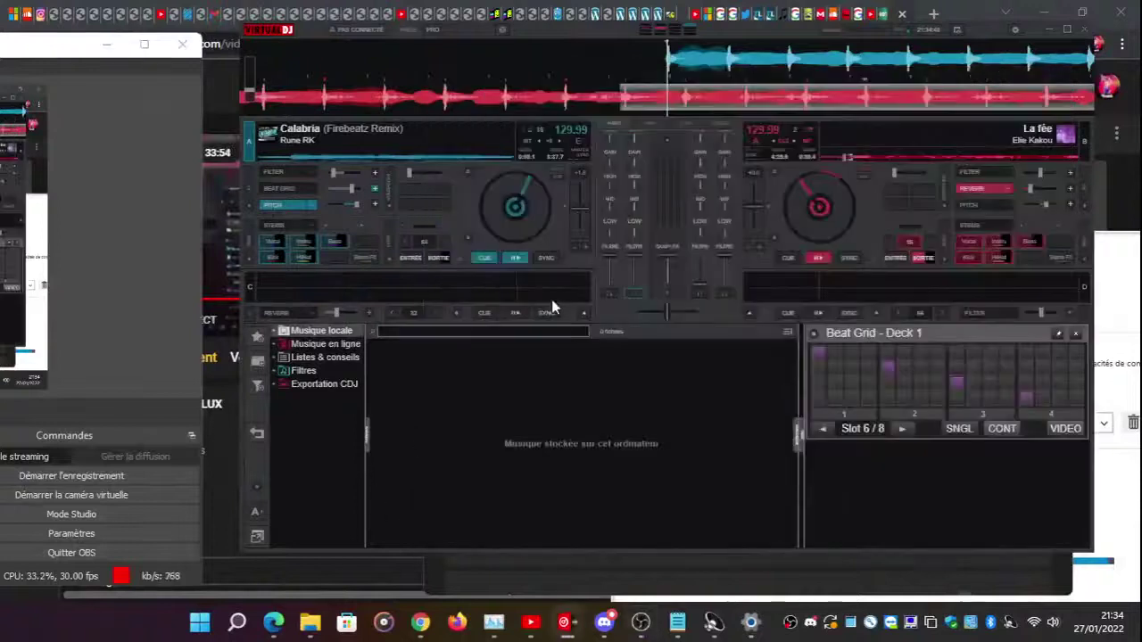
{"action": "left_click", "coordinate": [515, 260]}
{"action": "left_click", "coordinate": [284, 170]}
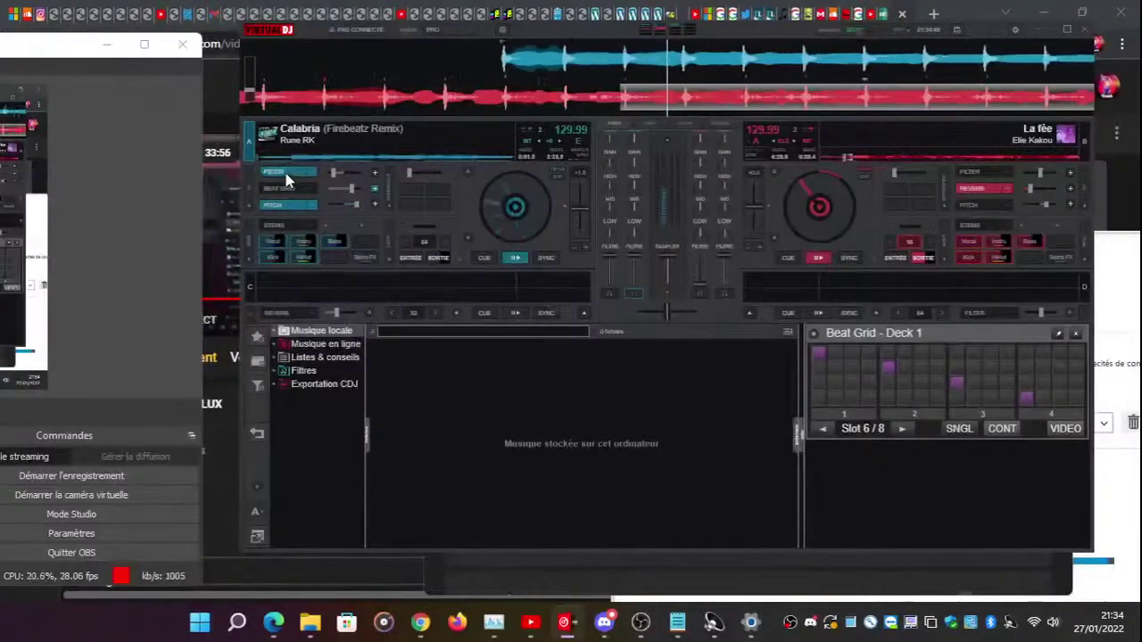
- Return to Settings, look for driver updates for the Haut-parleurs / écouteurs device in Windows Update and go back to its properties
{"action": "left_click", "coordinate": [750, 621]}
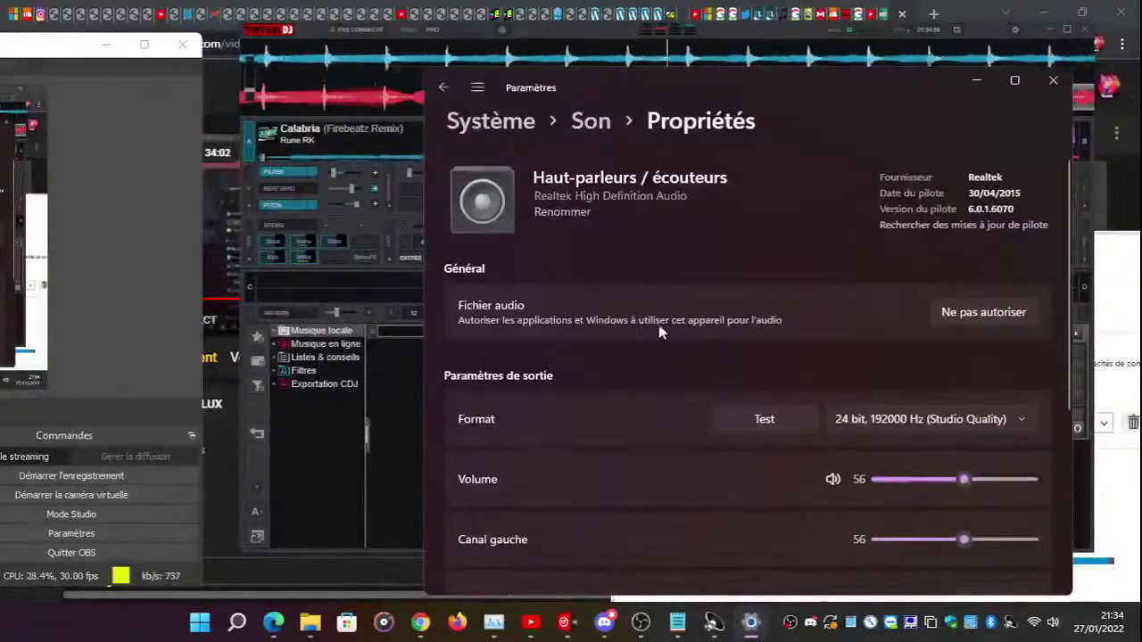
{"action": "left_click", "coordinate": [968, 327]}
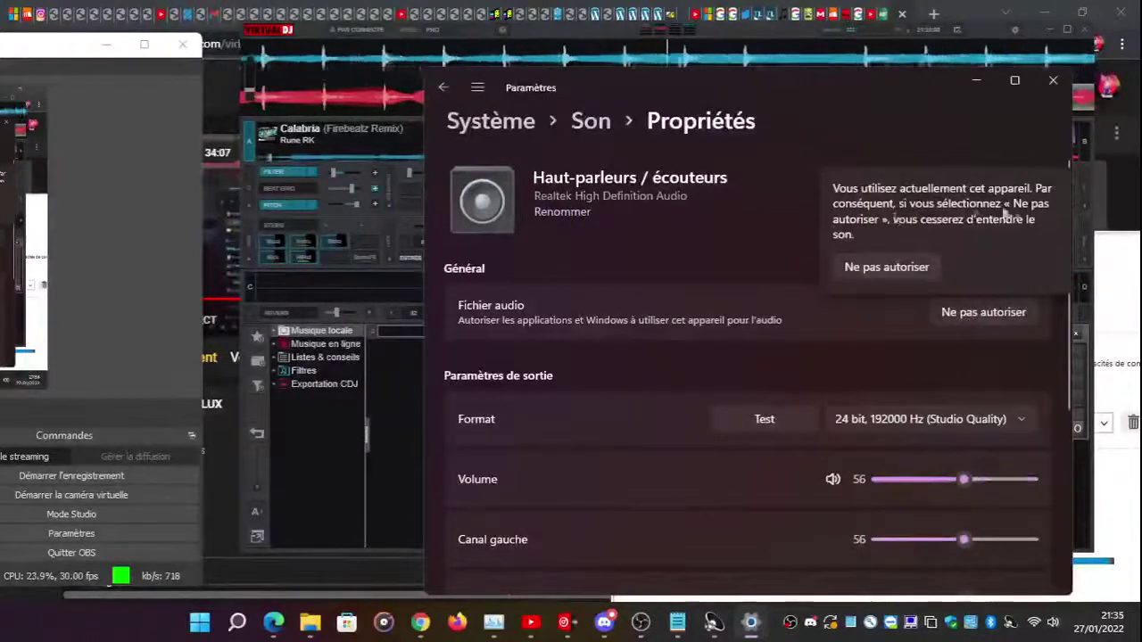
{"action": "left_click", "coordinate": [746, 234]}
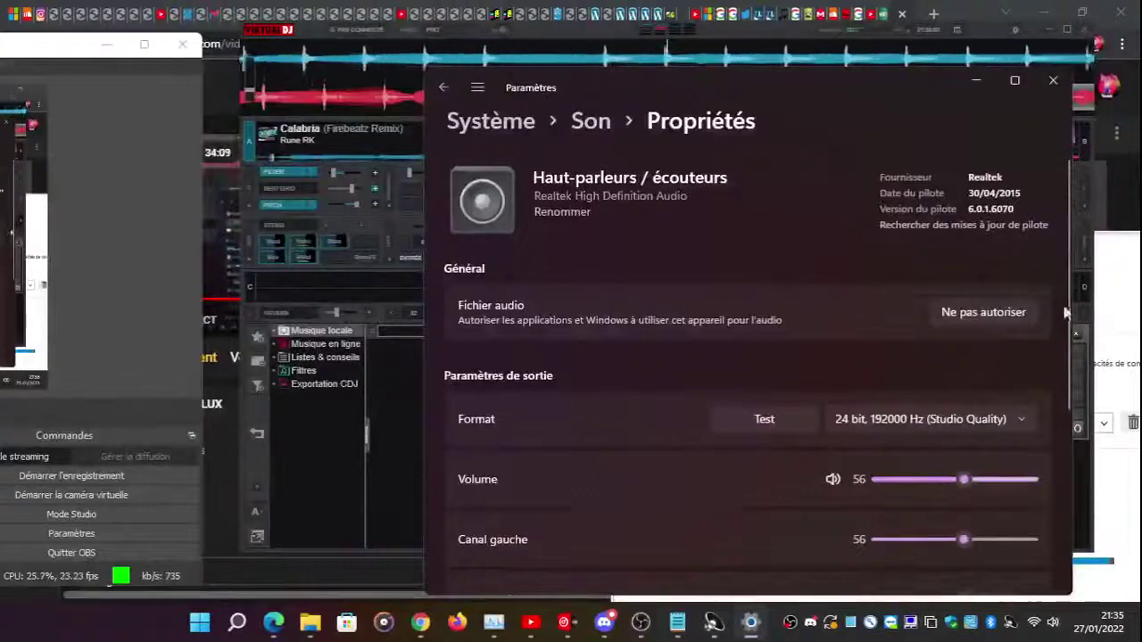
{"action": "left_click", "coordinate": [996, 227]}
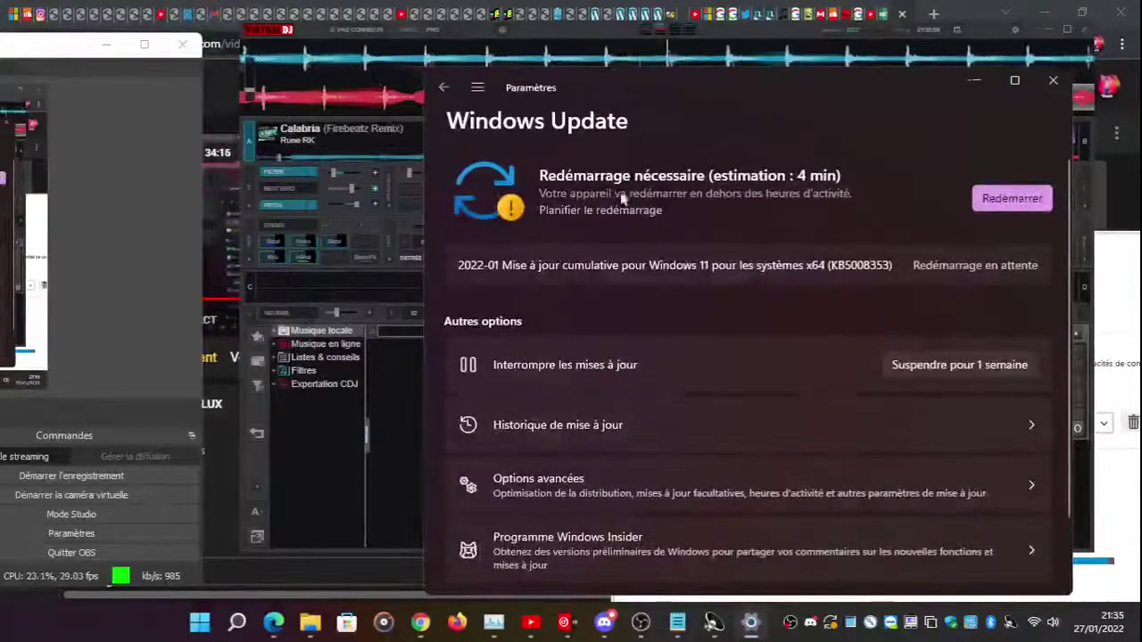
{"action": "left_click", "coordinate": [445, 89]}
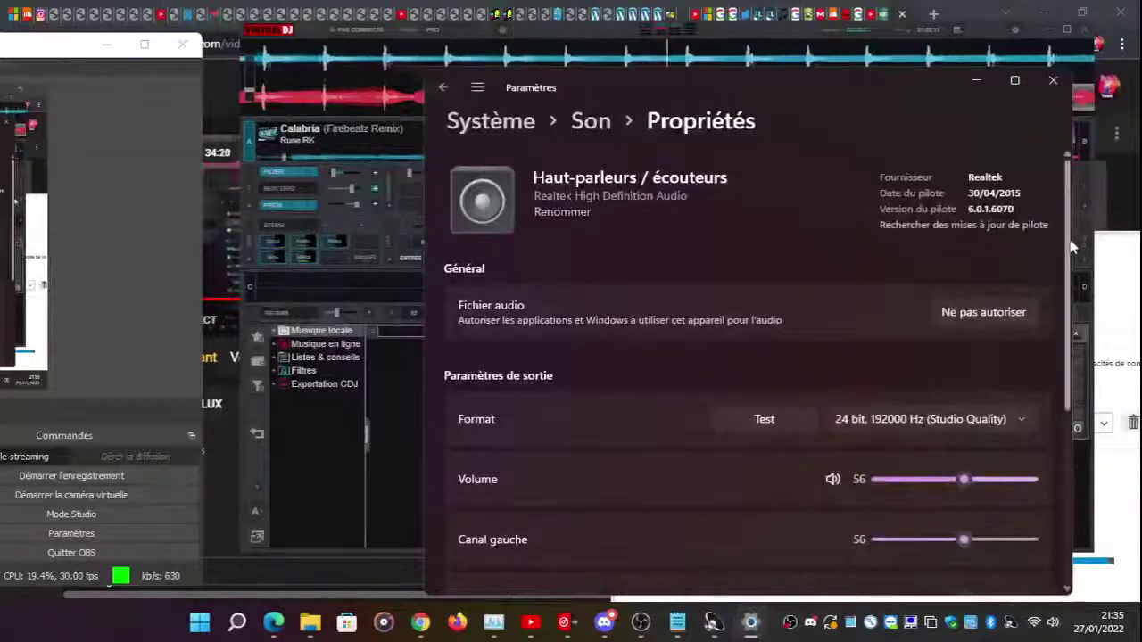
- Turn on Améliorer les fichiers audio for the Haut-parleurs / écouteurs device and open its advanced properties
{"action": "left_click_drag", "start_coordinate": [1070, 240], "coordinate": [1071, 434]}
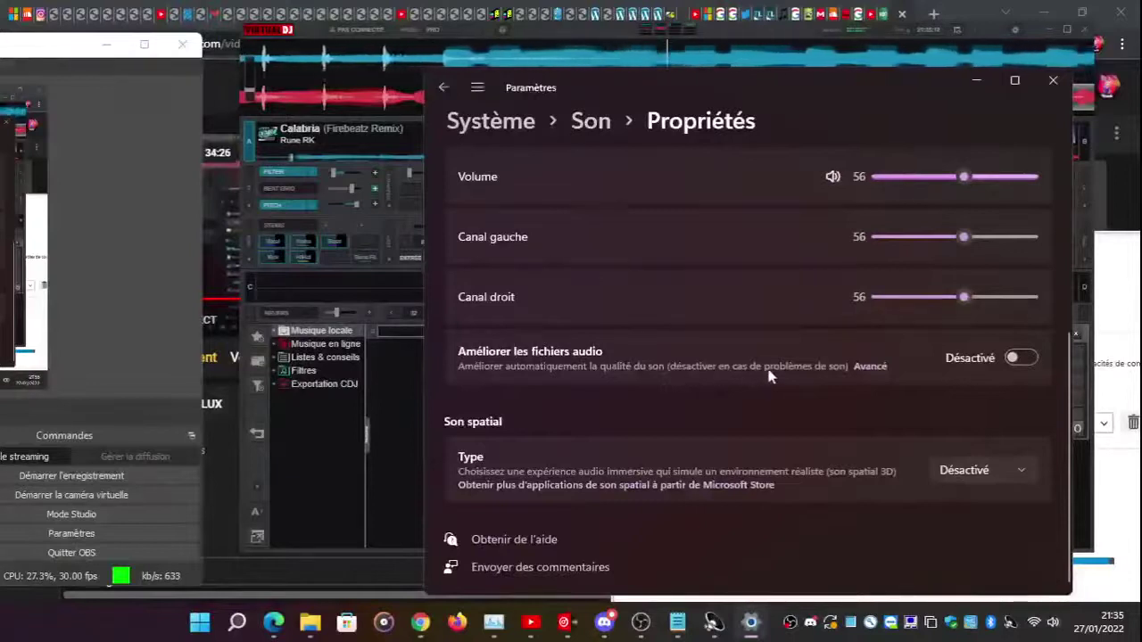
{"action": "left_click", "coordinate": [1020, 358]}
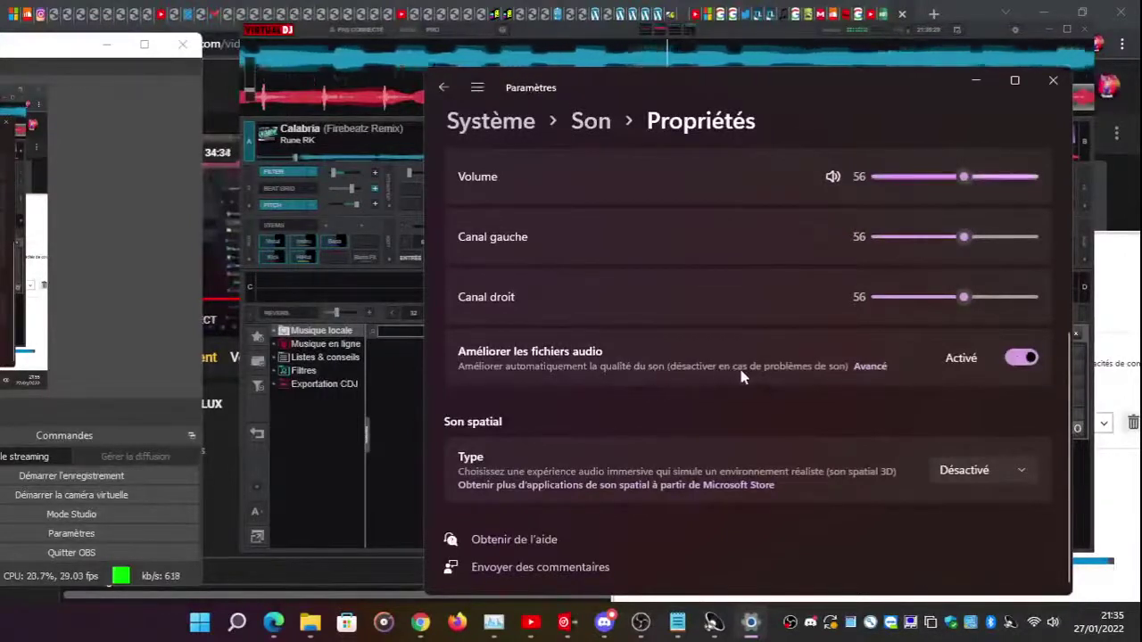
{"action": "left_click", "coordinate": [867, 367]}
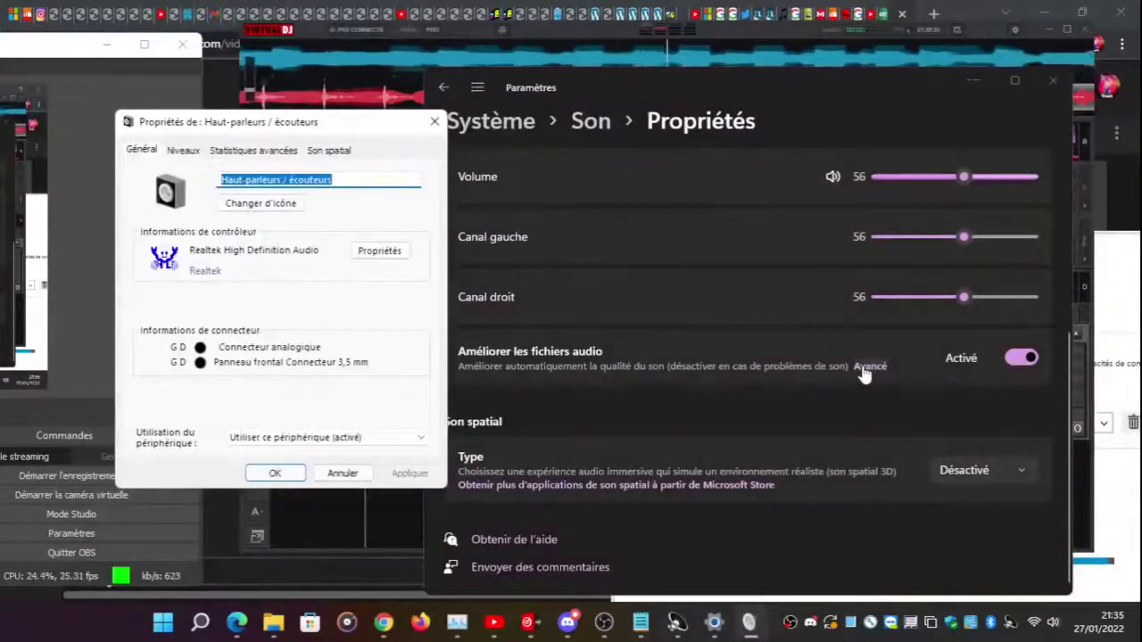
- Examine the level, default format, exclusive mode, spatial sound and general information in the device's advanced properties
{"action": "left_click", "coordinate": [179, 151]}
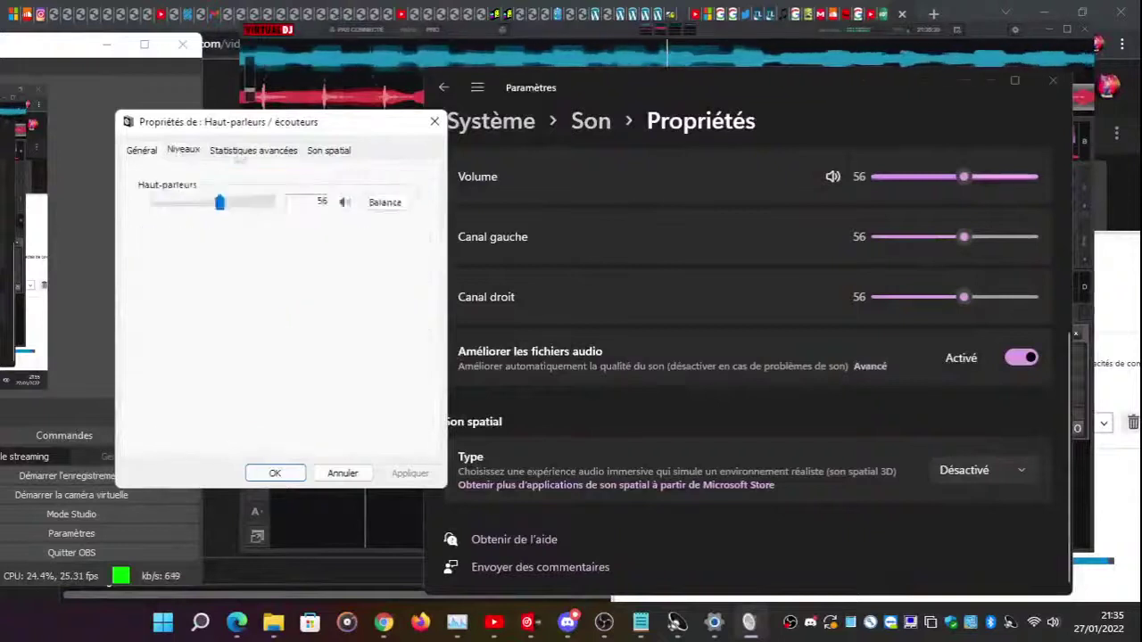
{"action": "left_click", "coordinate": [253, 152]}
{"action": "left_click", "coordinate": [323, 154]}
{"action": "left_click", "coordinate": [260, 155]}
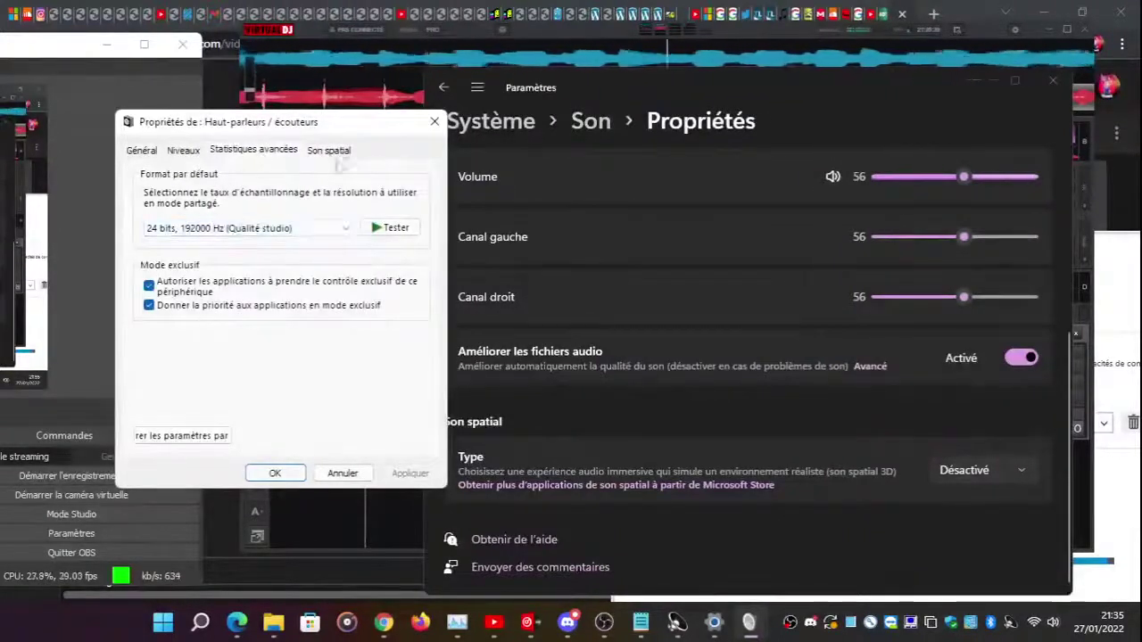
{"action": "left_click", "coordinate": [337, 151]}
{"action": "left_click", "coordinate": [251, 151]}
{"action": "left_click", "coordinate": [328, 150]}
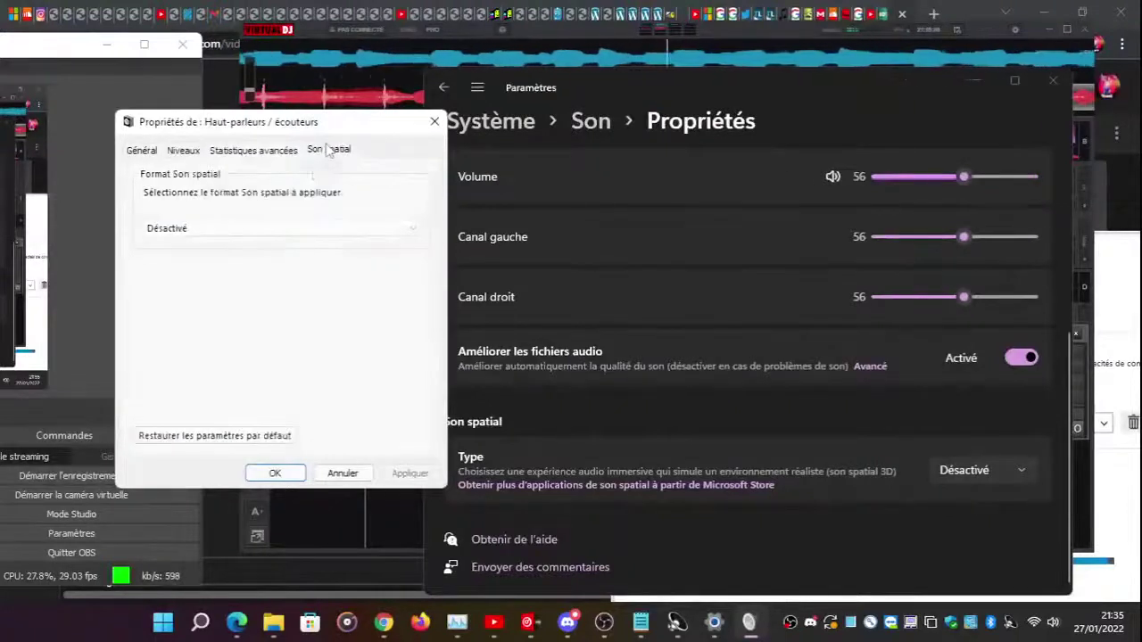
{"action": "left_click", "coordinate": [181, 153]}
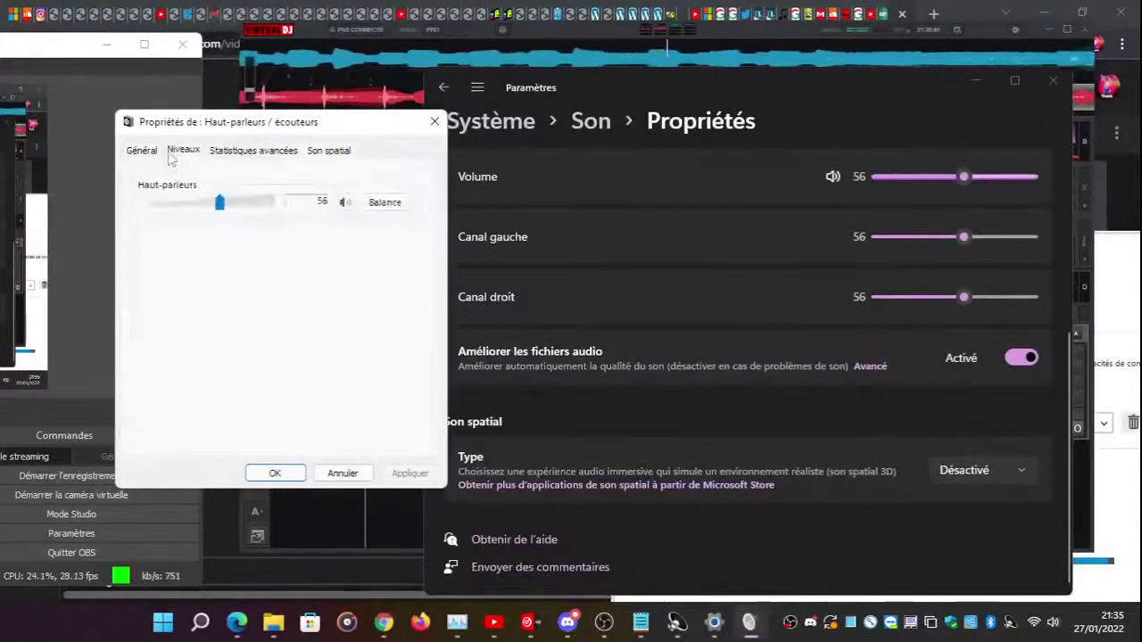
{"action": "left_click", "coordinate": [141, 152]}
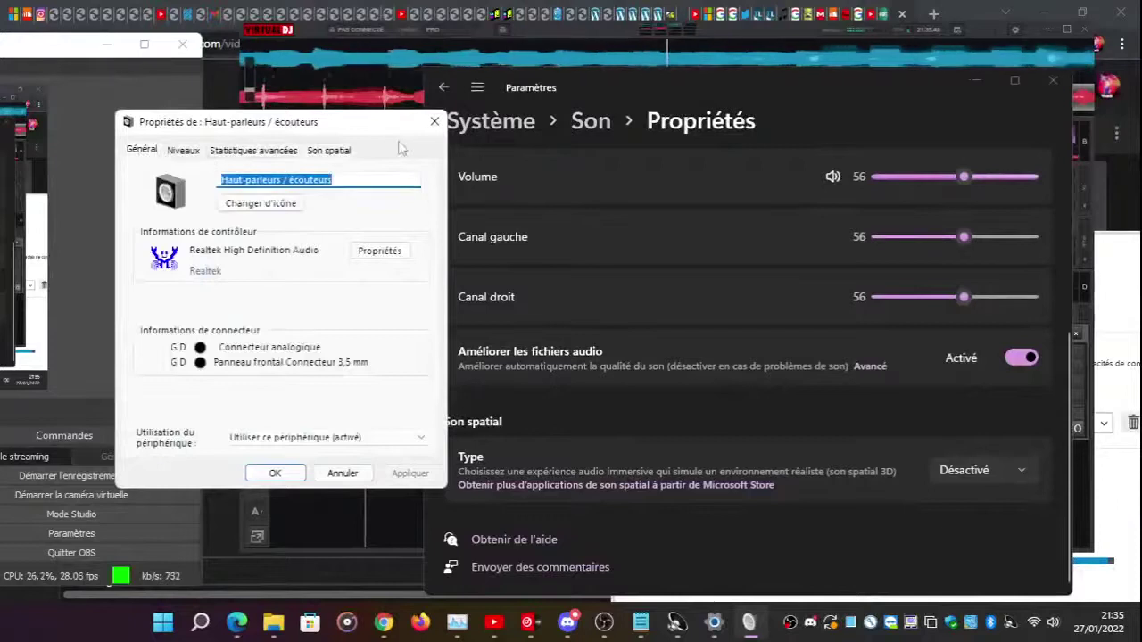
- Open the Realtek website from the device properties, close the page, minimize the browser and dismiss the properties
{"action": "left_click", "coordinate": [218, 277]}
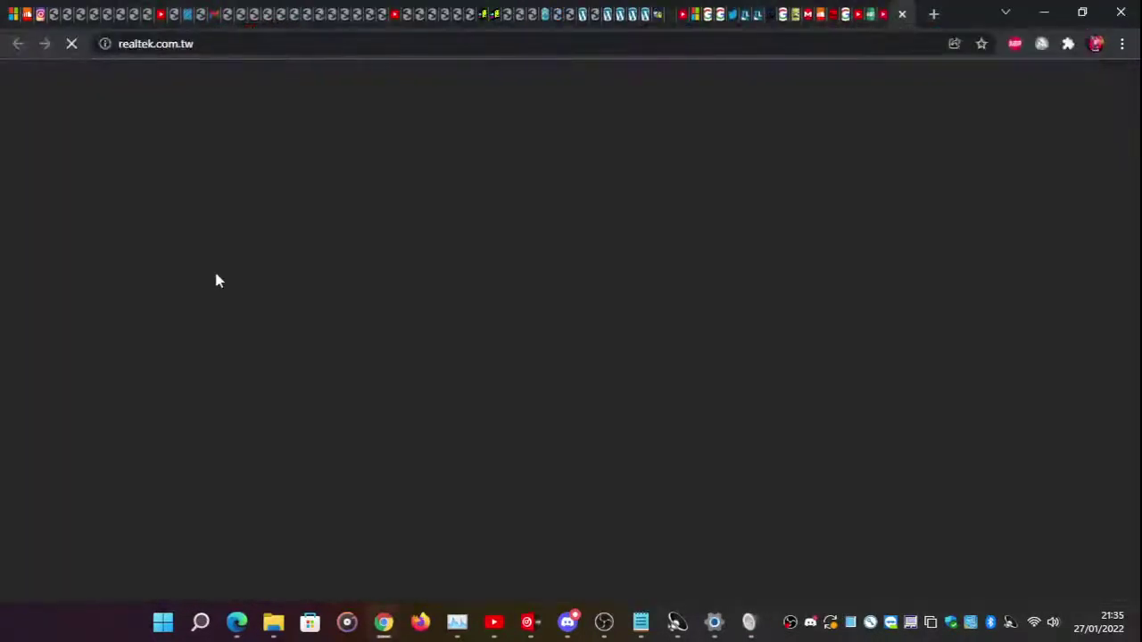
{"action": "left_click", "coordinate": [902, 18]}
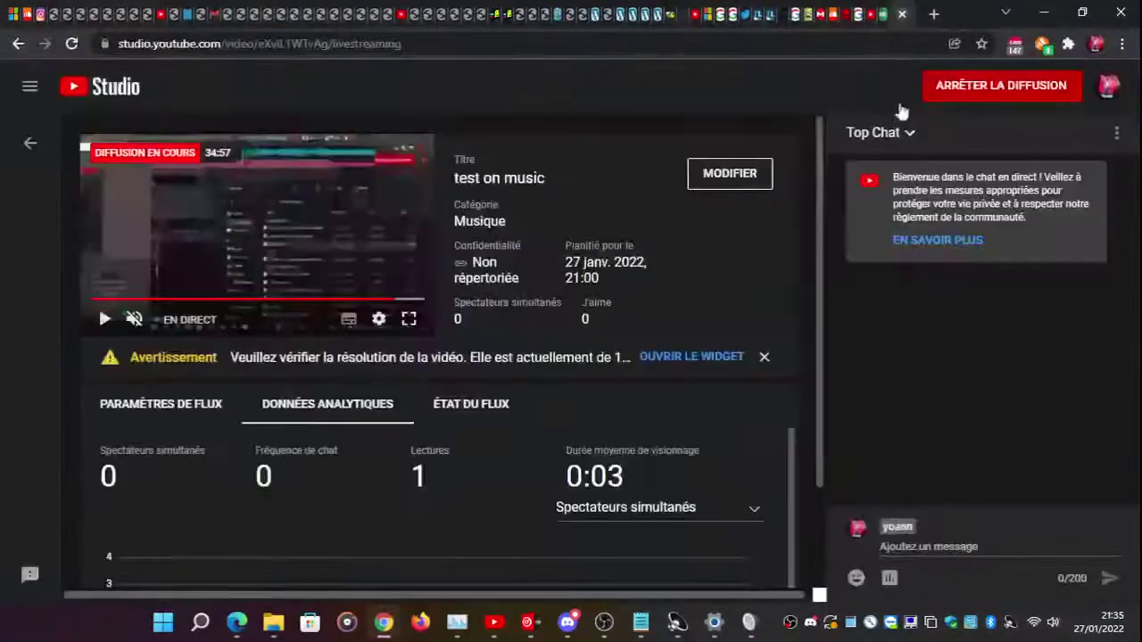
{"action": "left_click", "coordinate": [1037, 9]}
{"action": "key", "text": "Escape"}
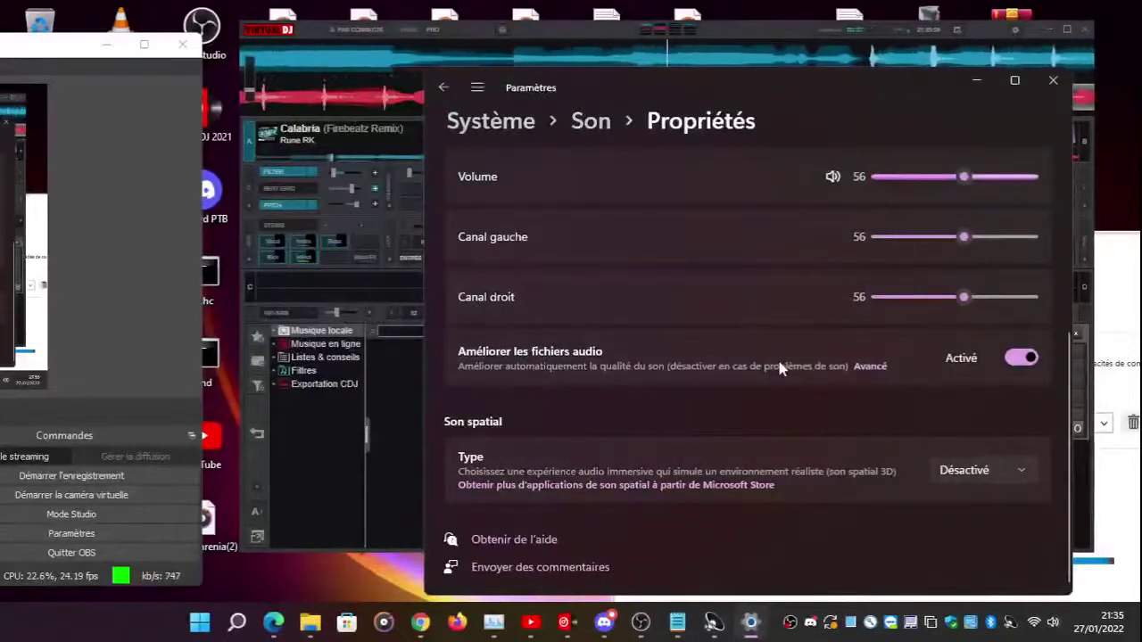
- Look at the available spatial sound types without choosing one and return to the main Son page
{"action": "left_click", "coordinate": [947, 475]}
{"action": "left_click", "coordinate": [863, 433]}
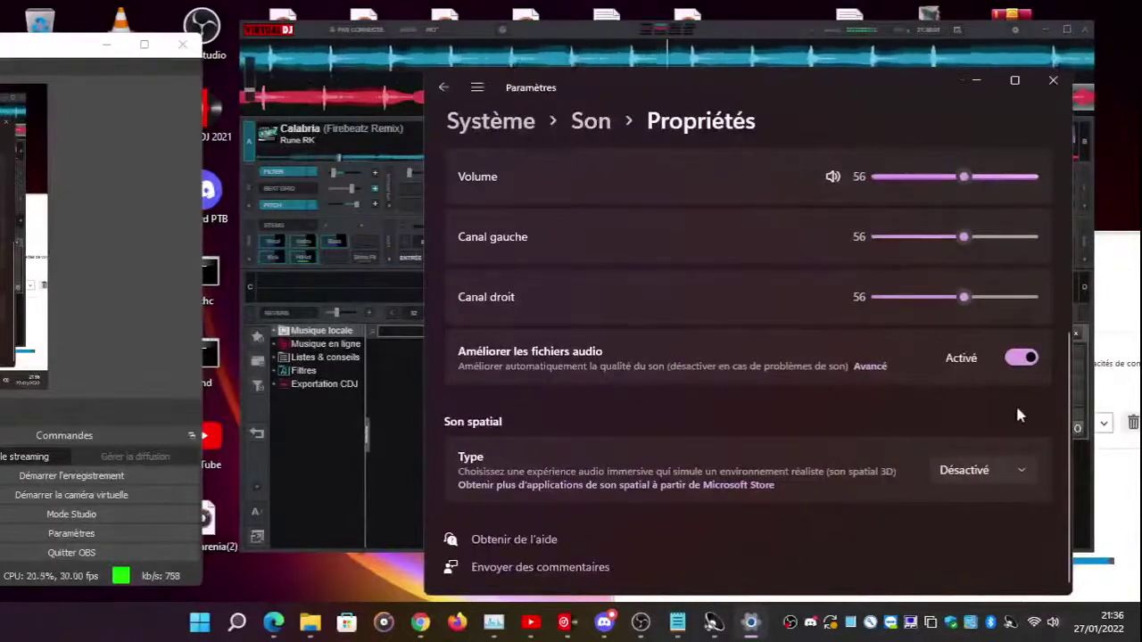
{"action": "left_click_drag", "start_coordinate": [1062, 409], "coordinate": [1047, 179]}
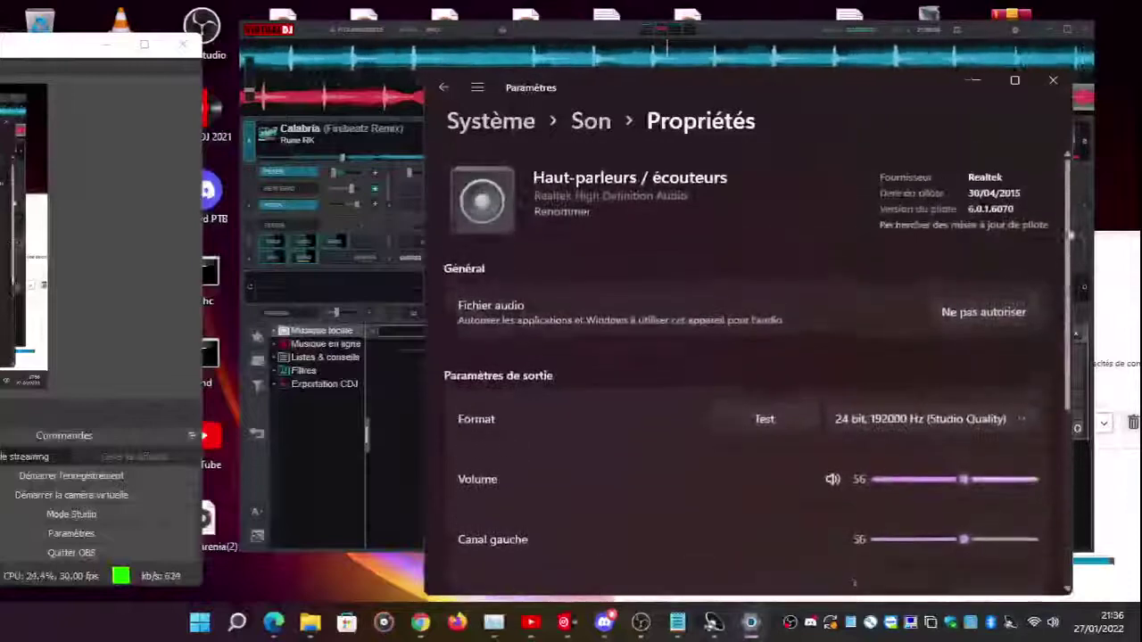
{"action": "left_click", "coordinate": [591, 120]}
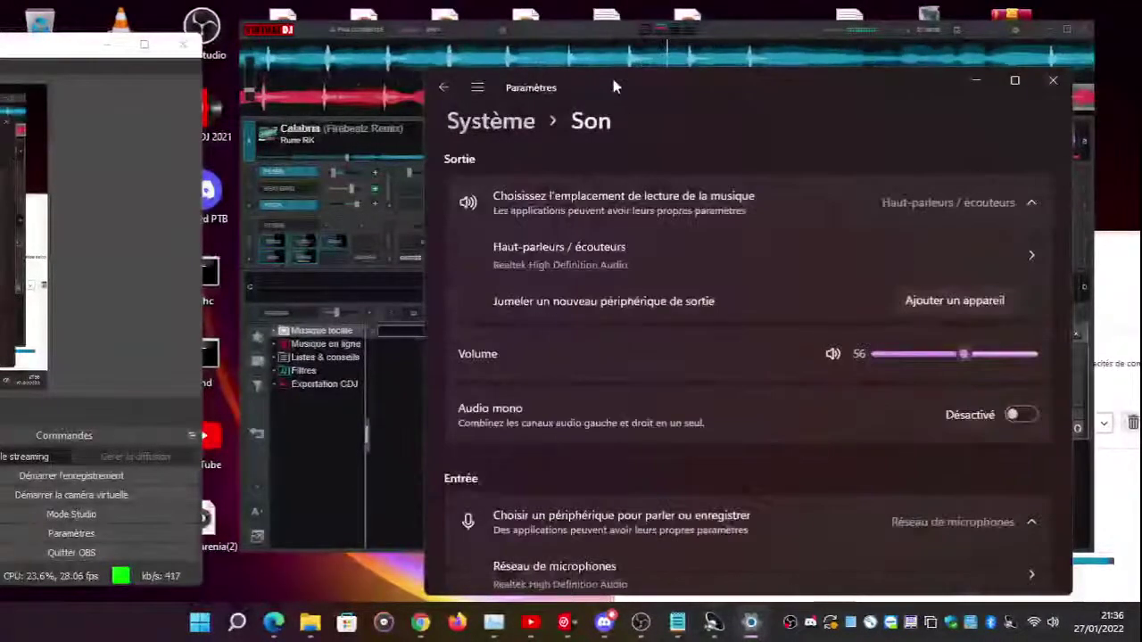
- Turn off the Filter effect on deck A in VirtualDJ and switch back to the Settings window
{"action": "left_click", "coordinate": [287, 181]}
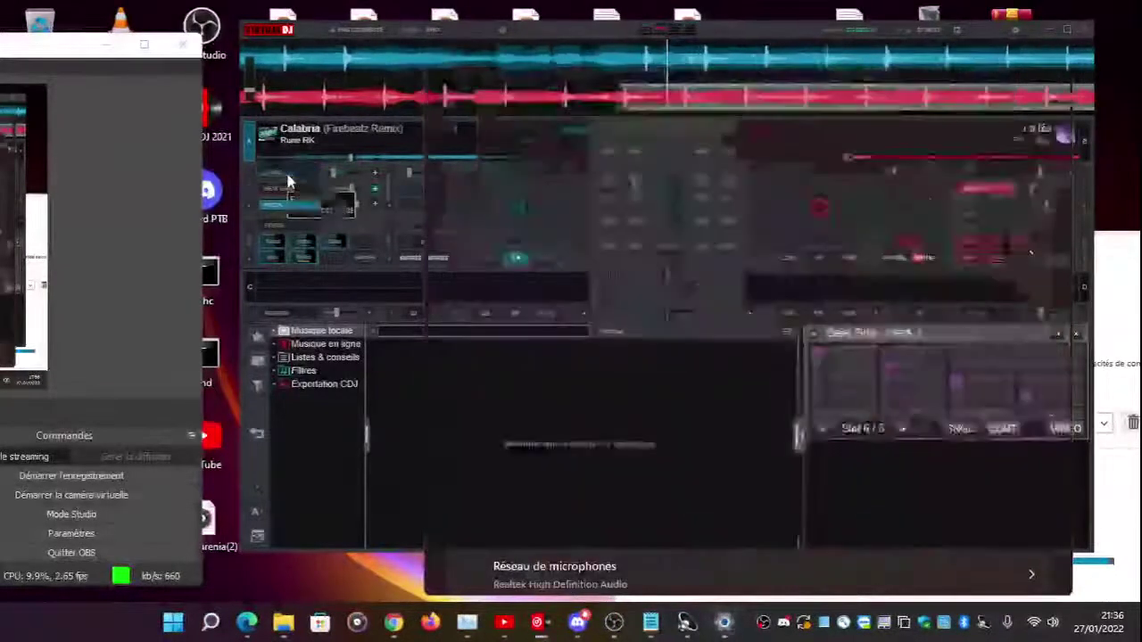
{"action": "left_click", "coordinate": [724, 622]}
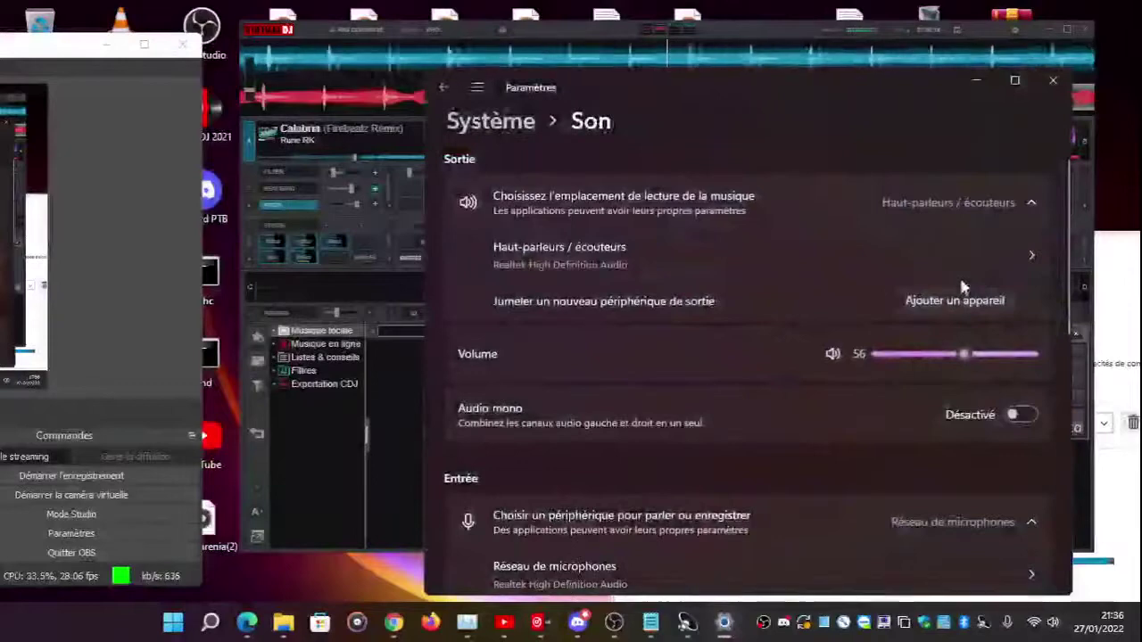
- Collapse the output and input device lists and open the Tous les périphériques audio page
{"action": "left_click", "coordinate": [1030, 204]}
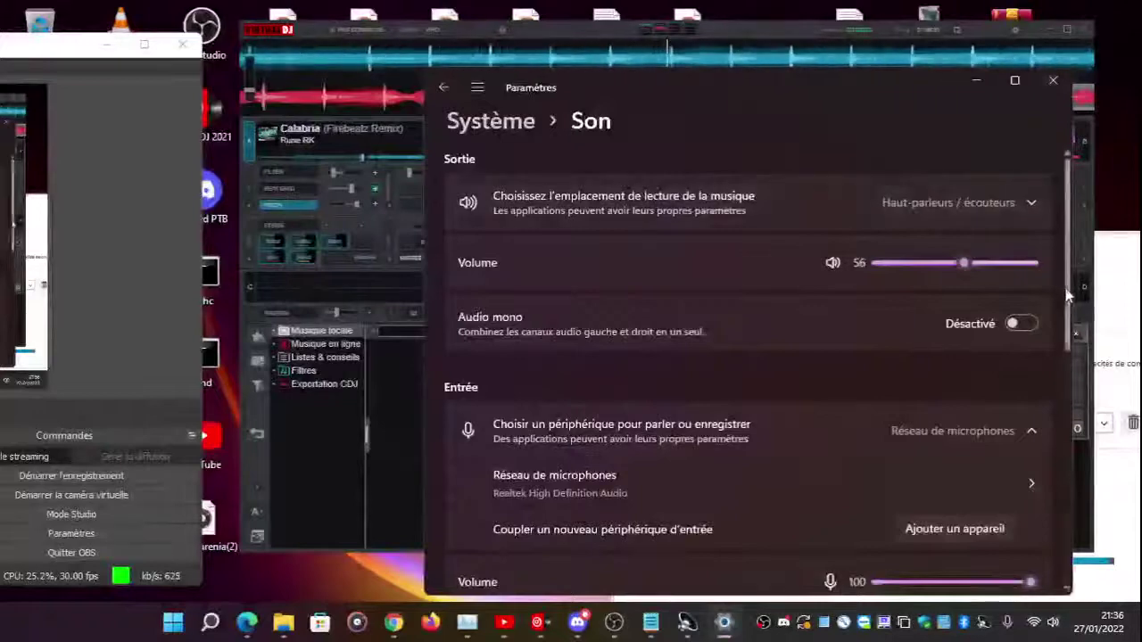
{"action": "scroll", "coordinate": [1071, 357], "scroll_direction": "down", "scroll_amount": 2}
{"action": "left_click", "coordinate": [1004, 277]}
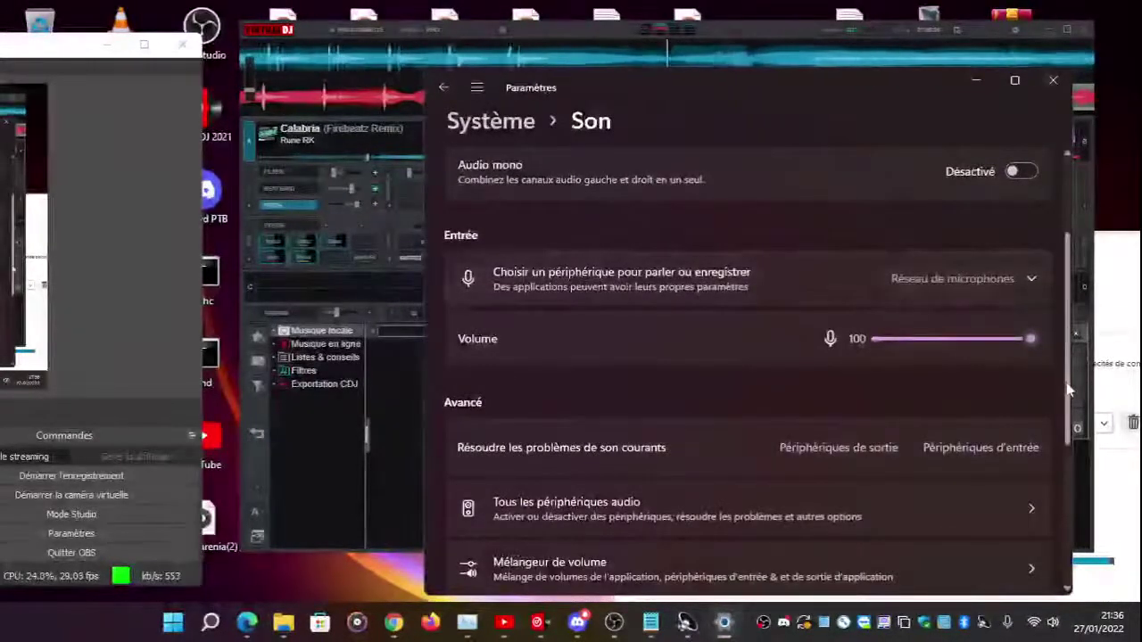
{"action": "scroll", "coordinate": [1061, 402], "scroll_direction": "down", "scroll_amount": 3}
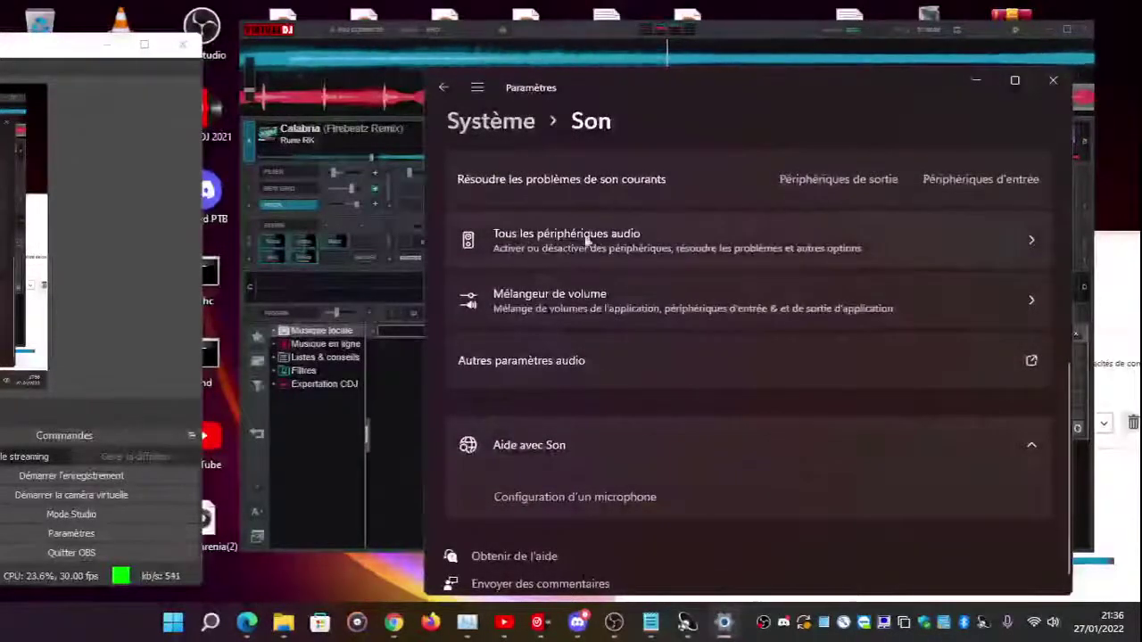
{"action": "left_click", "coordinate": [614, 249]}
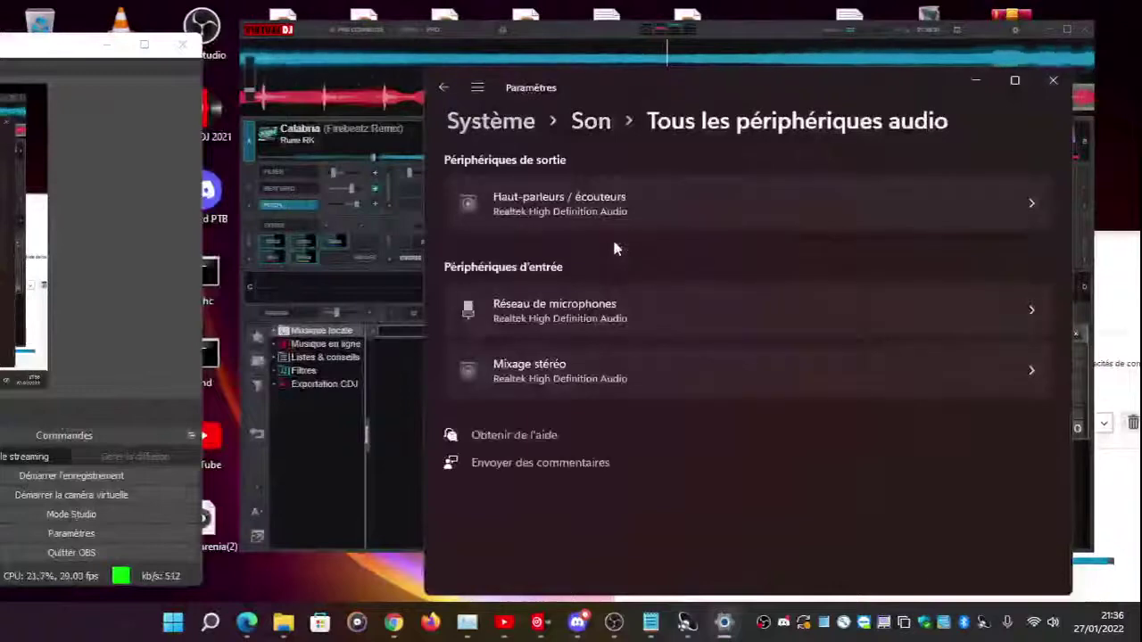
- View the properties of the Haut-parleurs / écouteurs output device and return to the Tous les périphériques audio page
{"action": "left_click", "coordinate": [597, 211]}
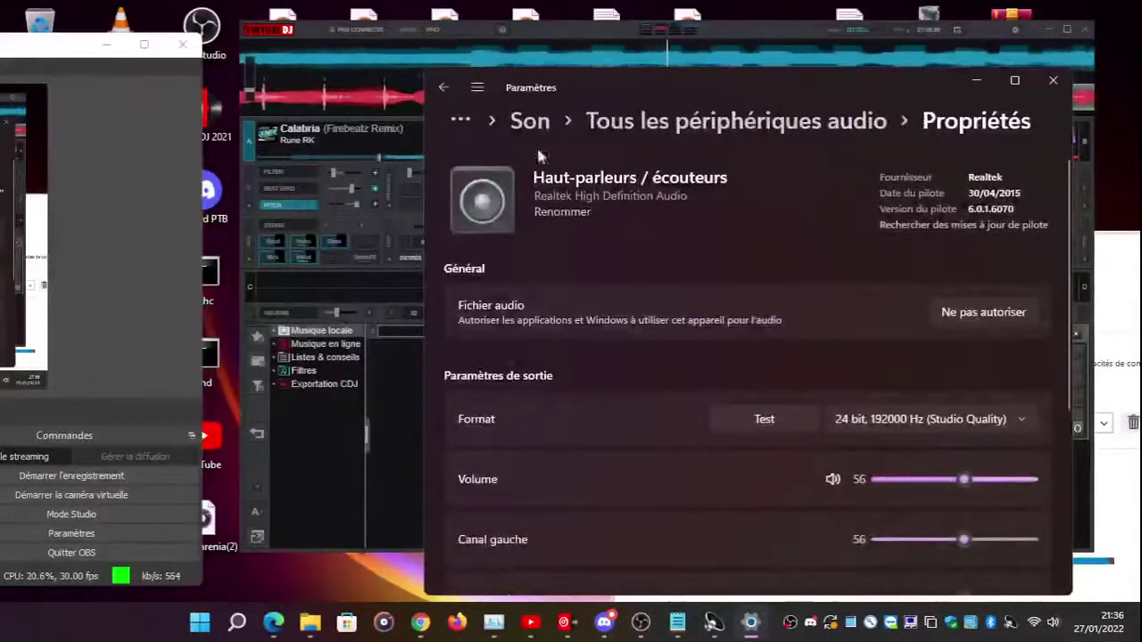
{"action": "left_click", "coordinate": [443, 88]}
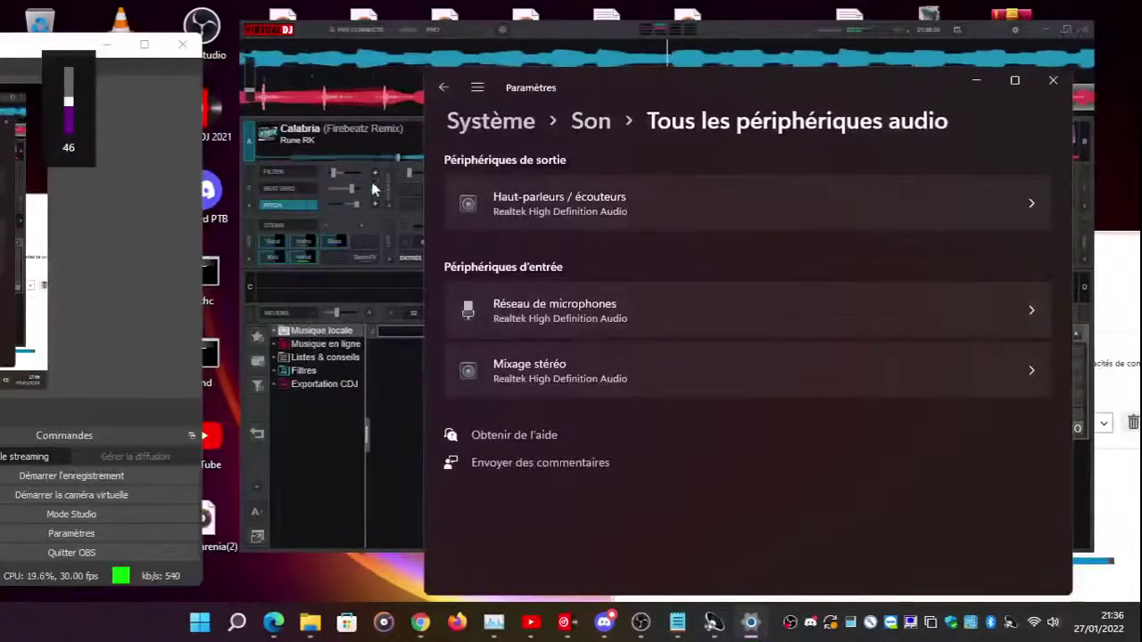
- Switch to VirtualDJ, toggle deck A's Pitch effect off and back on, and close the Beat Grid window
{"action": "left_click", "coordinate": [285, 211]}
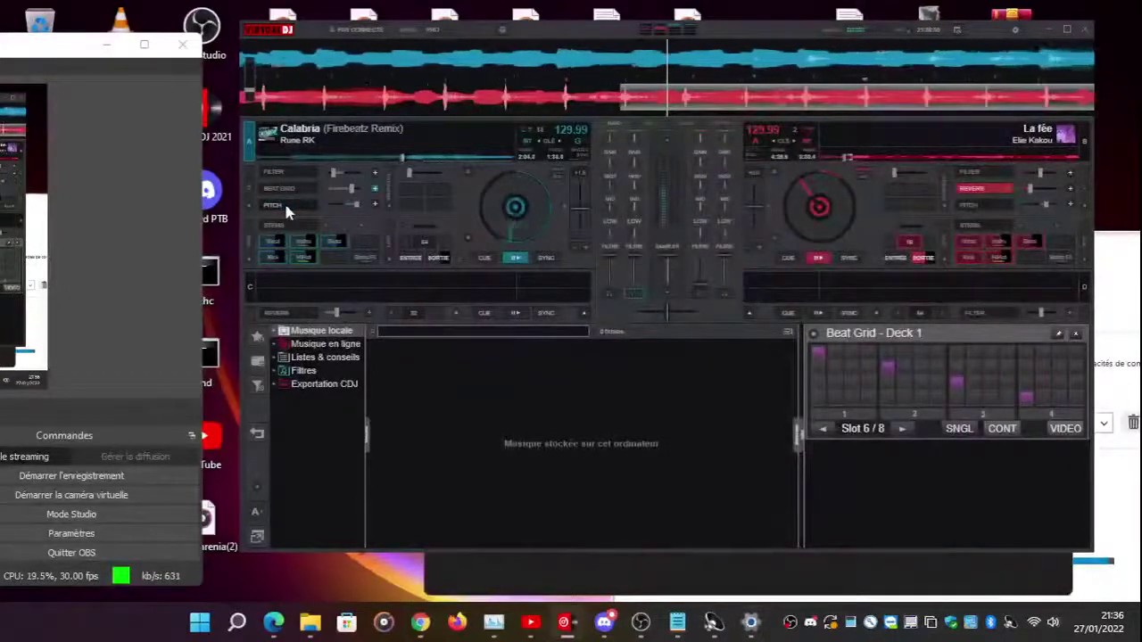
{"action": "left_click", "coordinate": [285, 209]}
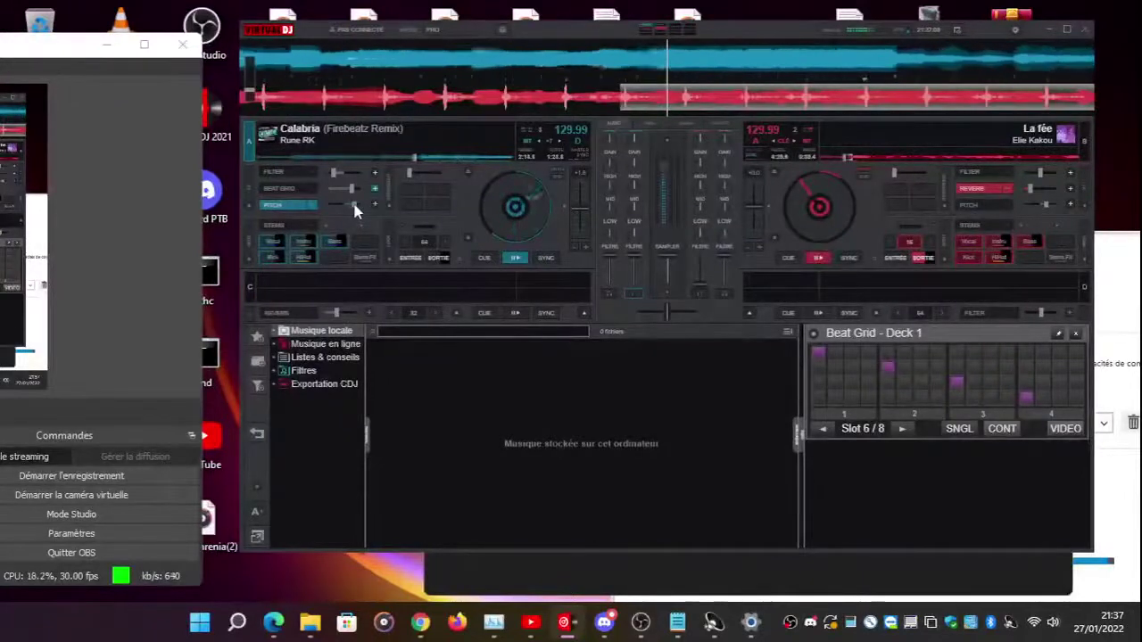
{"action": "left_click", "coordinate": [1076, 334]}
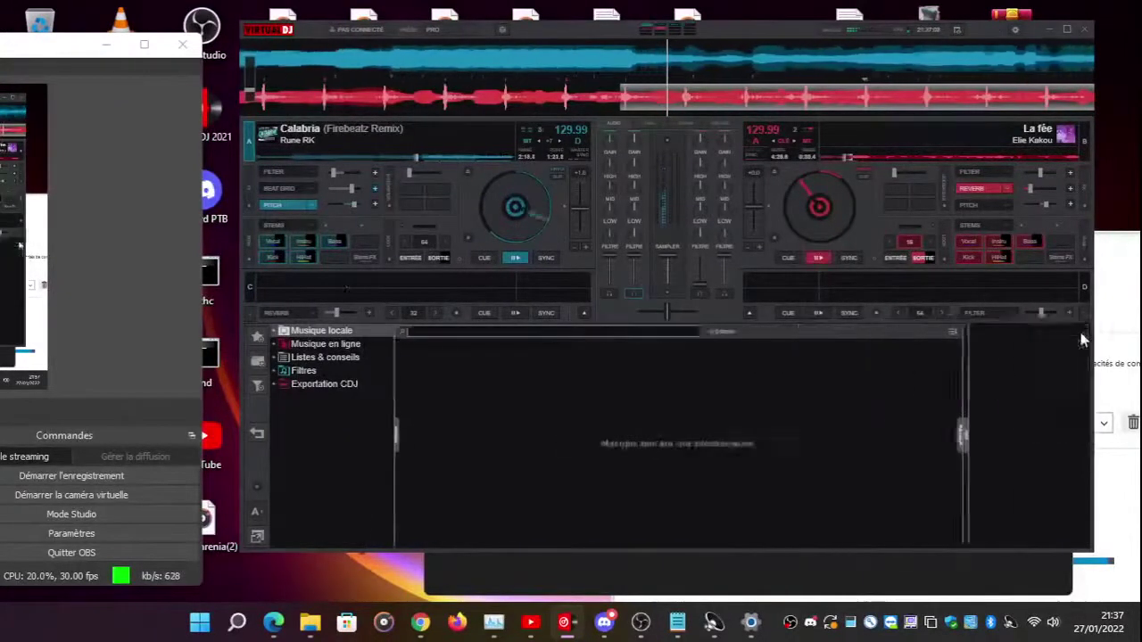
{"action": "left_click", "coordinate": [288, 205]}
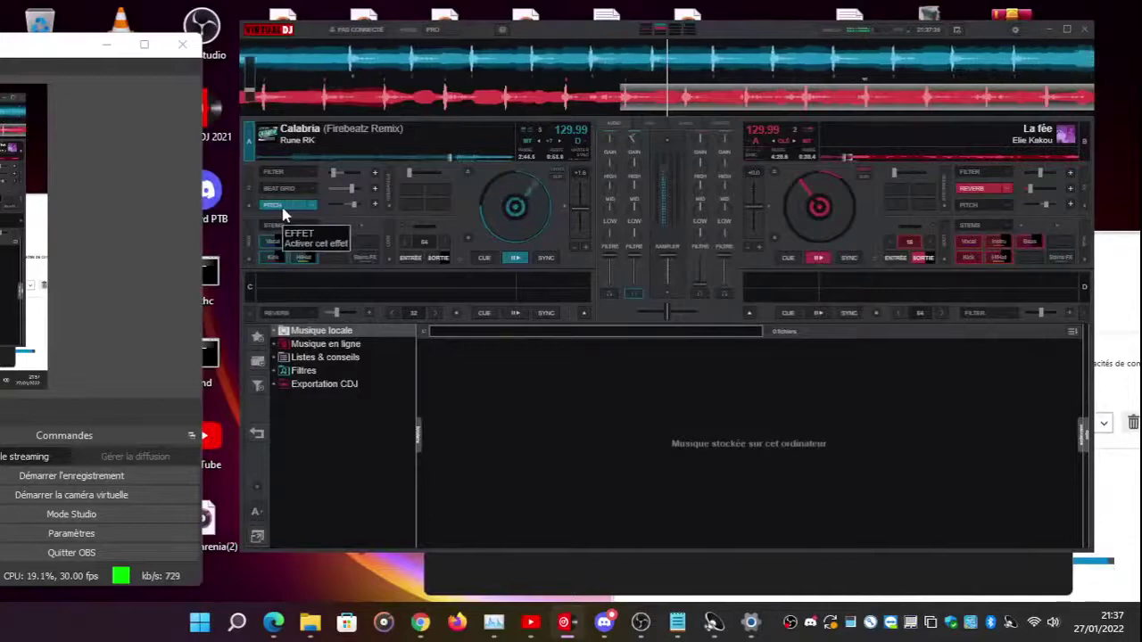
- Switch to Dell Audio and enable the Egaliseur in the Haut-parleur/casque d'écoute settings
{"action": "left_click", "coordinate": [1099, 279]}
{"action": "left_click", "coordinate": [683, 318]}
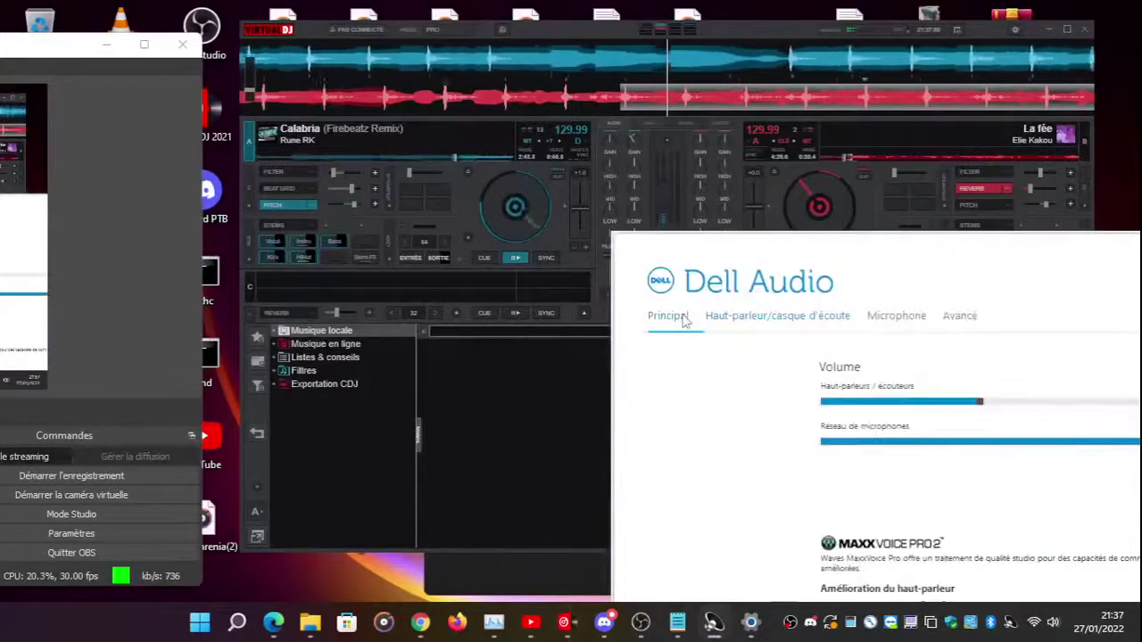
{"action": "left_click", "coordinate": [714, 316]}
{"action": "left_click", "coordinate": [719, 417]}
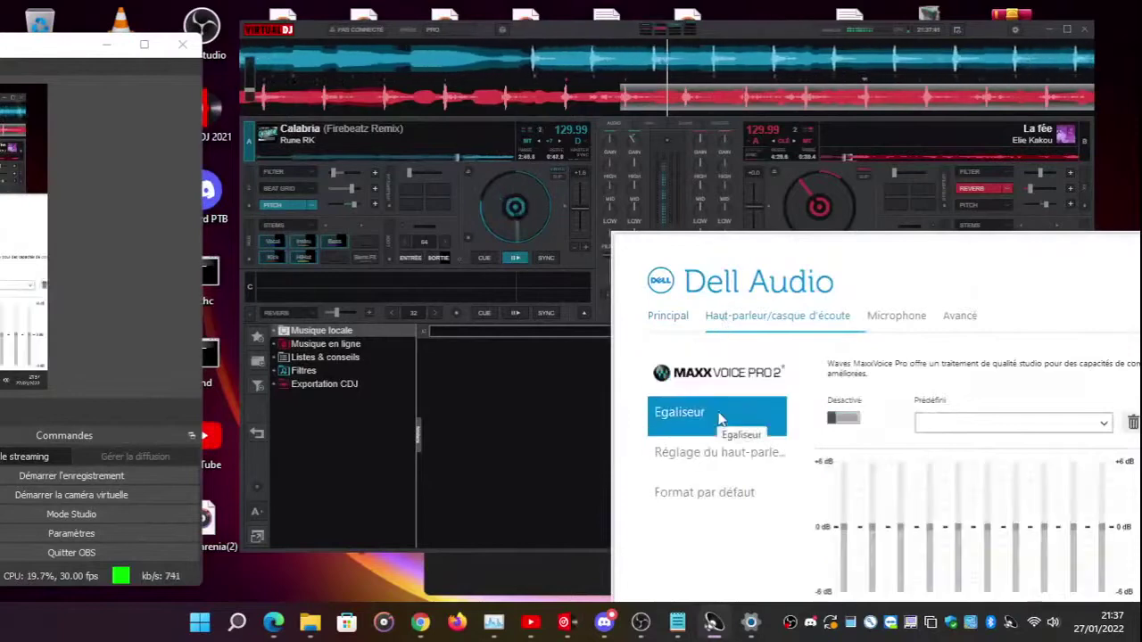
{"action": "left_click", "coordinate": [845, 420]}
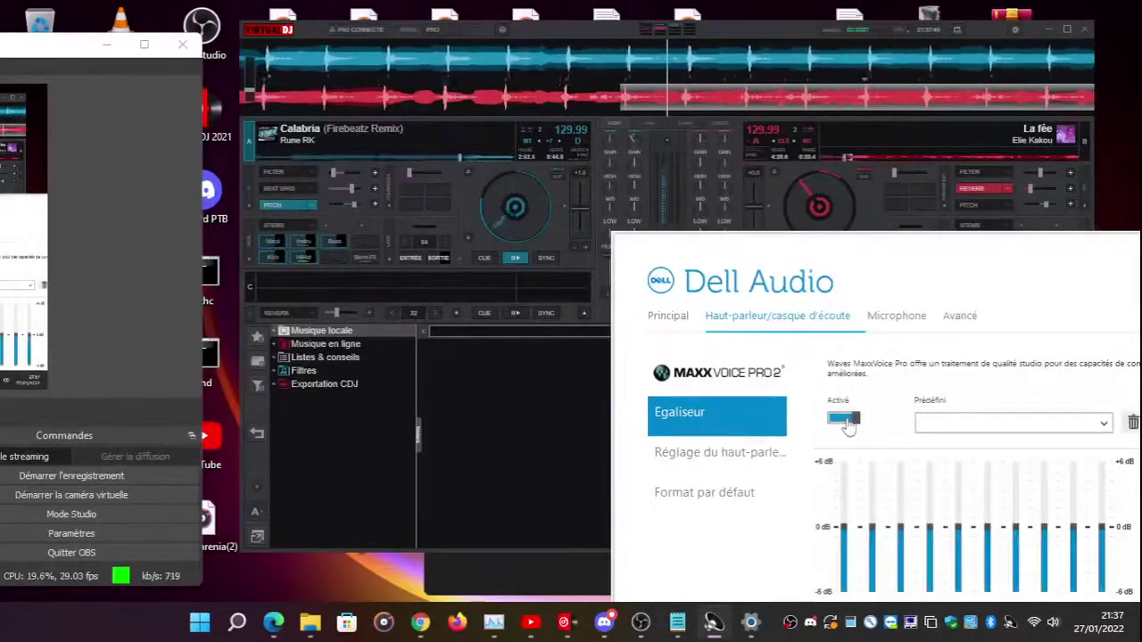
- Move the Dell Audio window fully into view and raise all ten equalizer bands to +6 dB
{"action": "left_click_drag", "start_coordinate": [985, 267], "coordinate": [836, 290]}
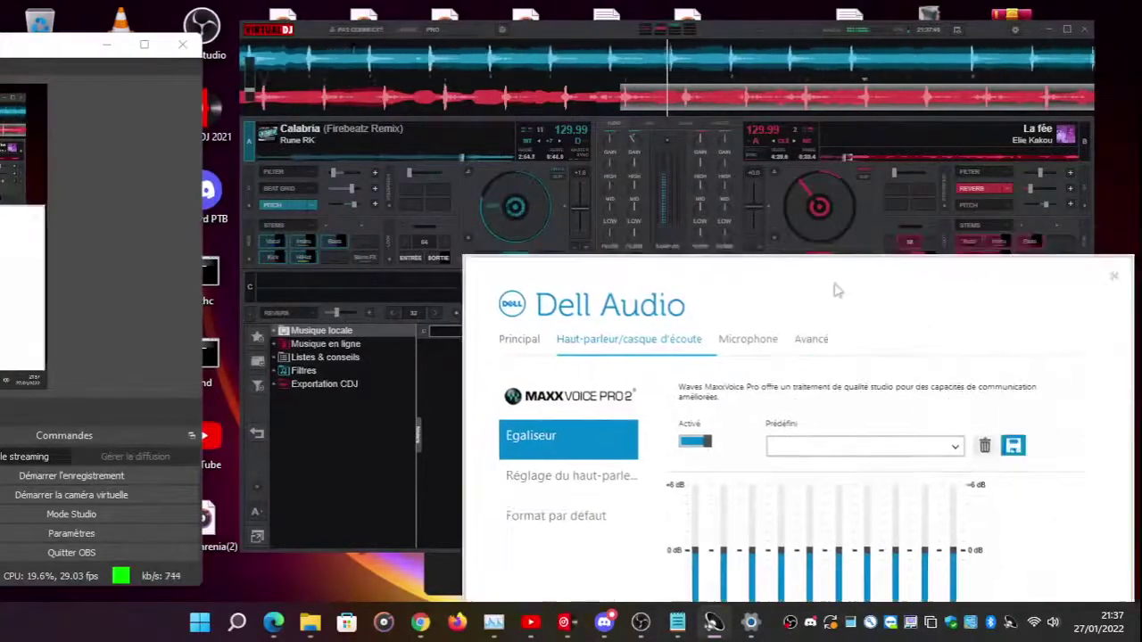
{"action": "left_click_drag", "start_coordinate": [695, 550], "coordinate": [695, 486]}
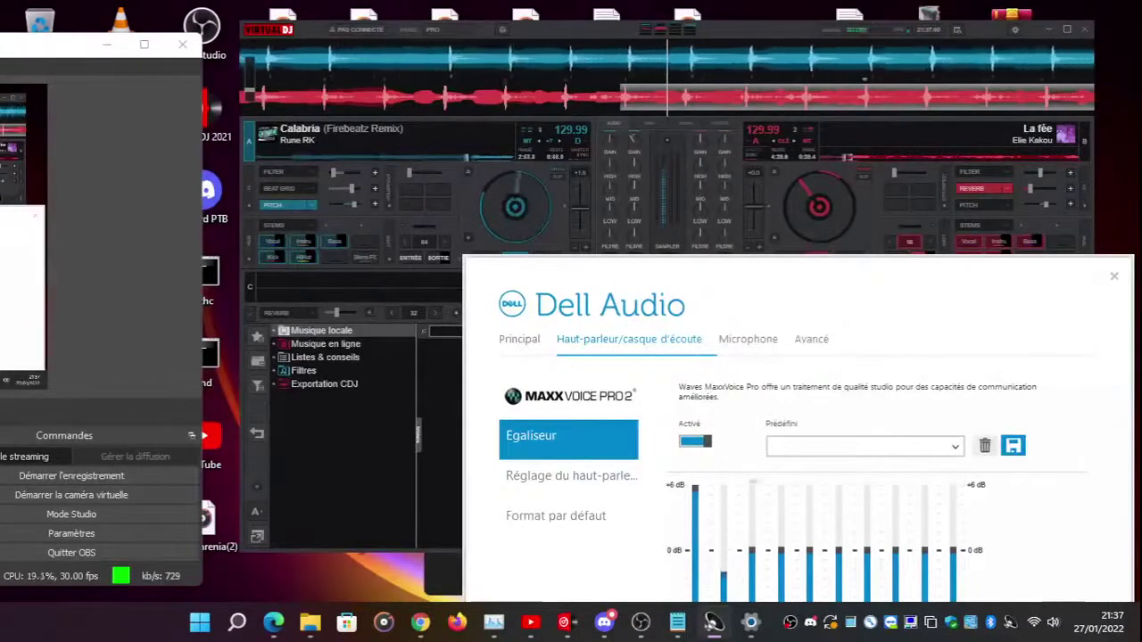
{"action": "left_click_drag", "start_coordinate": [751, 551], "coordinate": [752, 486]}
{"action": "left_click_drag", "start_coordinate": [723, 584], "coordinate": [731, 461]}
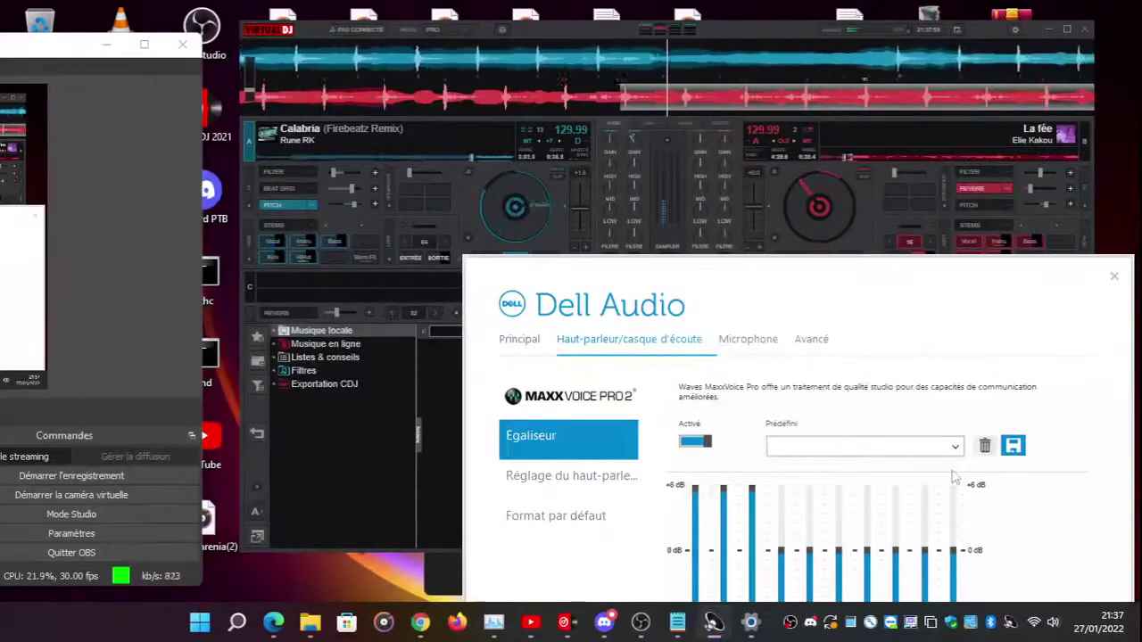
{"action": "left_click_drag", "start_coordinate": [952, 548], "coordinate": [953, 486]}
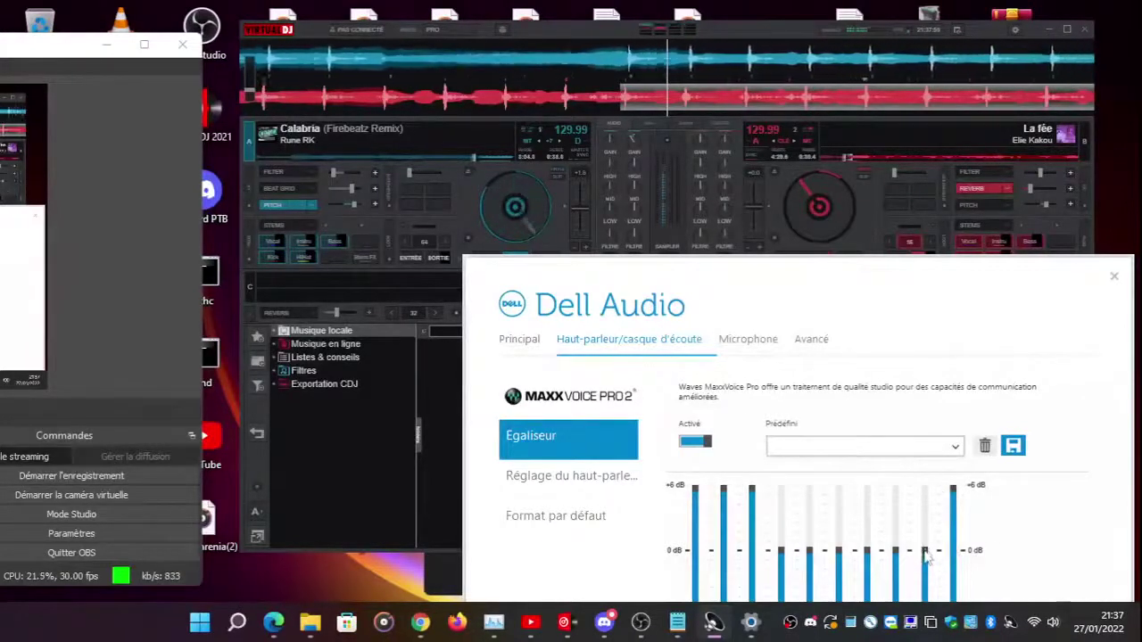
{"action": "left_click_drag", "start_coordinate": [926, 555], "coordinate": [931, 475]}
{"action": "left_click_drag", "start_coordinate": [905, 550], "coordinate": [903, 485]}
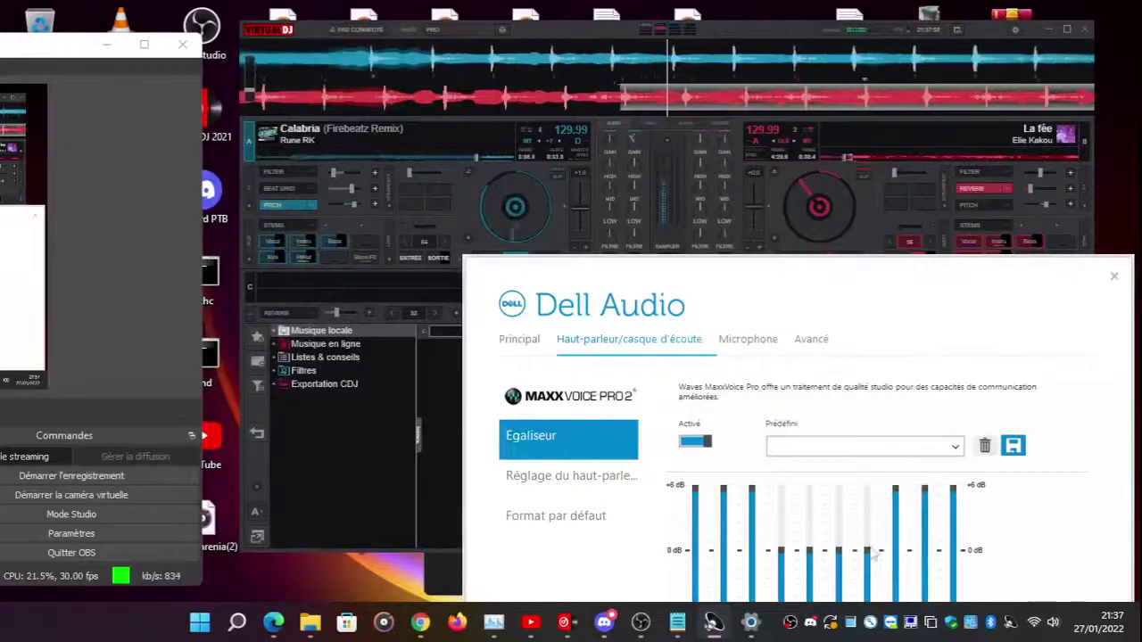
{"action": "left_click_drag", "start_coordinate": [839, 551], "coordinate": [839, 486]}
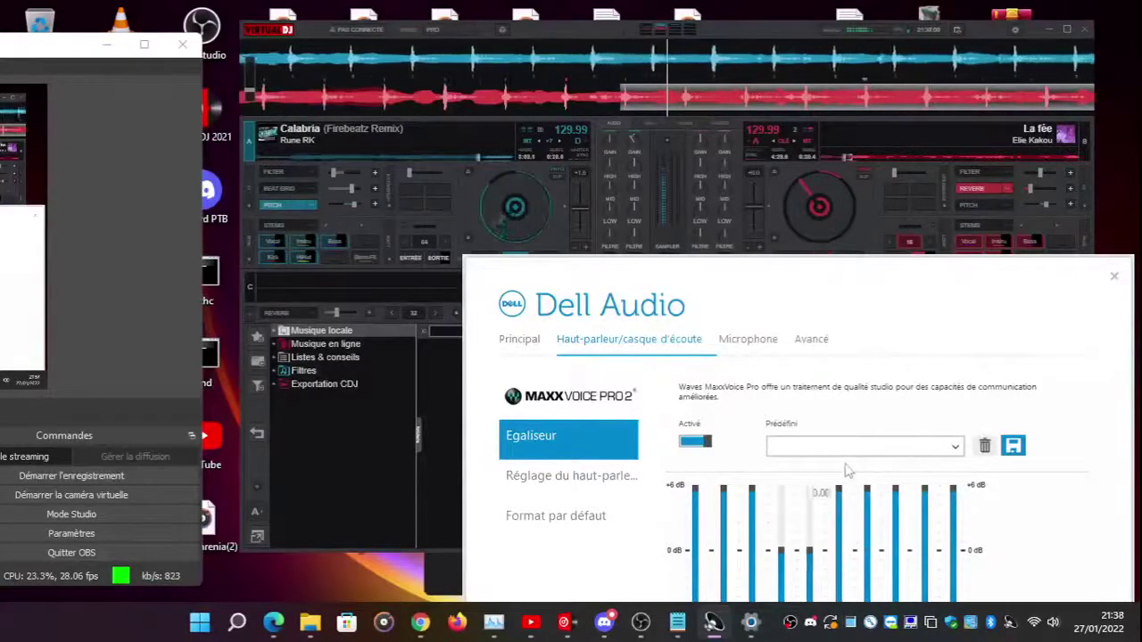
{"action": "left_click_drag", "start_coordinate": [811, 537], "coordinate": [809, 487]}
{"action": "left_click_drag", "start_coordinate": [781, 551], "coordinate": [781, 486]}
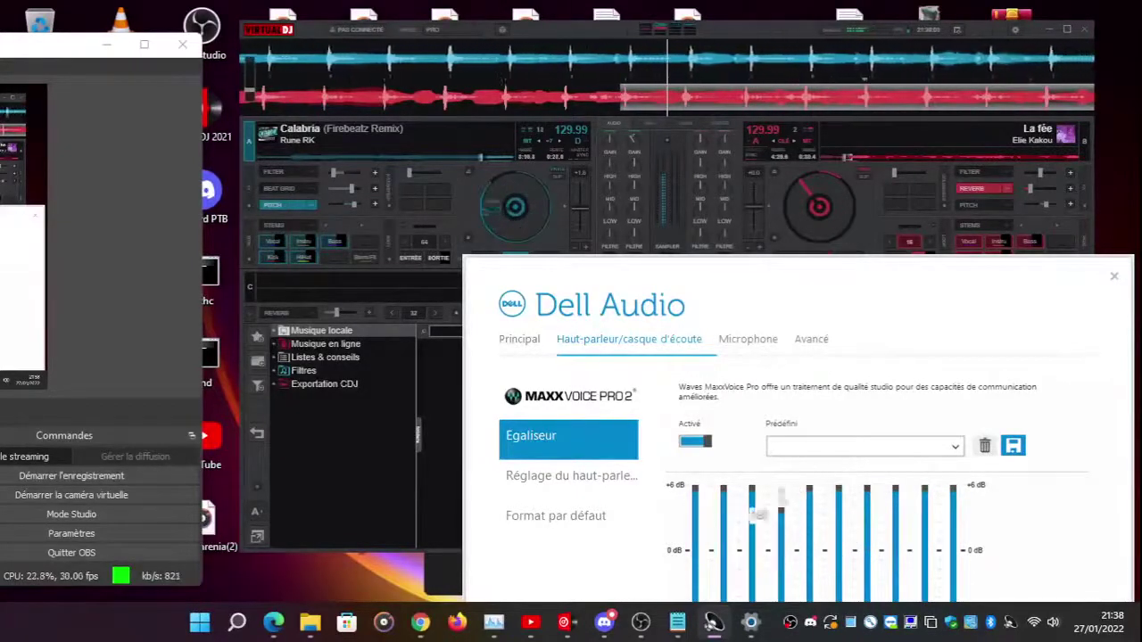
- Try to set the Taille d'écouteurs to Grand in the speaker settings
{"action": "left_click", "coordinate": [629, 485]}
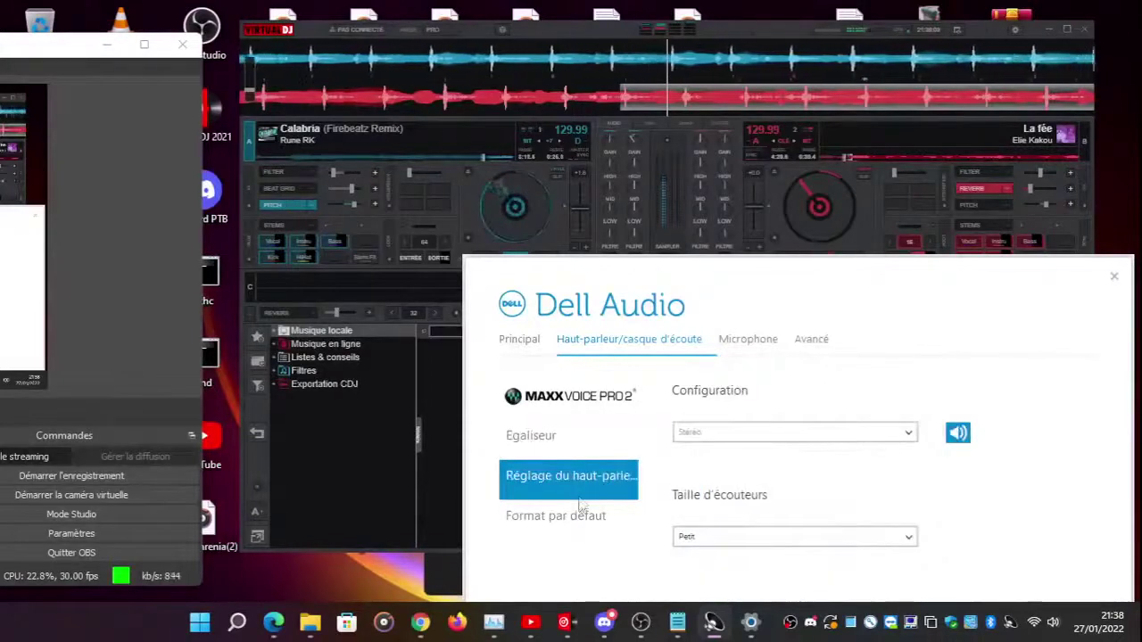
{"action": "left_click", "coordinate": [699, 536]}
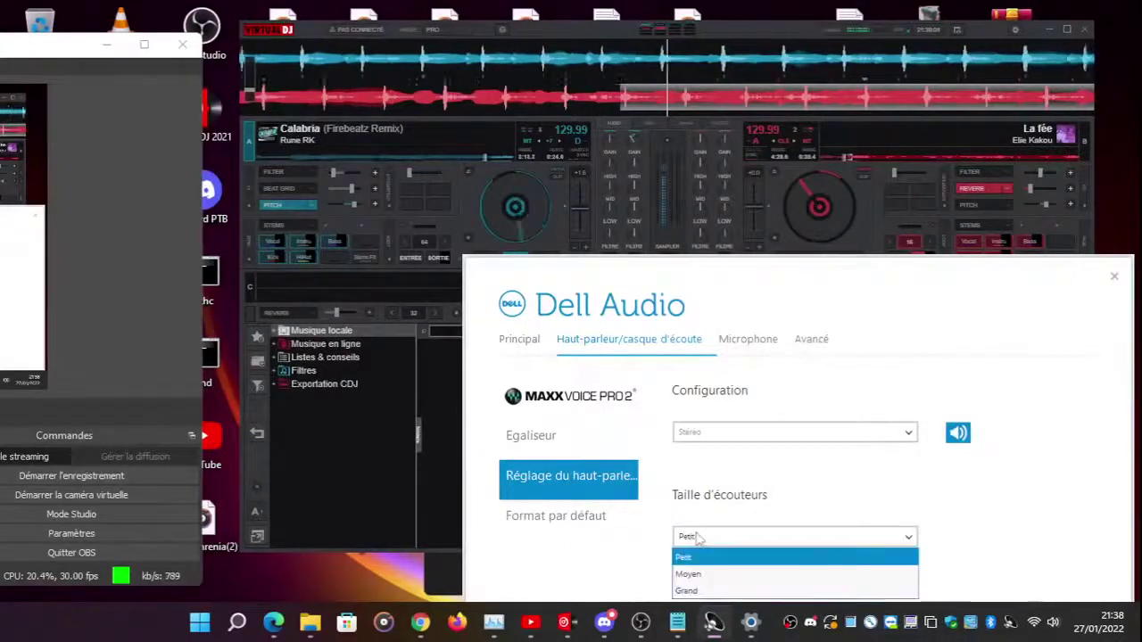
{"action": "left_click", "coordinate": [688, 592]}
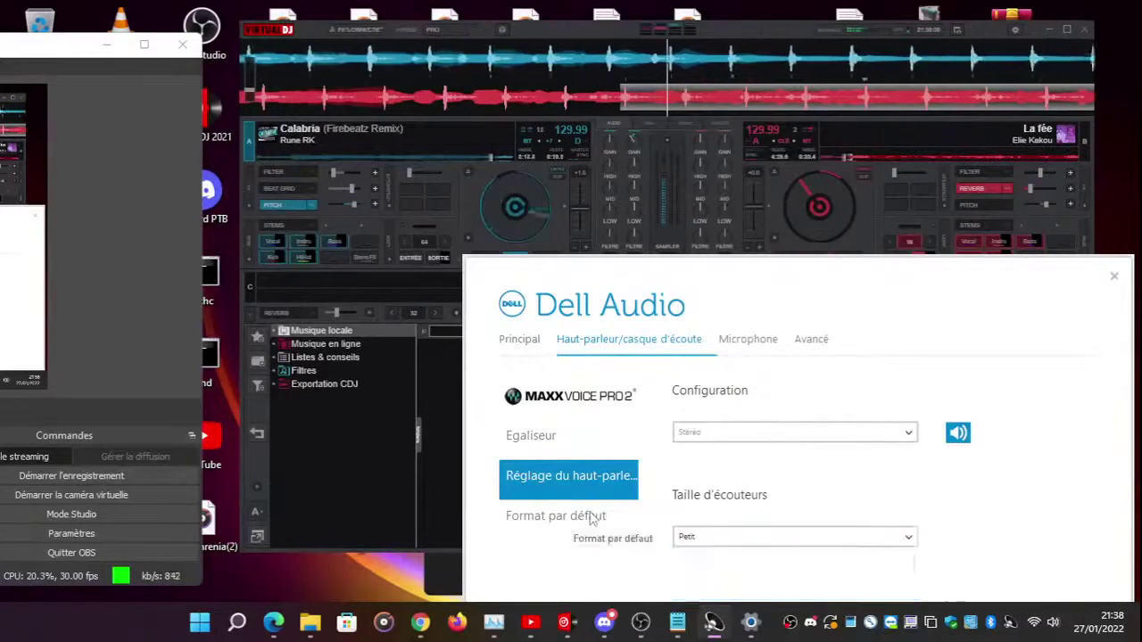
- Look through the default format, equalizer, MaxxVoice Pro, Avancé and Microphone pages of Dell Audio, ending at the microphone's Format par défaut
{"action": "left_click", "coordinate": [588, 517]}
{"action": "left_click", "coordinate": [575, 441]}
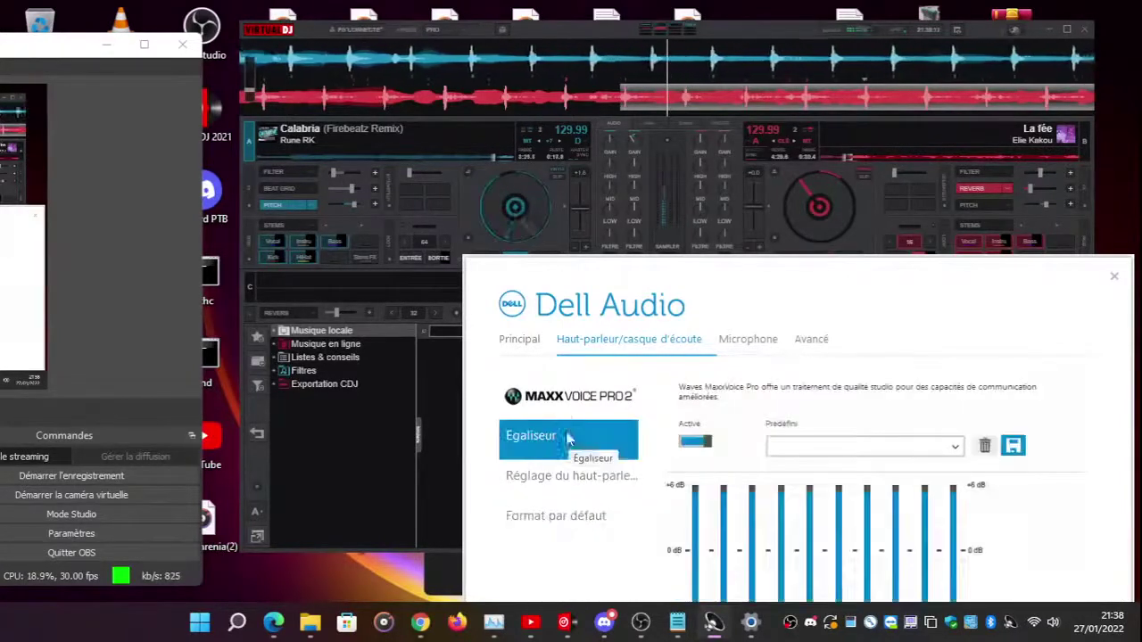
{"action": "left_click", "coordinate": [564, 403]}
{"action": "left_click_drag", "start_coordinate": [810, 283], "coordinate": [843, 201]}
{"action": "left_click", "coordinate": [840, 258]}
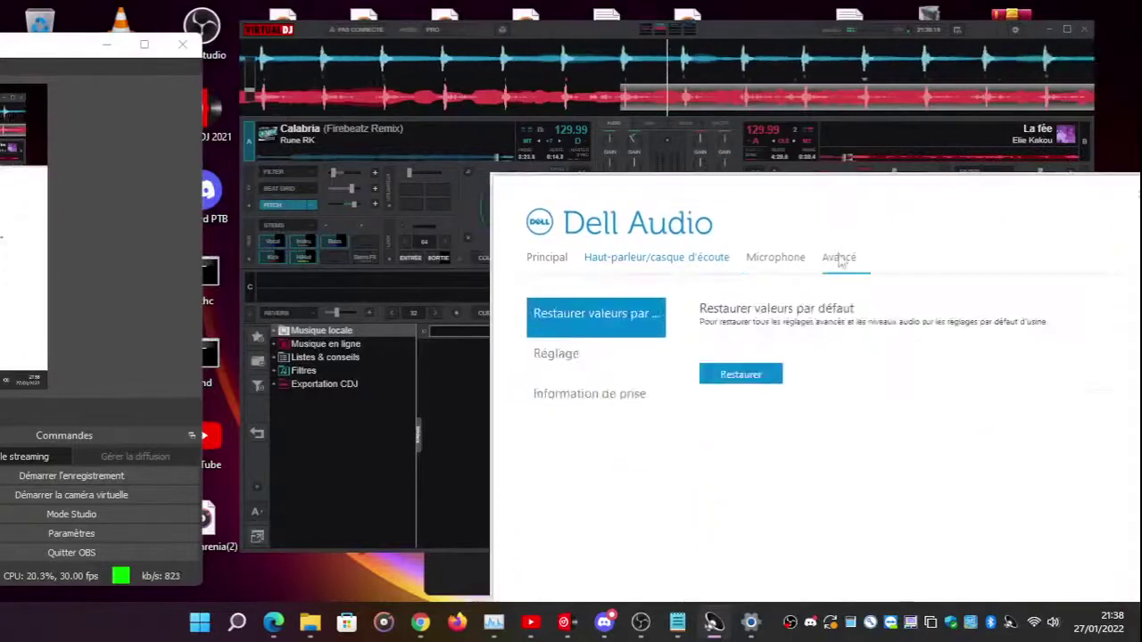
{"action": "left_click", "coordinate": [605, 353]}
{"action": "left_click", "coordinate": [617, 392]}
{"action": "left_click", "coordinate": [755, 273]}
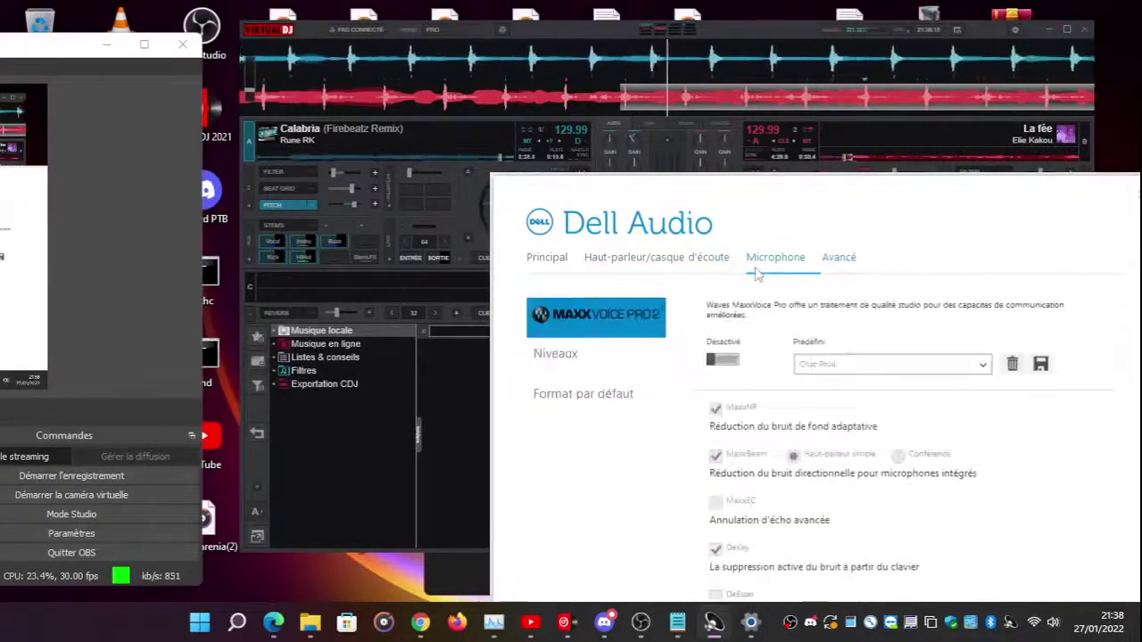
{"action": "left_click", "coordinate": [589, 403]}
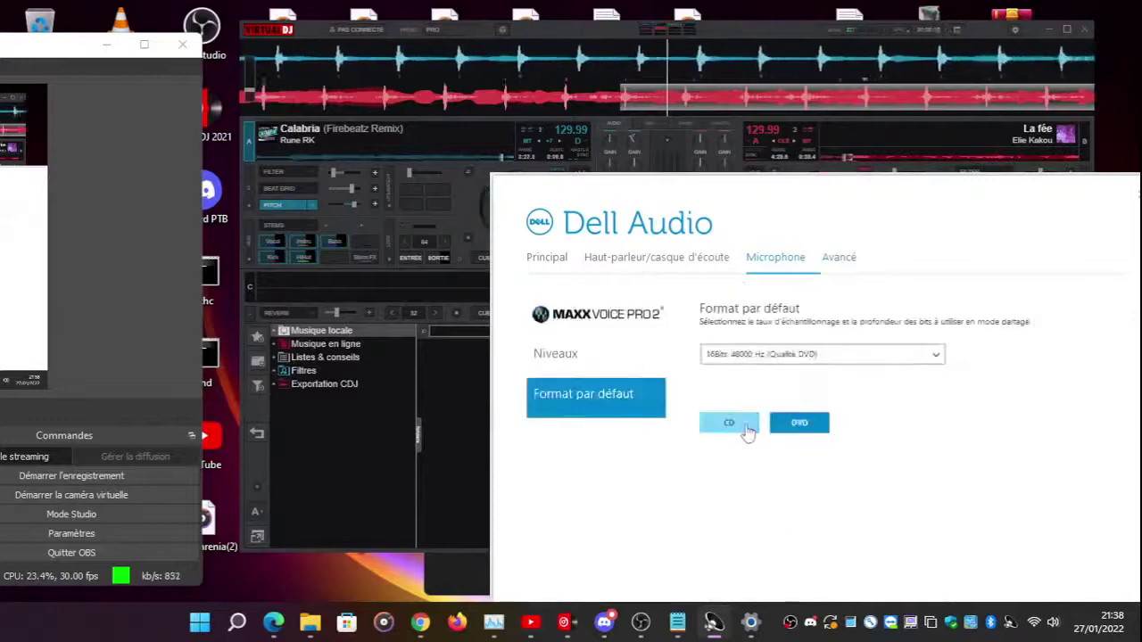
- Bring up the connected-device choice from the Avancé section, follow its Réglage du haut-parleur link and confirm Casque
{"action": "left_click", "coordinate": [838, 258]}
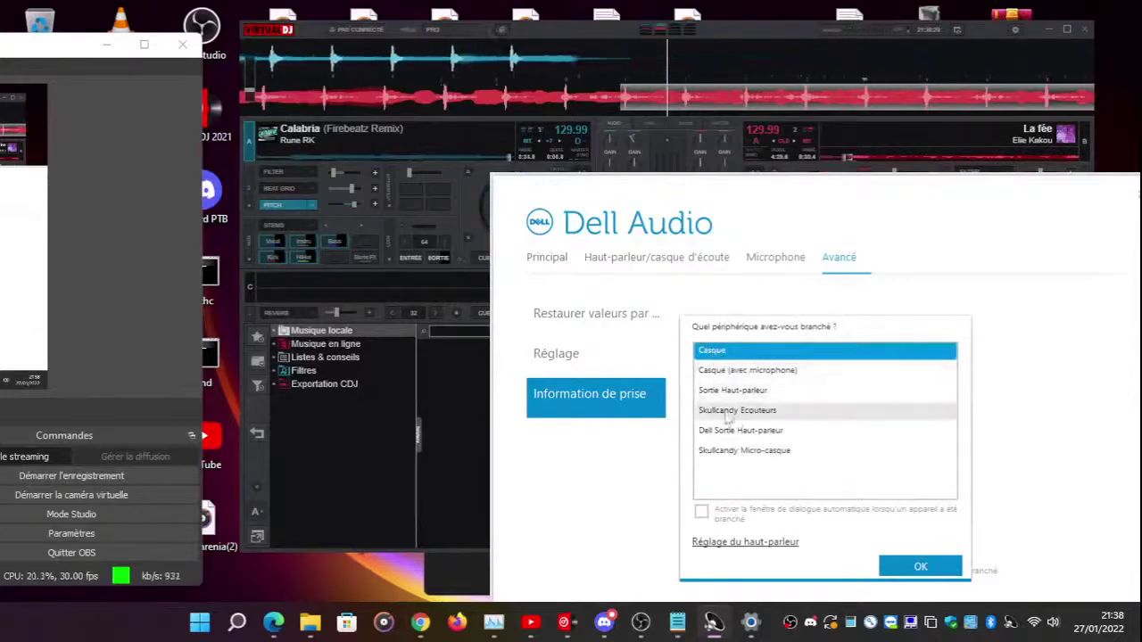
{"action": "left_click", "coordinate": [750, 546]}
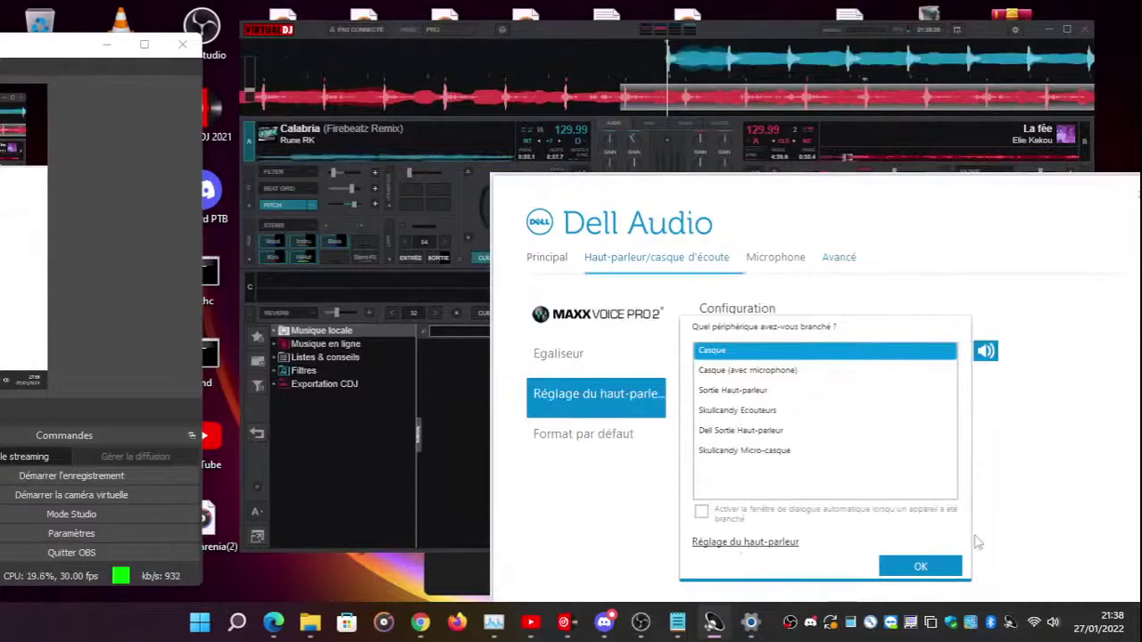
{"action": "left_click", "coordinate": [940, 566]}
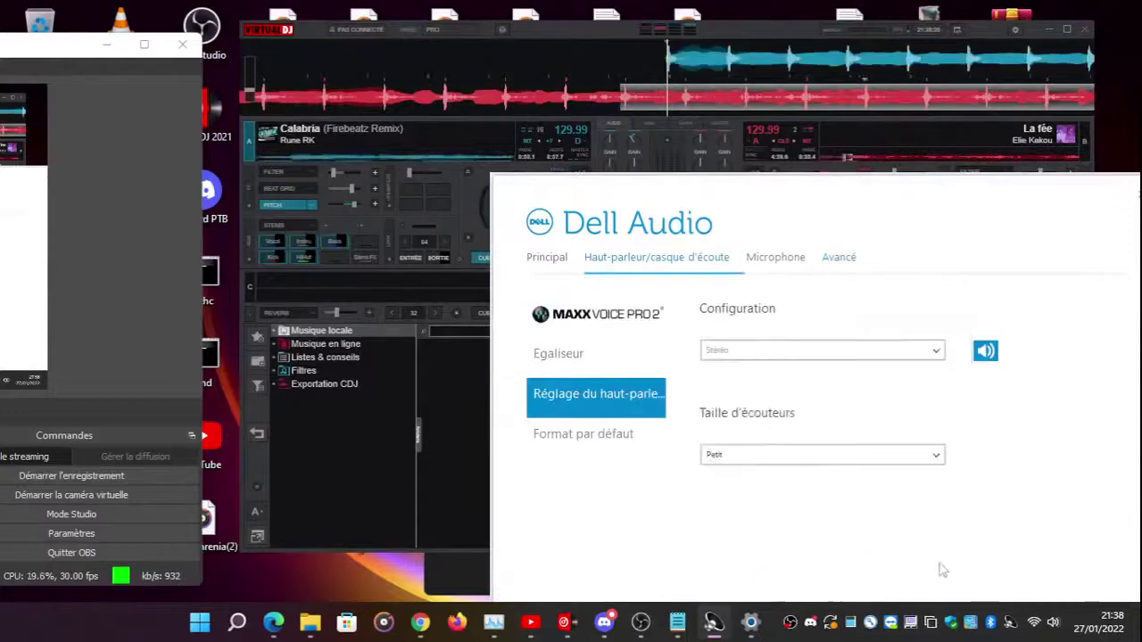
- Find the chickenhawk MP3 in the Téléchargements folder in File Explorer and load it onto deck A in VirtualDJ
{"action": "left_click", "coordinate": [311, 625]}
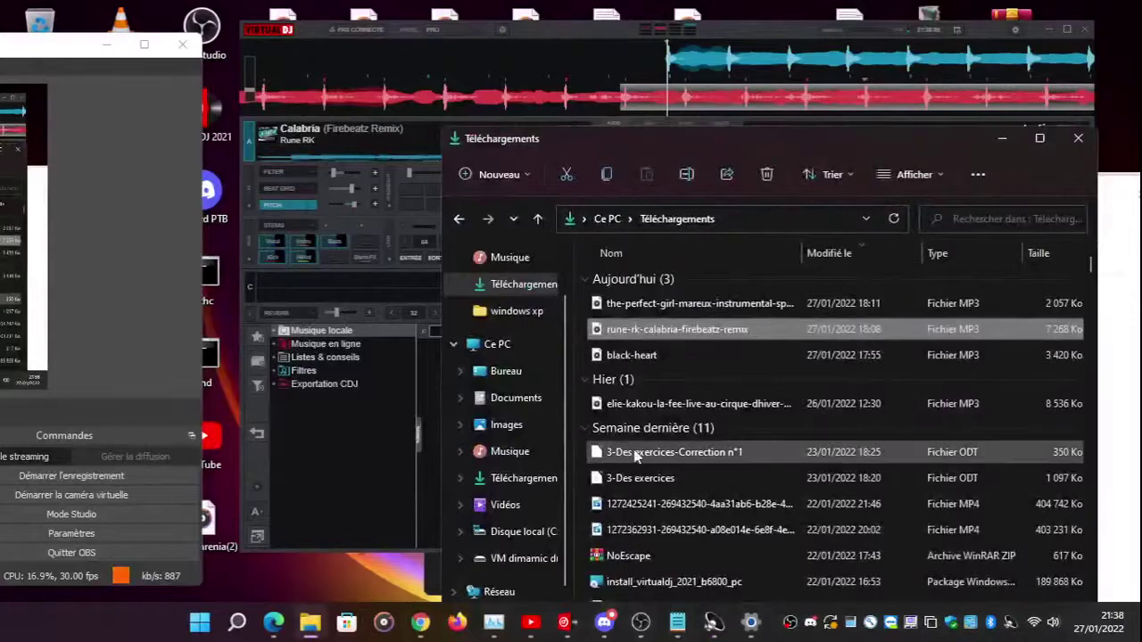
{"action": "left_click_drag", "start_coordinate": [711, 141], "coordinate": [720, 32]}
{"action": "scroll", "coordinate": [1106, 464], "scroll_direction": "down", "scroll_amount": 5}
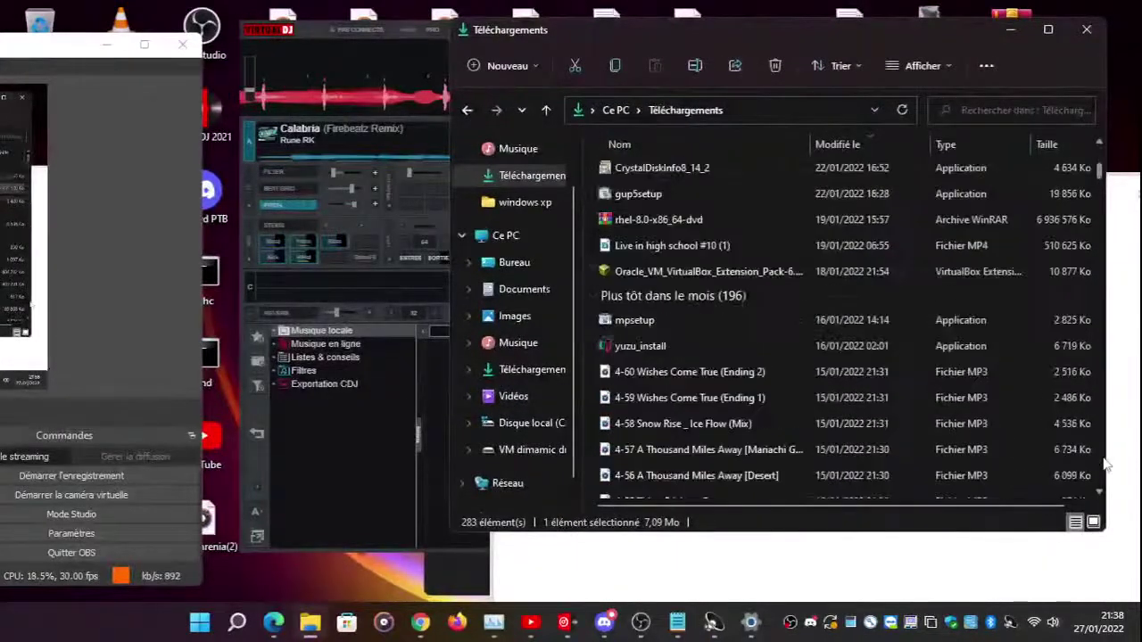
{"action": "scroll", "coordinate": [1106, 464], "scroll_direction": "down", "scroll_amount": 15}
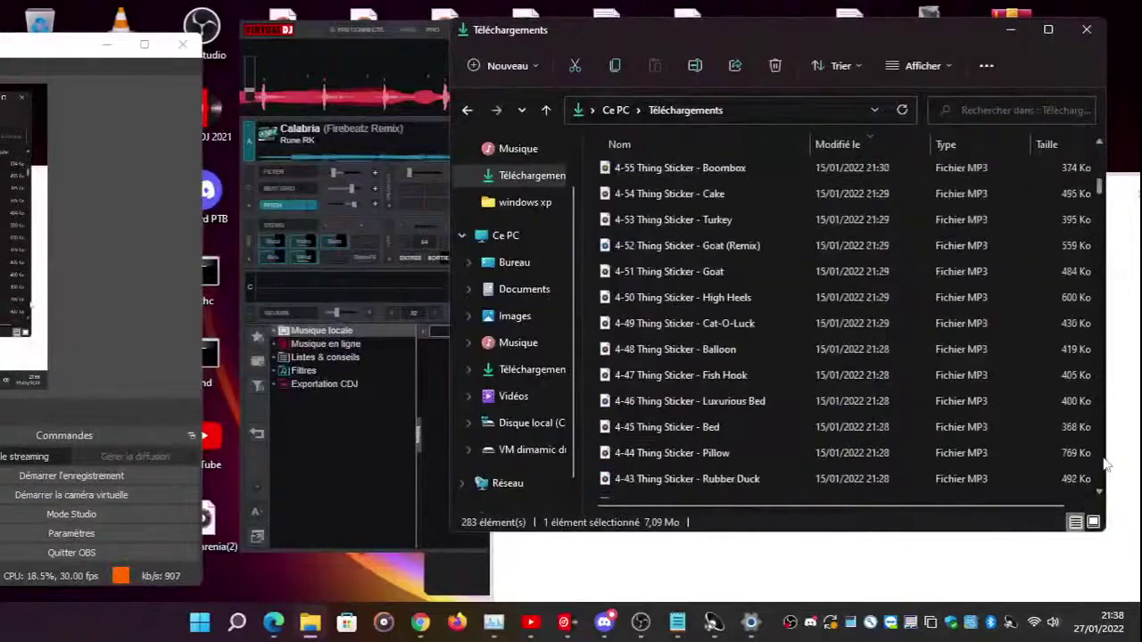
{"action": "scroll", "coordinate": [1104, 464], "scroll_direction": "down", "scroll_amount": 20}
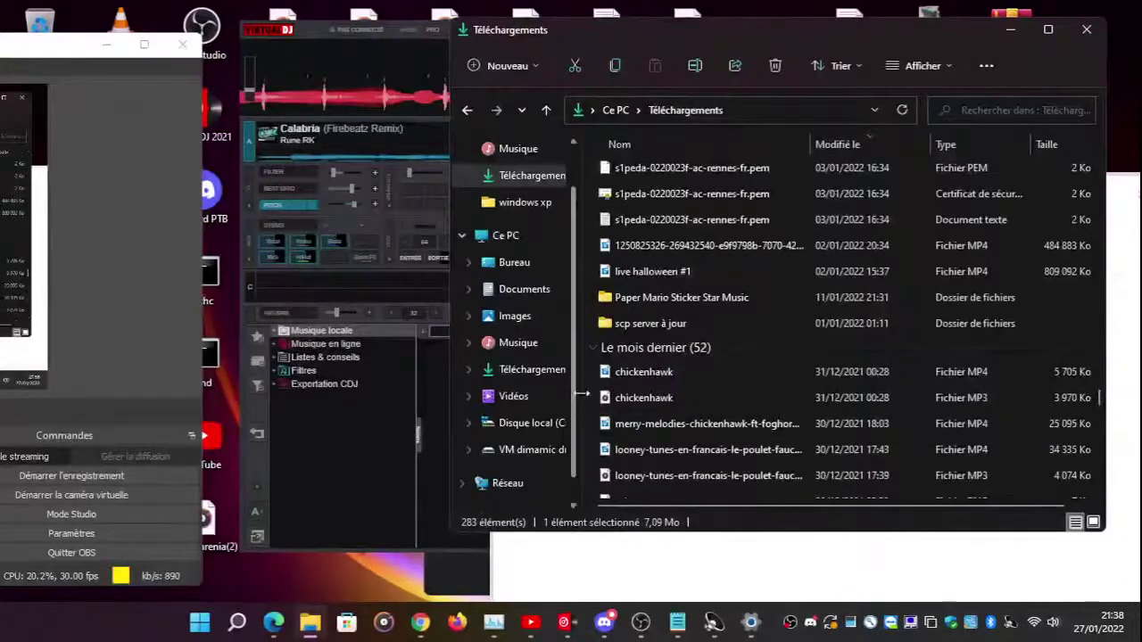
{"action": "left_click", "coordinate": [631, 404]}
{"action": "left_click_drag", "start_coordinate": [631, 404], "coordinate": [403, 211]}
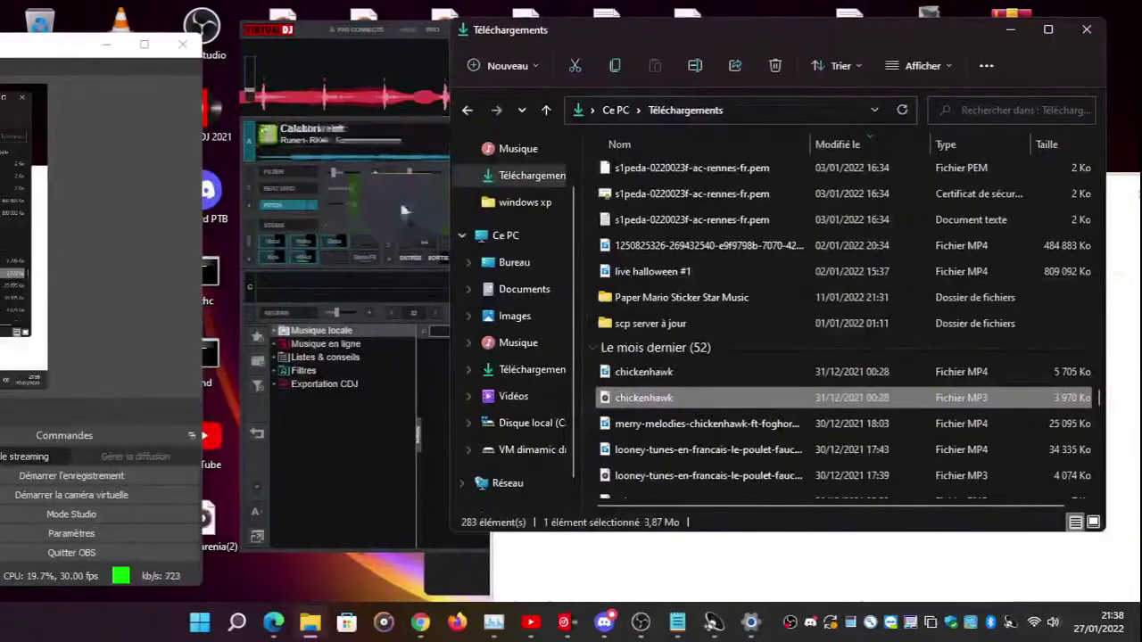
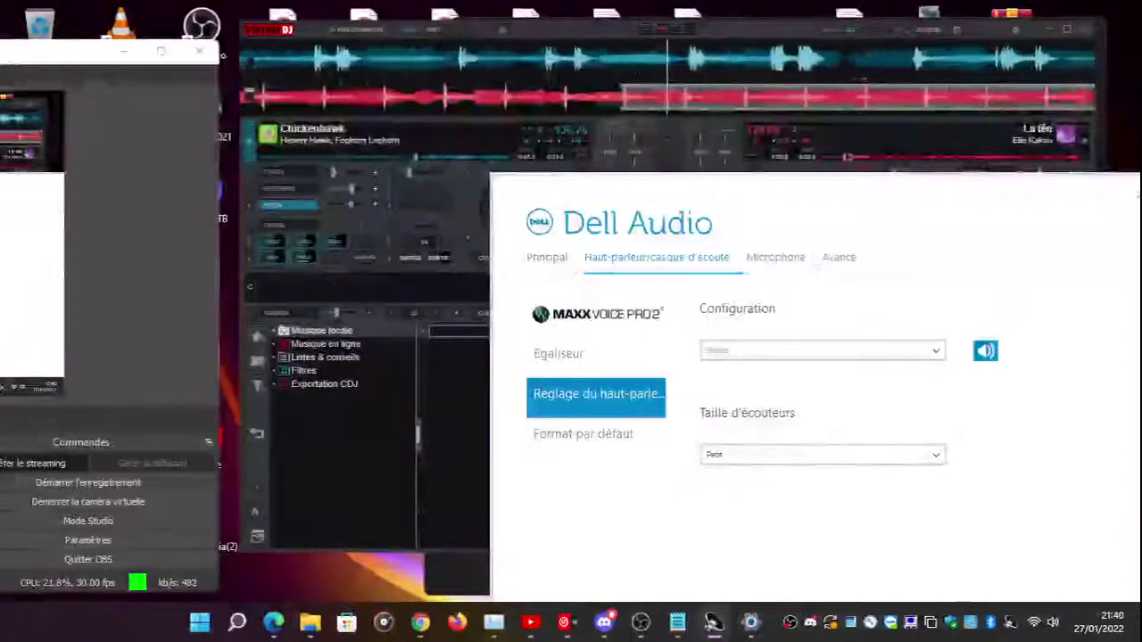
- Turn off the Dell Audio equalizer, check the Principal page and return to the Haut-parleur/casque d'écoute settings
{"action": "left_click", "coordinate": [558, 353]}
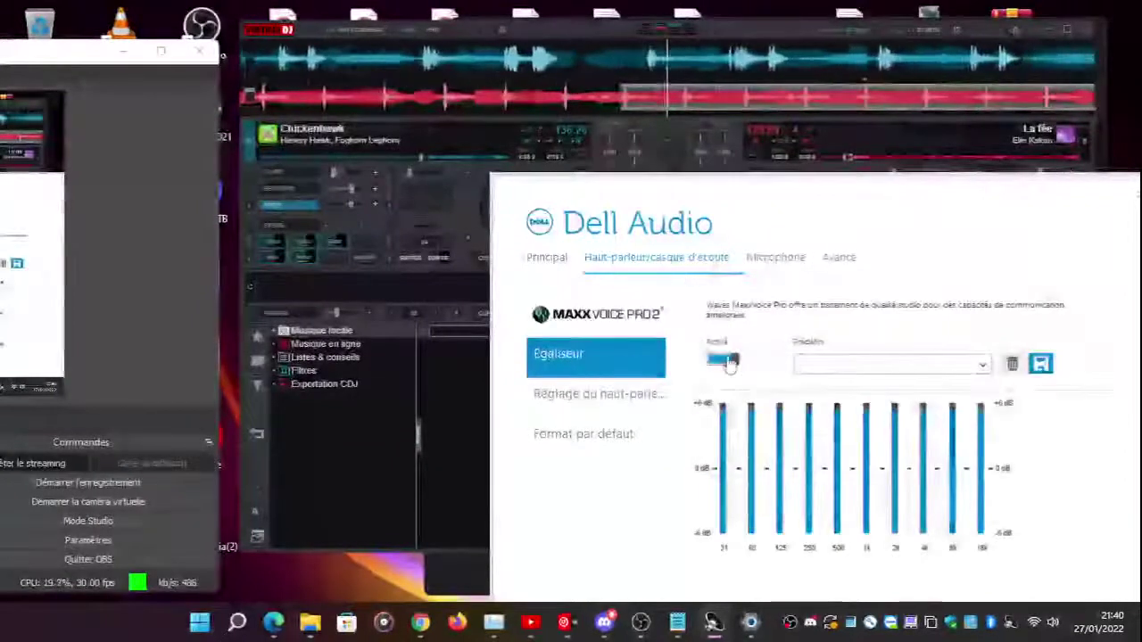
{"action": "left_click", "coordinate": [724, 362]}
{"action": "left_click", "coordinate": [551, 267]}
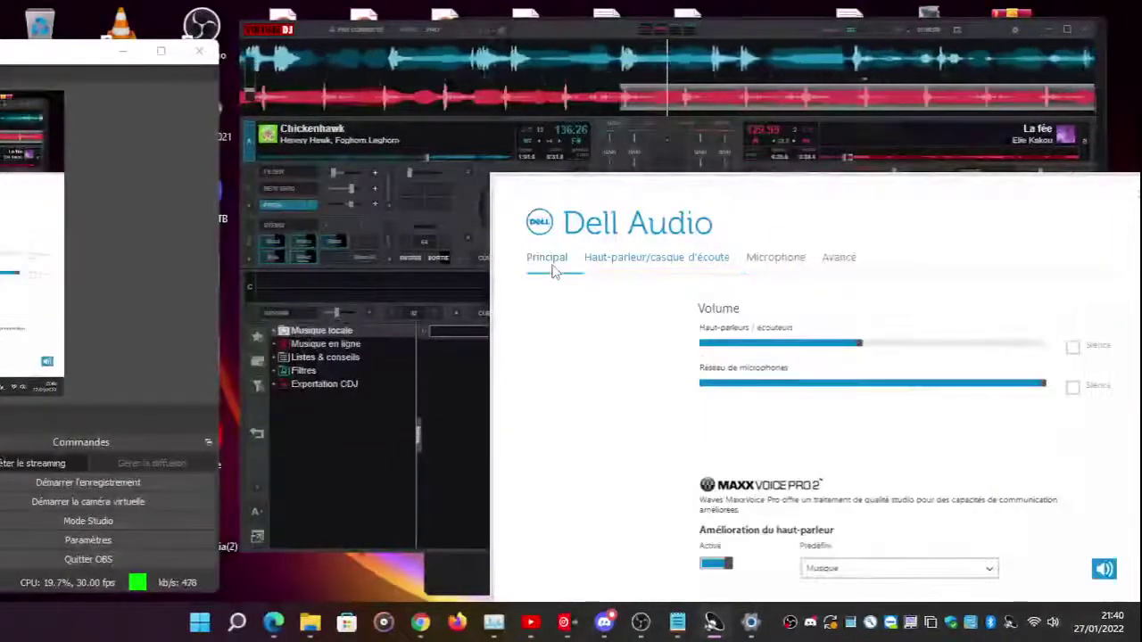
{"action": "left_click", "coordinate": [677, 263]}
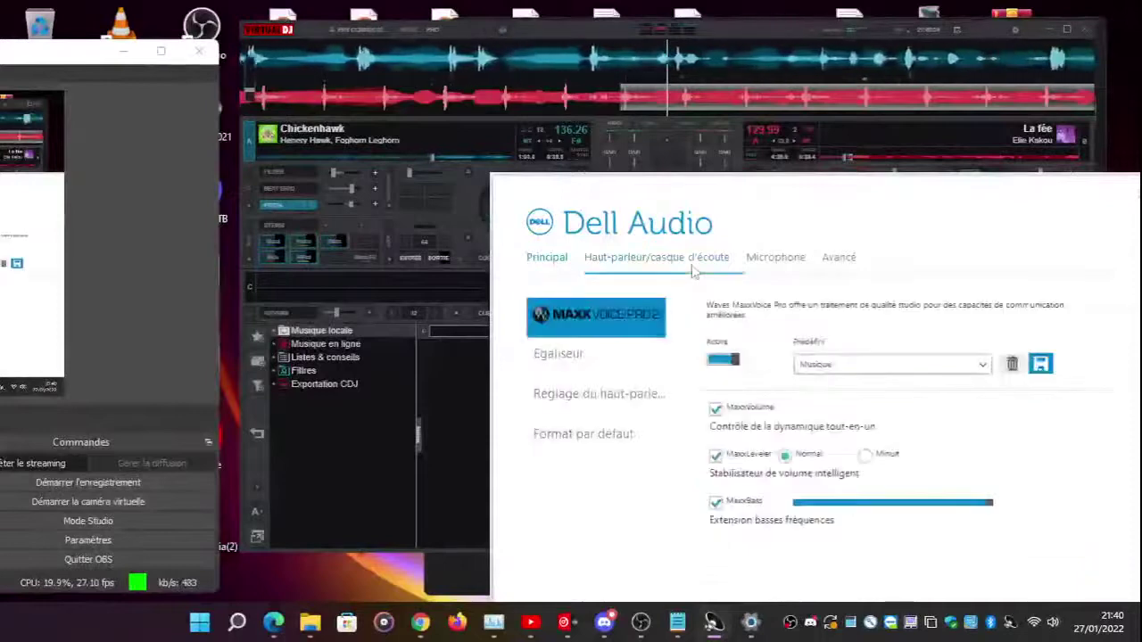
- Lower the MaxxBass level to about a fifth in Dell Audio and bring VirtualDJ to the front
{"action": "left_click", "coordinate": [821, 504]}
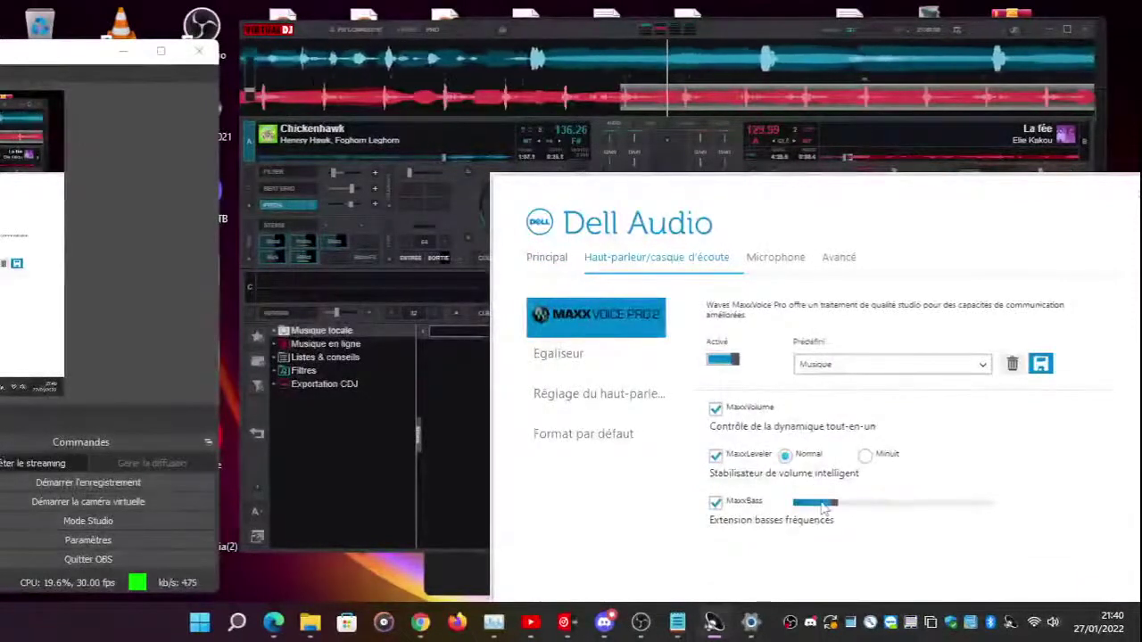
{"action": "left_click", "coordinate": [447, 392]}
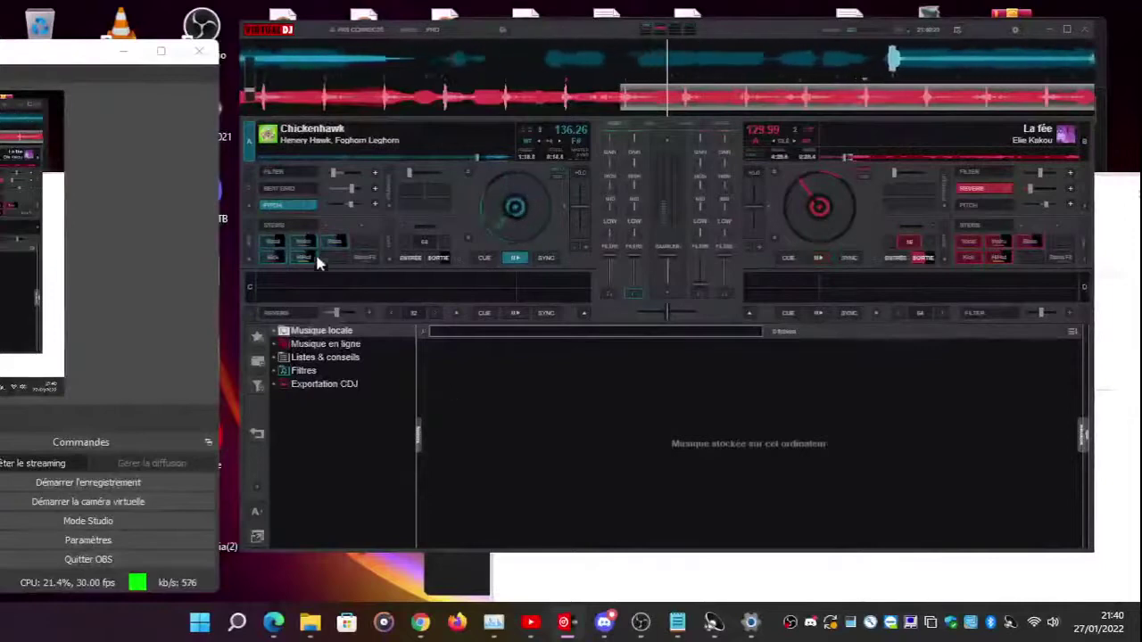
- Toggle deck A's Pitch effect off and back on, mute its Vocal stem and restart Chickenhawk
{"action": "left_click", "coordinate": [285, 206]}
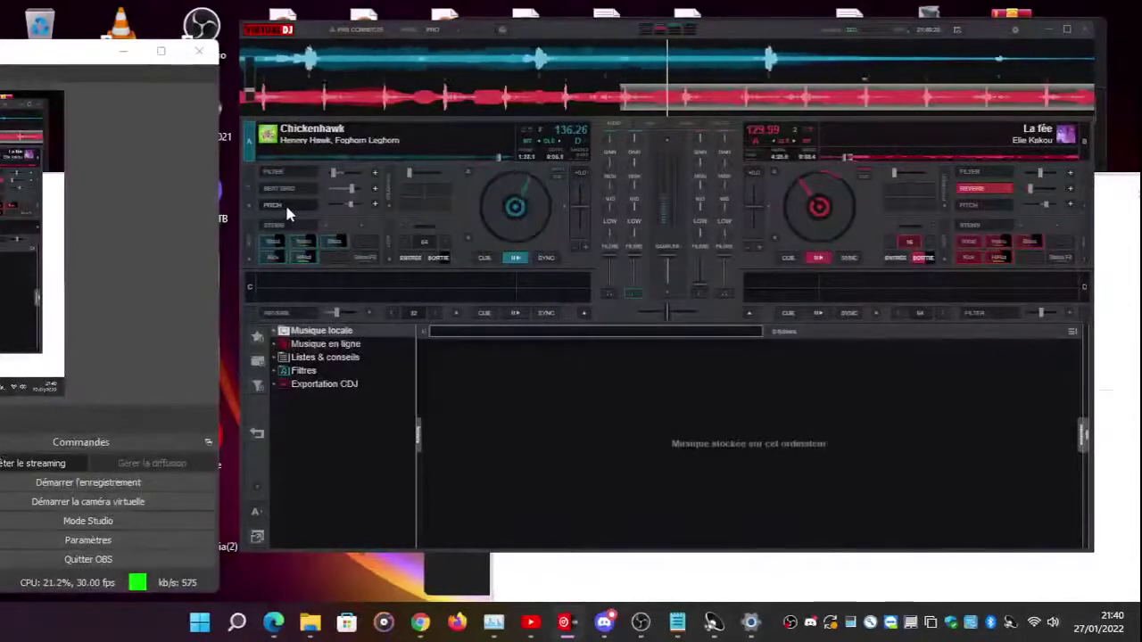
{"action": "left_click", "coordinate": [287, 211]}
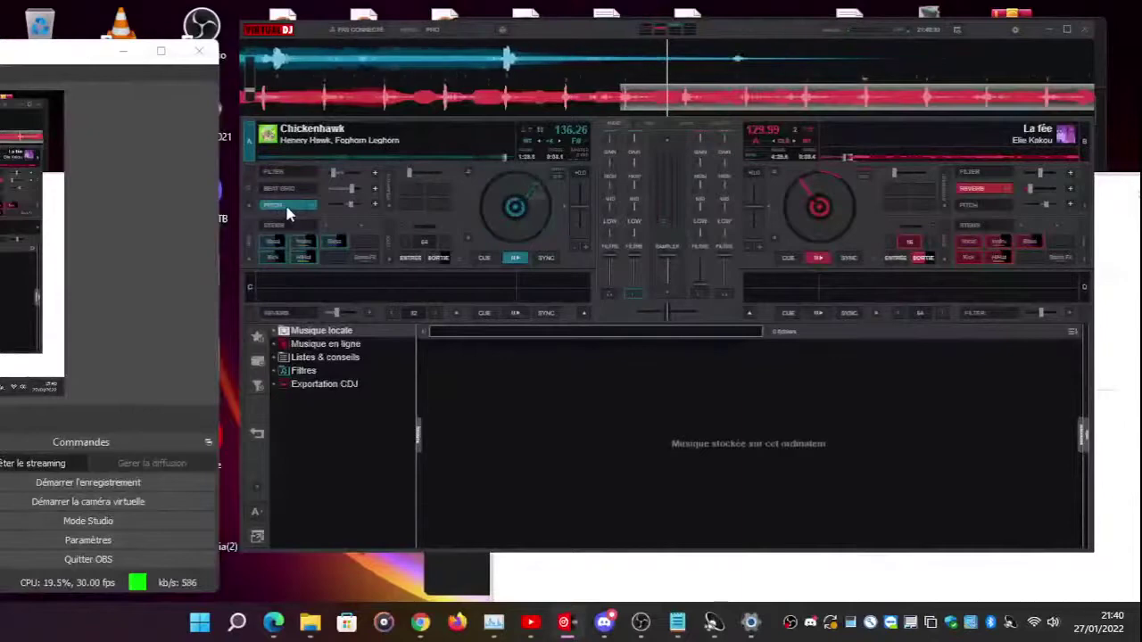
{"action": "left_click", "coordinate": [274, 248]}
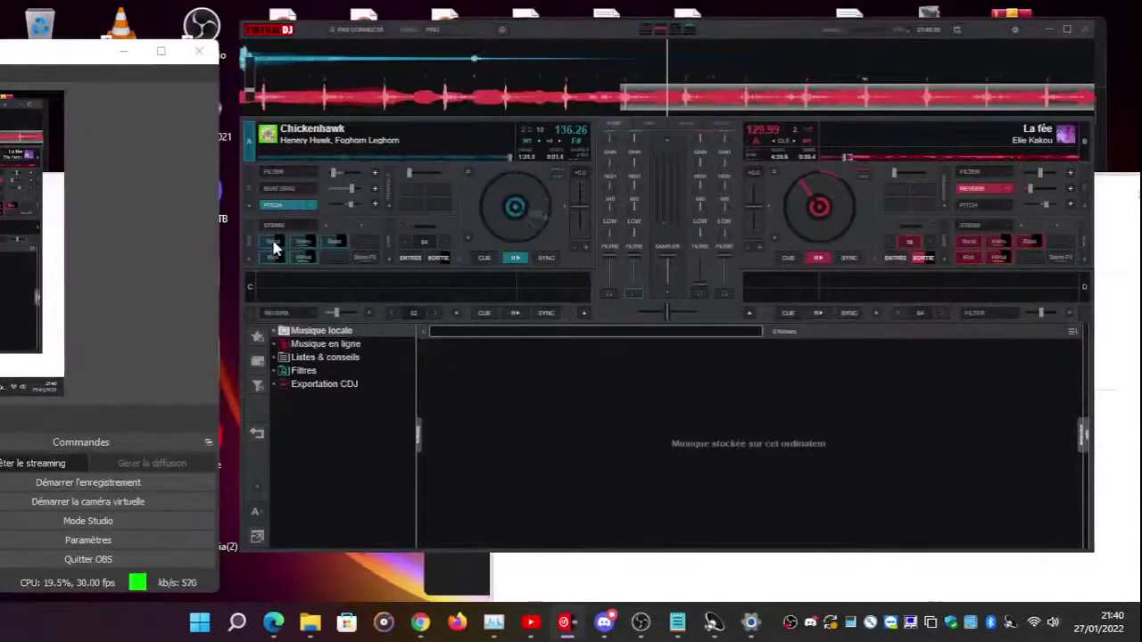
{"action": "left_click", "coordinate": [274, 248]}
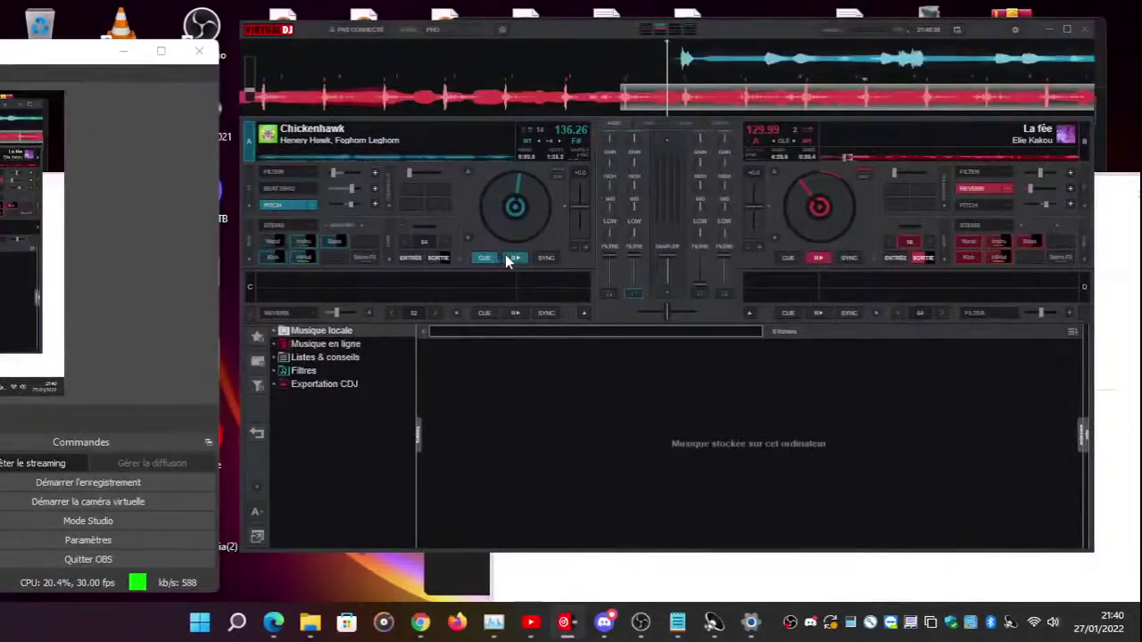
{"action": "left_click", "coordinate": [507, 258]}
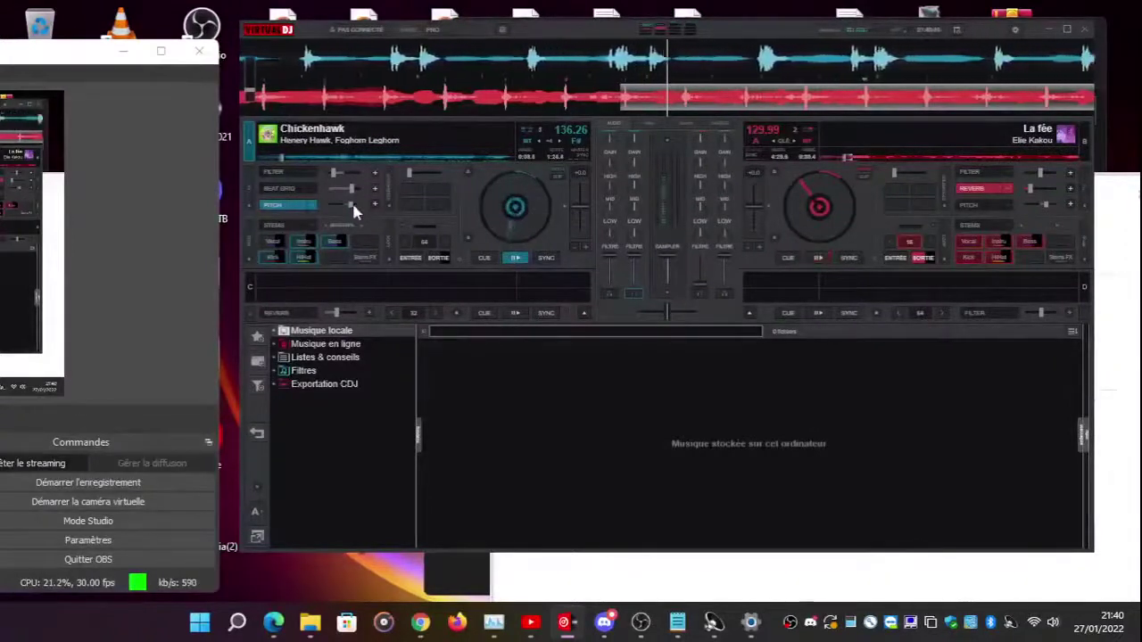
- Raise deck A's Pitch amount, jump back within Chickenhawk and compare the passage with the Pitch effect off and on
{"action": "mouse_move", "coordinate": [353, 204]}
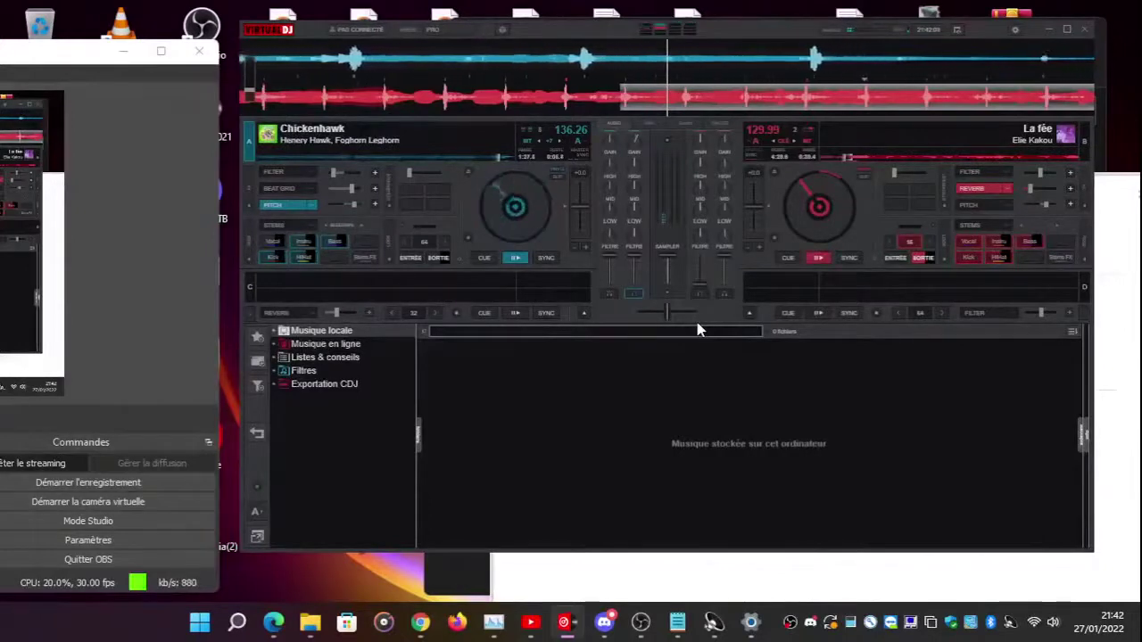
{"action": "left_click", "coordinate": [477, 156]}
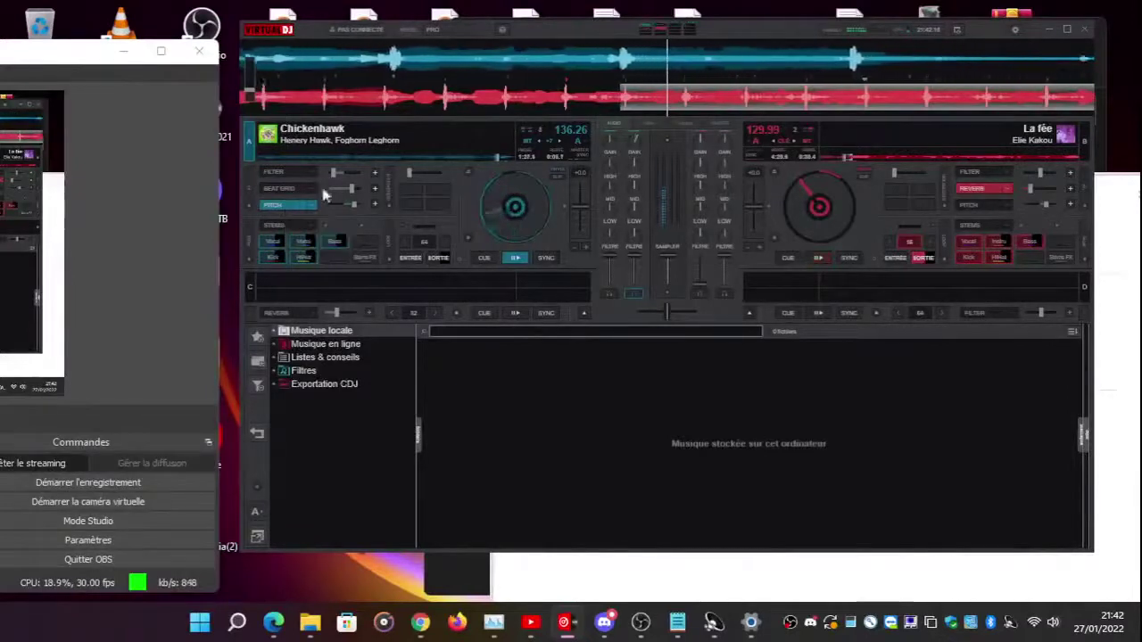
{"action": "left_click", "coordinate": [476, 158]}
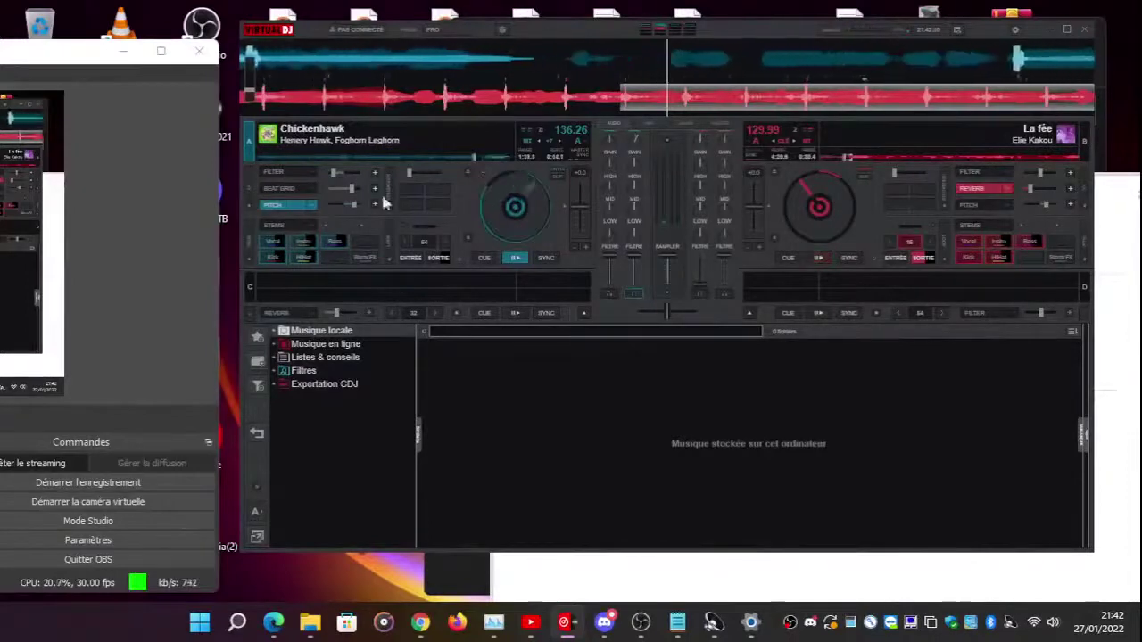
{"action": "left_click", "coordinate": [298, 207]}
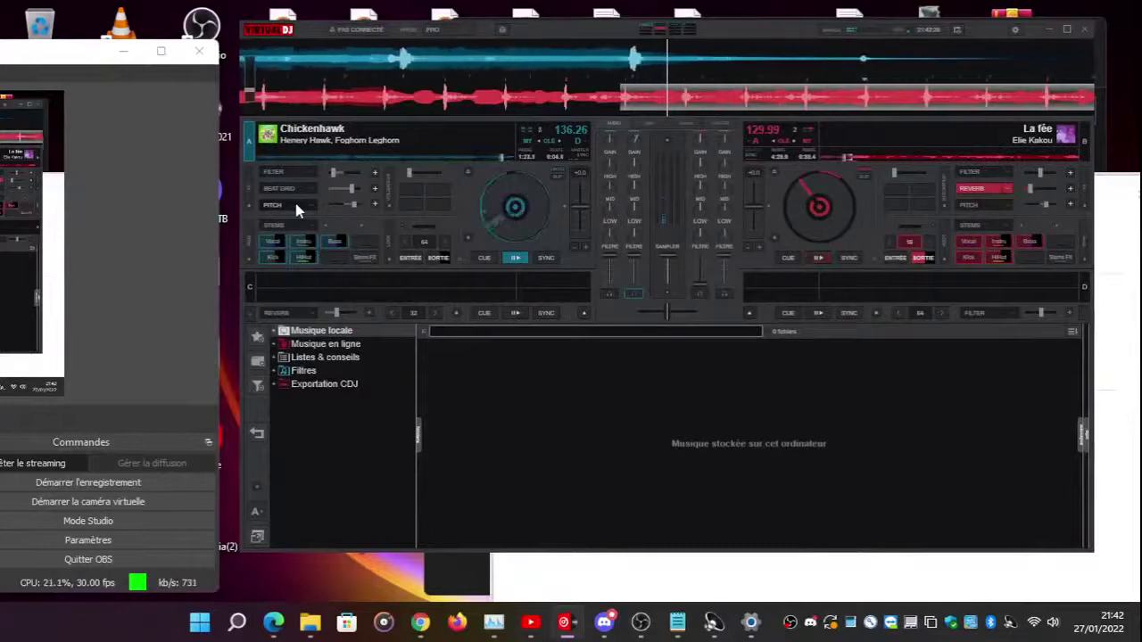
{"action": "left_click", "coordinate": [295, 203]}
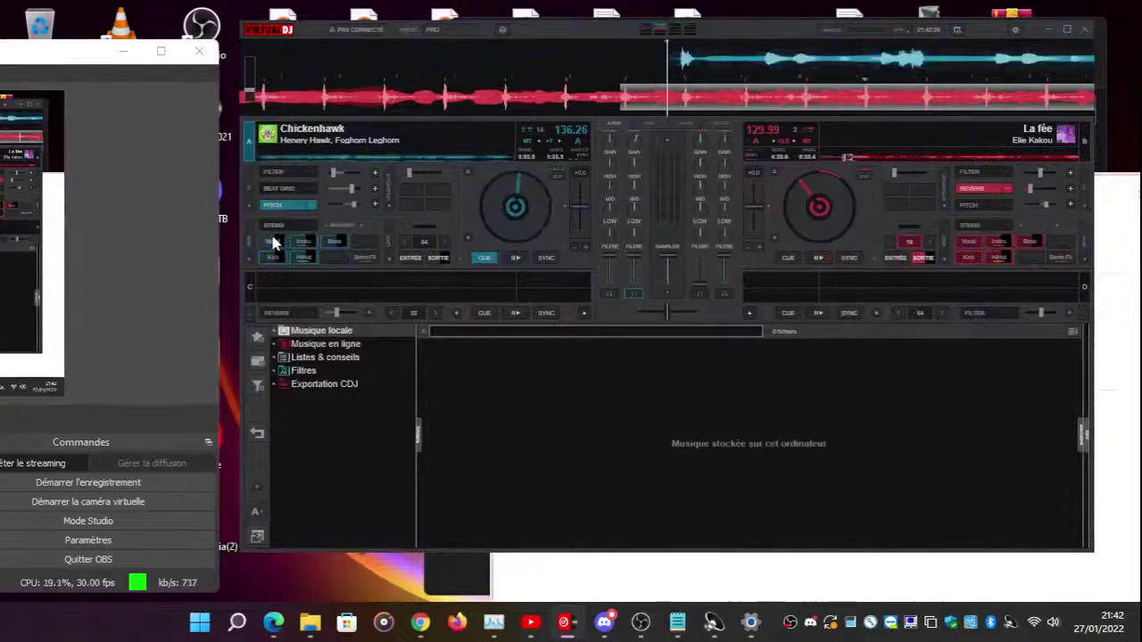
- Enable the Beat Grid effect on deck A, play Chickenhawk from the start and open the effect's settings
{"action": "left_click", "coordinate": [284, 188]}
{"action": "left_click", "coordinate": [521, 262]}
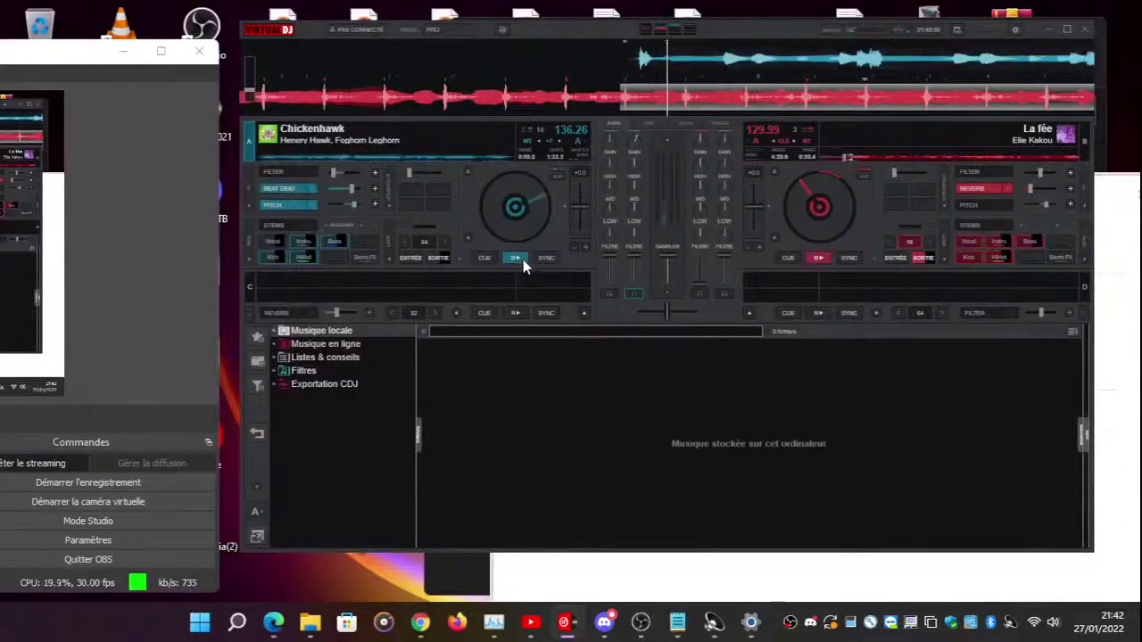
{"action": "left_click", "coordinate": [304, 190]}
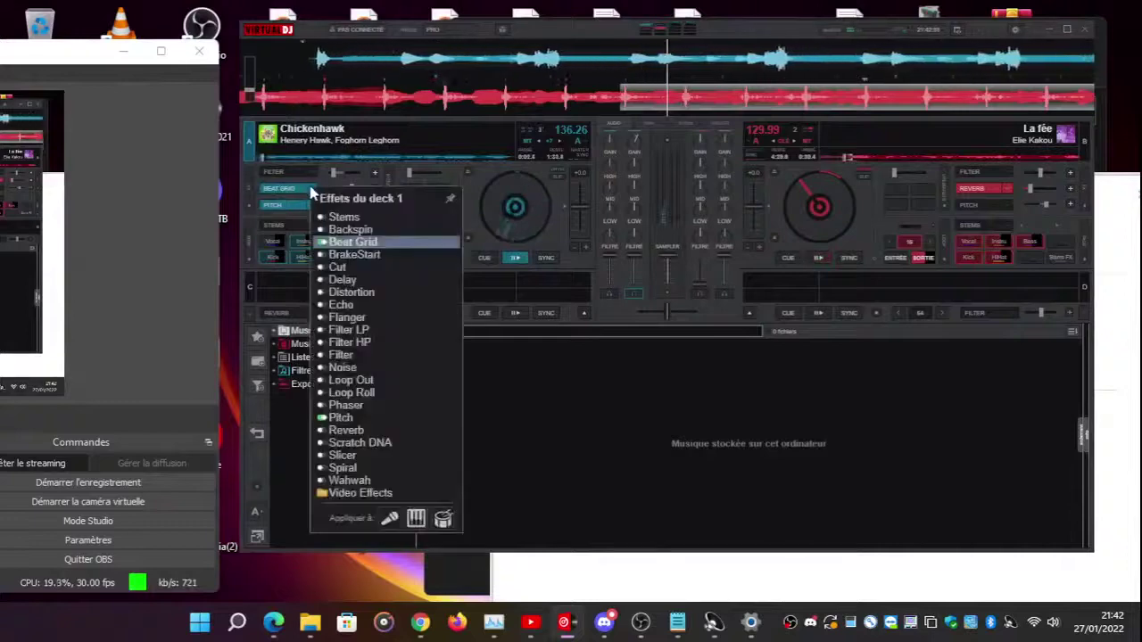
{"action": "left_click", "coordinate": [453, 244]}
- Try Beat Grid slots 7 and 6 on deck A, turn the effect off and toggle Reverb
{"action": "left_click", "coordinate": [903, 429]}
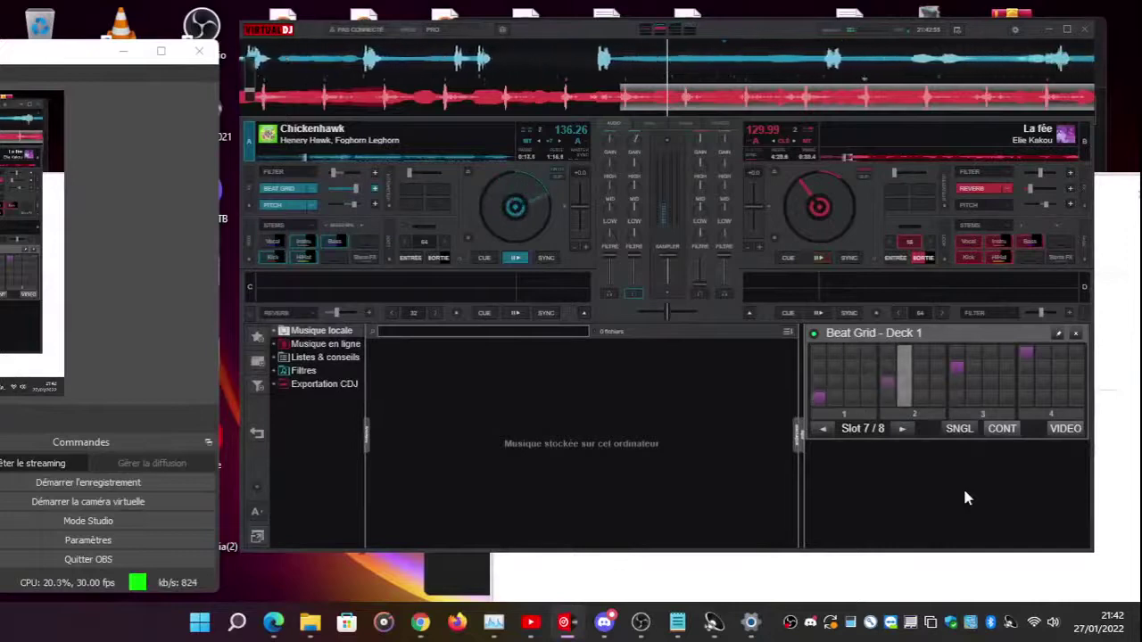
{"action": "left_click", "coordinate": [824, 430]}
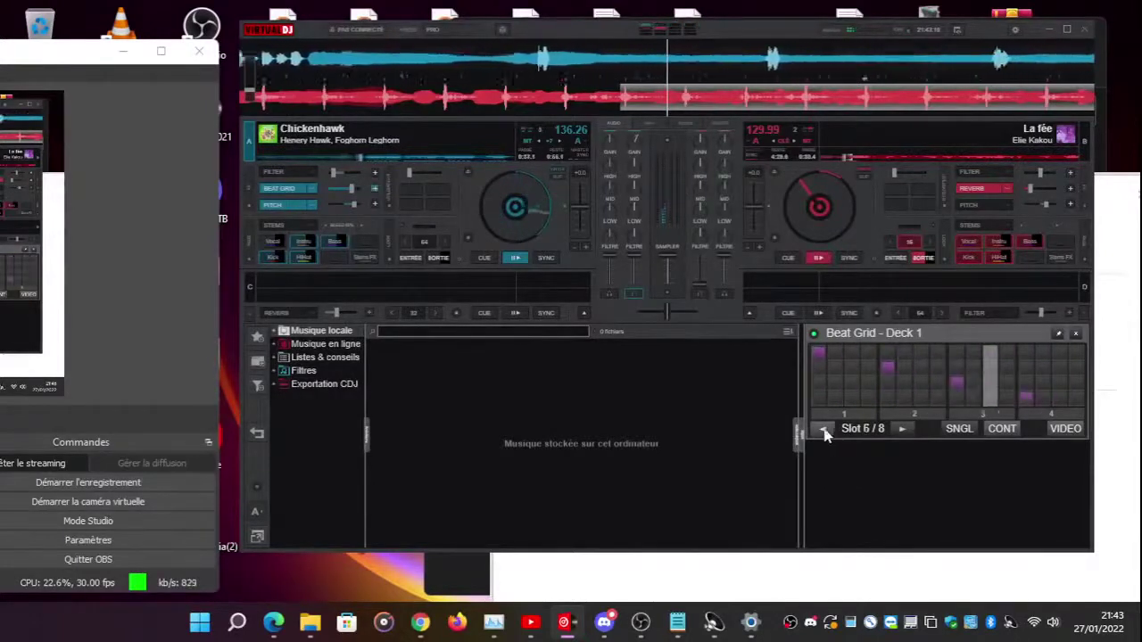
{"action": "left_click", "coordinate": [309, 190]}
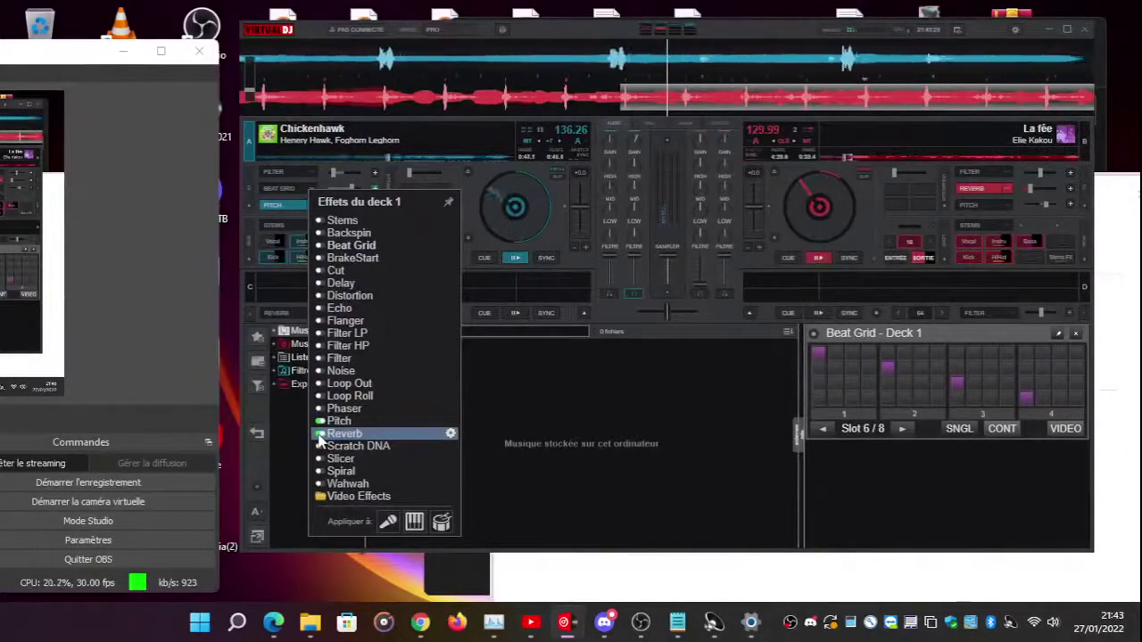
{"action": "left_click", "coordinate": [496, 393]}
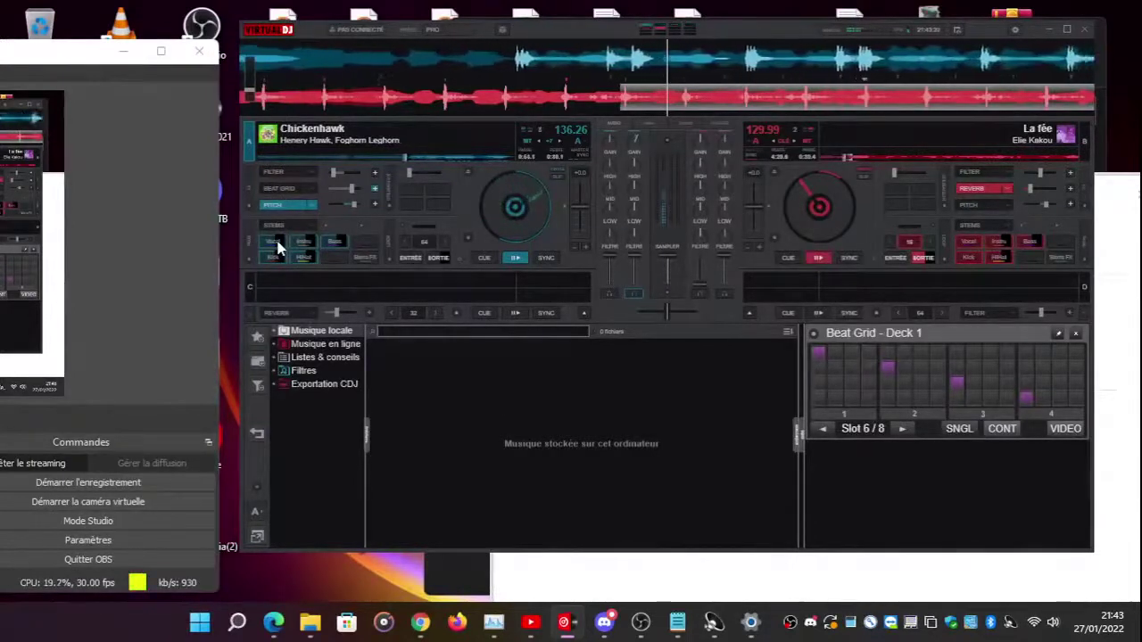
- Compare deck A with the Pitch effect off and on, and lower the Pitch amount
{"action": "left_click", "coordinate": [285, 206]}
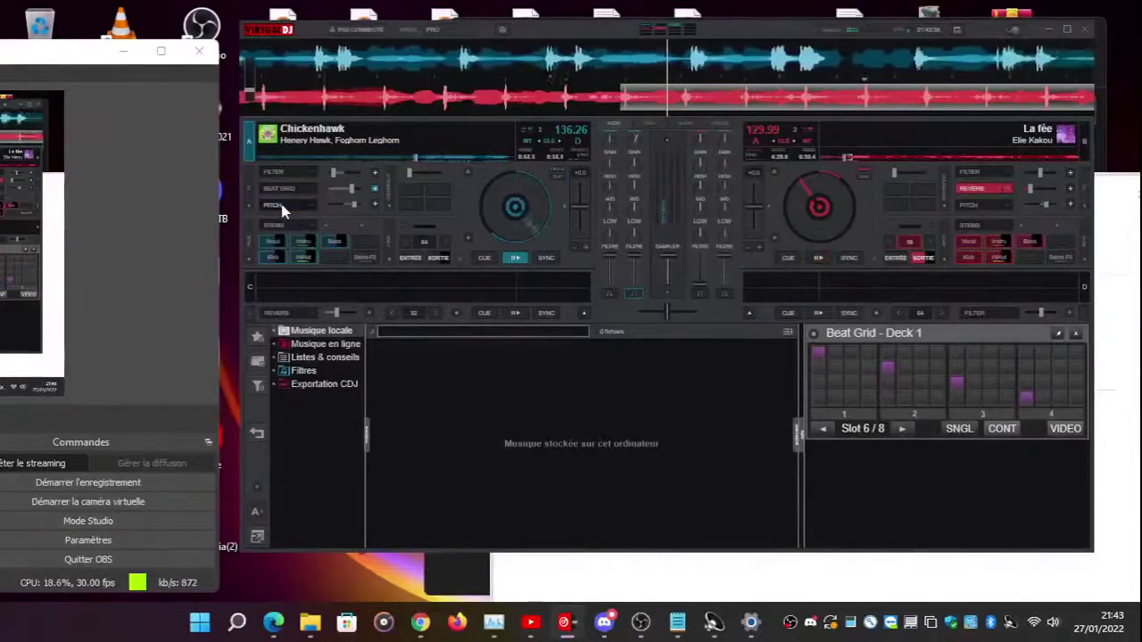
{"action": "left_click", "coordinate": [282, 208]}
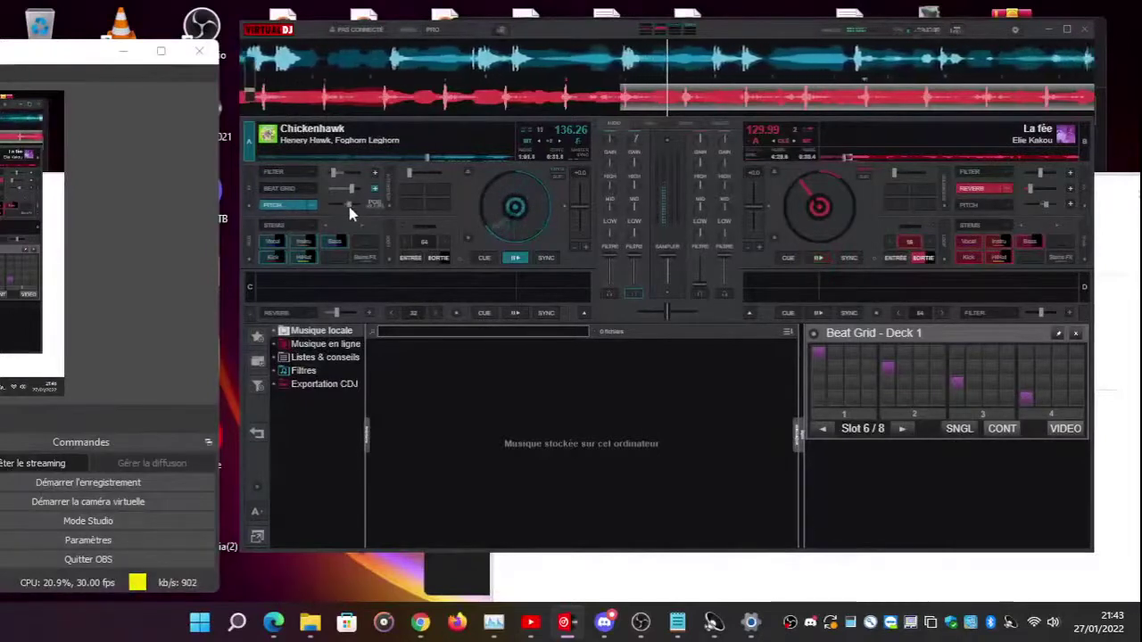
{"action": "mouse_move", "coordinate": [350, 212]}
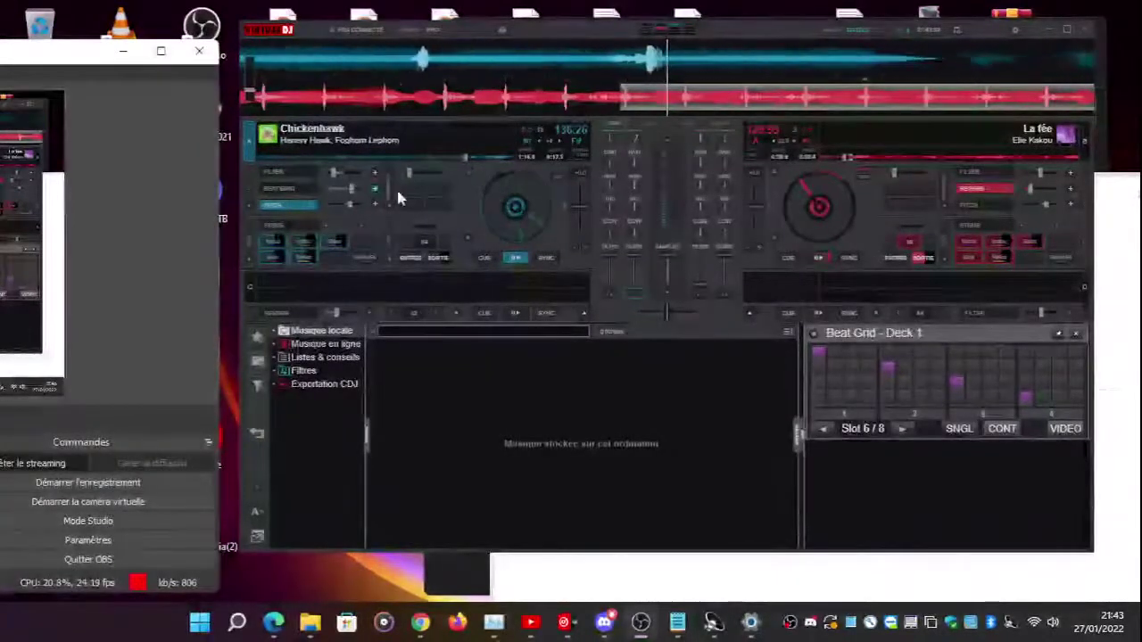
- Set the in and out points of a loop near the end of Chickenhawk on deck A
{"action": "left_click", "coordinate": [410, 261]}
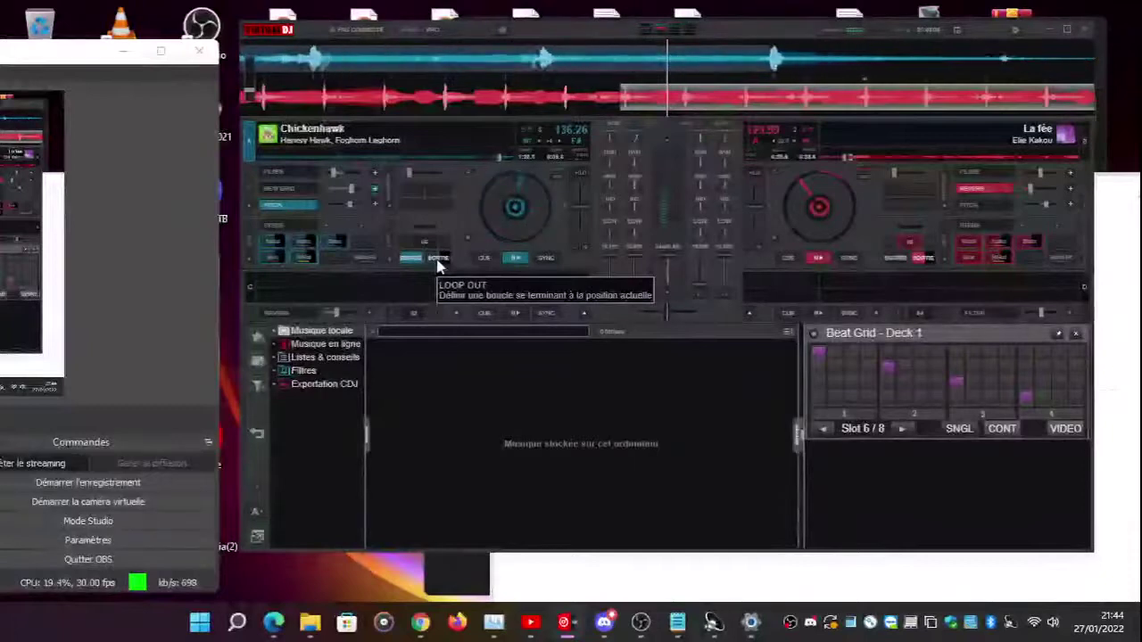
{"action": "left_click", "coordinate": [437, 261]}
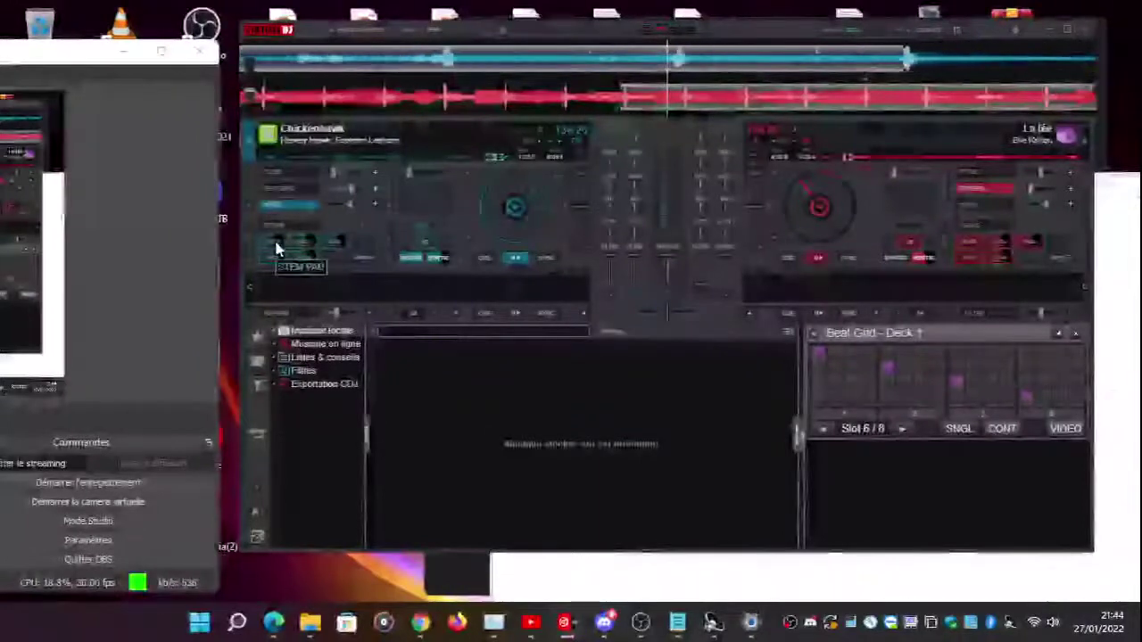
- Mute deck A's Vocal stem and toggle the Pitch effect off and back on while the loop plays
{"action": "left_click", "coordinate": [276, 248]}
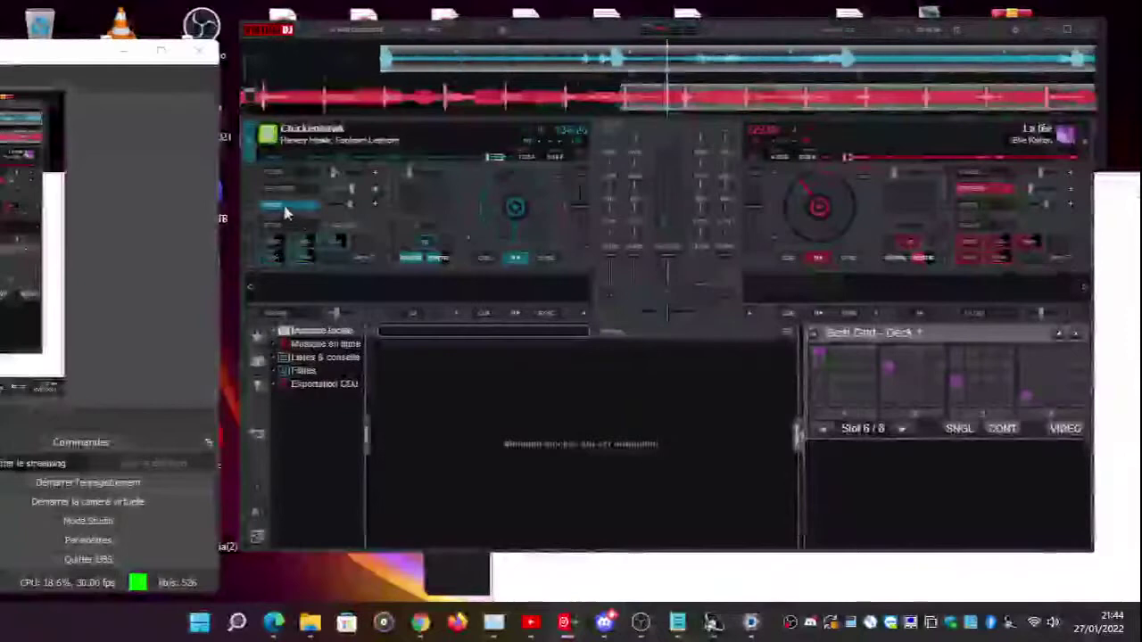
{"action": "left_click", "coordinate": [285, 211]}
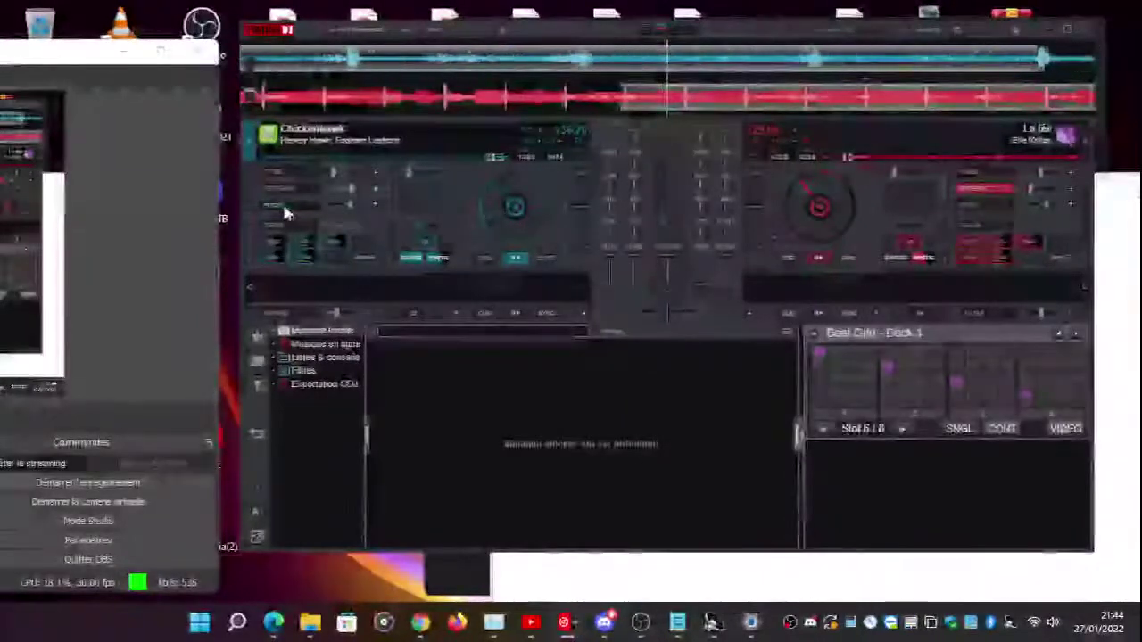
{"action": "left_click", "coordinate": [285, 212]}
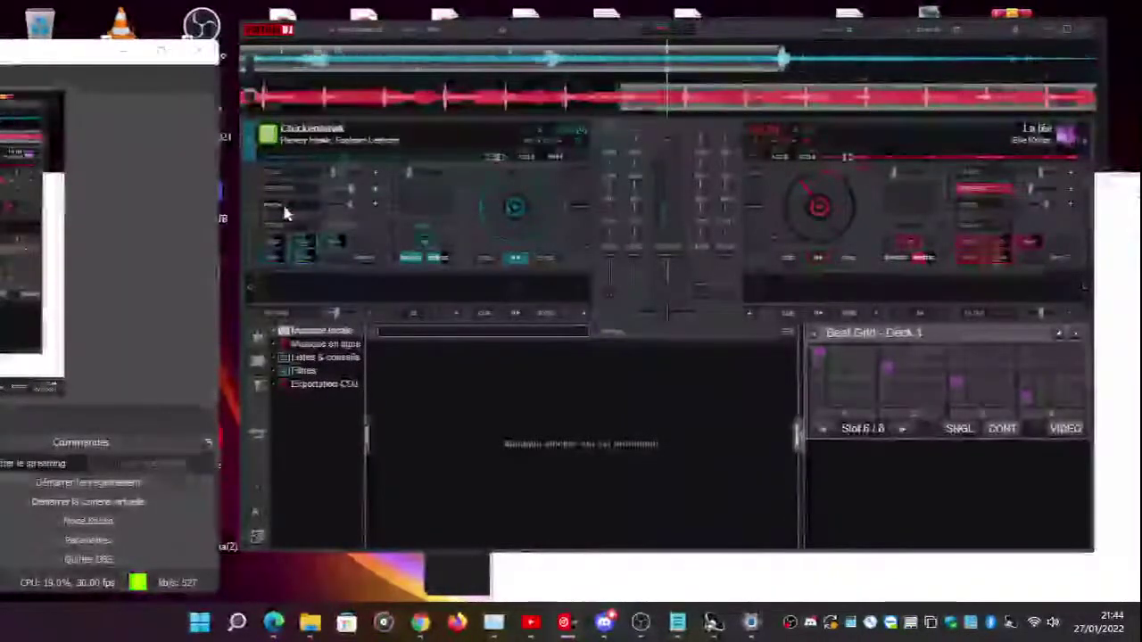
{"action": "left_click", "coordinate": [286, 212]}
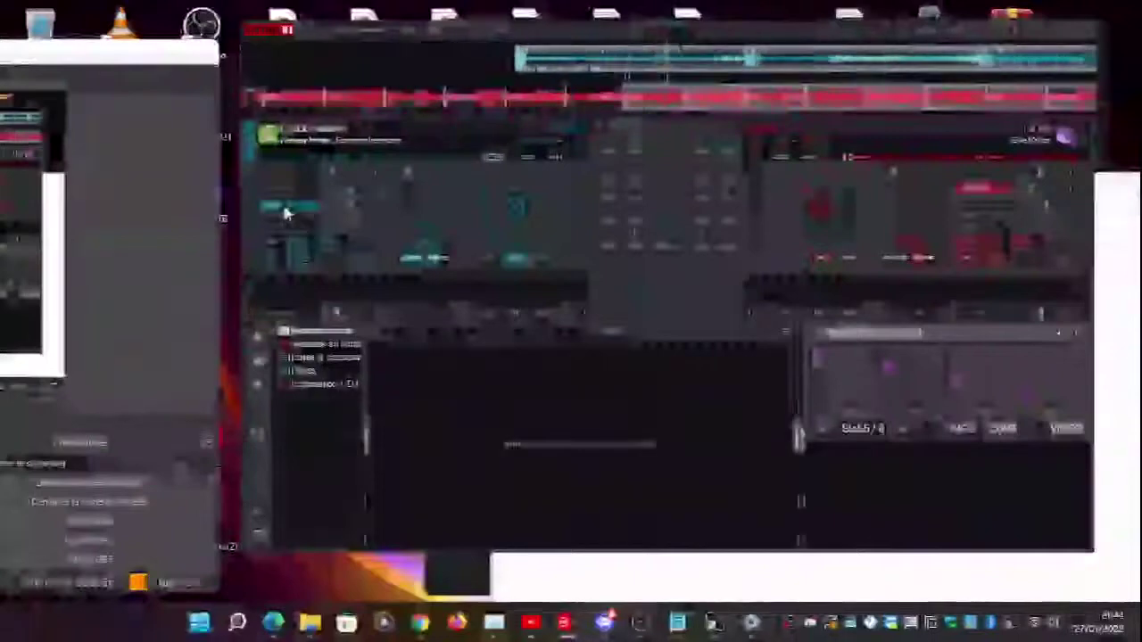
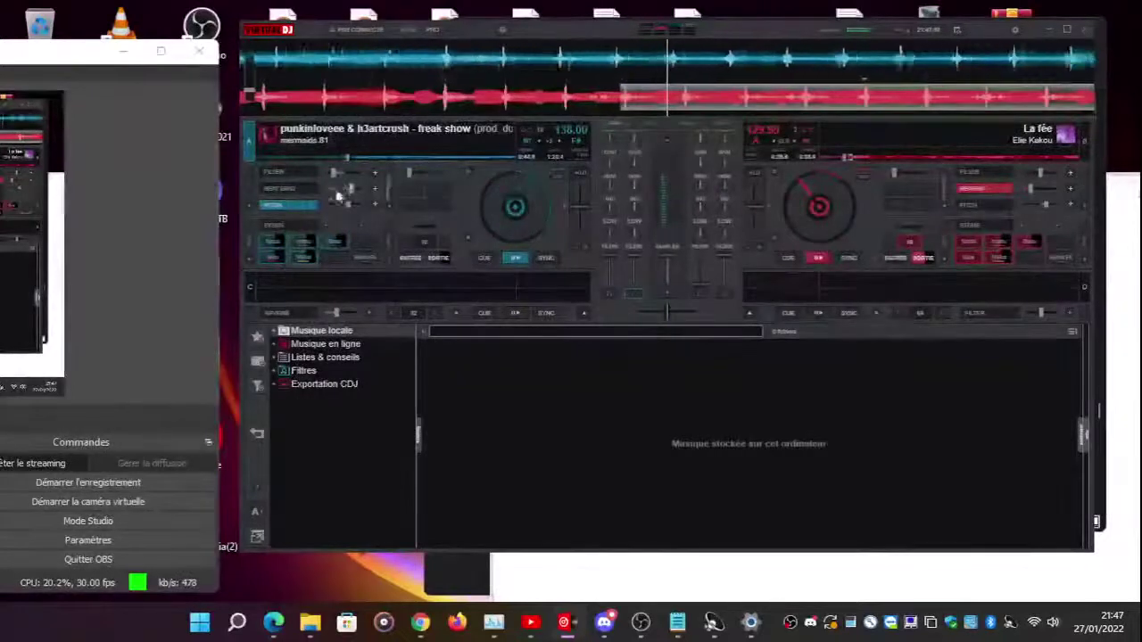
- Turn off the Pitch effect on deck A while the freak show track plays
{"action": "left_click", "coordinate": [300, 204]}
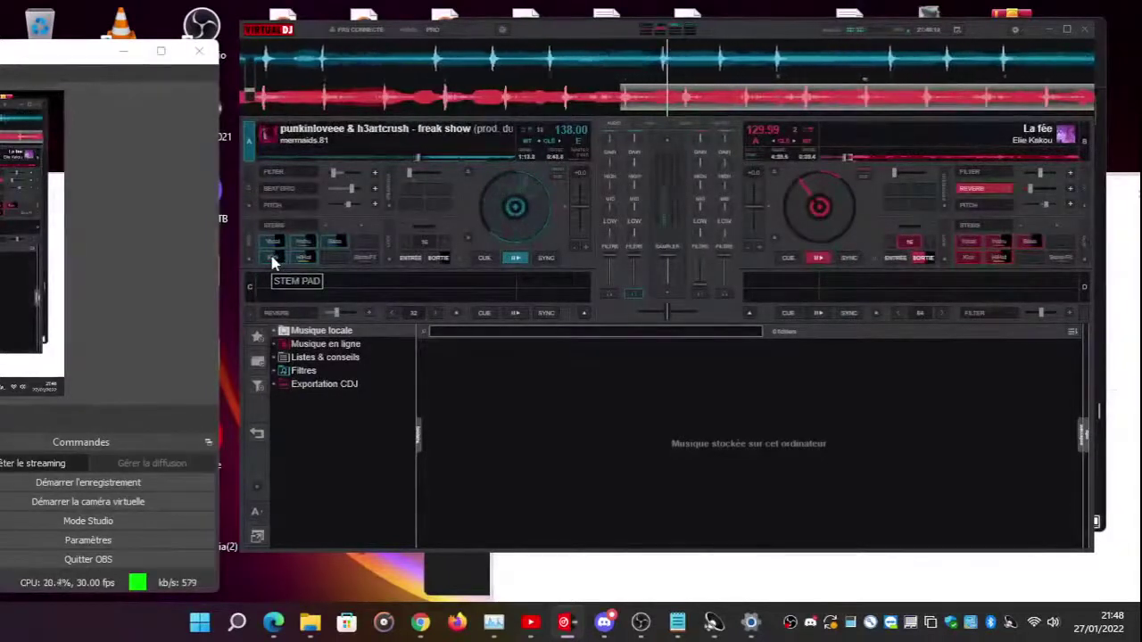
{"action": "key", "text": "space"}
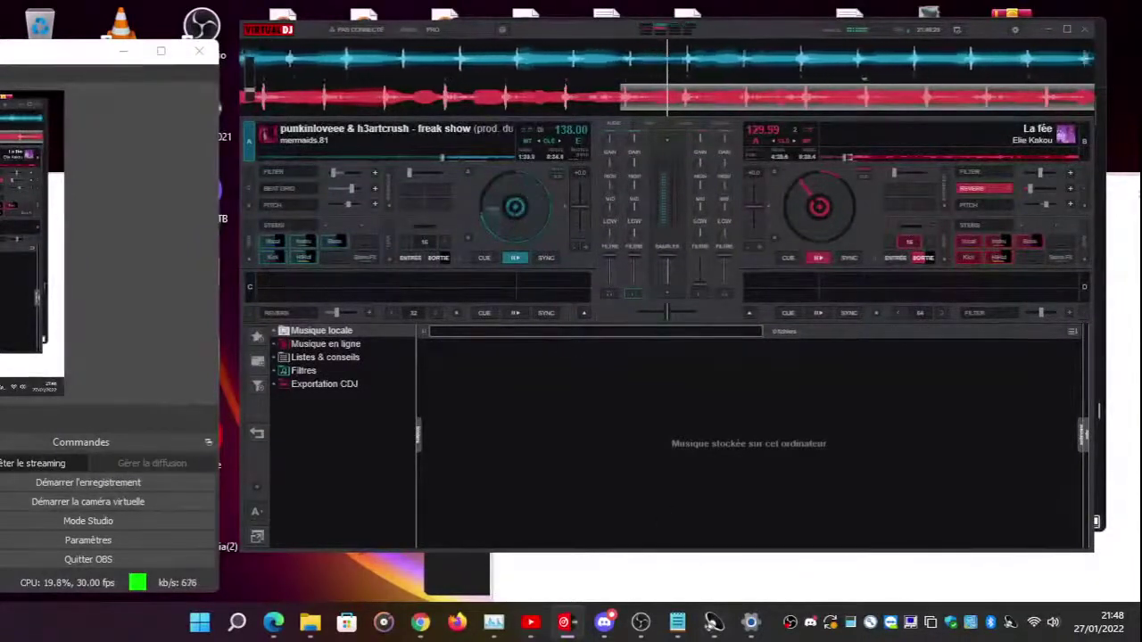
- Replace the text of the Notepad note with "?" and minimize the note
{"action": "left_click", "coordinate": [678, 621]}
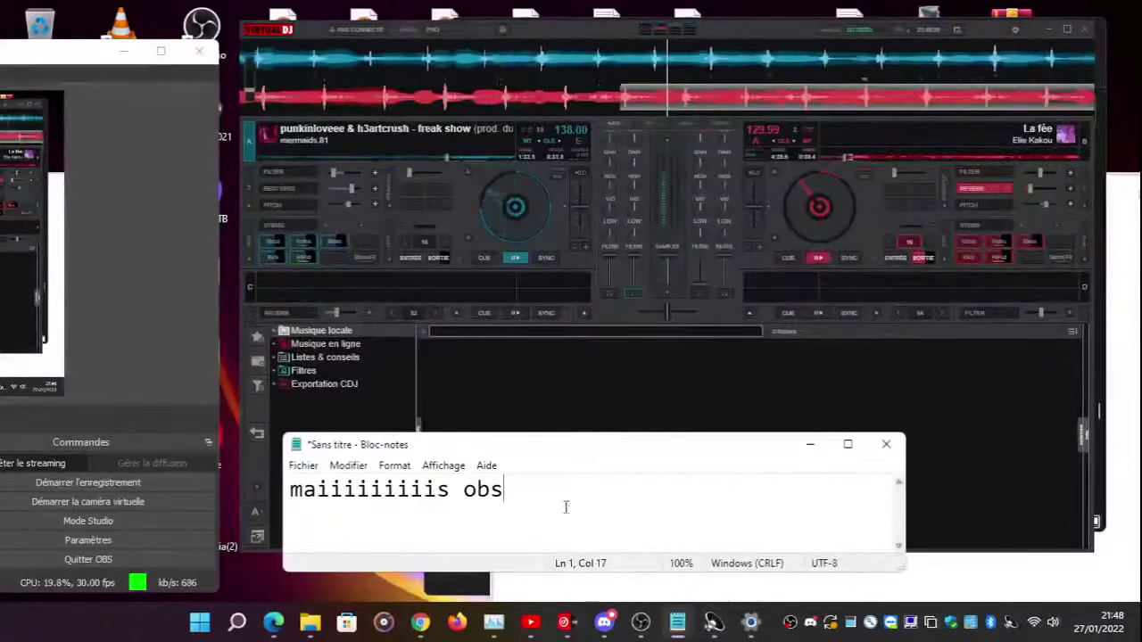
{"action": "key", "text": "ctrl+a"}
{"action": "type", "text": ","}
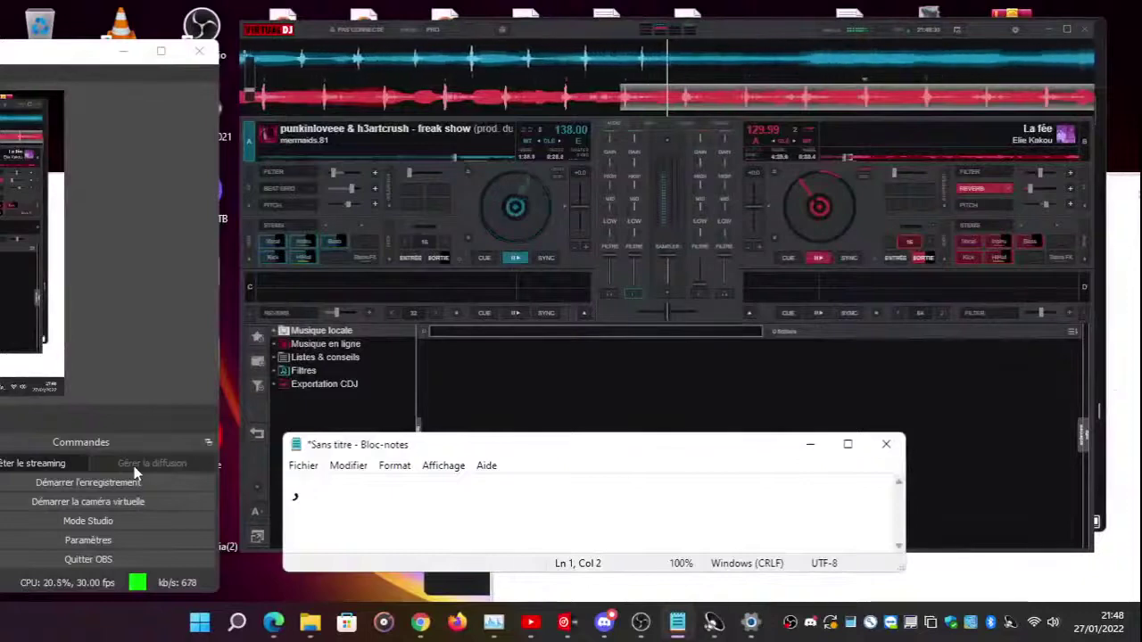
{"action": "key", "text": "BackSpace"}
{"action": "type", "text": "?"}
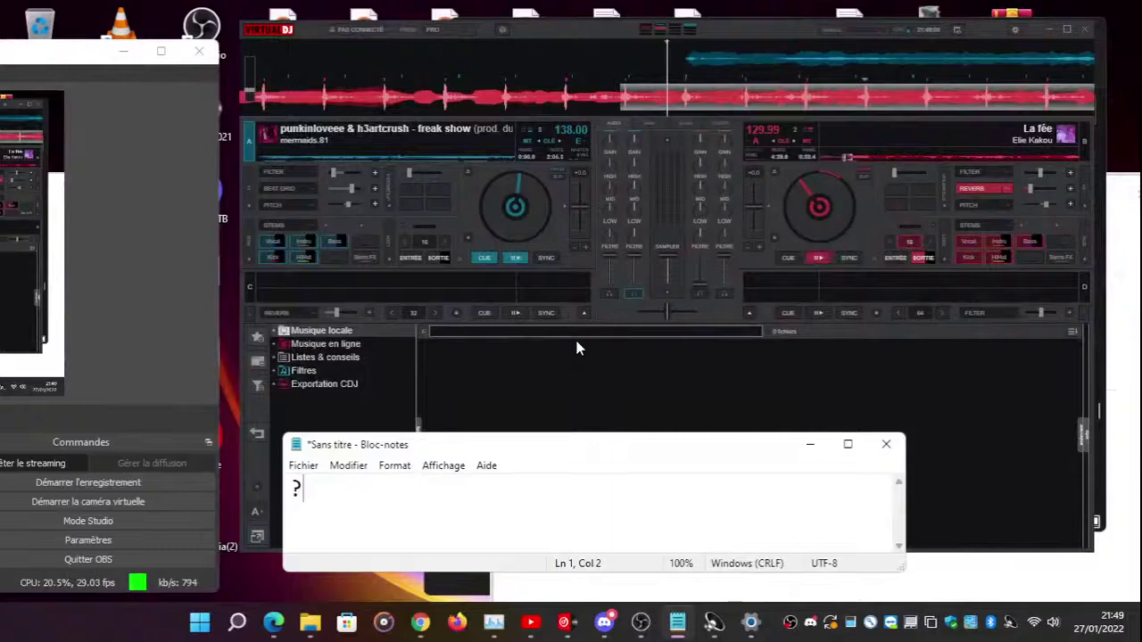
{"action": "left_click", "coordinate": [806, 450]}
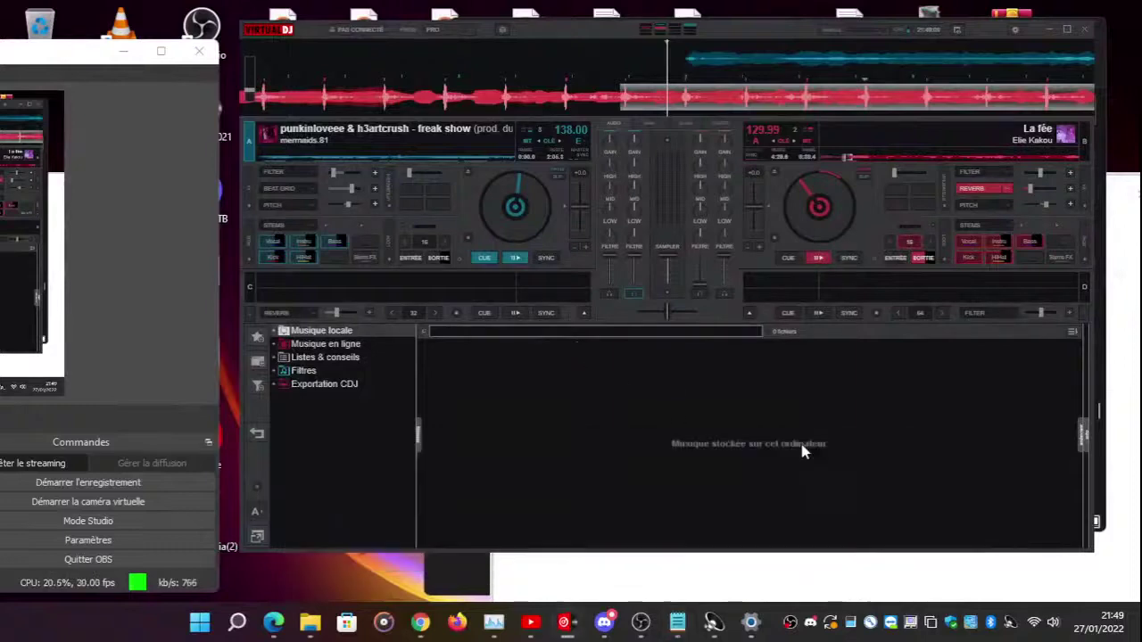
- Load the zlad-elektronik-supersonik MP3 from the Téléchargements folder onto deck A and dismiss the dialog over the decks
{"action": "left_click", "coordinate": [310, 624]}
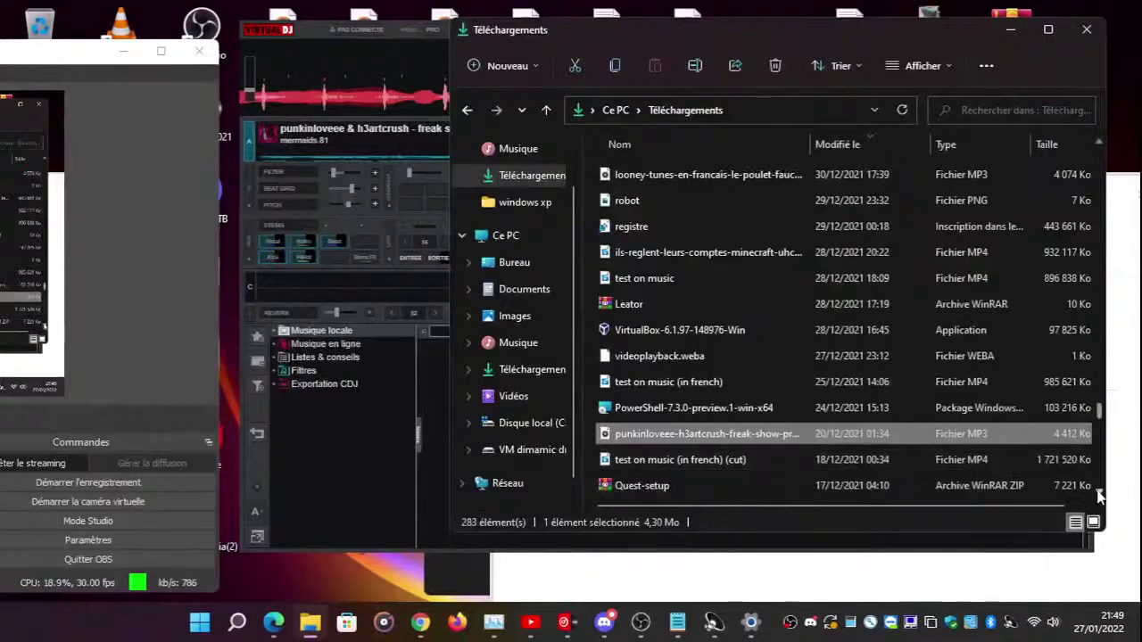
{"action": "scroll", "coordinate": [1098, 497], "scroll_direction": "down", "scroll_amount": 3}
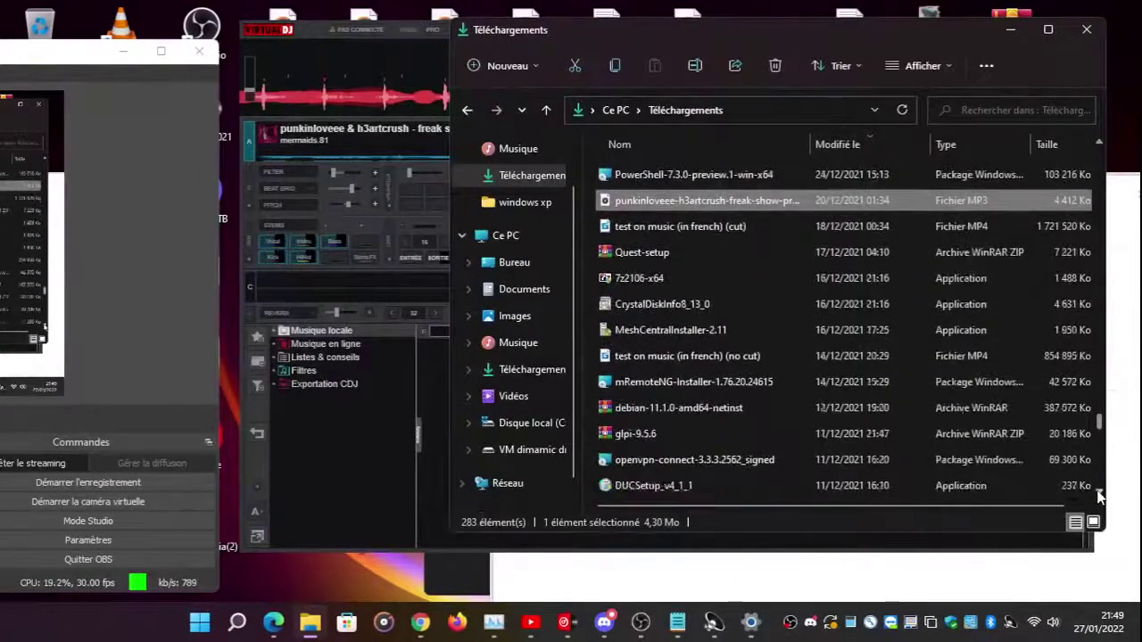
{"action": "scroll", "coordinate": [1098, 497], "scroll_direction": "down", "scroll_amount": 3}
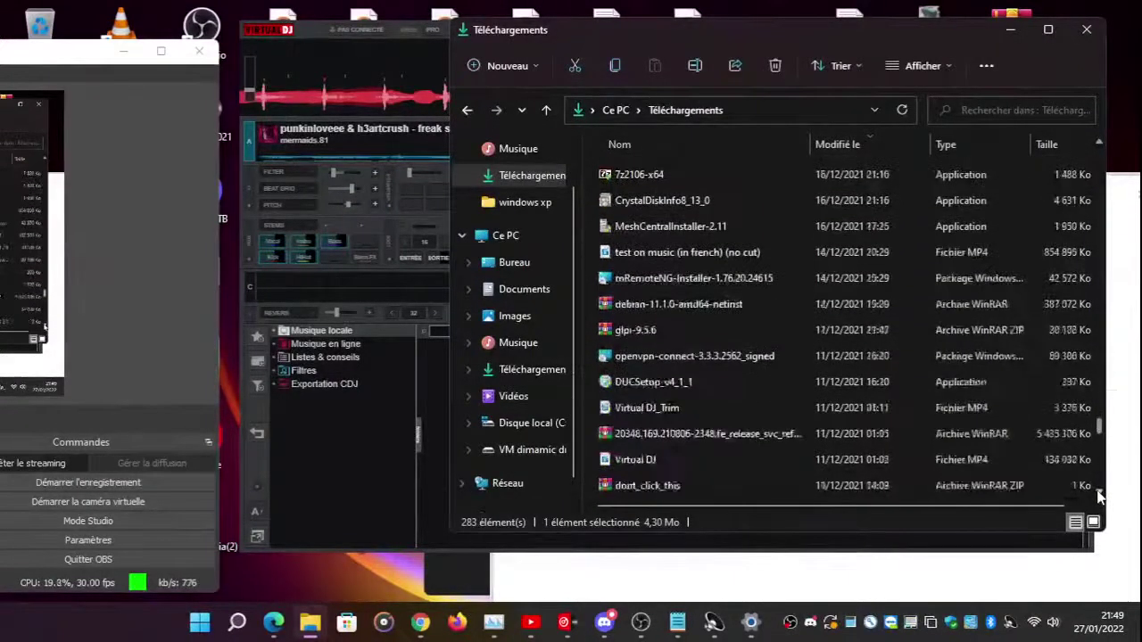
{"action": "scroll", "coordinate": [1099, 497], "scroll_direction": "down", "scroll_amount": 1}
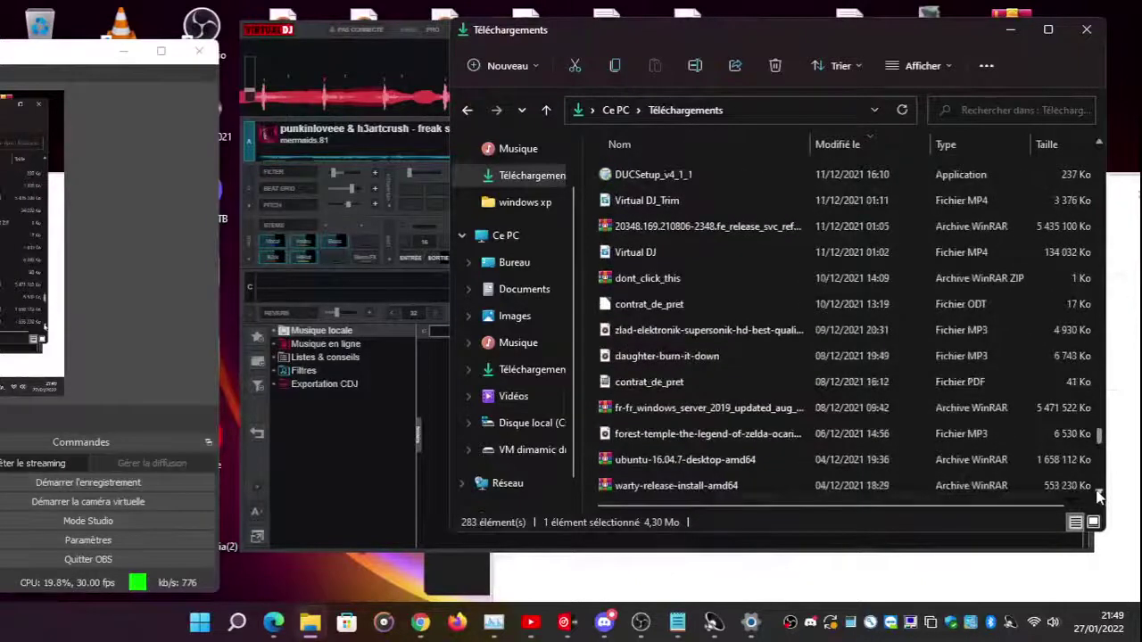
{"action": "left_click_drag", "start_coordinate": [686, 335], "coordinate": [426, 217]}
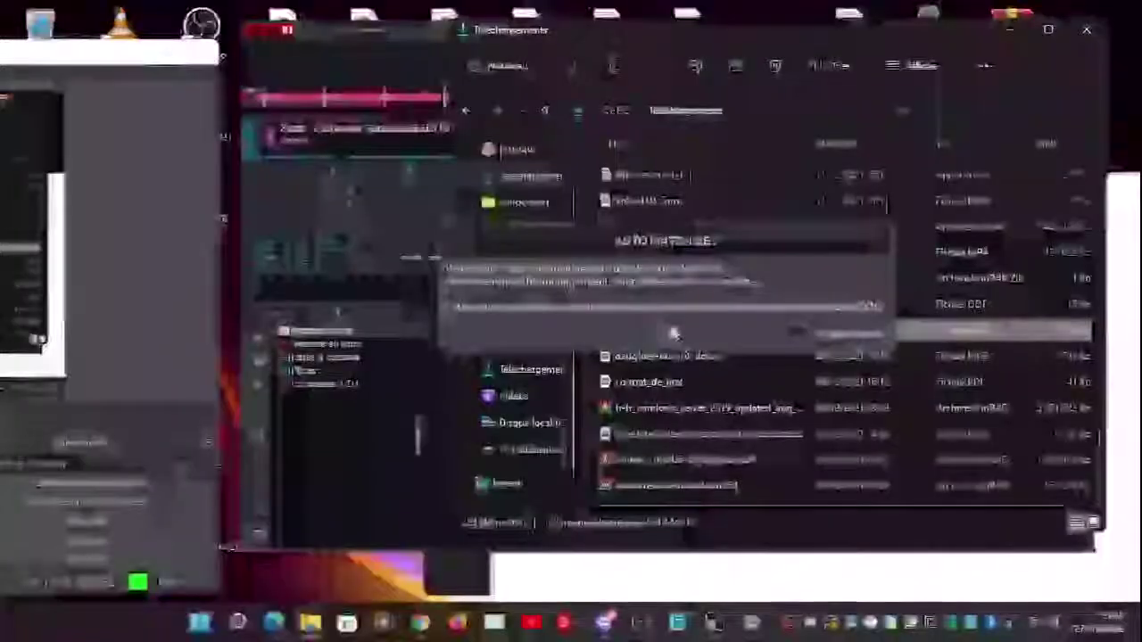
{"action": "left_click", "coordinate": [674, 333]}
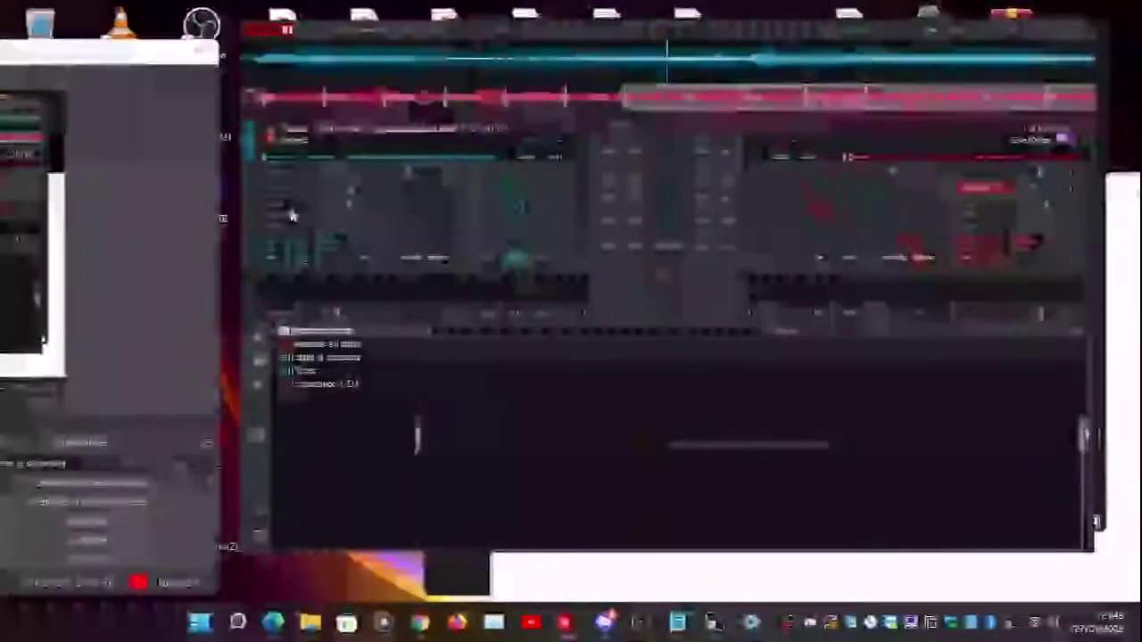
- Maximize the OBS window and review its Advanced, Video, Audio, Output and Stream settings
{"action": "left_click", "coordinate": [73, 59]}
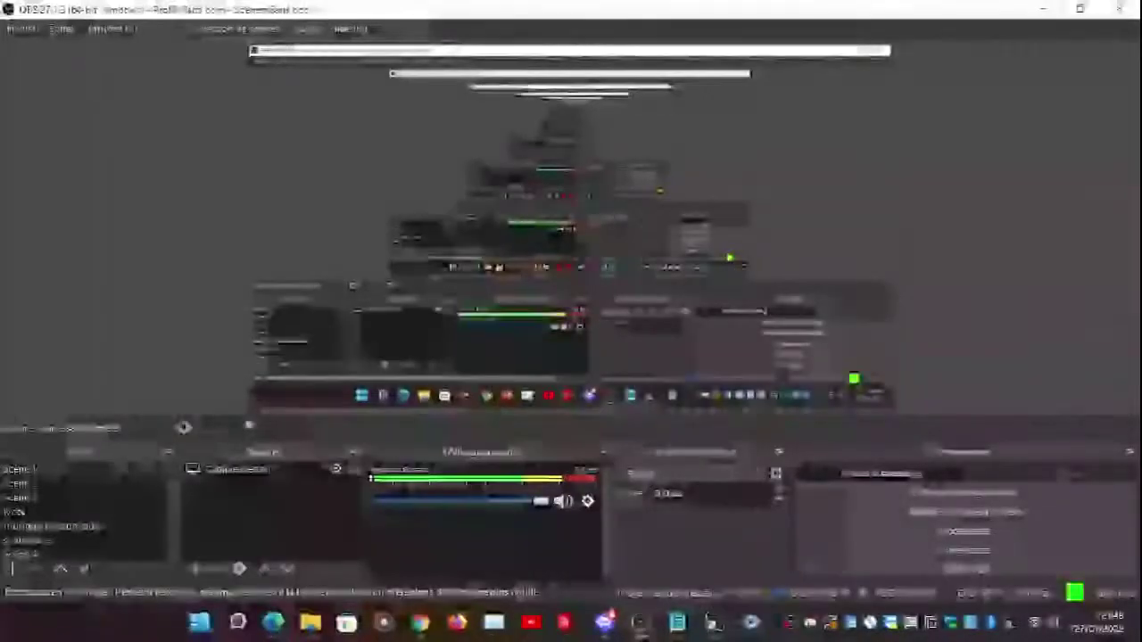
{"action": "left_click", "coordinate": [100, 30]}
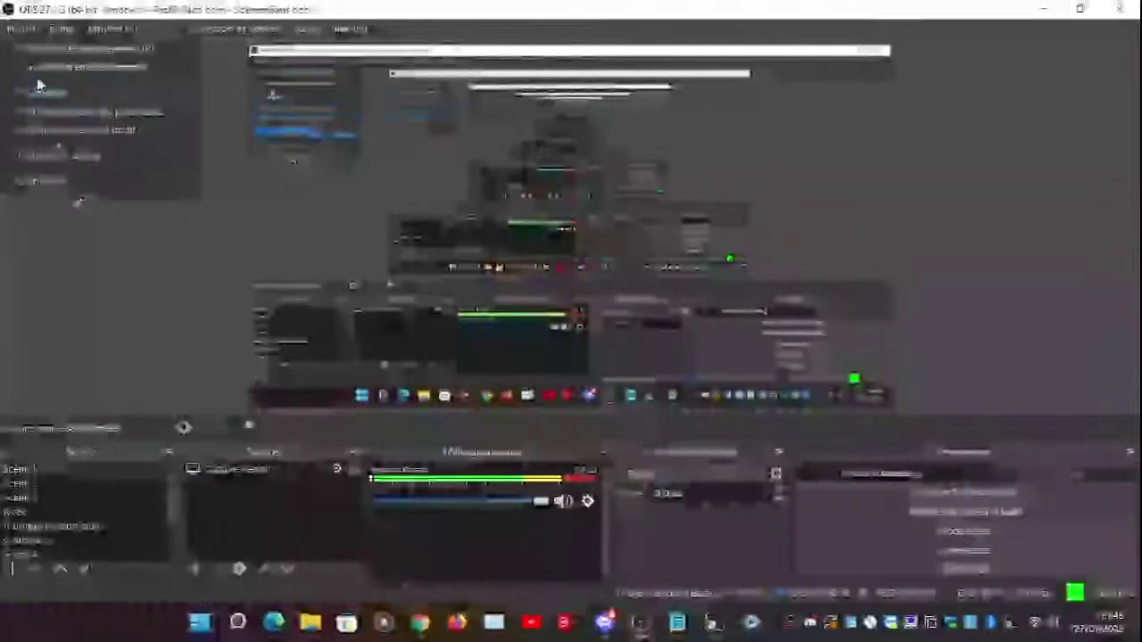
{"action": "left_click", "coordinate": [46, 93]}
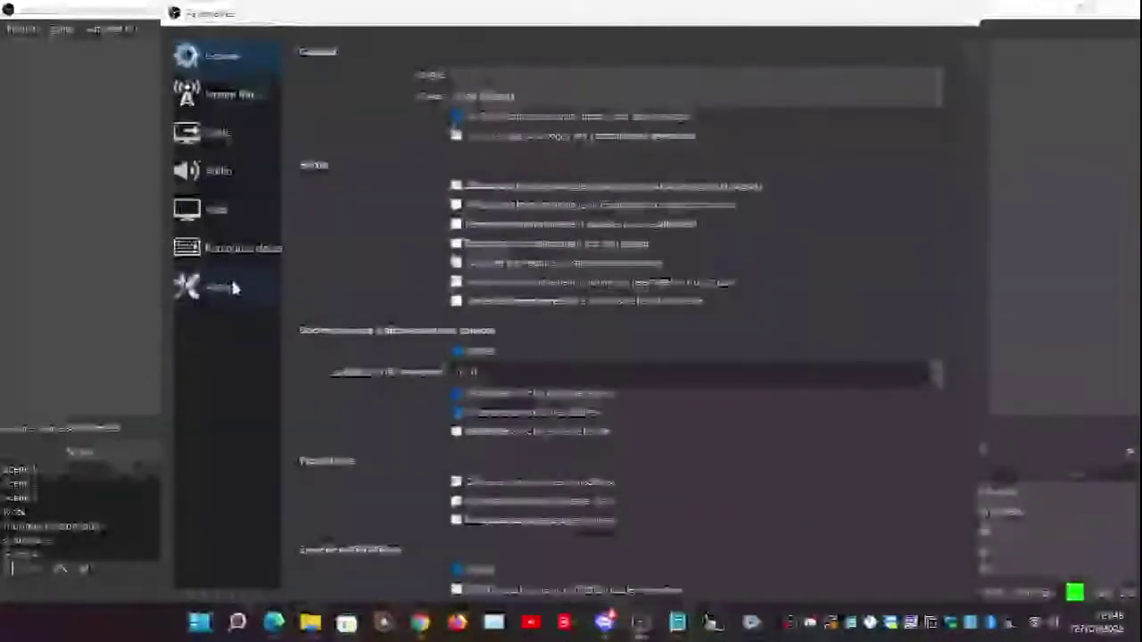
{"action": "left_click", "coordinate": [230, 287]}
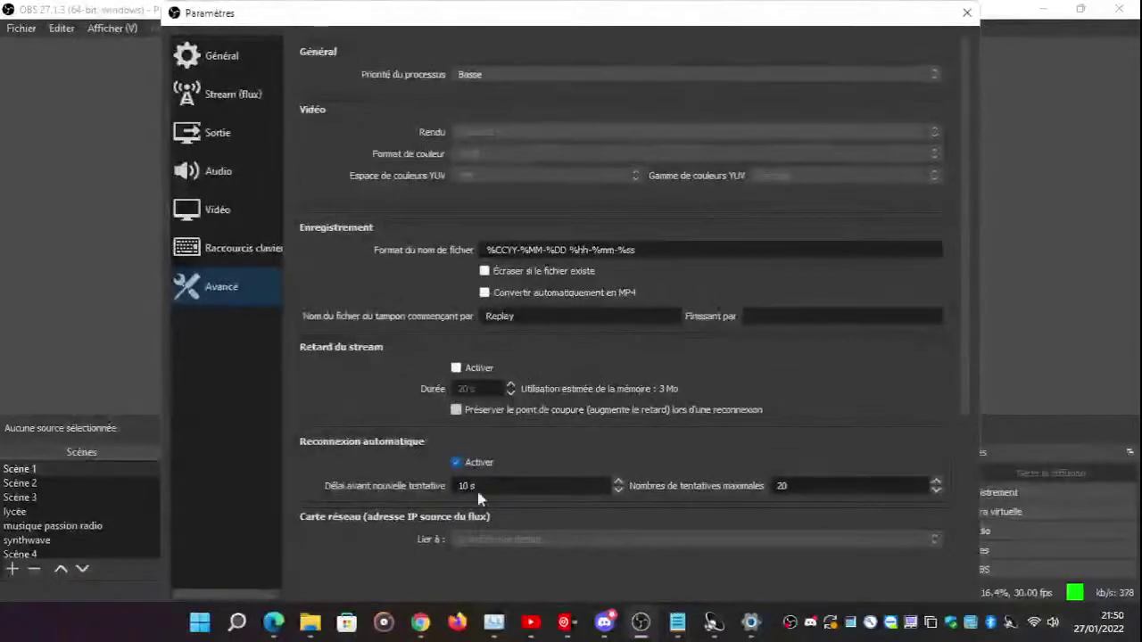
{"action": "left_click", "coordinate": [219, 212]}
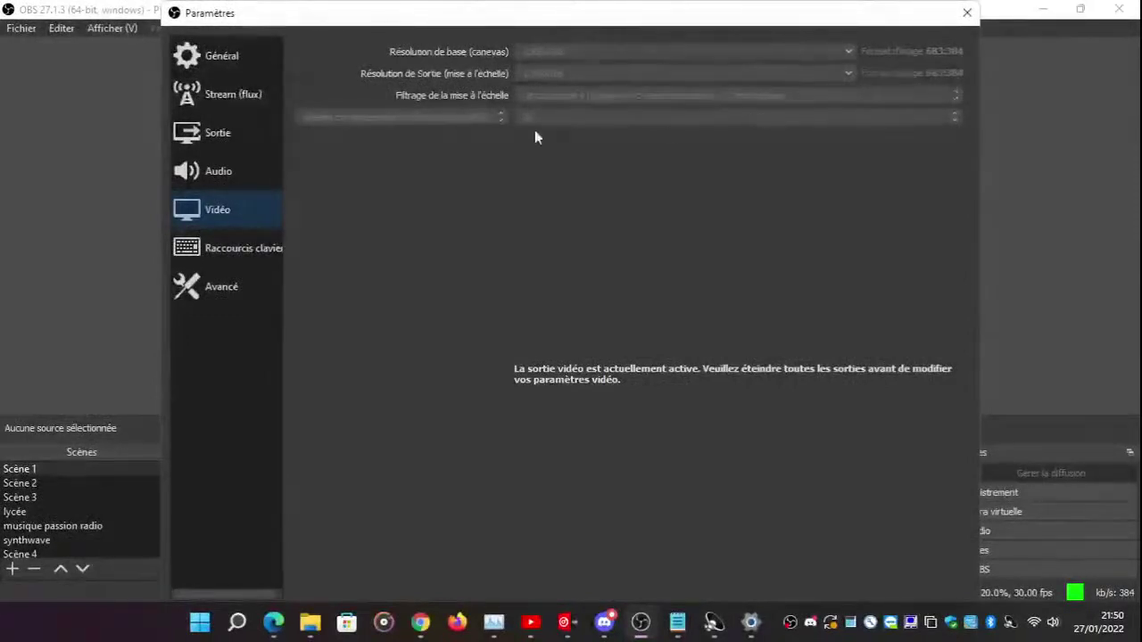
{"action": "left_click", "coordinate": [223, 172]}
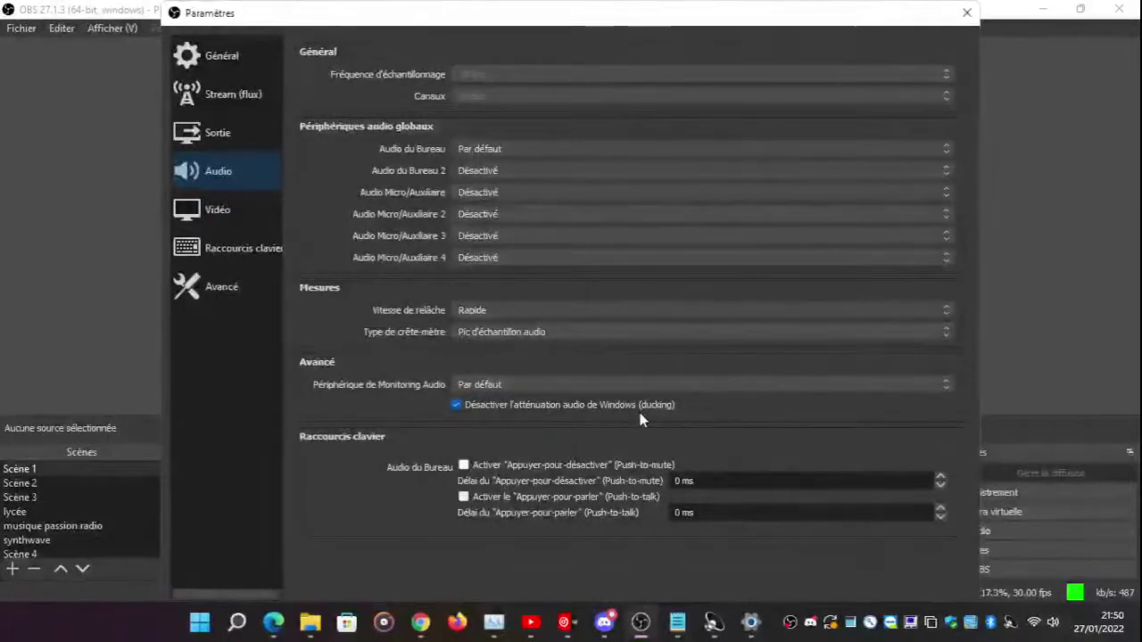
{"action": "left_click", "coordinate": [225, 138]}
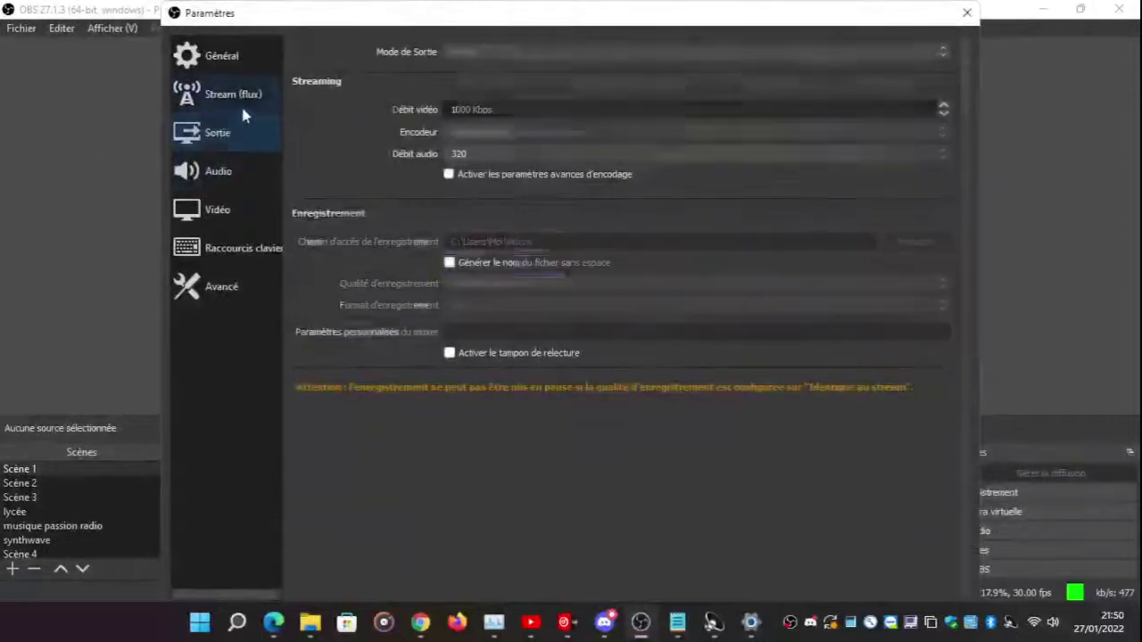
{"action": "left_click", "coordinate": [242, 105]}
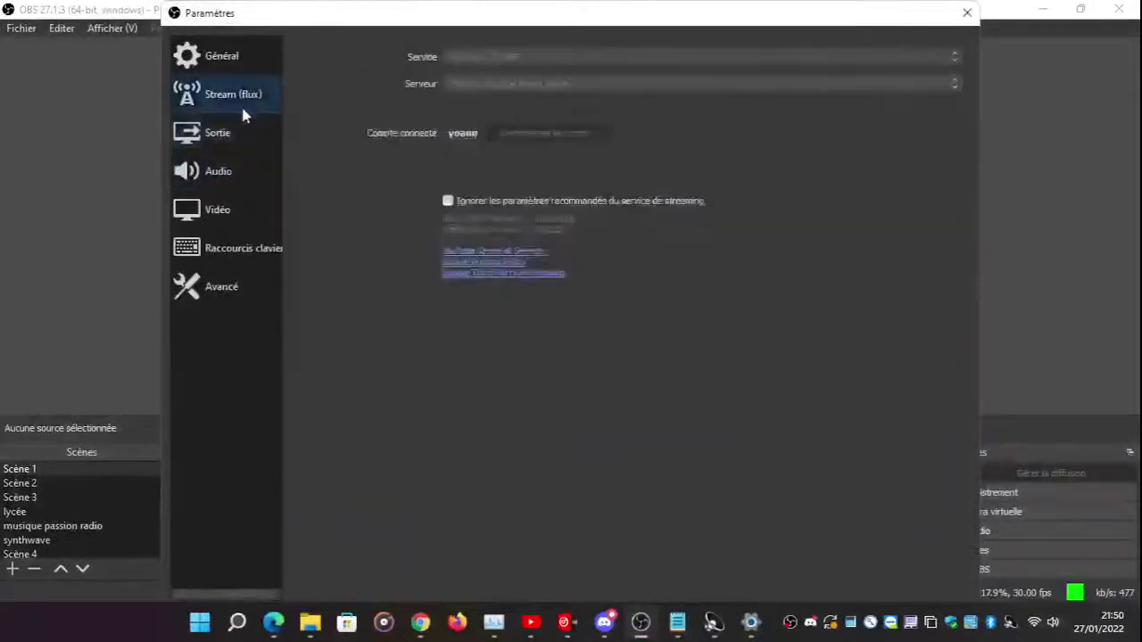
- Review the General and Advanced OBS settings, then close the settings and restore the OBS window to its smaller size
{"action": "left_click", "coordinate": [253, 52]}
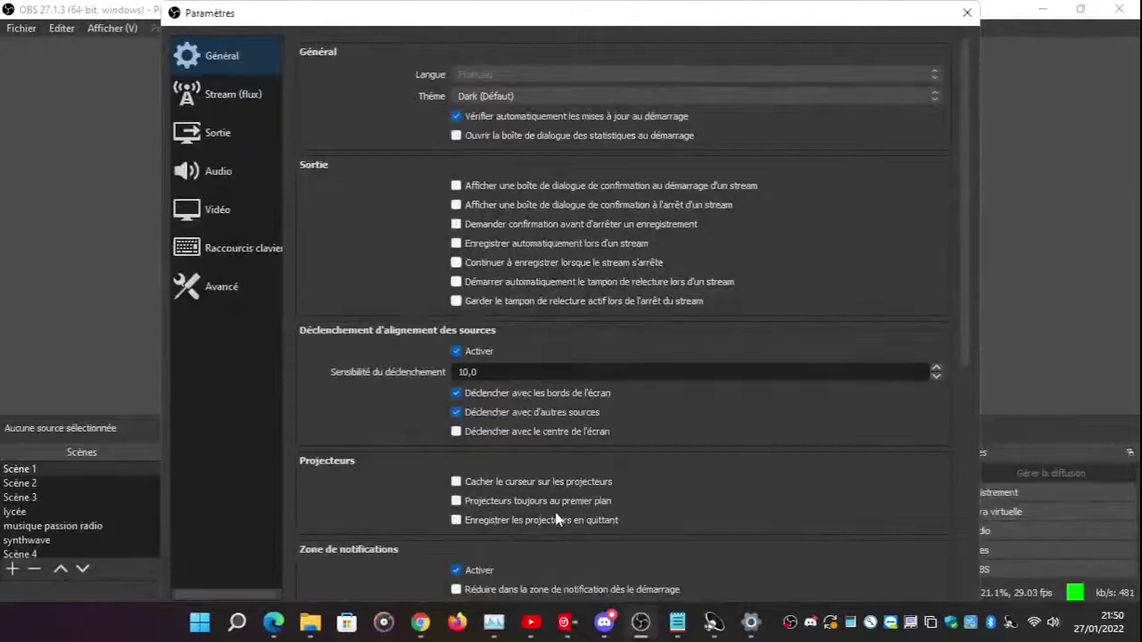
{"action": "scroll", "coordinate": [969, 541], "scroll_direction": "down", "scroll_amount": 5}
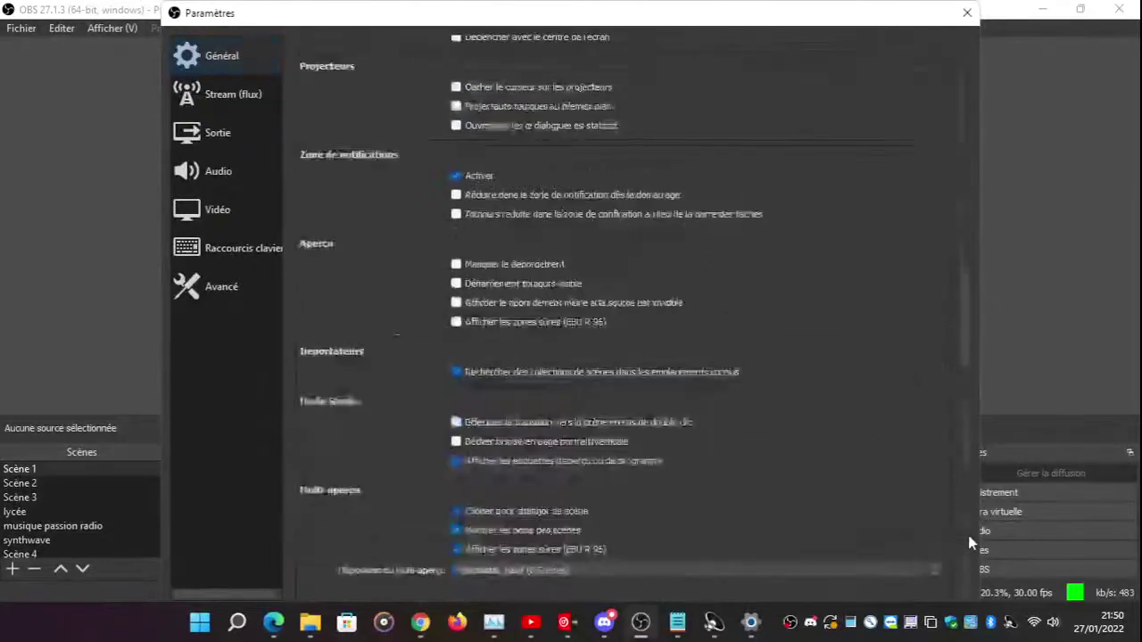
{"action": "left_click_drag", "start_coordinate": [967, 535], "coordinate": [973, 293]}
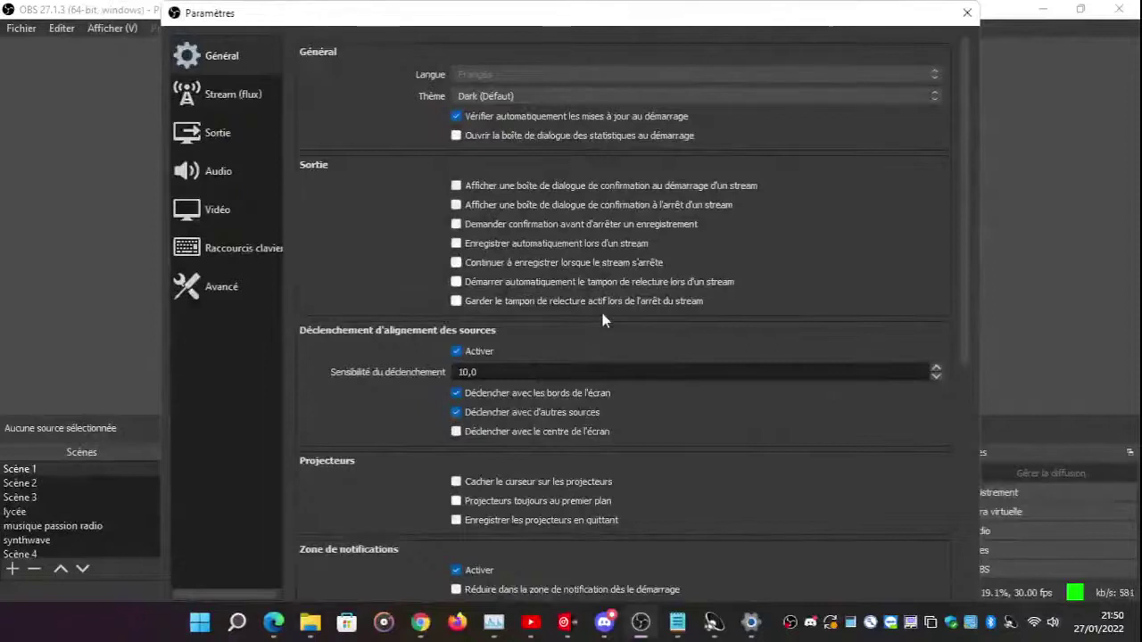
{"action": "left_click", "coordinate": [236, 285]}
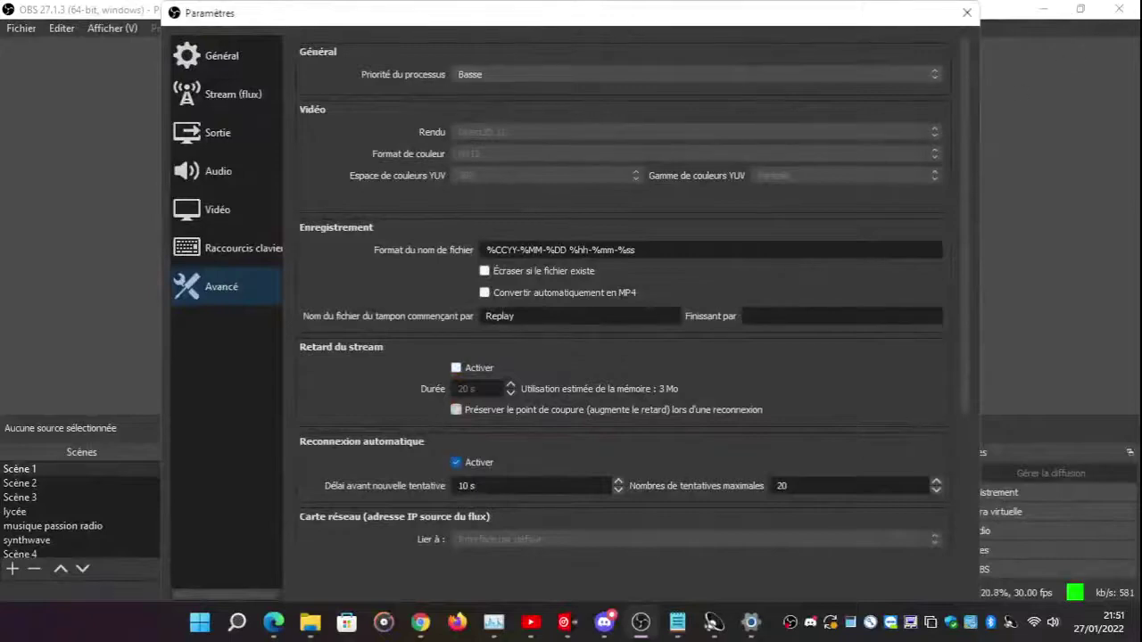
{"action": "left_click", "coordinate": [966, 13]}
{"action": "left_click", "coordinate": [1080, 8]}
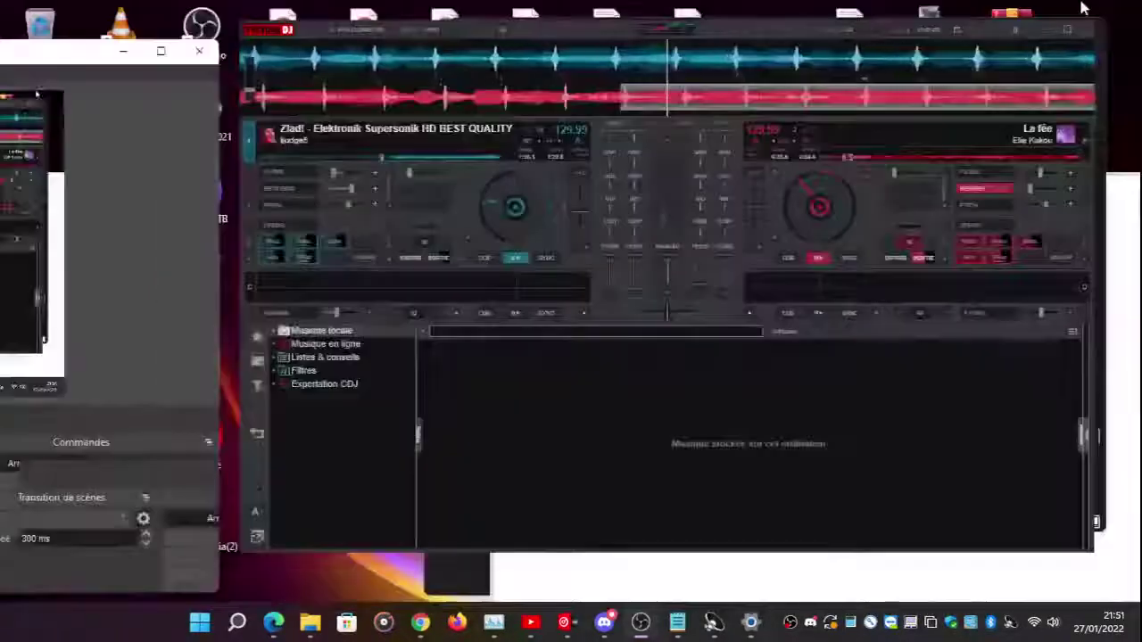
- Reset deck A's tempo to 125.00 BPM and close the Windows audio devices settings window
{"action": "left_click", "coordinate": [565, 211]}
{"action": "double_click", "coordinate": [563, 211]}
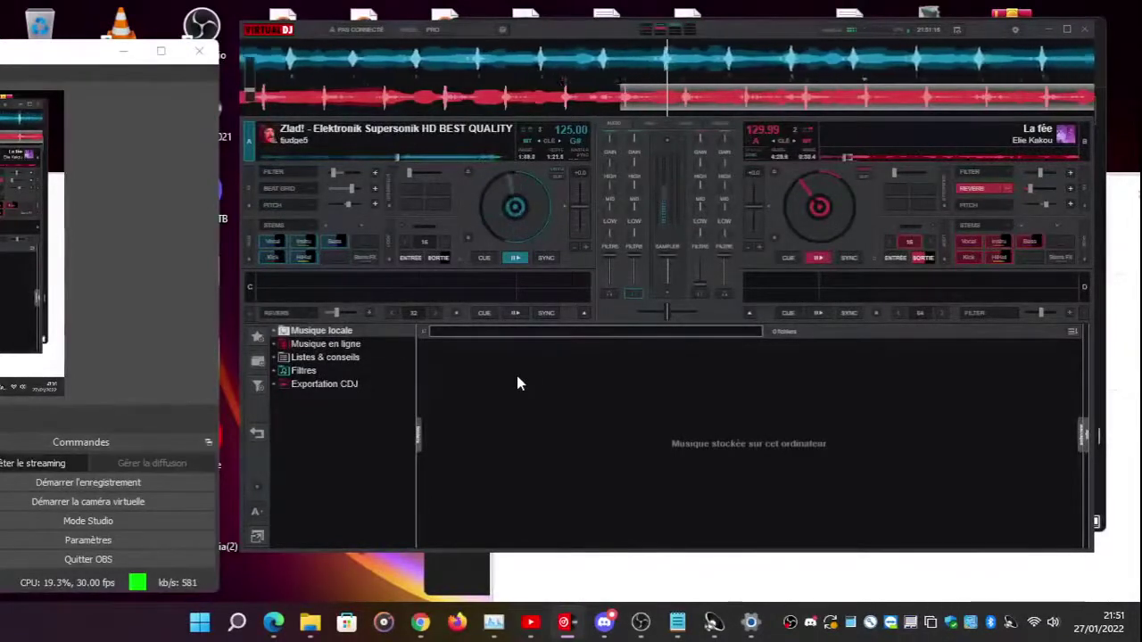
{"action": "left_click", "coordinate": [750, 622]}
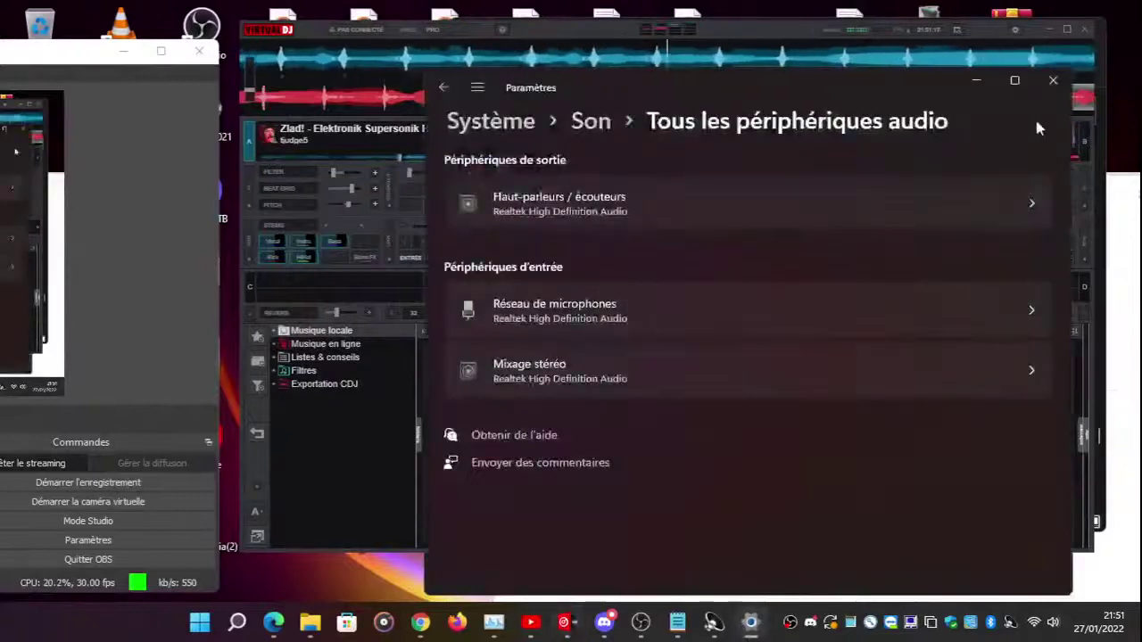
{"action": "left_click", "coordinate": [1053, 81]}
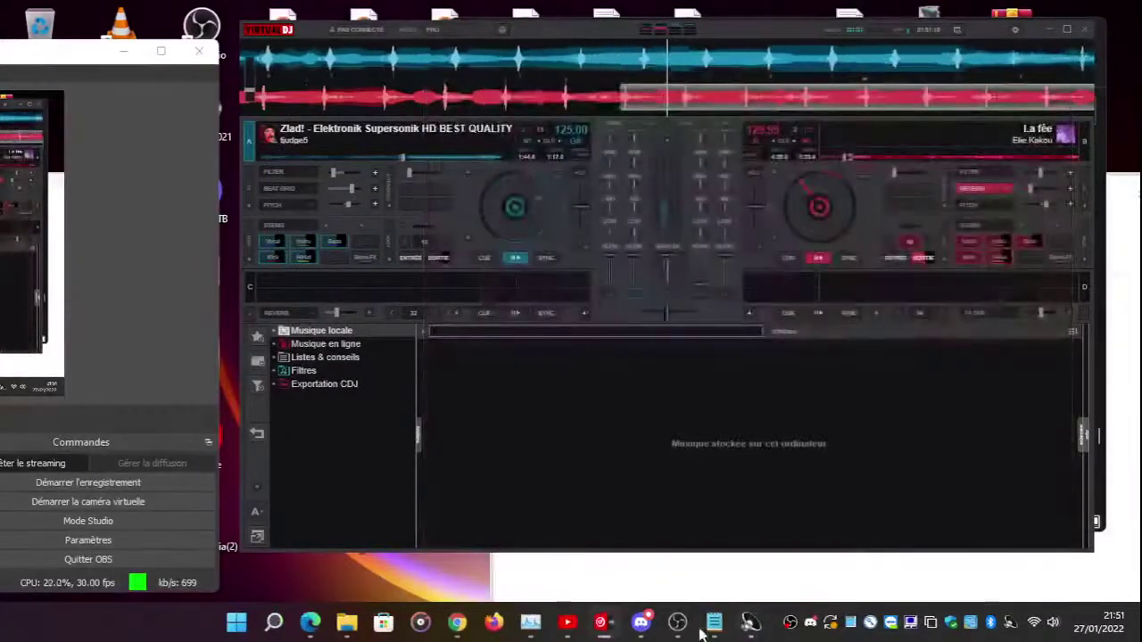
- Bring up Discord and move its window partly off-screen so the Farod server banner shows beside the decks
{"action": "left_click", "coordinate": [642, 622]}
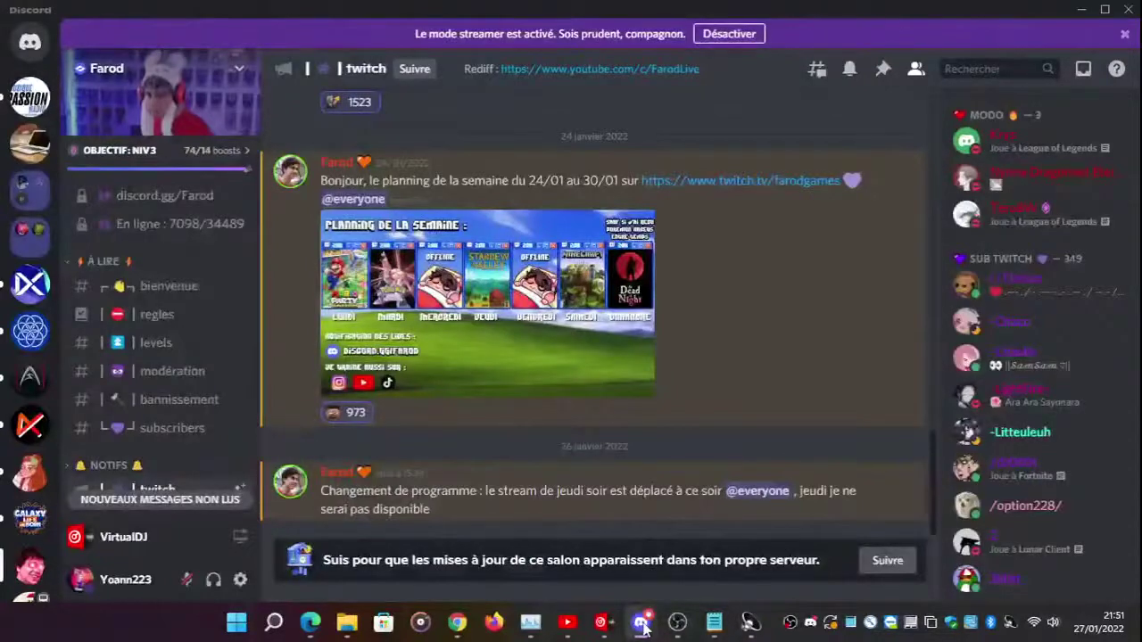
{"action": "left_click", "coordinate": [642, 622]}
{"action": "left_click", "coordinate": [642, 623]}
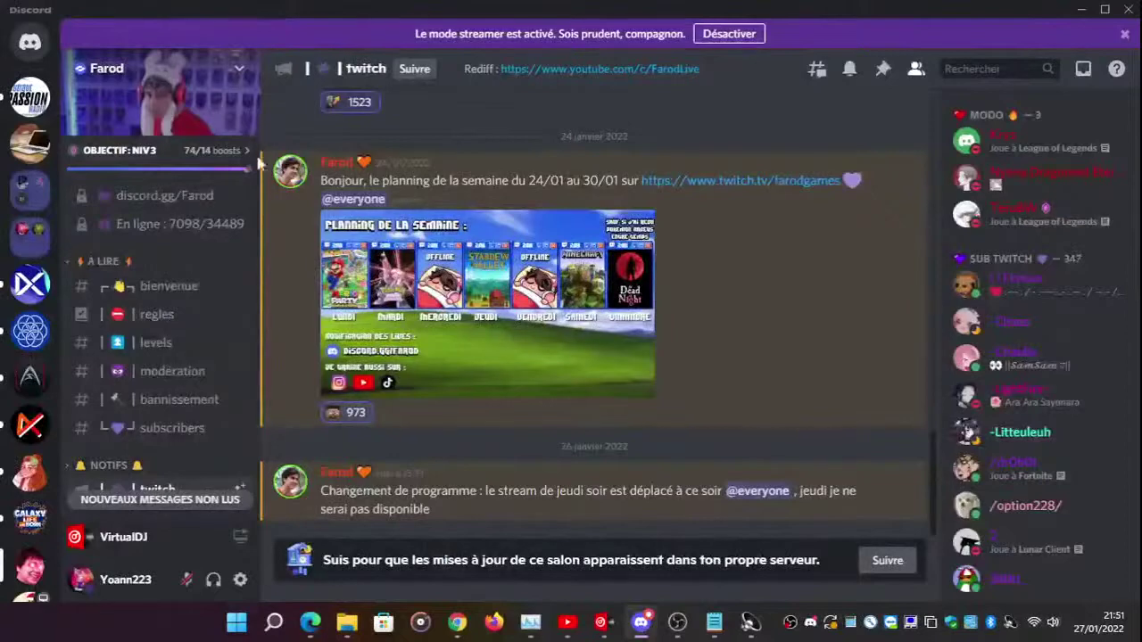
{"action": "scroll", "coordinate": [254, 108], "scroll_direction": "up", "scroll_amount": 1}
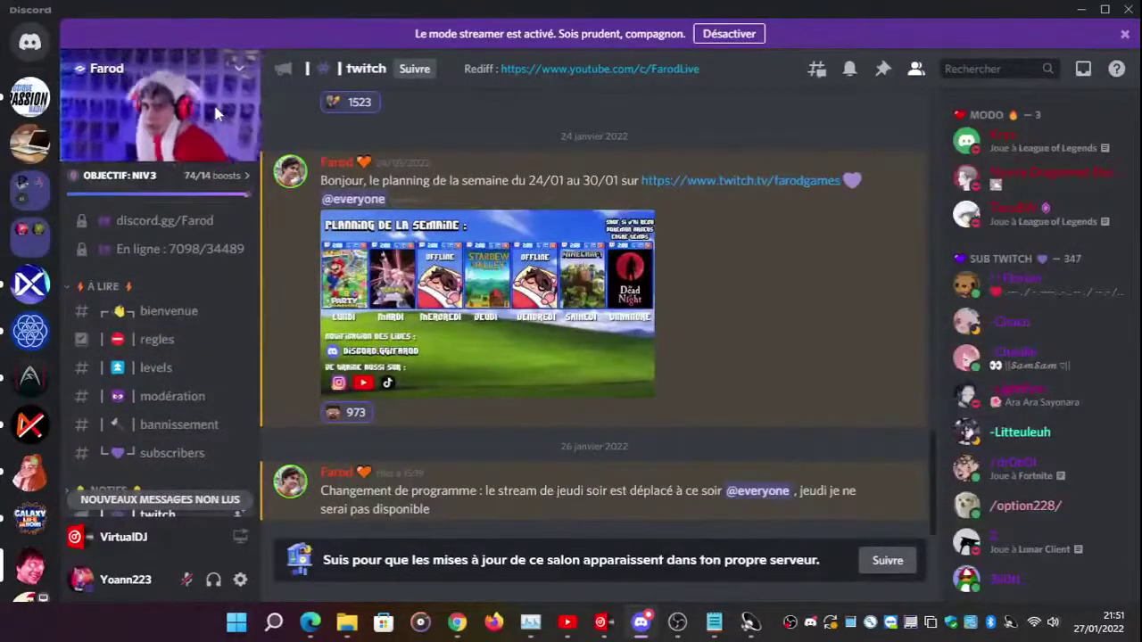
{"action": "left_click_drag", "start_coordinate": [153, 13], "coordinate": [1078, 504]}
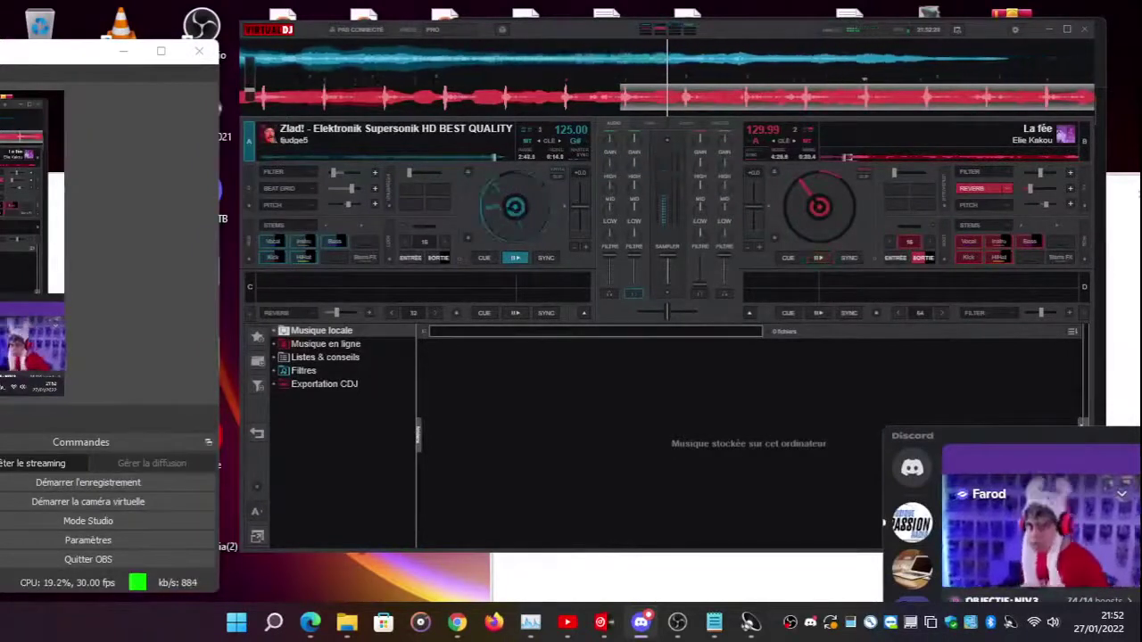
- Turn on the Pitch effect on deck A and start playing the Elektronik Supersonik track
{"action": "left_click", "coordinate": [288, 207]}
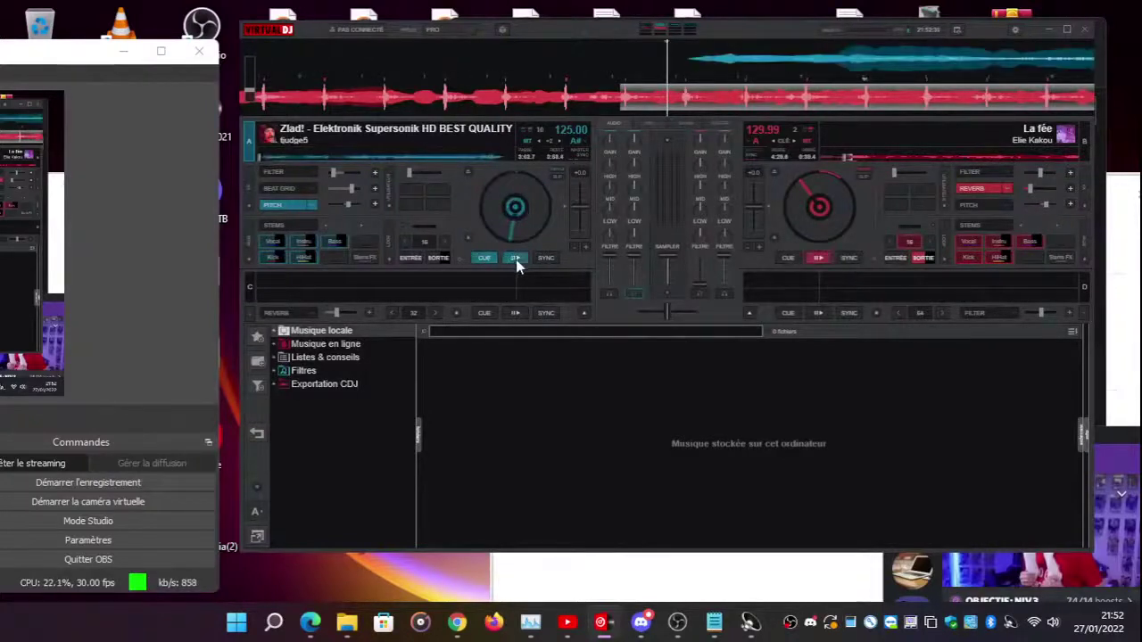
{"action": "left_click", "coordinate": [515, 259]}
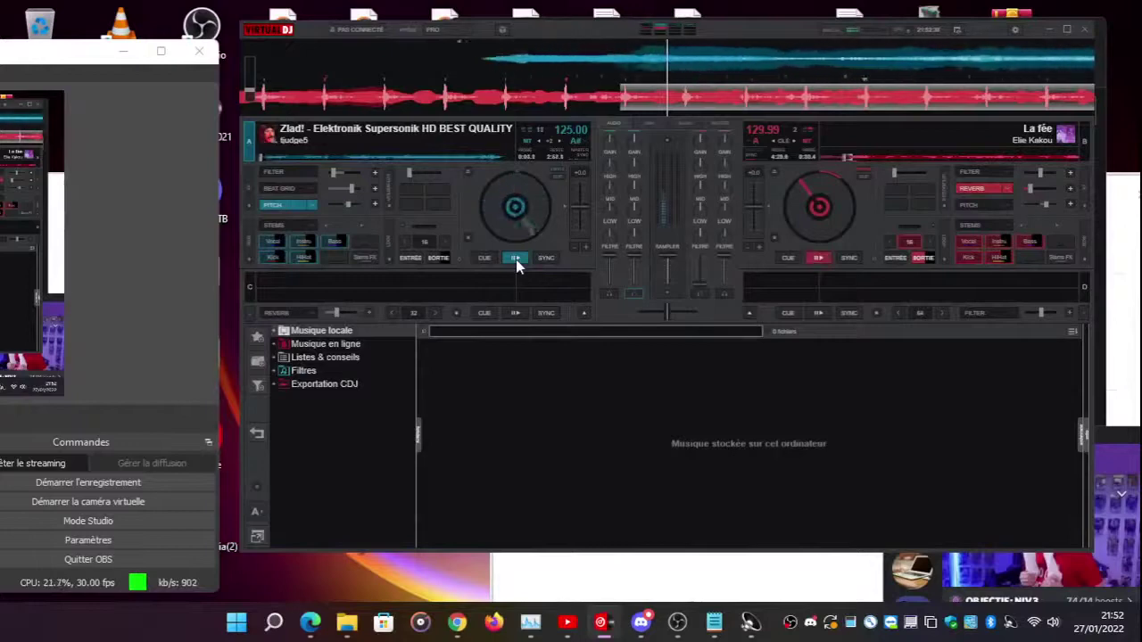
- Bring Discord to the front, close its server menu and reposition the window so mainly the Farod banner shows
{"action": "left_click", "coordinate": [1135, 510]}
{"action": "left_click", "coordinate": [1126, 500]}
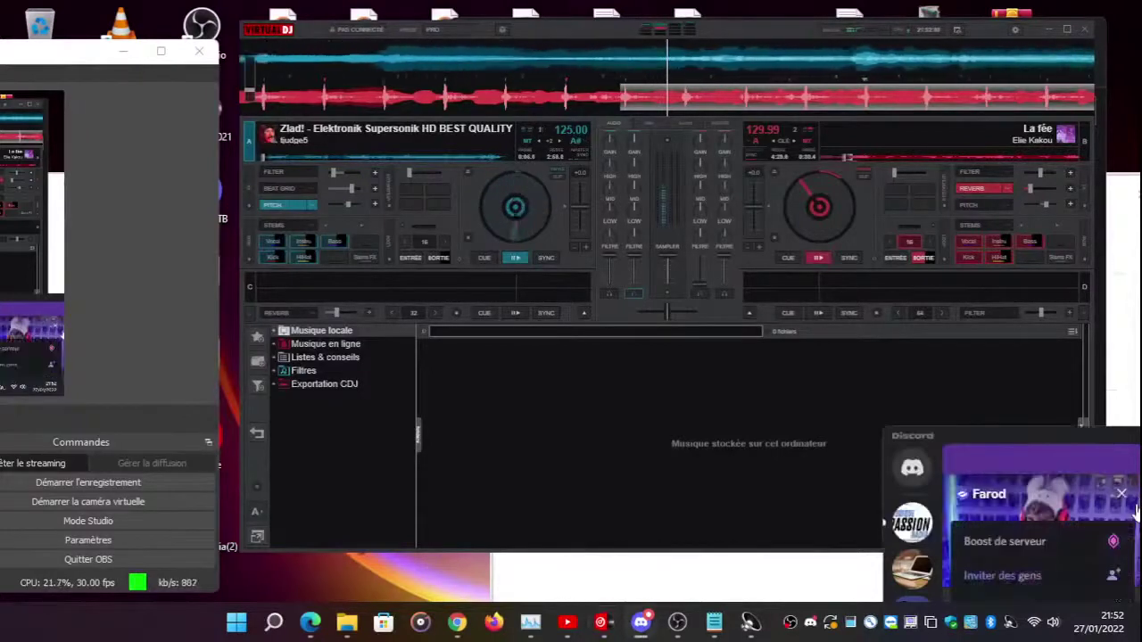
{"action": "left_click", "coordinate": [1129, 502]}
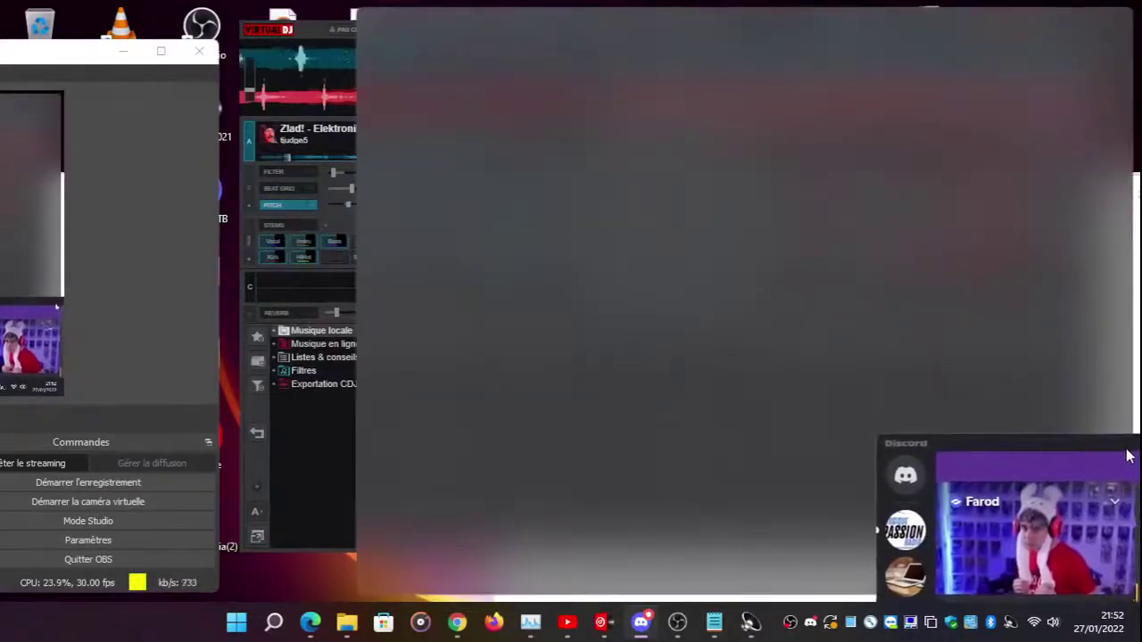
{"action": "left_click_drag", "start_coordinate": [1127, 456], "coordinate": [966, 419]}
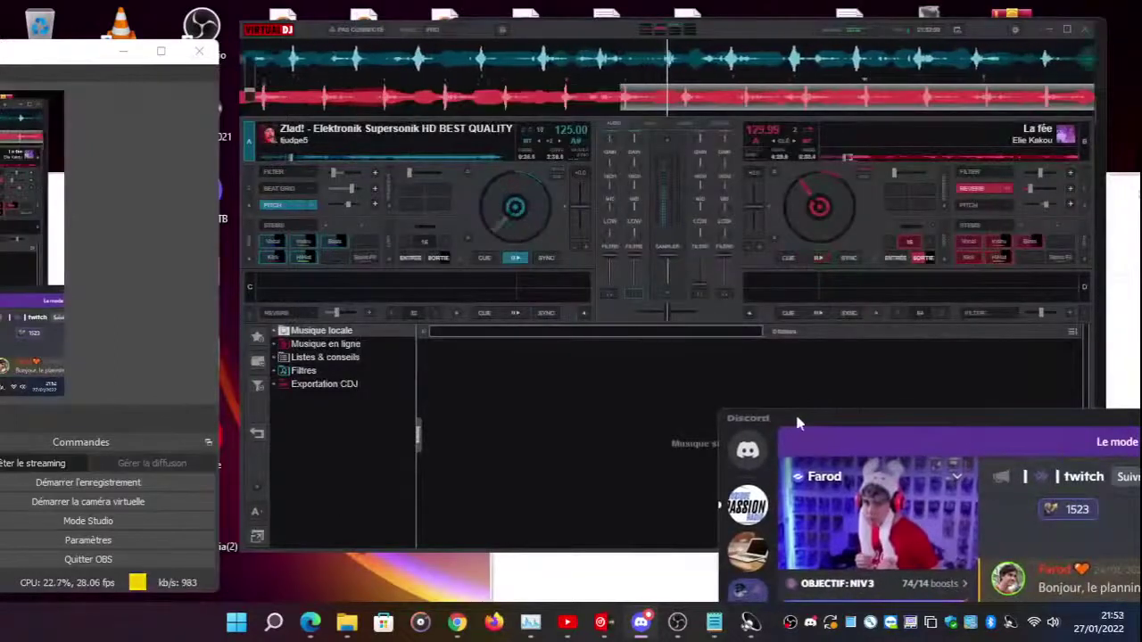
{"action": "left_click_drag", "start_coordinate": [798, 423], "coordinate": [958, 451]}
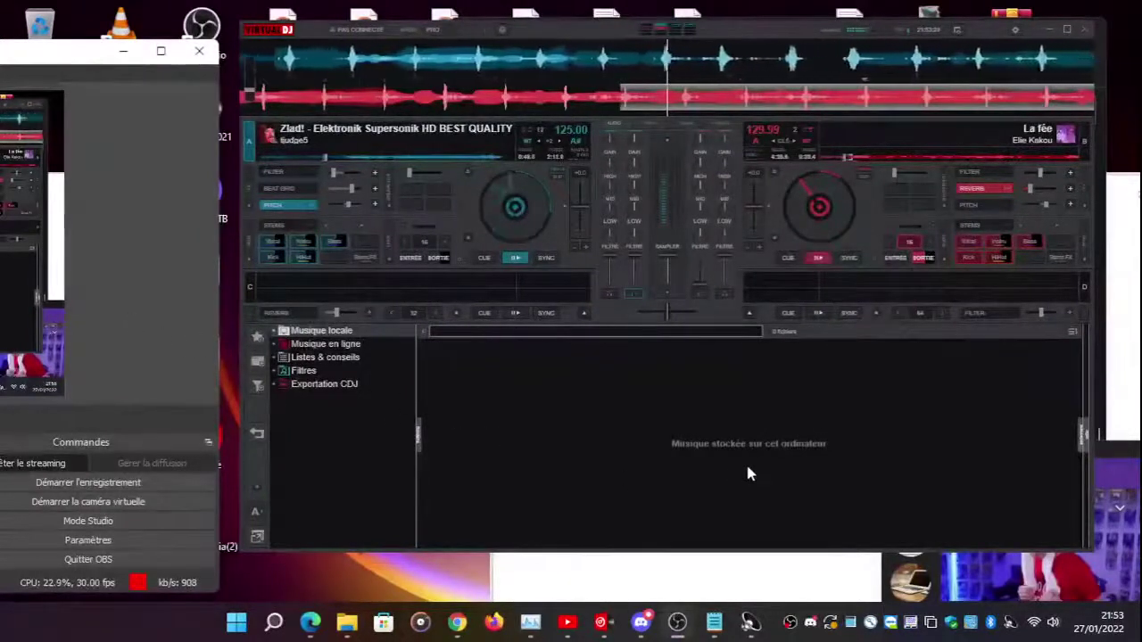
- Check the processor load of OBS Studio and VirtualDJ in Task Manager, moving its window below the decks, and close it
{"action": "left_click", "coordinate": [530, 622]}
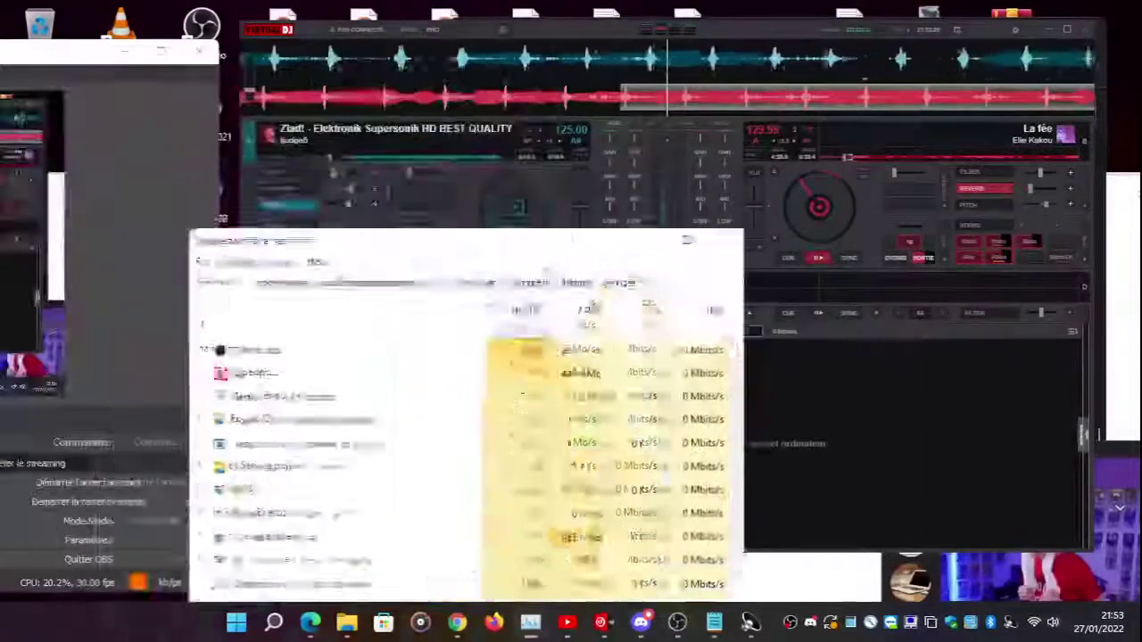
{"action": "left_click_drag", "start_coordinate": [527, 241], "coordinate": [645, 461]}
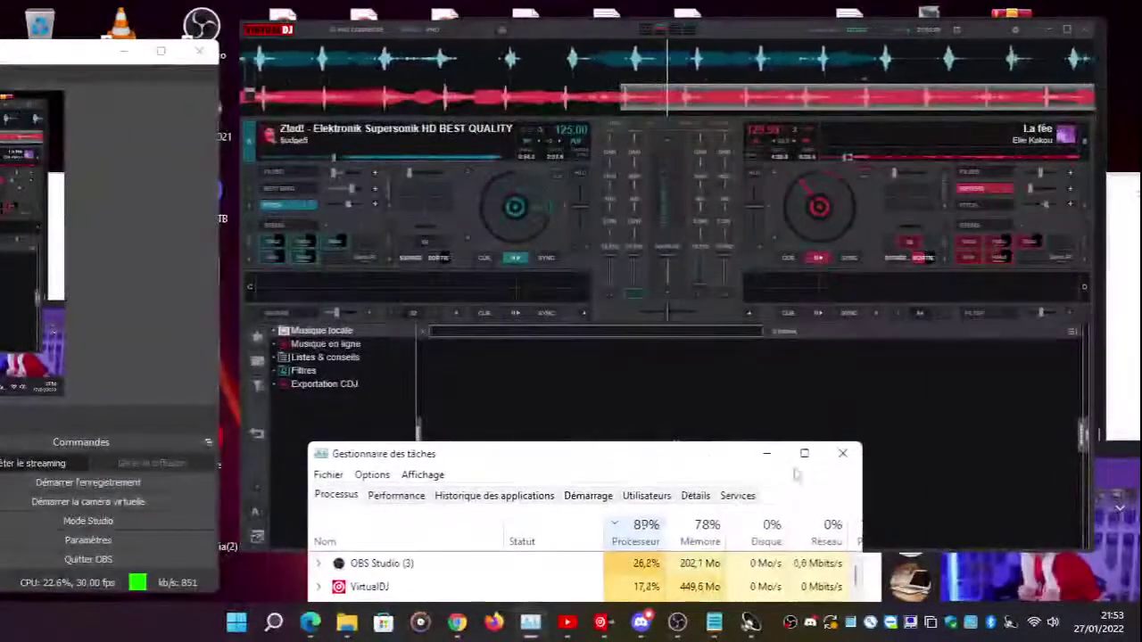
{"action": "left_click", "coordinate": [842, 454]}
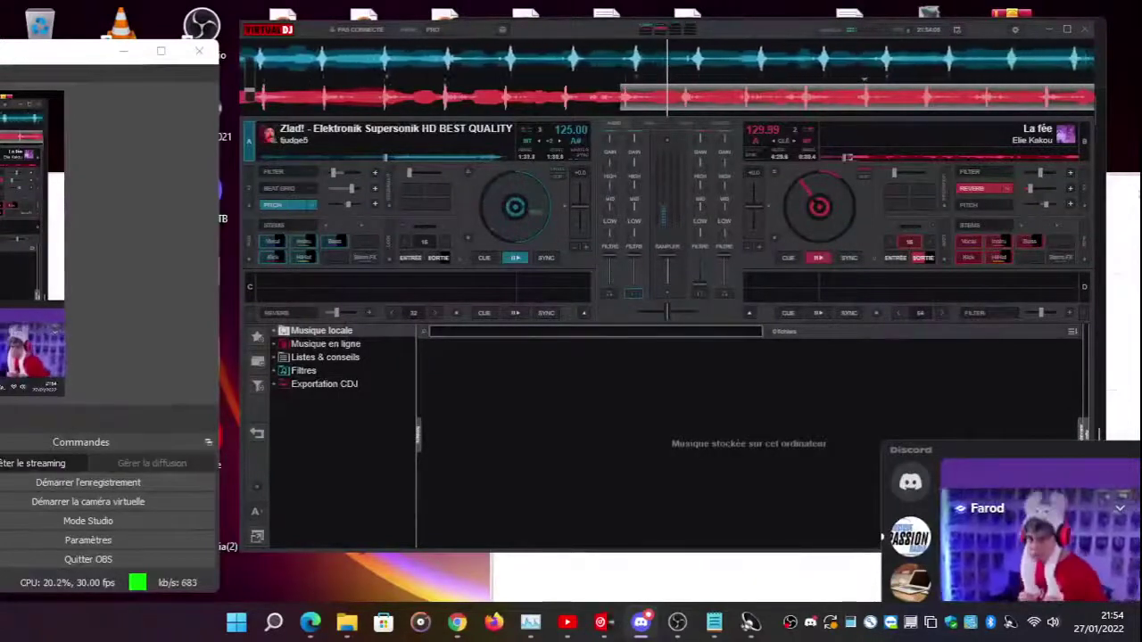
- Switch to the Chrome window with the YouTube Studio stream and open the YouTube home page in a new tab
{"action": "mouse_move", "coordinate": [459, 625]}
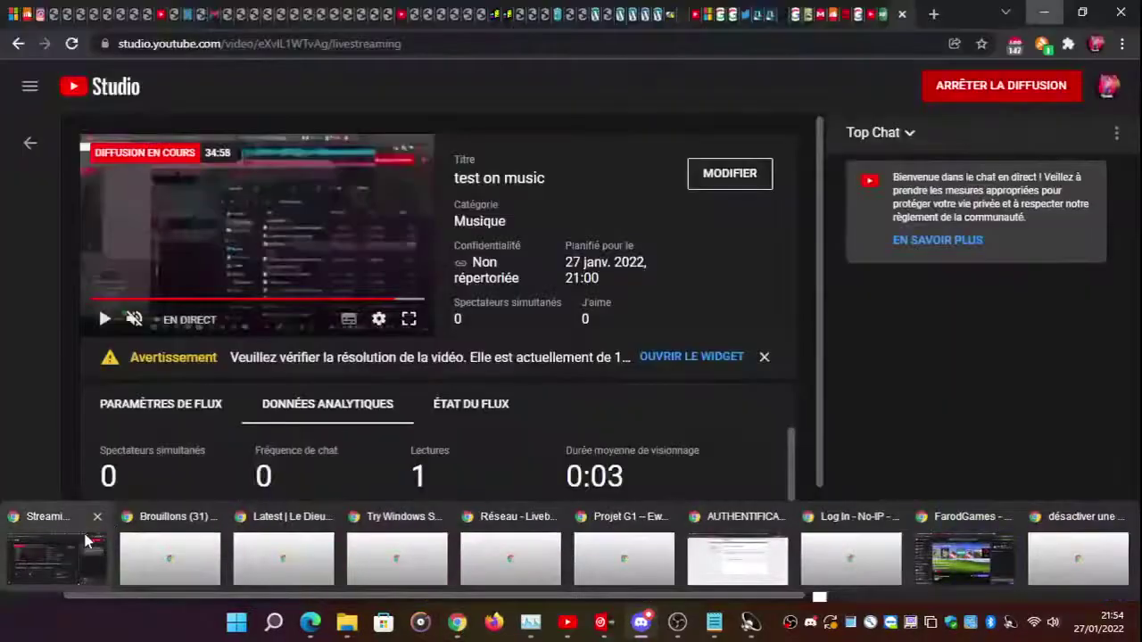
{"action": "left_click", "coordinate": [87, 540]}
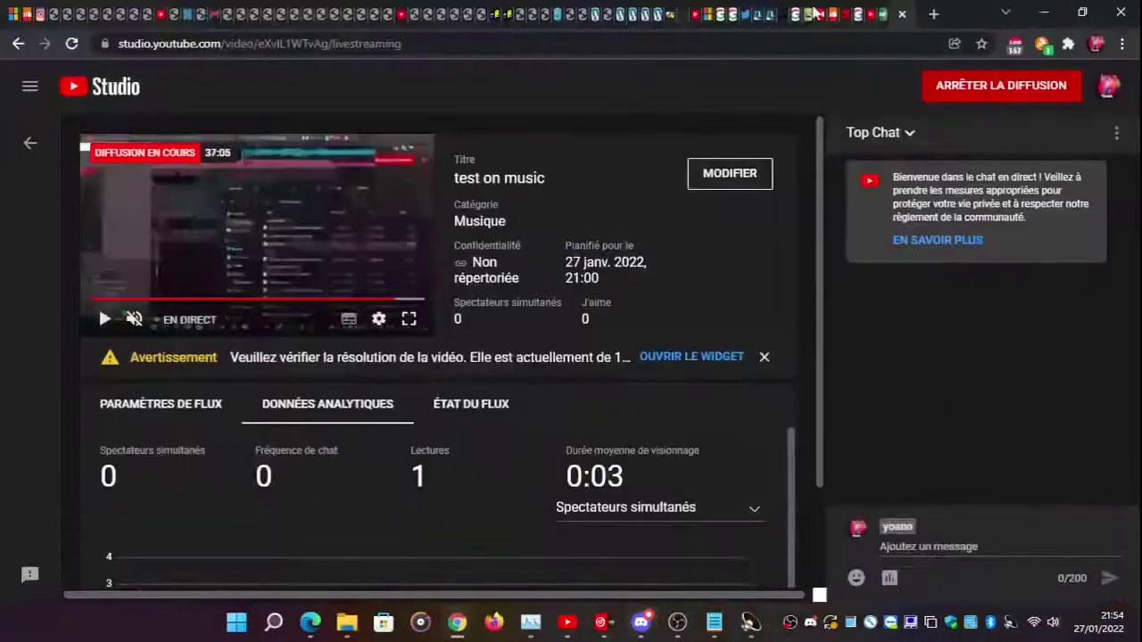
{"action": "key", "text": "ctrl+t"}
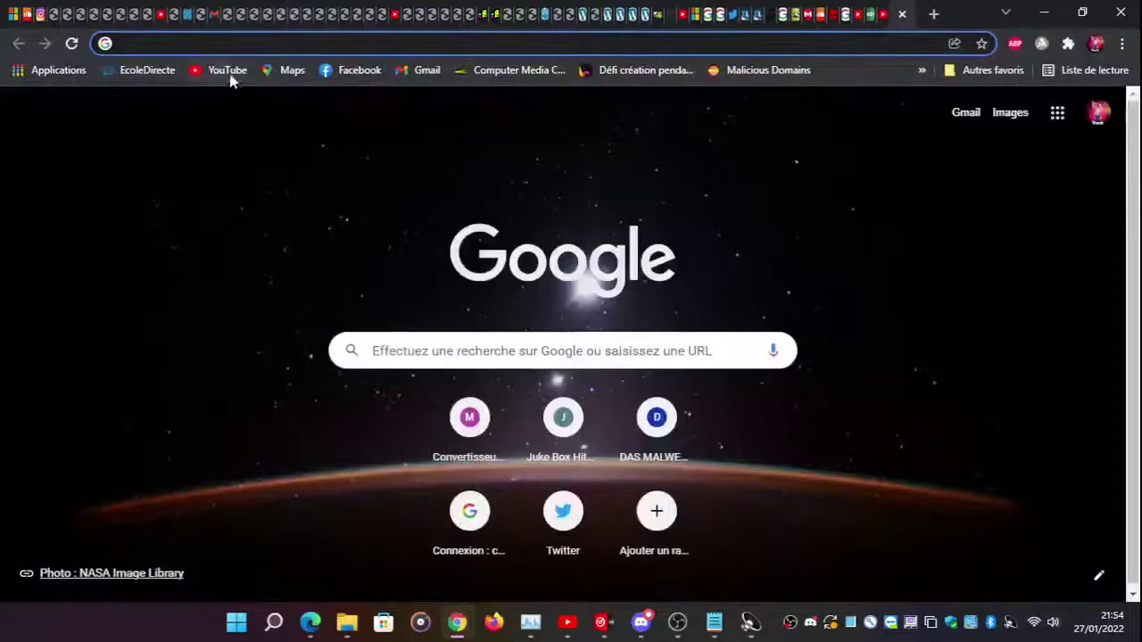
{"action": "left_click", "coordinate": [228, 71]}
{"action": "mouse_move", "coordinate": [677, 622]}
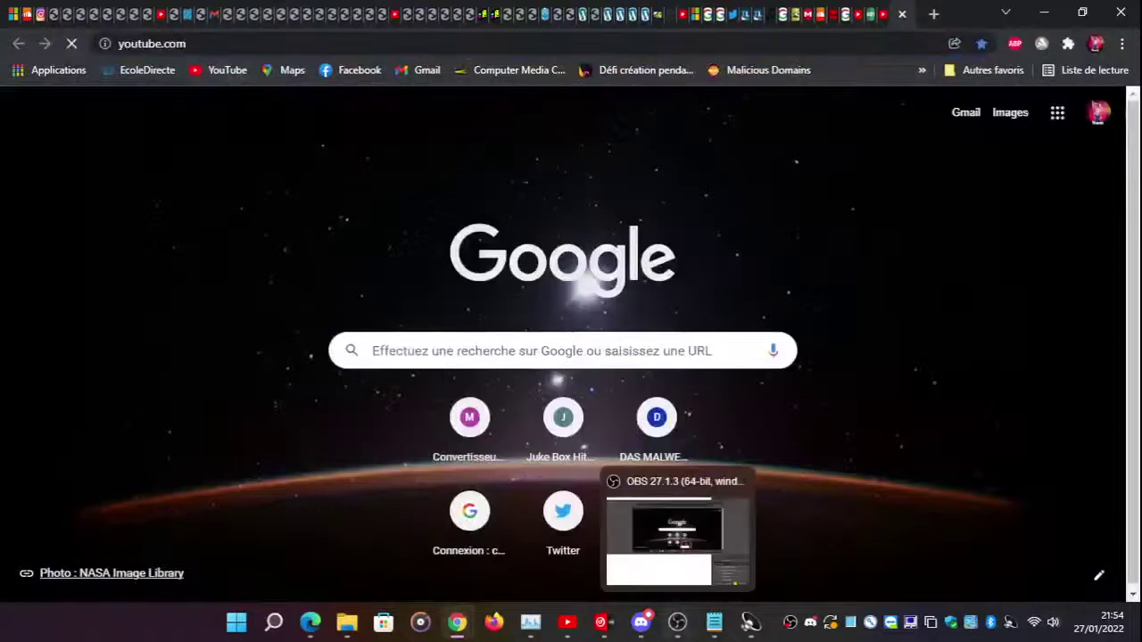
{"action": "left_click", "coordinate": [714, 621]}
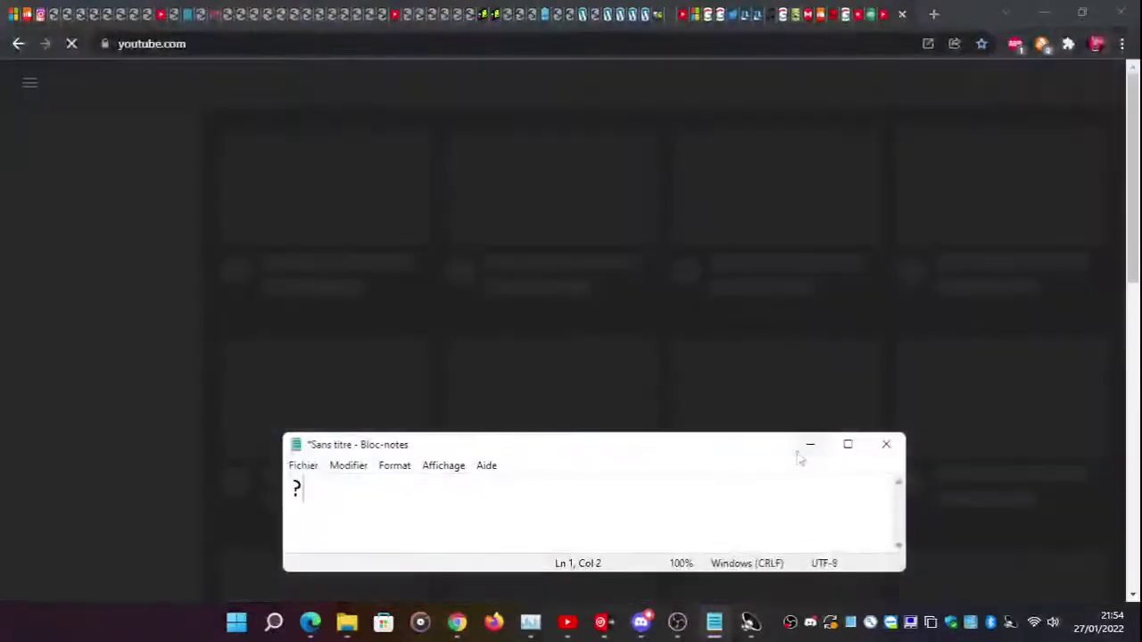
{"action": "left_click", "coordinate": [808, 451]}
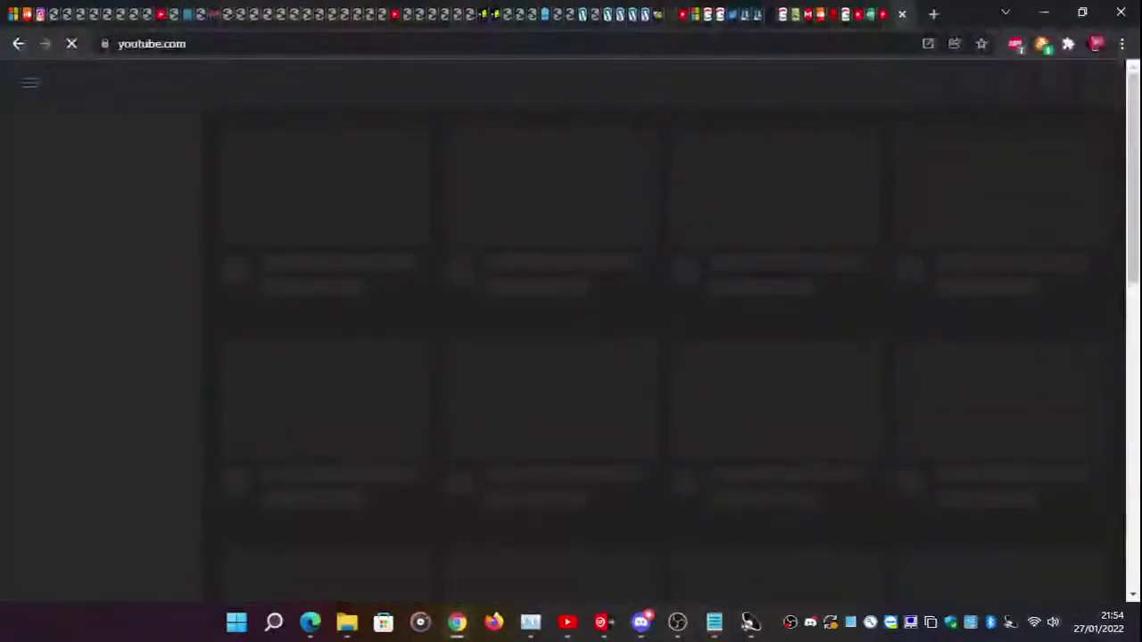
{"action": "key", "text": "alt+Tab"}
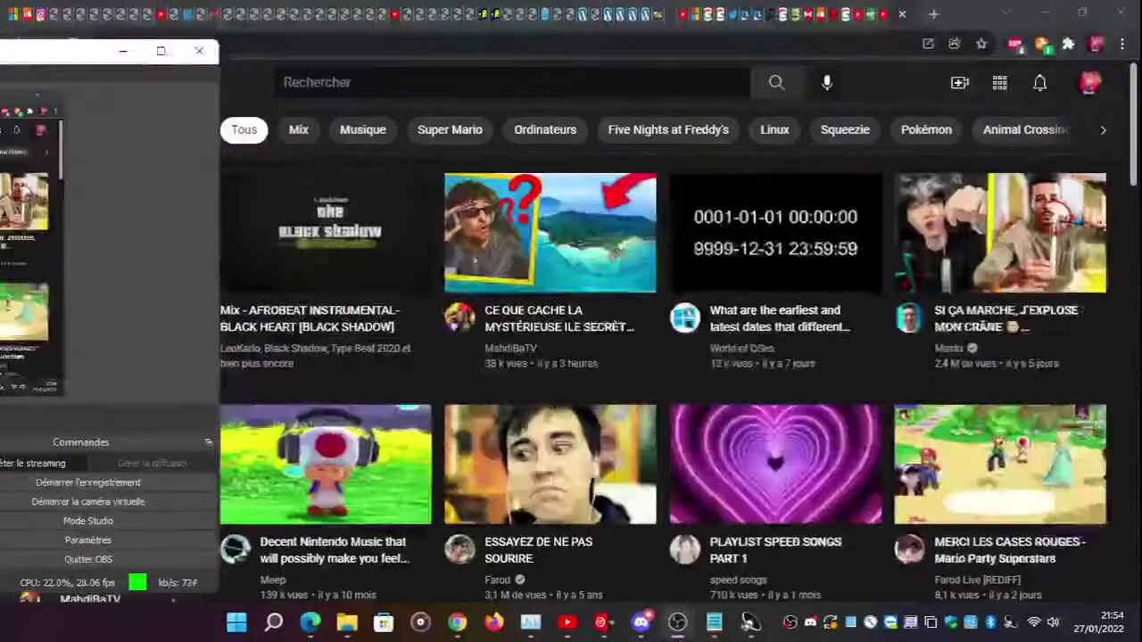
- Search YouTube for "iosys - marisa stole the precious thing"
{"action": "left_click", "coordinate": [286, 82]}
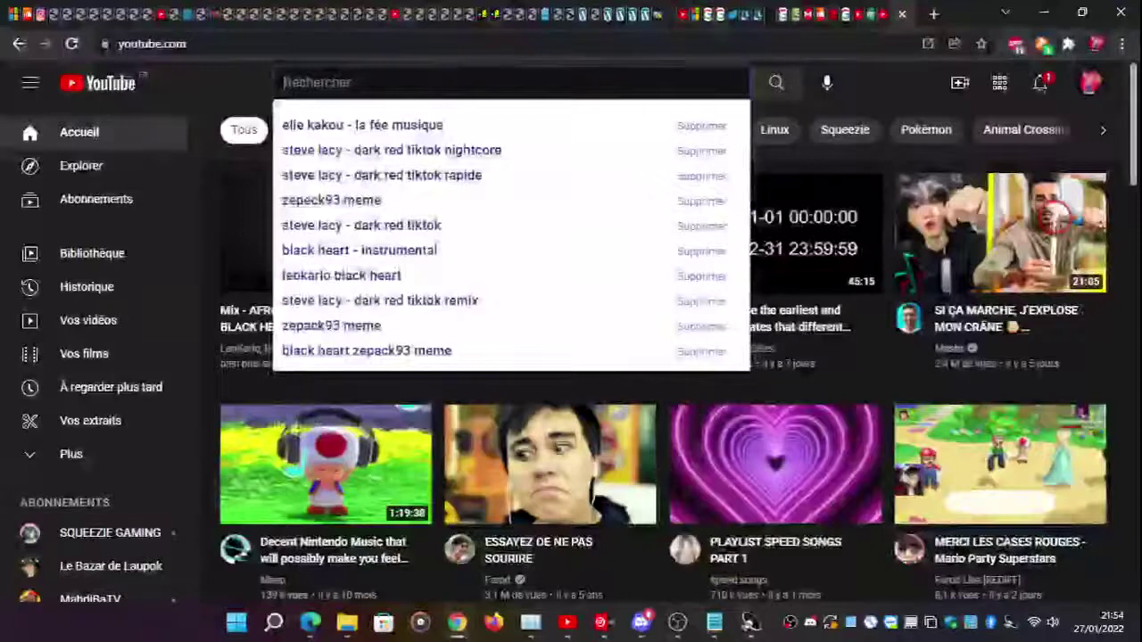
{"action": "type", "text": "io"}
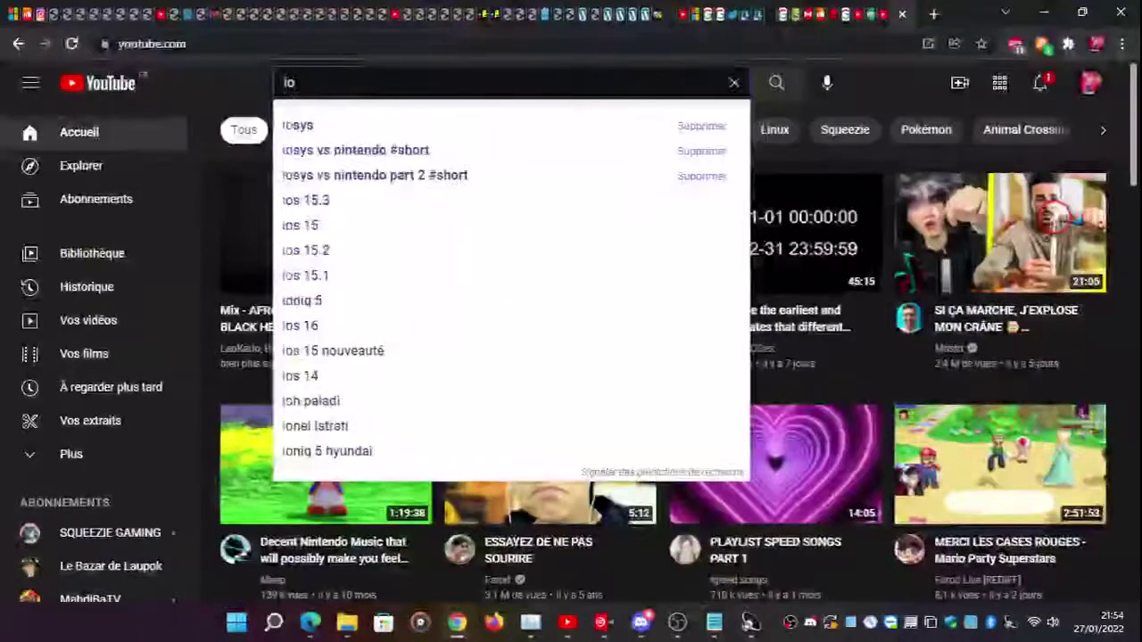
{"action": "type", "text": "sys"}
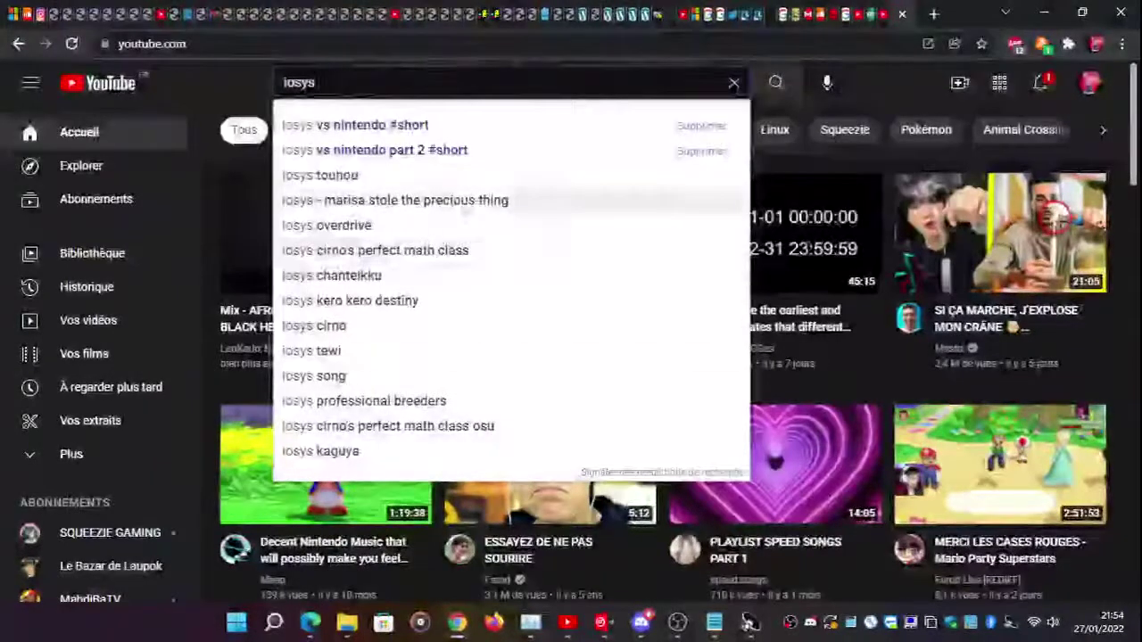
{"action": "left_click", "coordinate": [457, 212]}
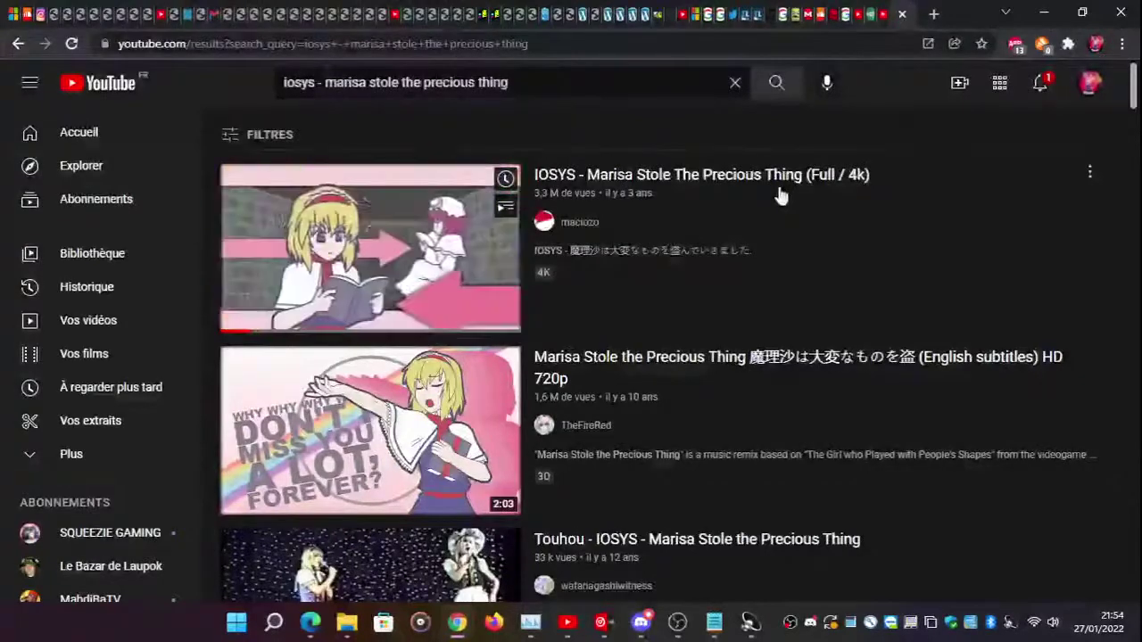
- Take the browser out of full-window size and place it beside OBS so the OBS status bar stays in view
{"action": "left_click", "coordinate": [1084, 10]}
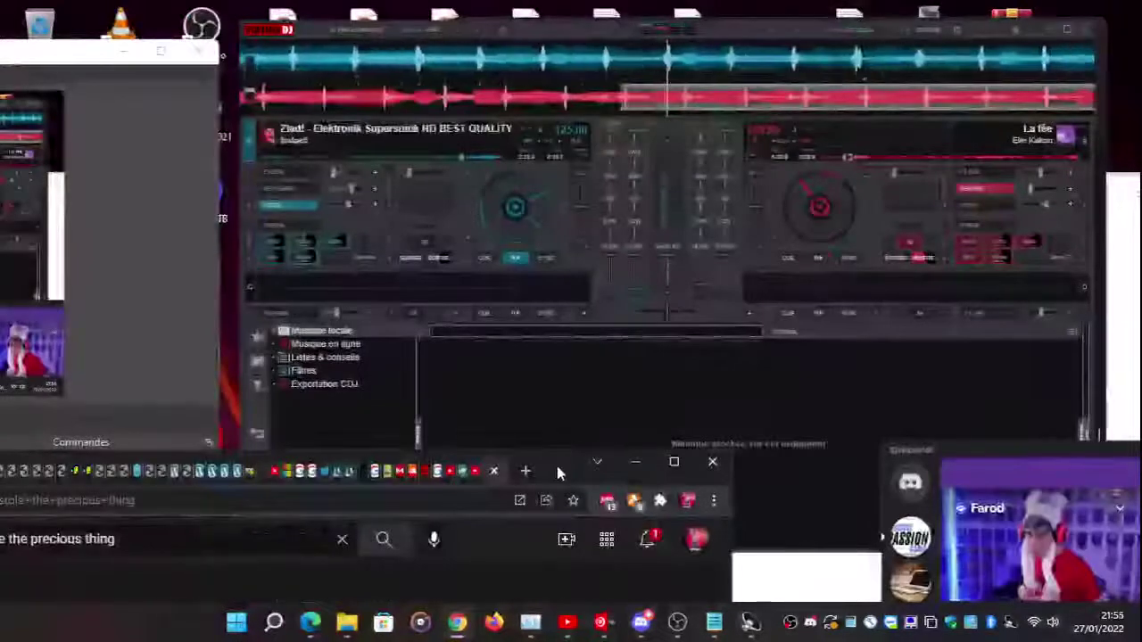
{"action": "left_click_drag", "start_coordinate": [555, 467], "coordinate": [958, 228]}
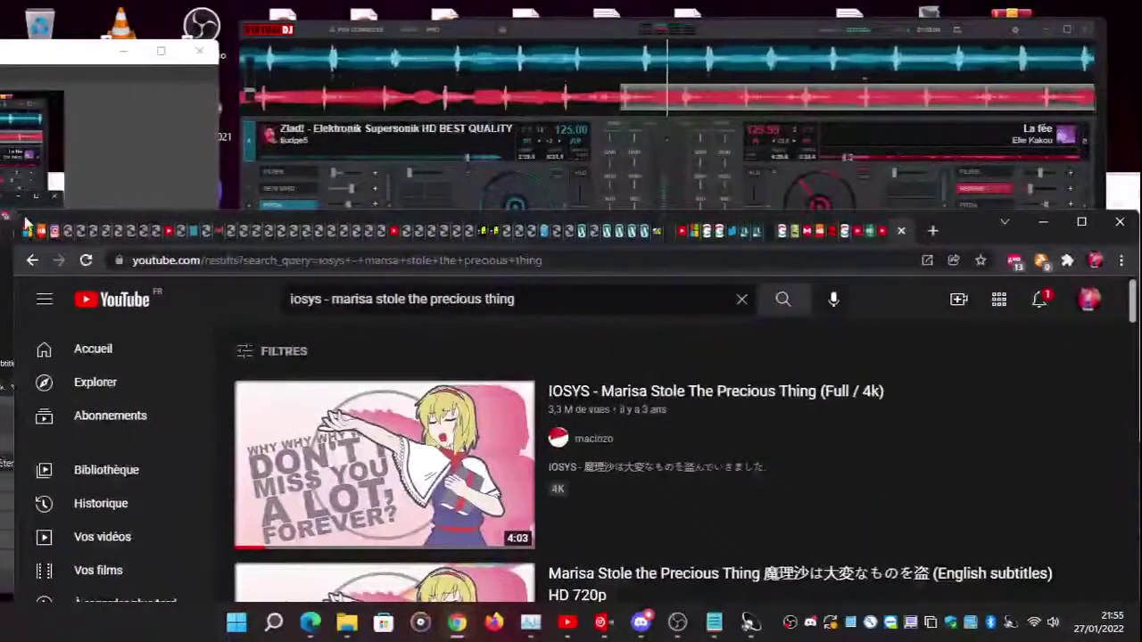
{"action": "left_click_drag", "start_coordinate": [27, 223], "coordinate": [470, 158]}
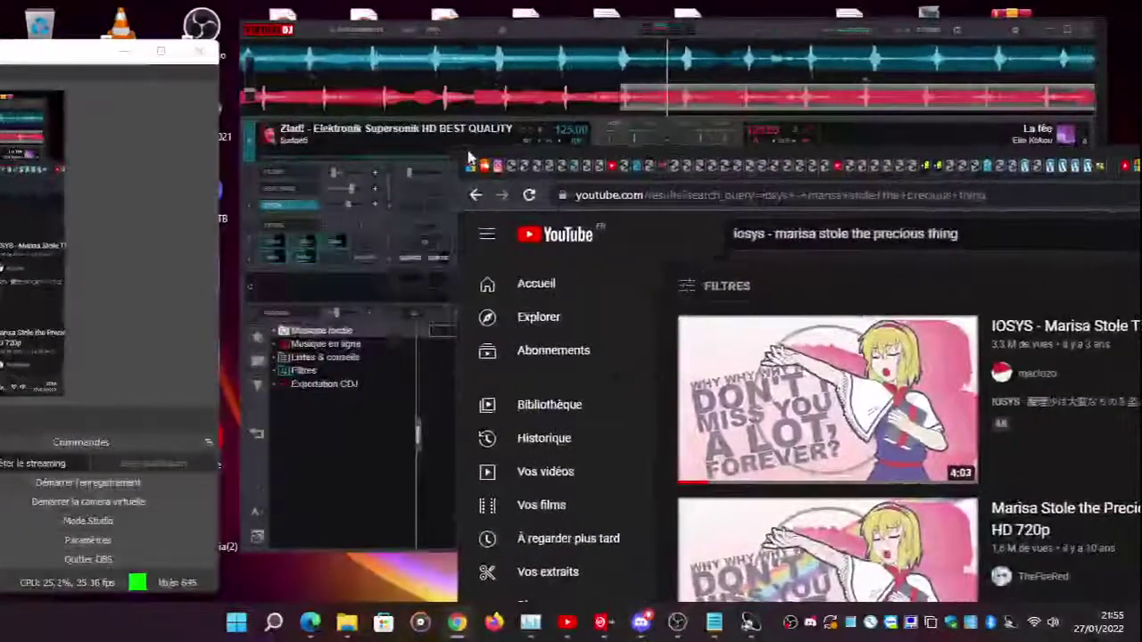
{"action": "left_click", "coordinate": [100, 182]}
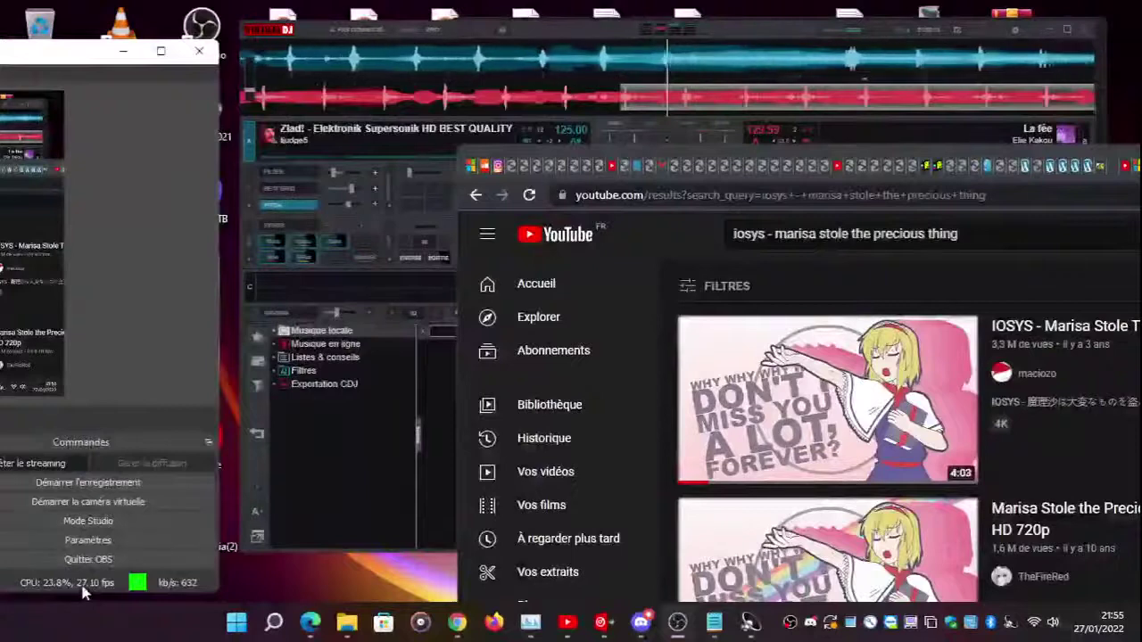
- Open the video "IOSYS - Marisa Stole The Precious Thing (Full / 4k)", shift the browser window upward and rewind the video to its beginning
{"action": "left_click", "coordinate": [1051, 327]}
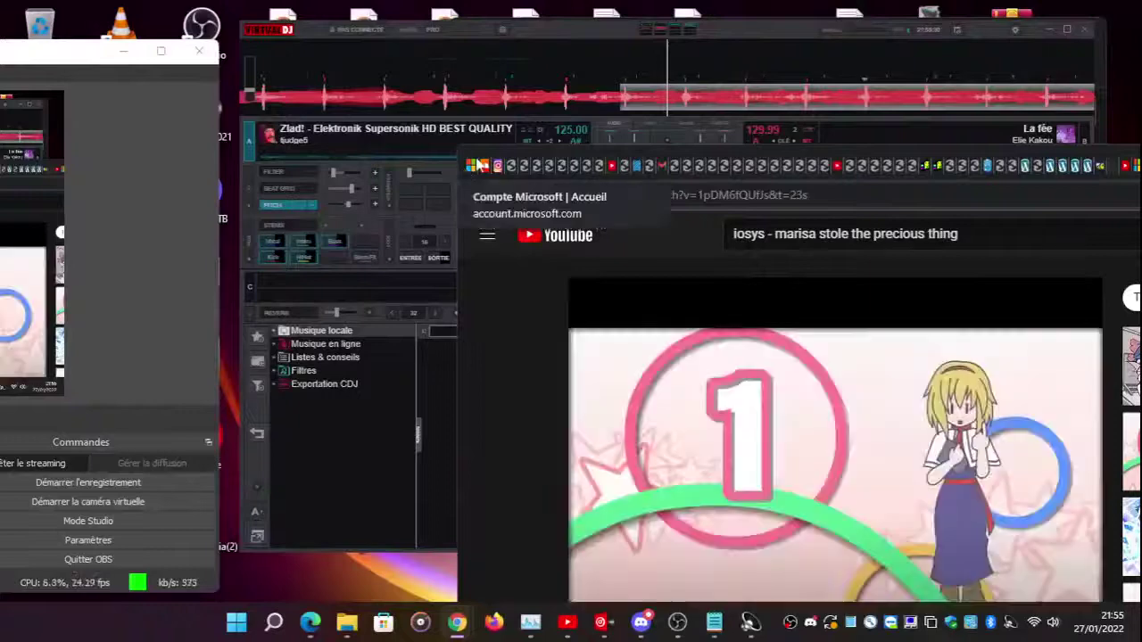
{"action": "left_click_drag", "start_coordinate": [479, 165], "coordinate": [462, 84]}
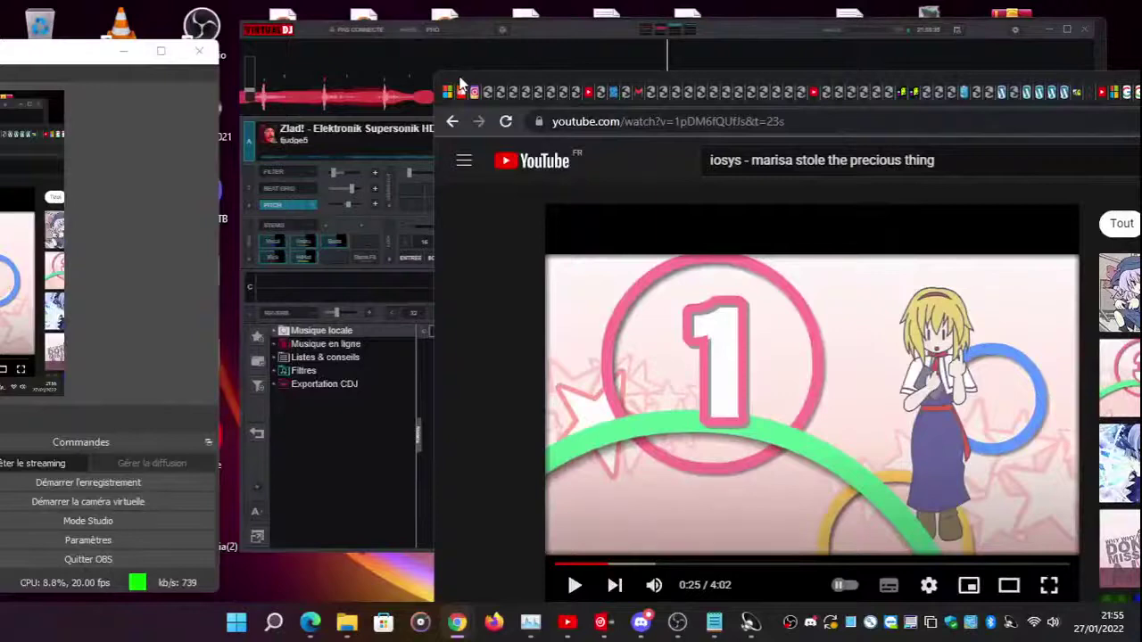
{"action": "key", "text": "0"}
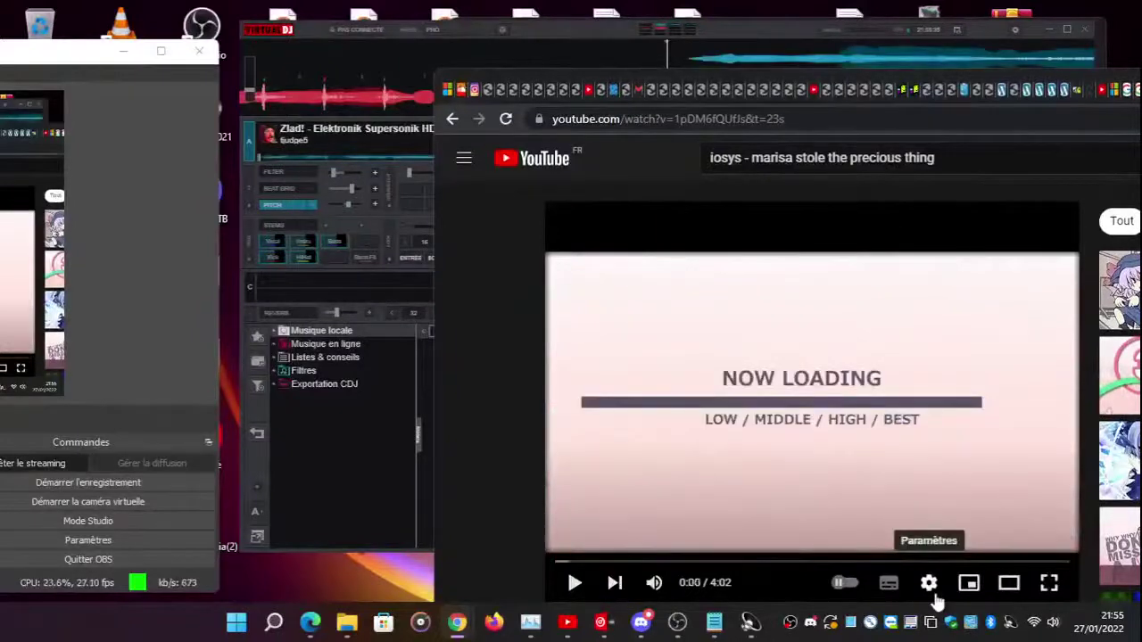
- Set the IOSYS video's quality to 360p and start playback
{"action": "left_click", "coordinate": [931, 587]}
{"action": "left_click", "coordinate": [1046, 522]}
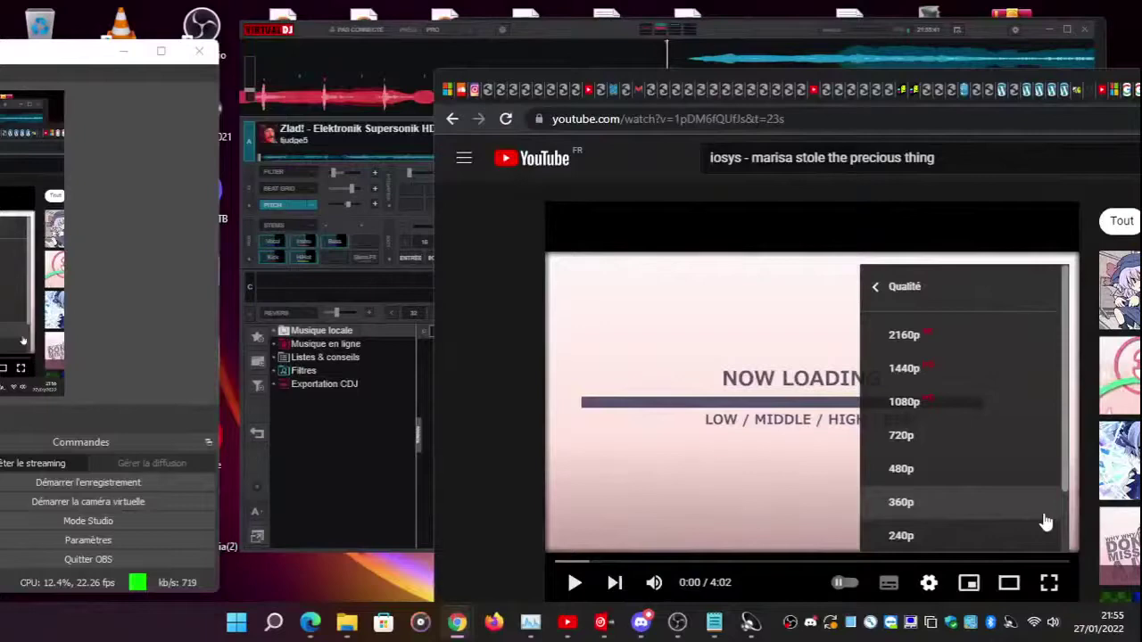
{"action": "left_click", "coordinate": [1044, 515]}
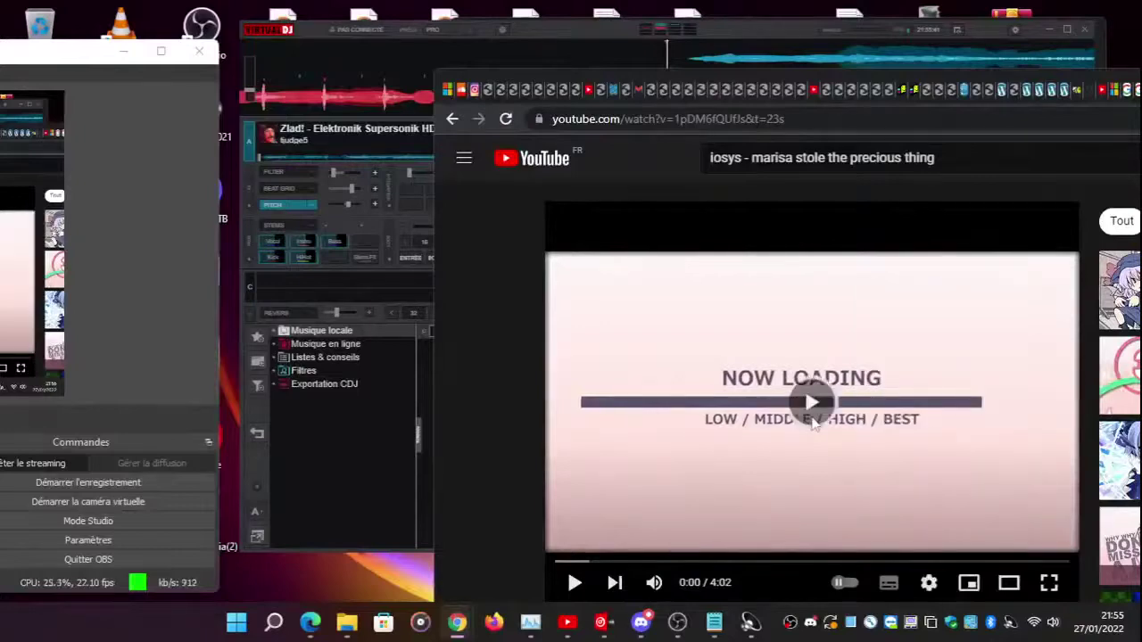
{"action": "left_click", "coordinate": [814, 425]}
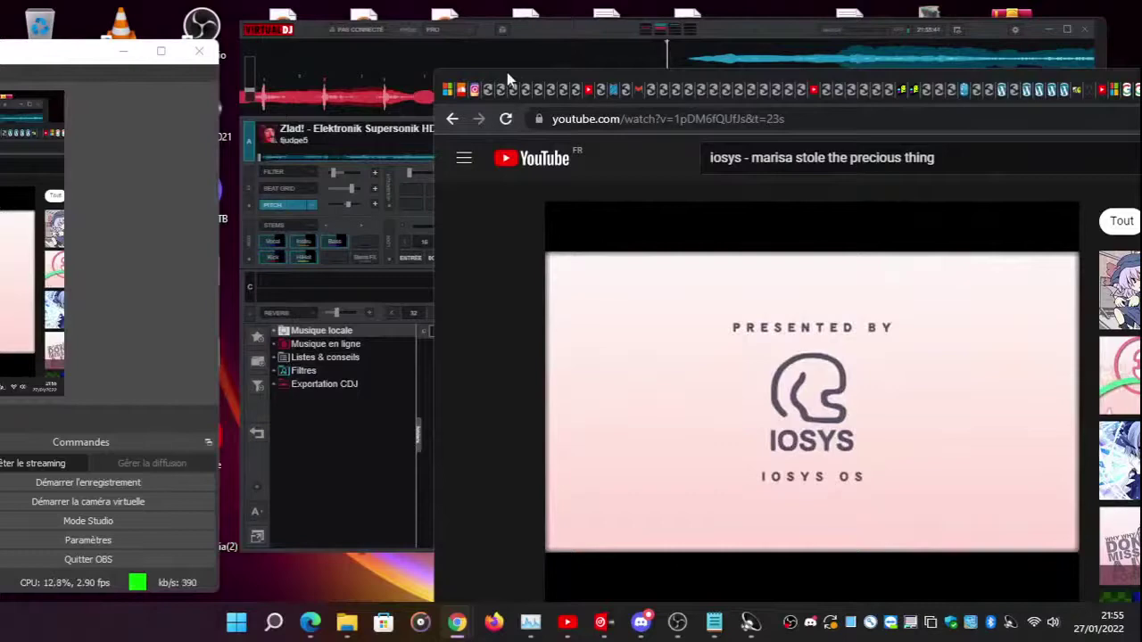
- Start the Elektronik Supersonik track on deck A alongside the video and move the browser window below the decks
{"action": "left_click", "coordinate": [506, 72]}
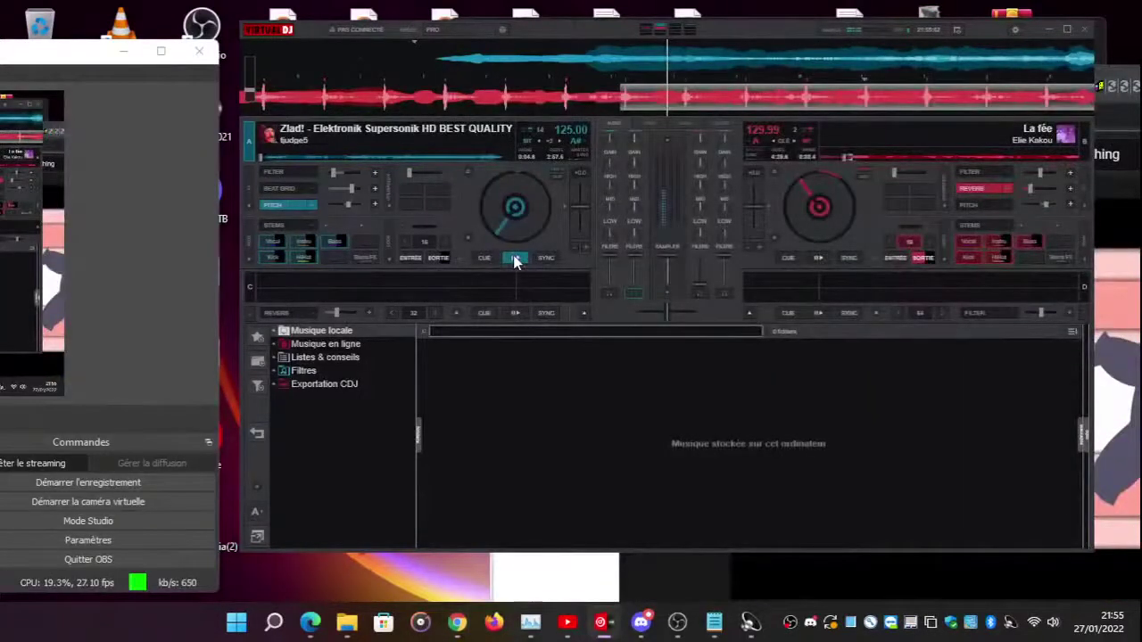
{"action": "left_click", "coordinate": [1128, 190]}
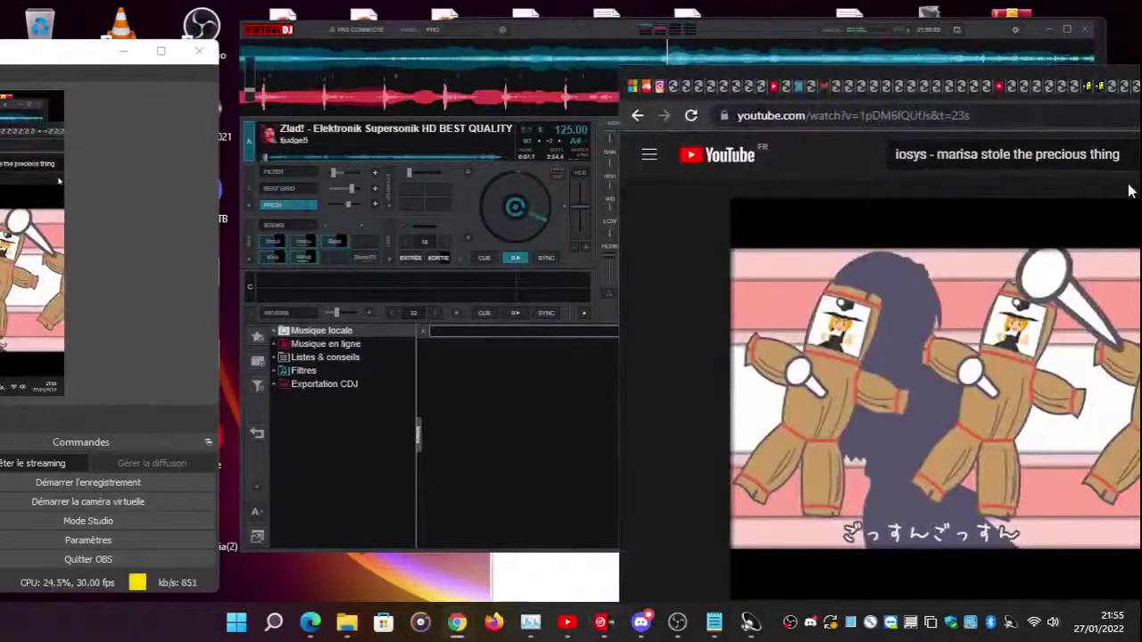
{"action": "left_click_drag", "start_coordinate": [828, 80], "coordinate": [655, 85]}
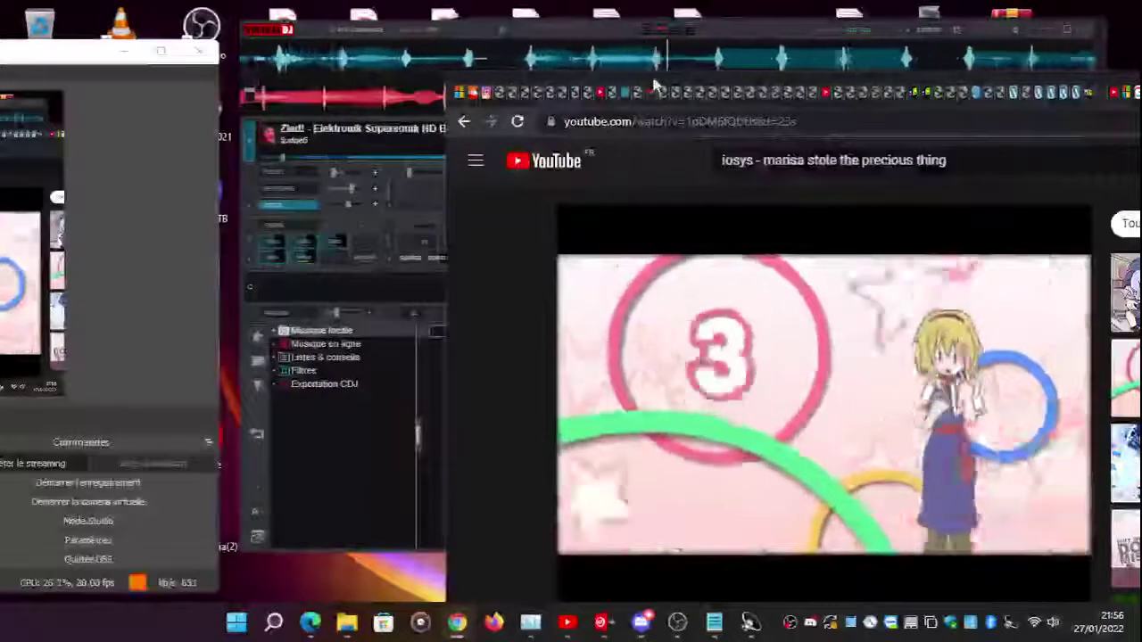
{"action": "left_click_drag", "start_coordinate": [654, 86], "coordinate": [207, 432]}
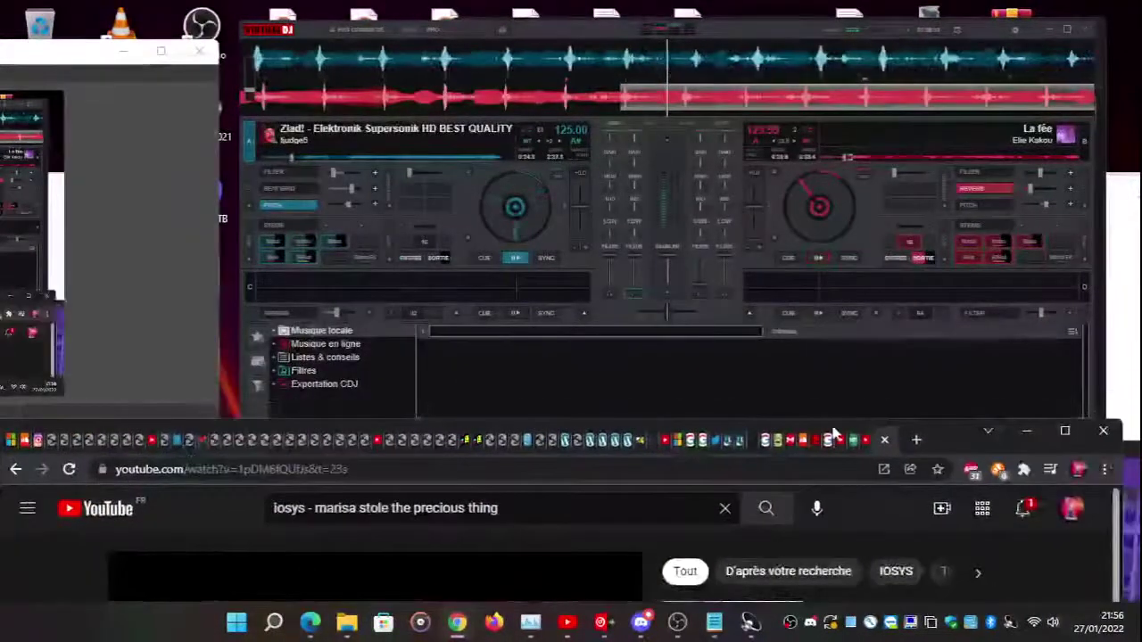
- Turn off the Pitch effect on deck A and adjust its gain to balance it against the YouTube video
{"action": "left_click", "coordinate": [288, 204]}
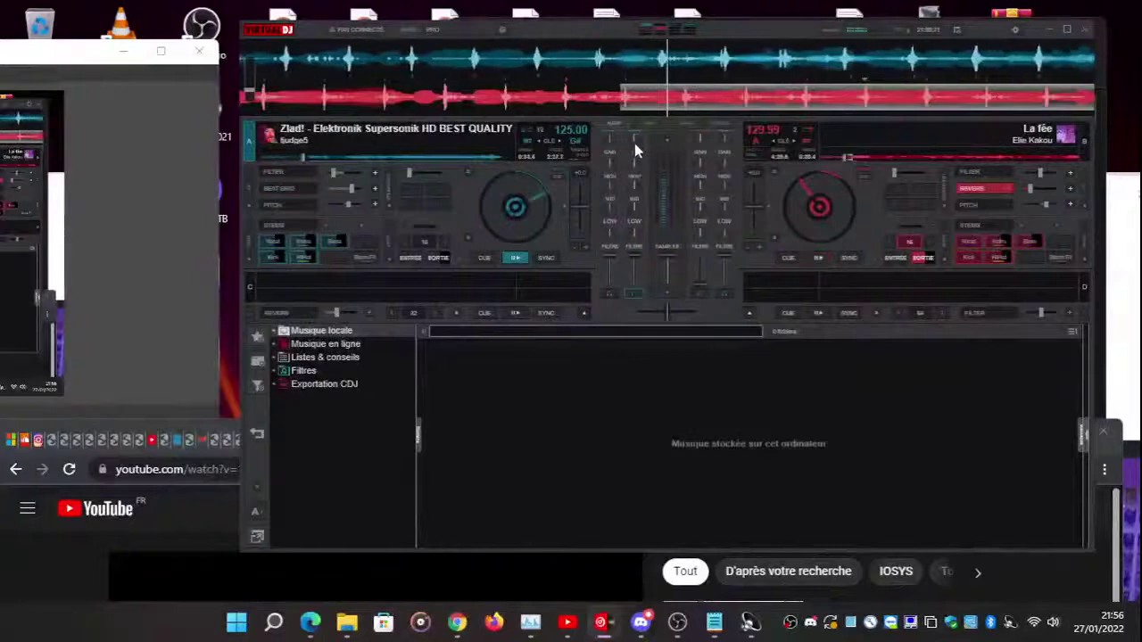
{"action": "left_click_drag", "start_coordinate": [635, 143], "coordinate": [633, 158]}
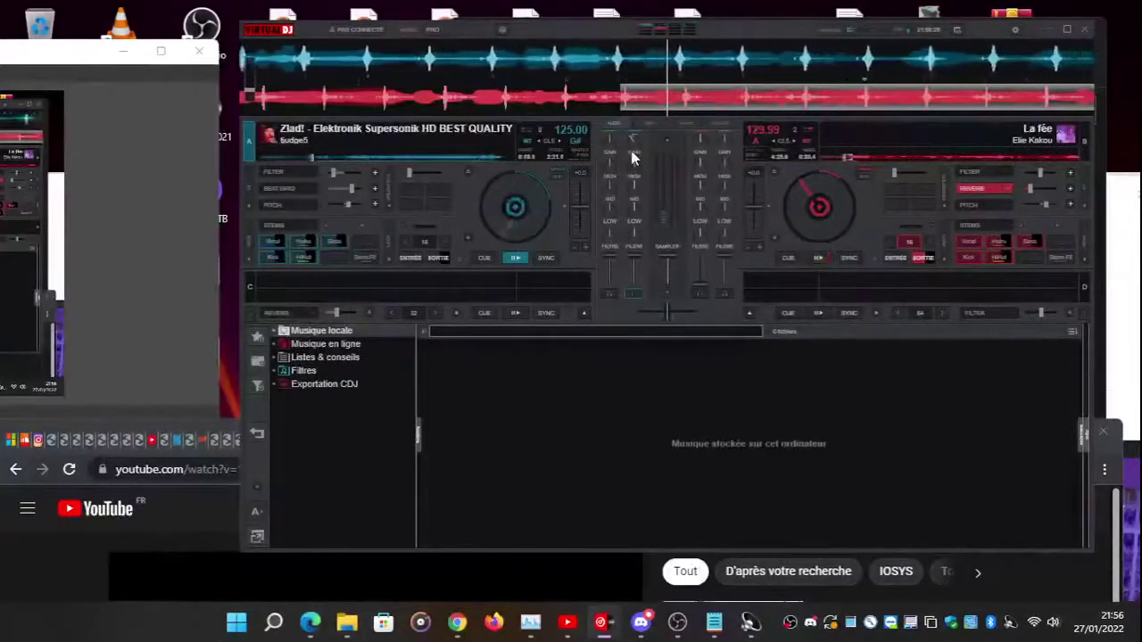
{"action": "left_click_drag", "start_coordinate": [632, 158], "coordinate": [632, 153]}
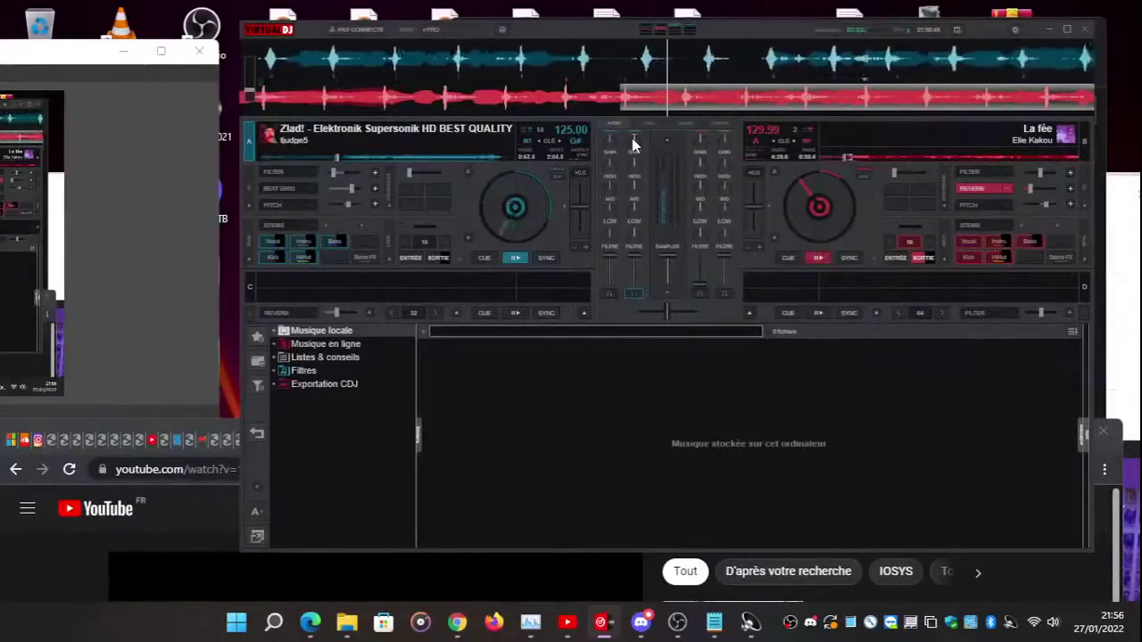
{"action": "left_click", "coordinate": [114, 217]}
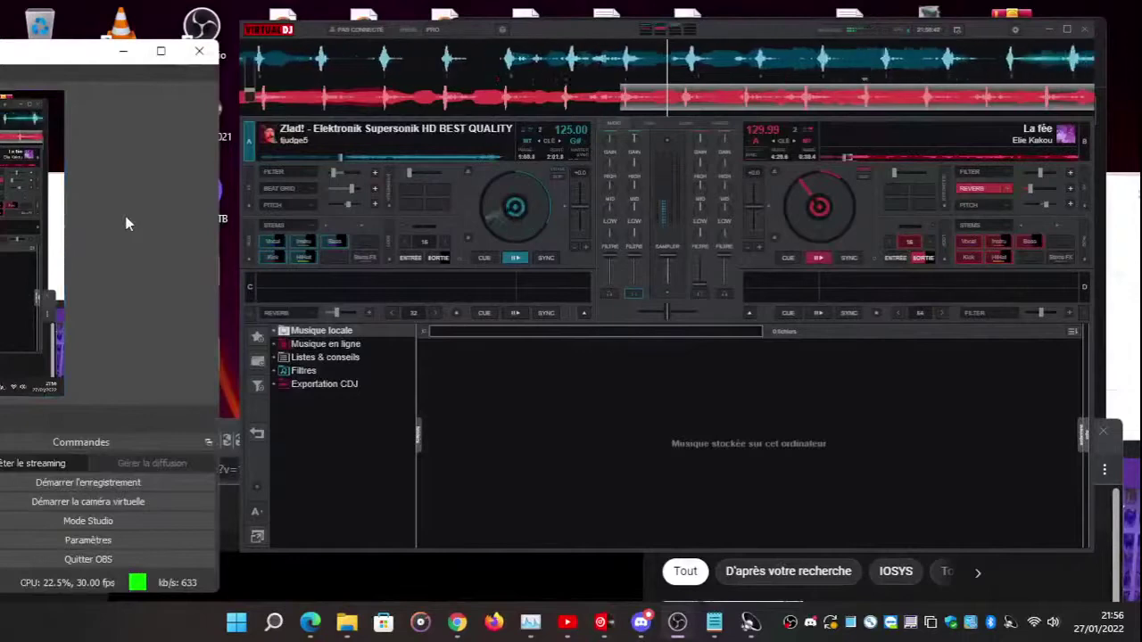
{"action": "left_click", "coordinate": [1046, 569]}
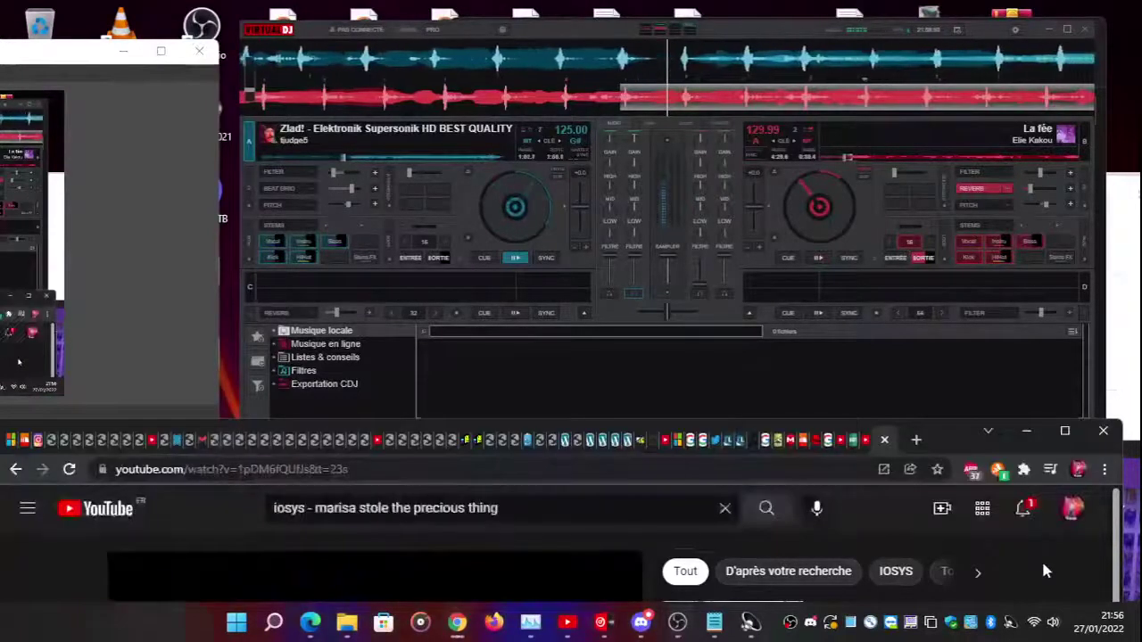
{"action": "left_click", "coordinate": [904, 388]}
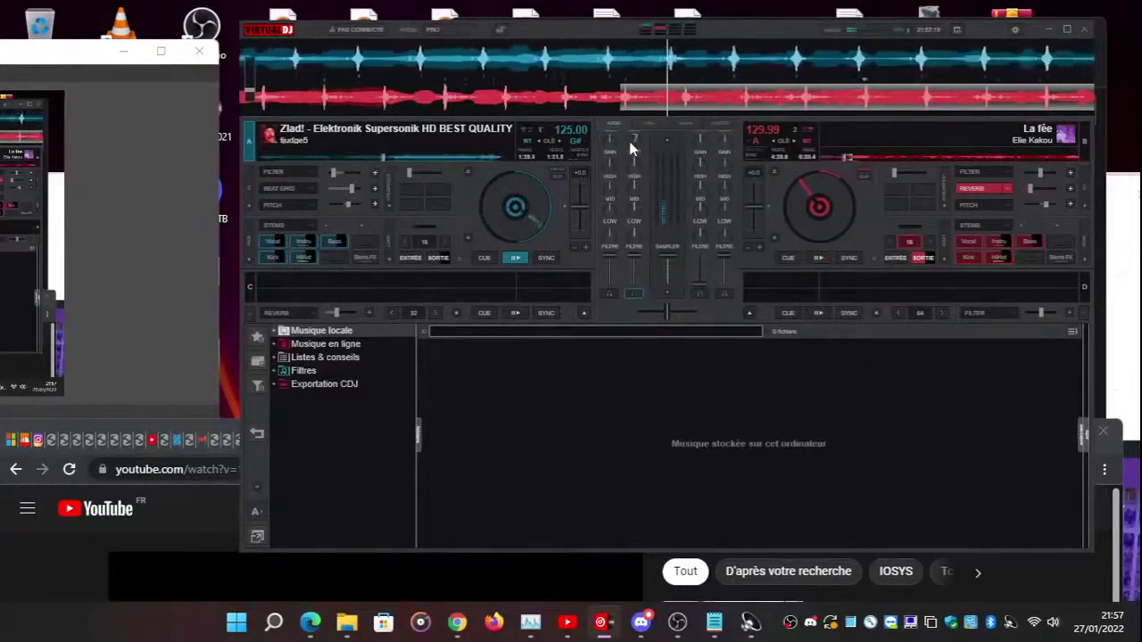
{"action": "mouse_move", "coordinate": [632, 146]}
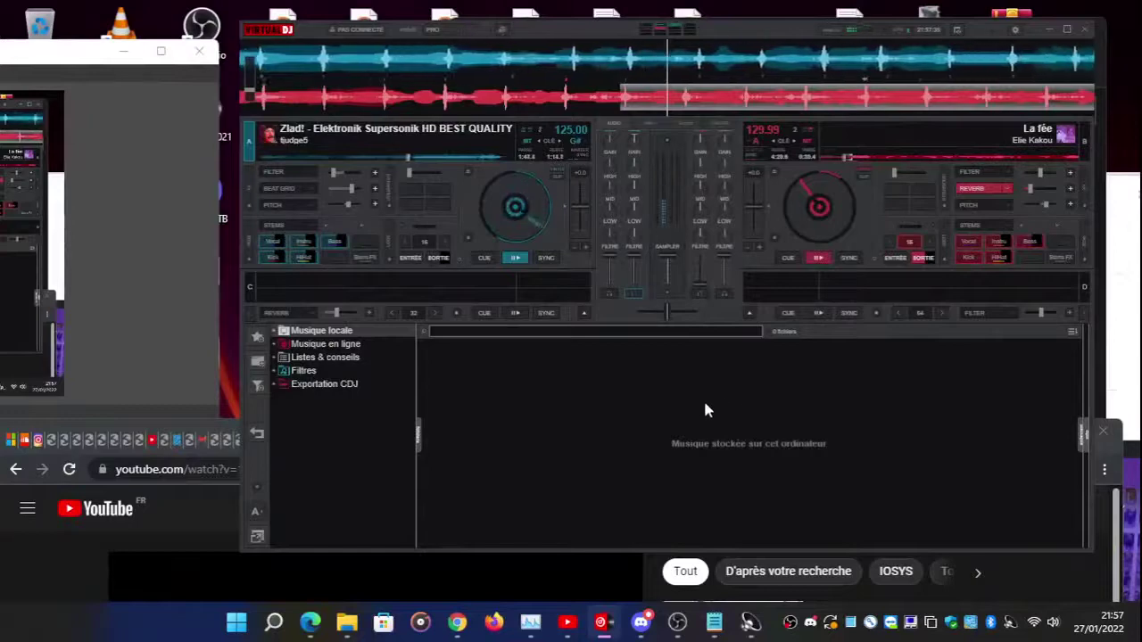
- Bring the YouTube window to the front and move it up over the decks, leaving the VirtualDJ waveforms exposed
{"action": "left_click", "coordinate": [1101, 513]}
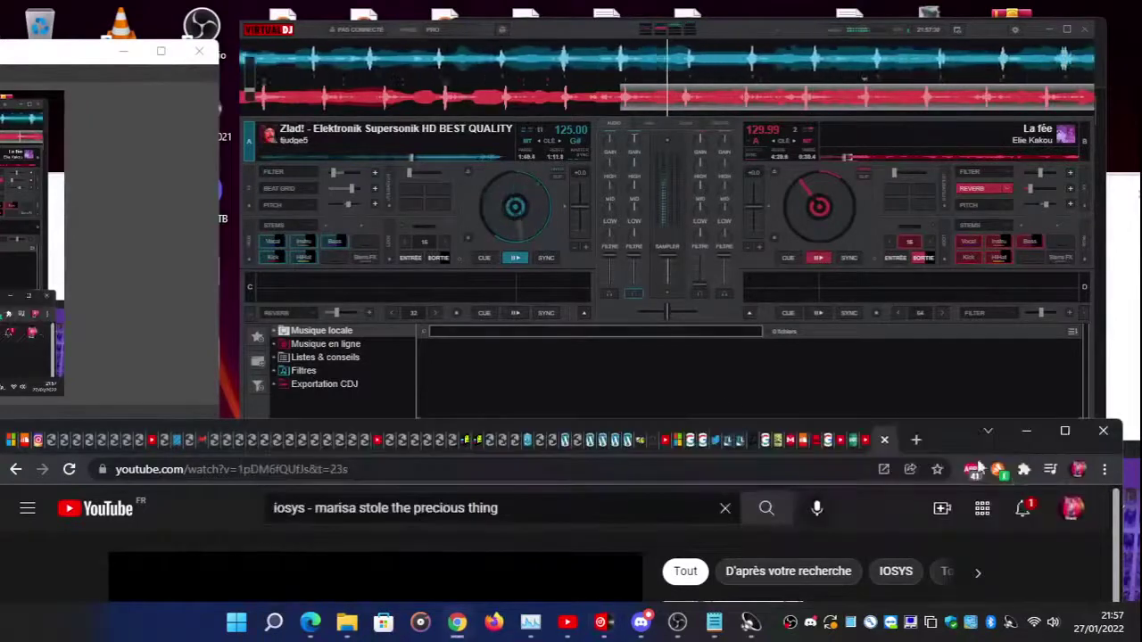
{"action": "left_click_drag", "start_coordinate": [956, 444], "coordinate": [1011, 178]}
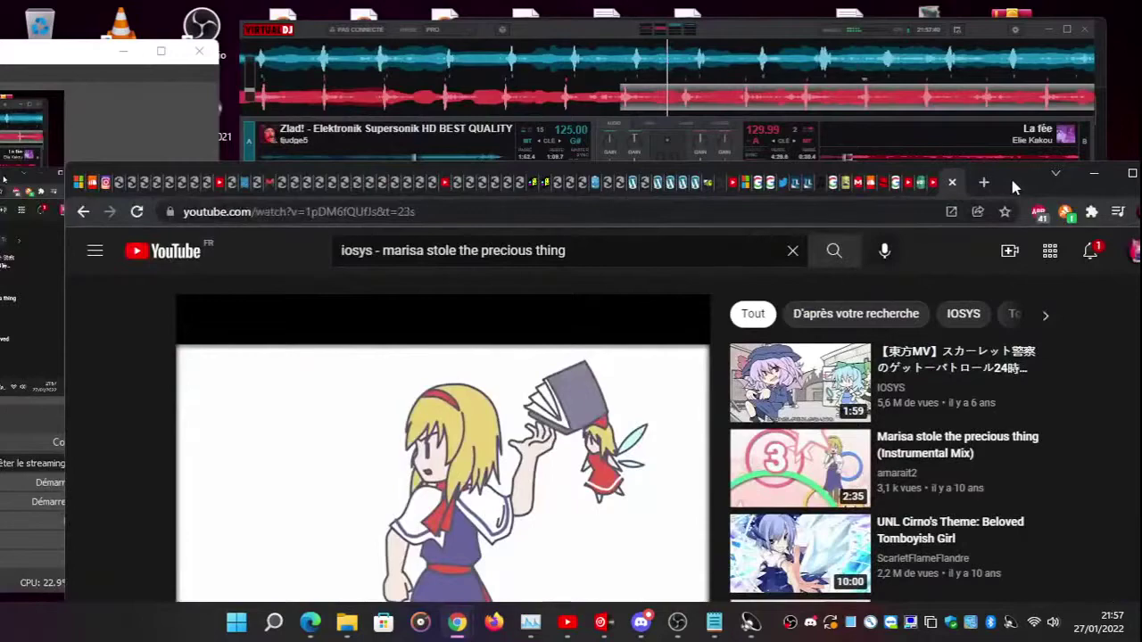
{"action": "left_click_drag", "start_coordinate": [1010, 175], "coordinate": [863, 123]}
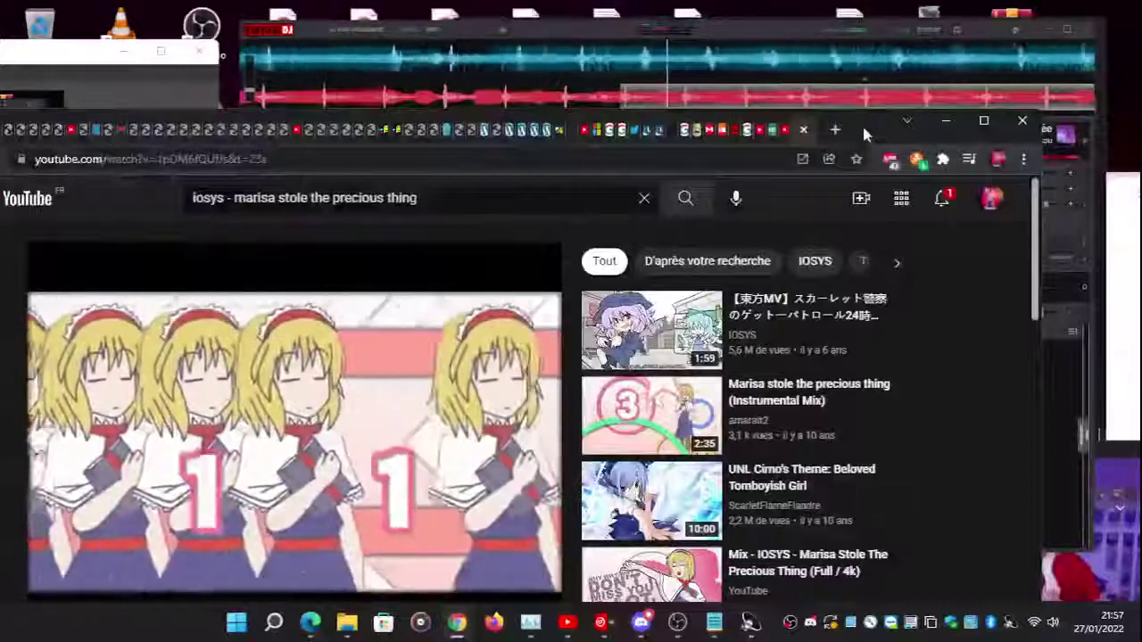
- Move the YouTube window below the VirtualDJ decks, and stop and restart the Elektronik Supersonik track on deck A
{"action": "left_click_drag", "start_coordinate": [862, 123], "coordinate": [845, 52]}
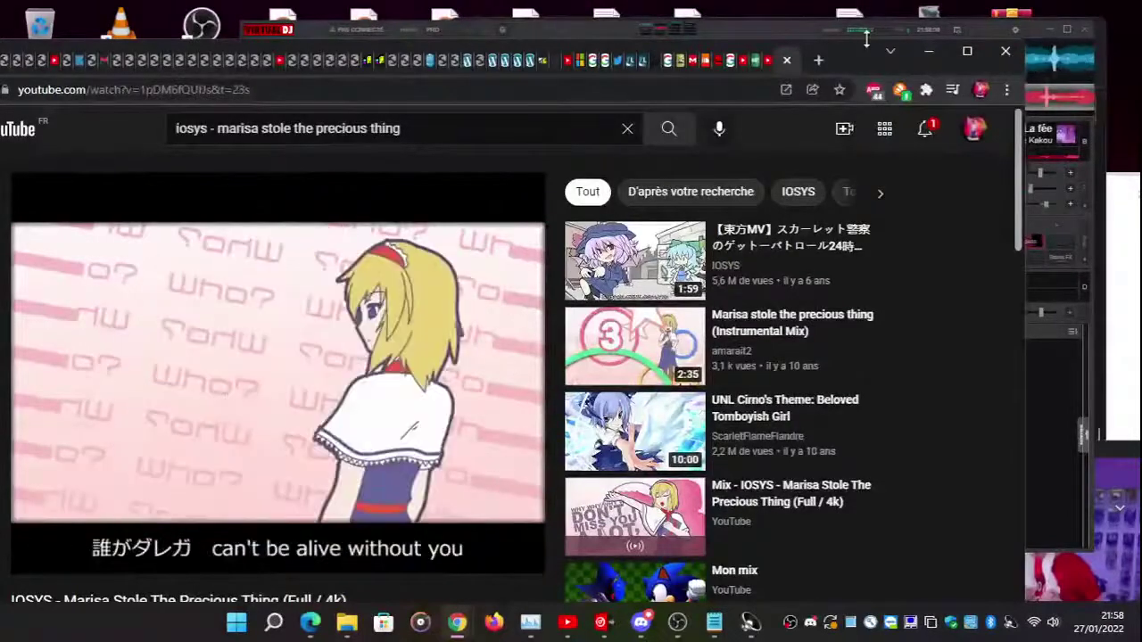
{"action": "left_click_drag", "start_coordinate": [866, 39], "coordinate": [940, 475]}
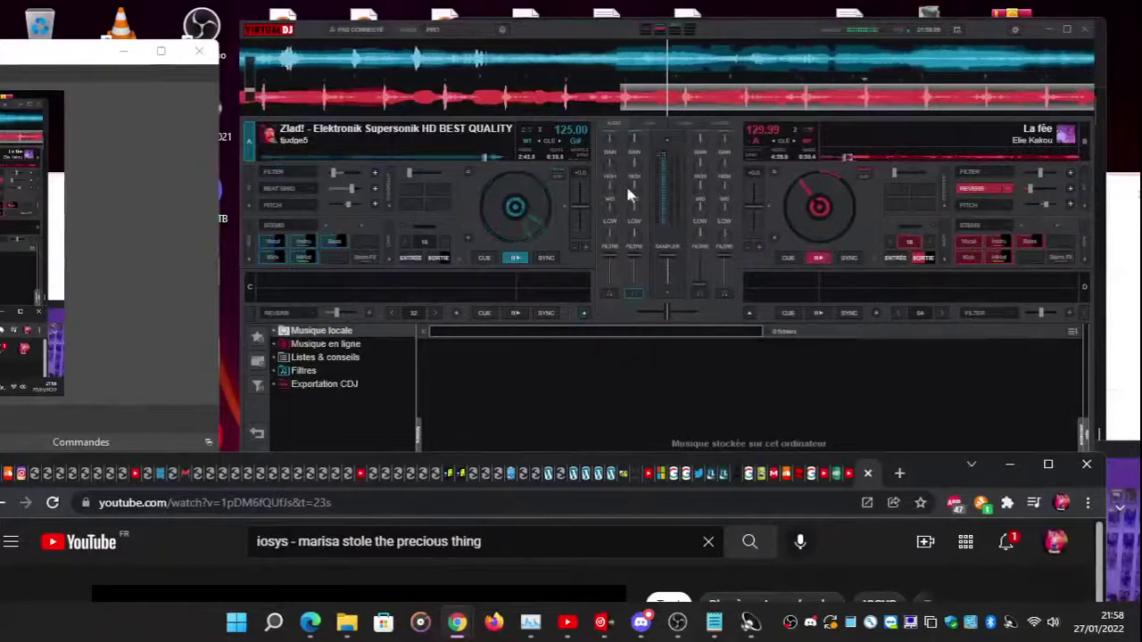
{"action": "mouse_move", "coordinate": [633, 152]}
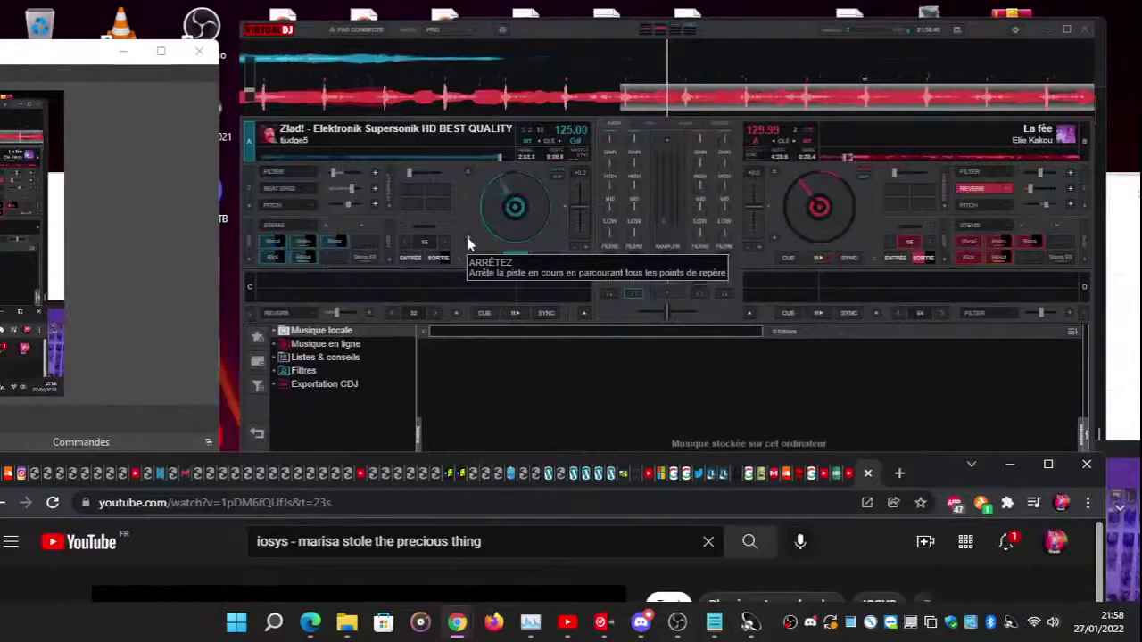
{"action": "left_click", "coordinate": [466, 237]}
{"action": "left_click", "coordinate": [515, 258]}
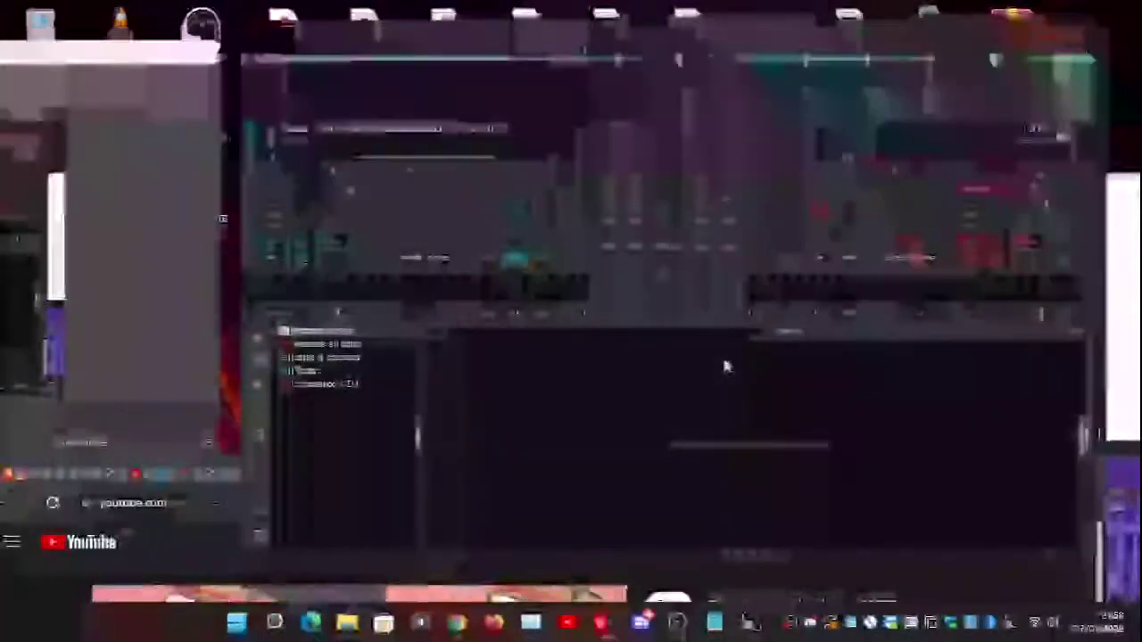
- Bring the YouTube window to the front and move it back up over the decks to show the video
{"action": "left_click", "coordinate": [1115, 500]}
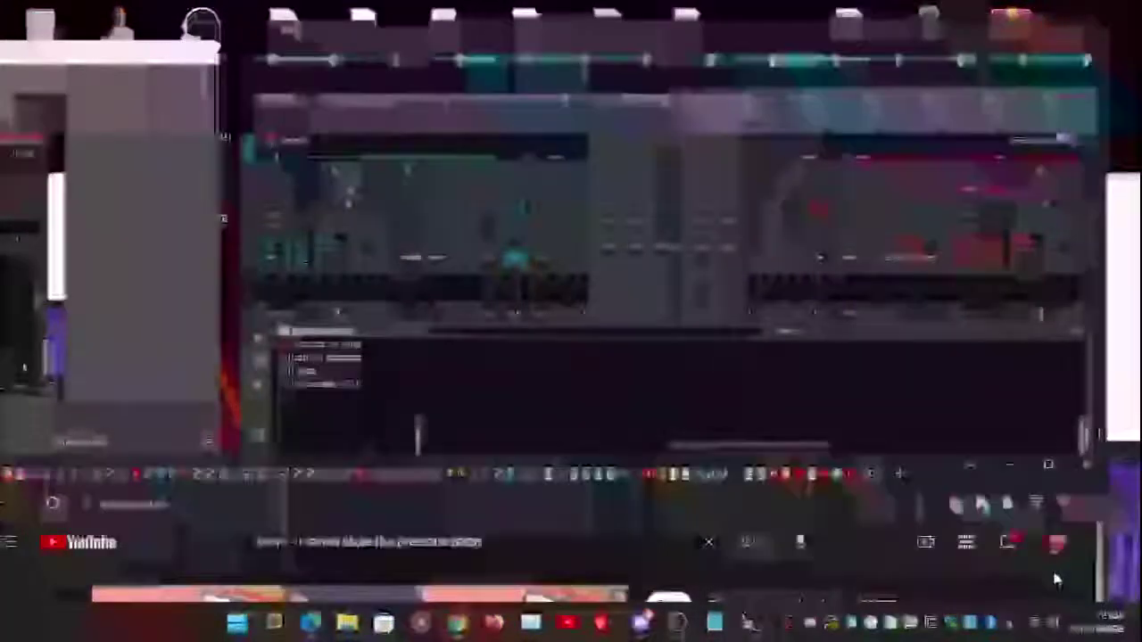
{"action": "left_click_drag", "start_coordinate": [939, 476], "coordinate": [892, 80]}
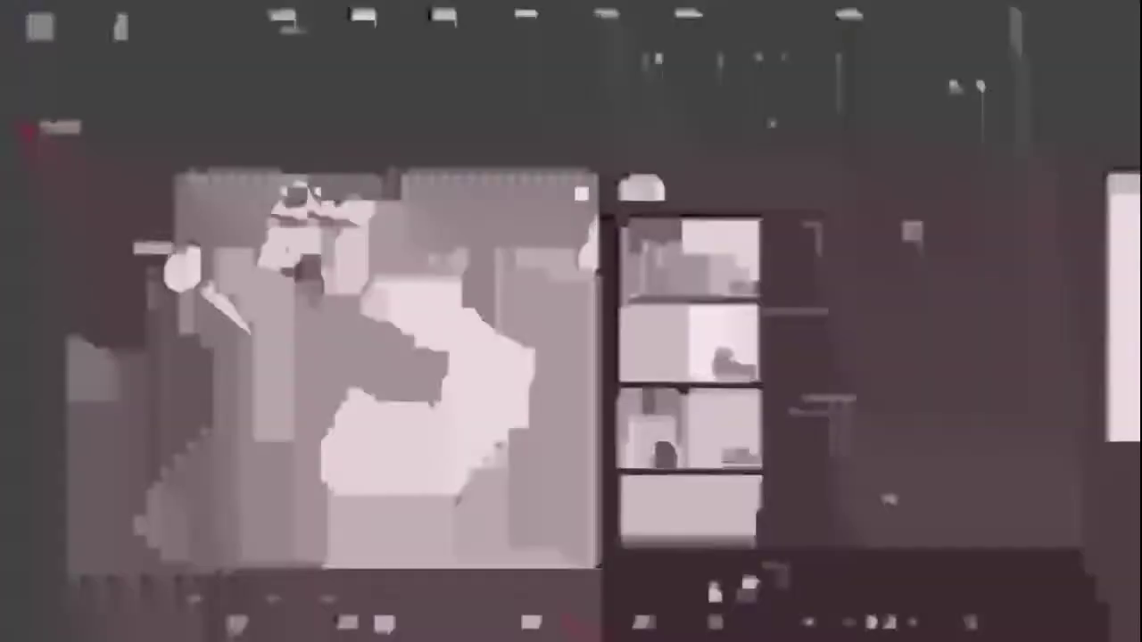